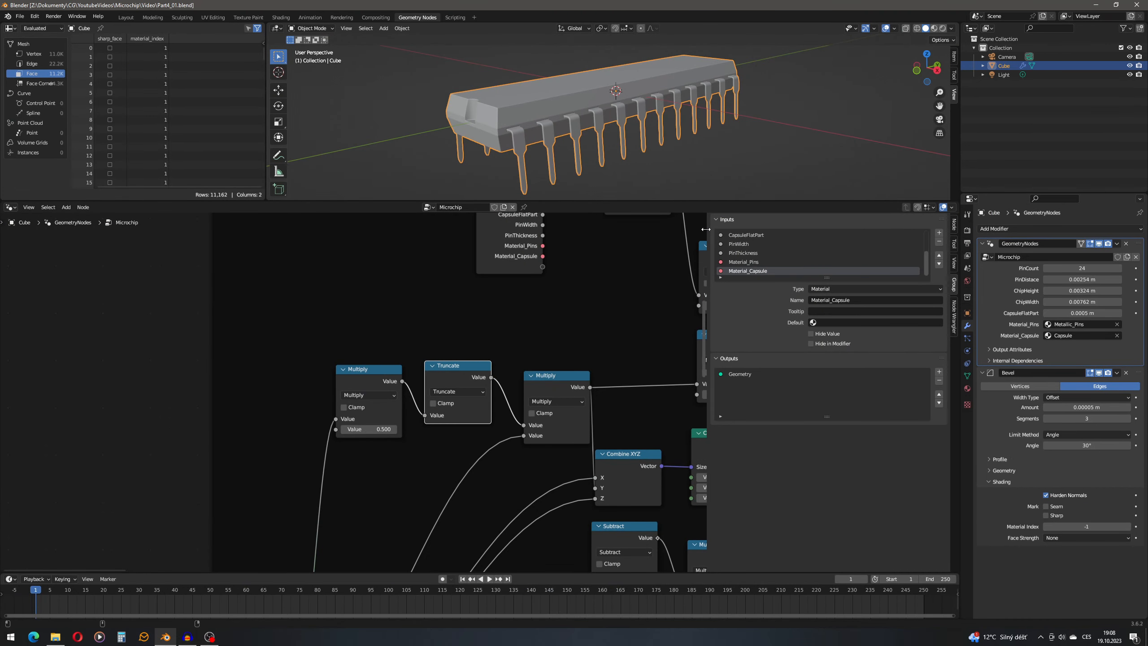
Add a Cube mesh primitive node in an empty area of the Microchip node tree, away from the existing nodes.
{"action": "key", "text": "n"}
{"action": "scroll", "coordinate": [677, 291], "scroll_direction": "down", "scroll_amount": 16}
{"action": "middle_click_drag", "start_coordinate": [679, 287], "coordinate": [630, 512]}
{"action": "middle_click_drag", "start_coordinate": [552, 440], "coordinate": [536, 497]}
{"action": "scroll", "coordinate": [563, 494], "scroll_direction": "up", "scroll_amount": 6}
{"action": "left_click", "coordinate": [65, 207]}
{"action": "left_click", "coordinate": [70, 219]}
{"action": "type", "text": "caube"}
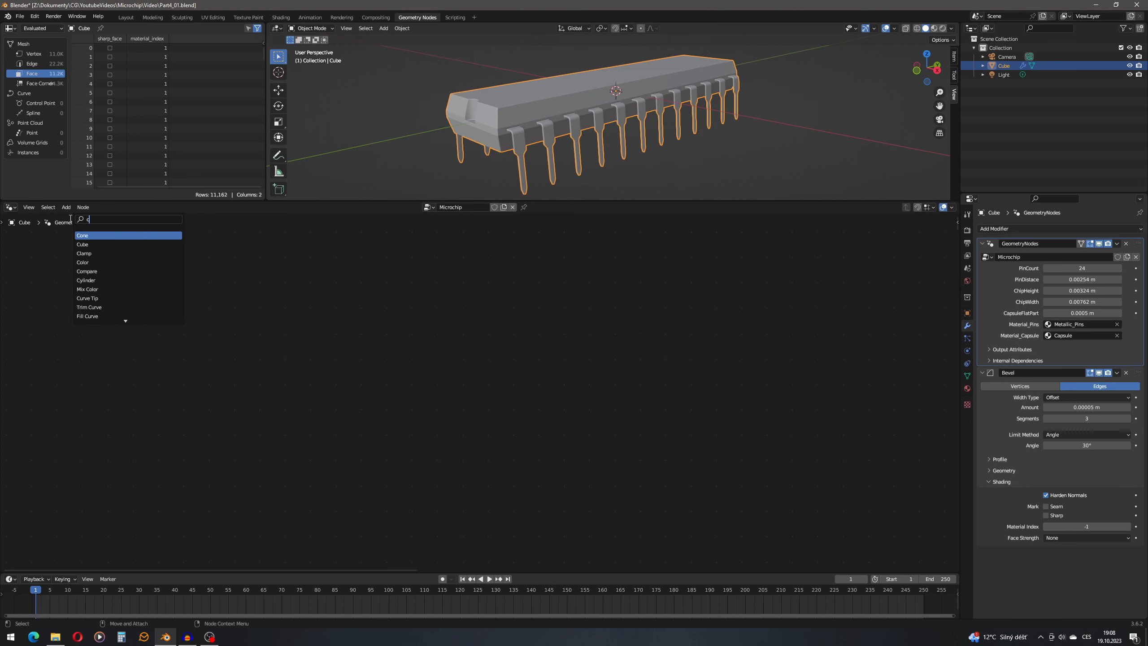
{"action": "key", "text": "BackSpace"}
{"action": "key", "text": "BackSpace"}
{"action": "key", "text": "BackSpace"}
{"action": "type", "text": "ube"}
{"action": "key", "text": "Return"}
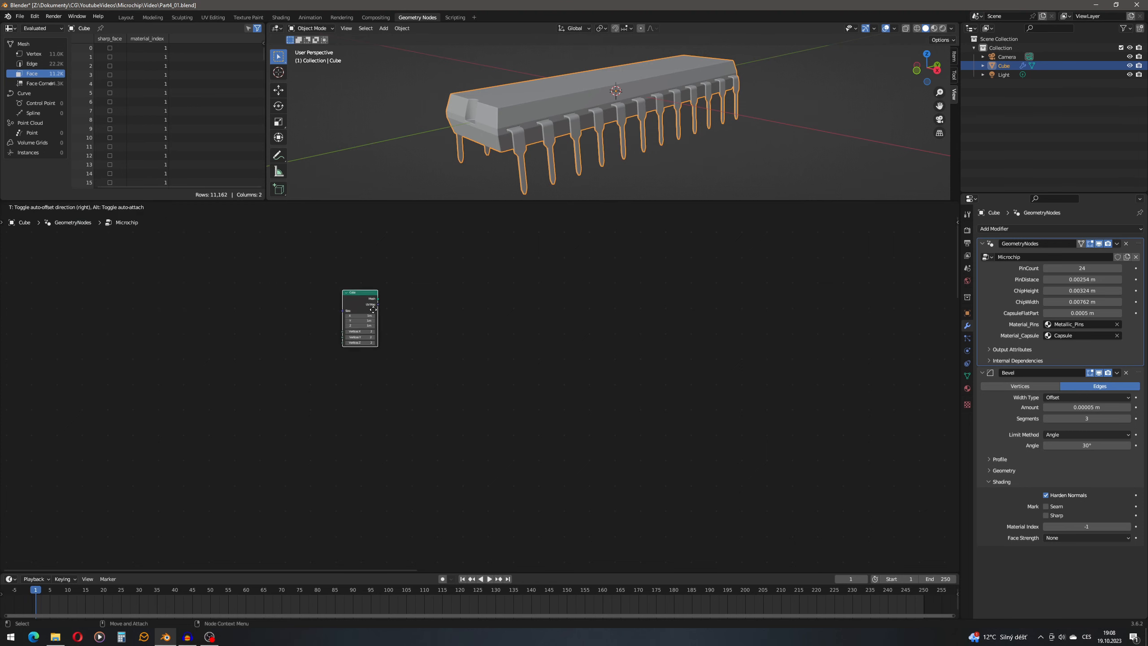
{"action": "scroll", "coordinate": [542, 389], "scroll_direction": "up", "scroll_amount": 4}
Add a Combine XYZ node feeding the Cube node's Size input and place it beside the cube.
{"action": "left_click_drag", "start_coordinate": [590, 377], "coordinate": [461, 376]}
{"action": "type", "text": "combine xyz"}
{"action": "key", "text": "Return"}
{"action": "left_click", "coordinate": [557, 363]}
Feed the Combine XYZ node's Z input from a new Value node set to 0.001, placed below and before it.
{"action": "left_click_drag", "start_coordinate": [468, 417], "coordinate": [391, 428]}
{"action": "type", "text": "valu"}
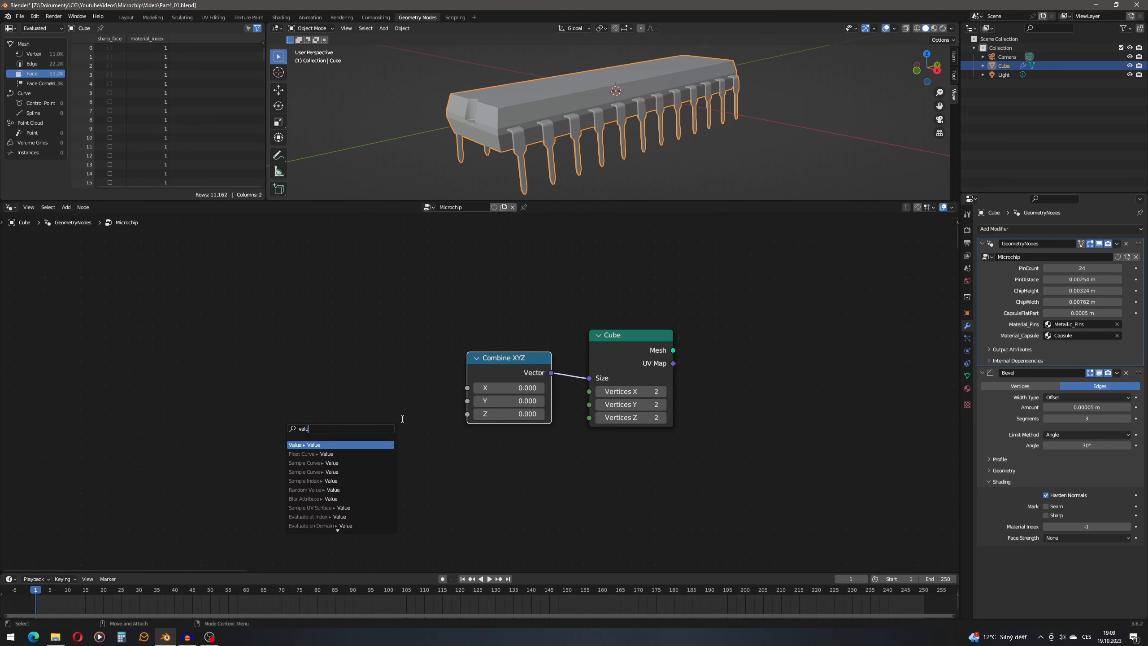
{"action": "key", "text": "Return"}
{"action": "left_click", "coordinate": [393, 415]}
{"action": "left_click", "coordinate": [355, 450]}
{"action": "type", "text": "0.000"}
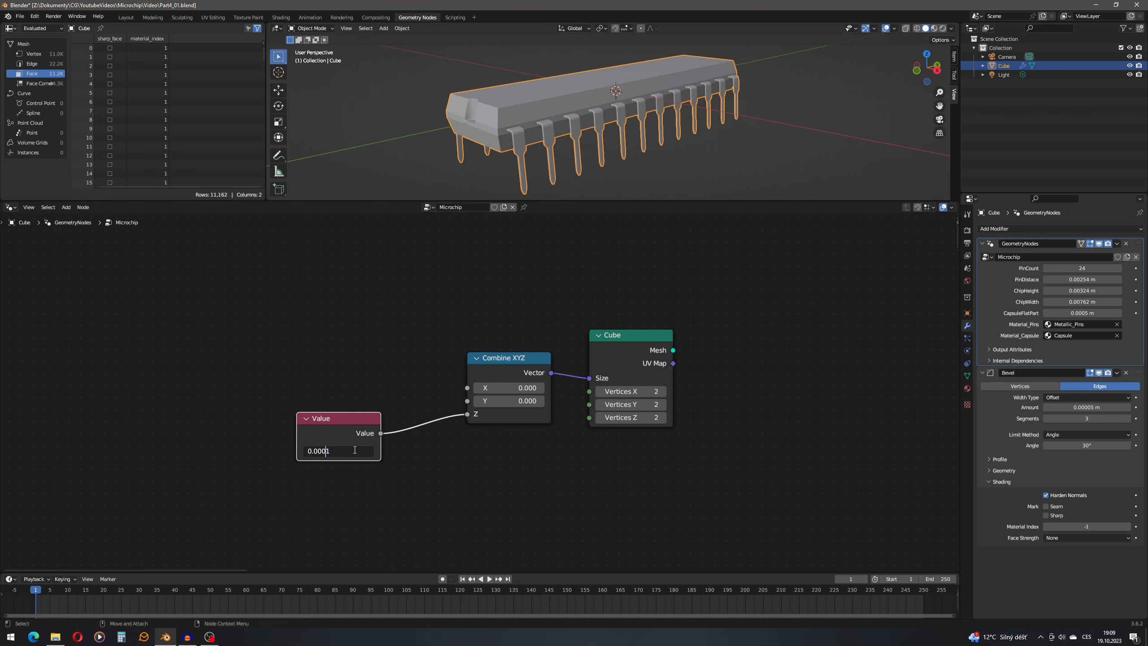
{"action": "type", "text": "1"}
{"action": "key", "text": "Return"}
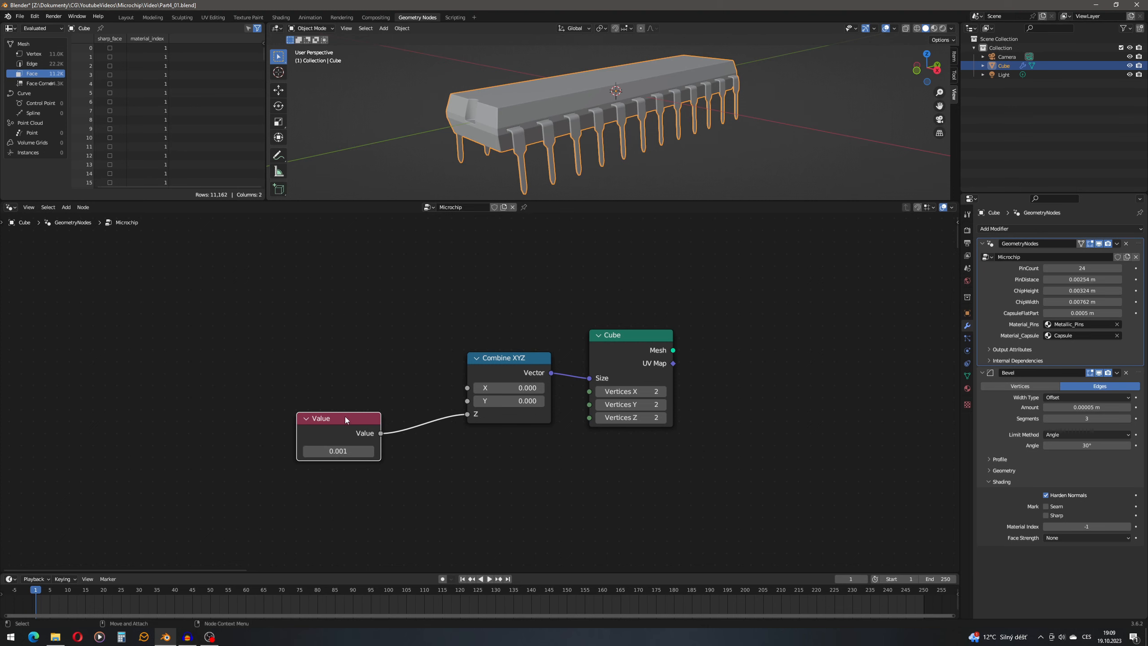
{"action": "left_click_drag", "start_coordinate": [345, 417], "coordinate": [370, 439]}
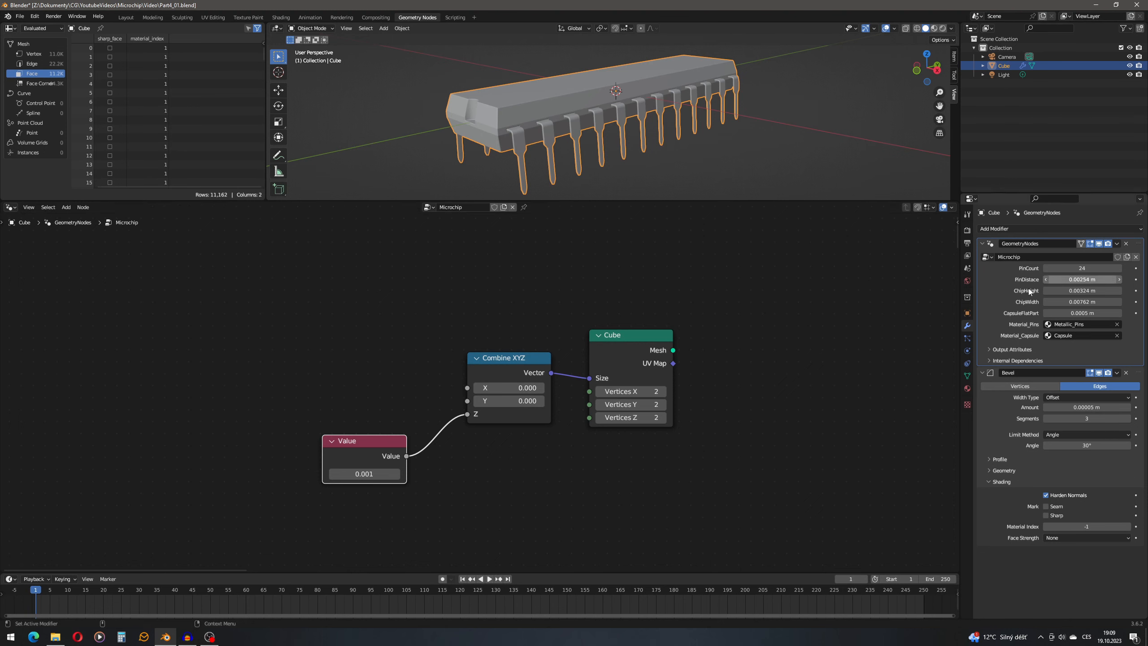
Add a Viewer node that previews the Cube node's Mesh output.
{"action": "left_click", "coordinate": [767, 318]}
{"action": "key", "text": "shift+a"}
{"action": "type", "text": "view"}
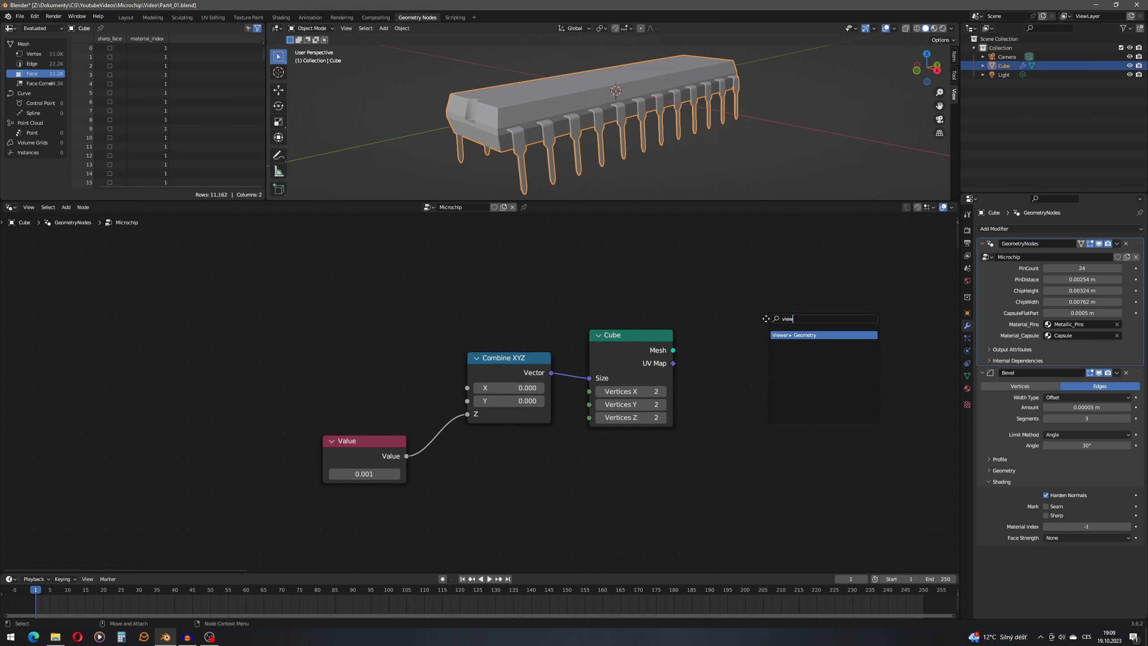
{"action": "key", "text": "Return"}
{"action": "left_click", "coordinate": [766, 319]}
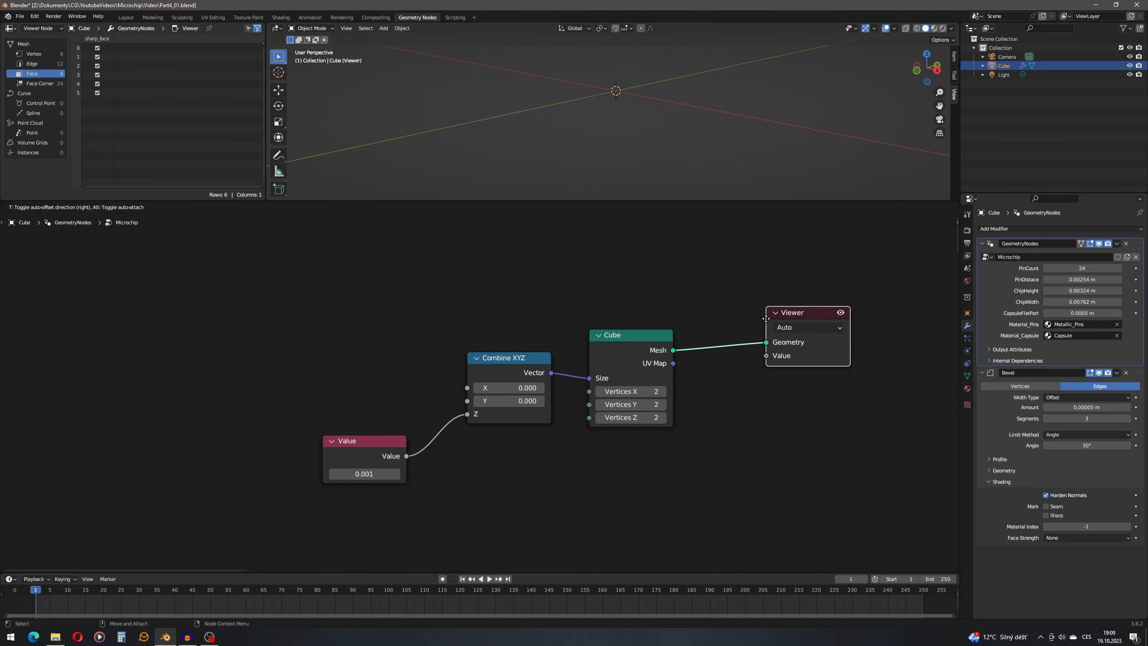
Add a Group Input node in the free space ahead of the Value and Combine XYZ nodes.
{"action": "middle_click_drag", "start_coordinate": [348, 423], "coordinate": [561, 433]}
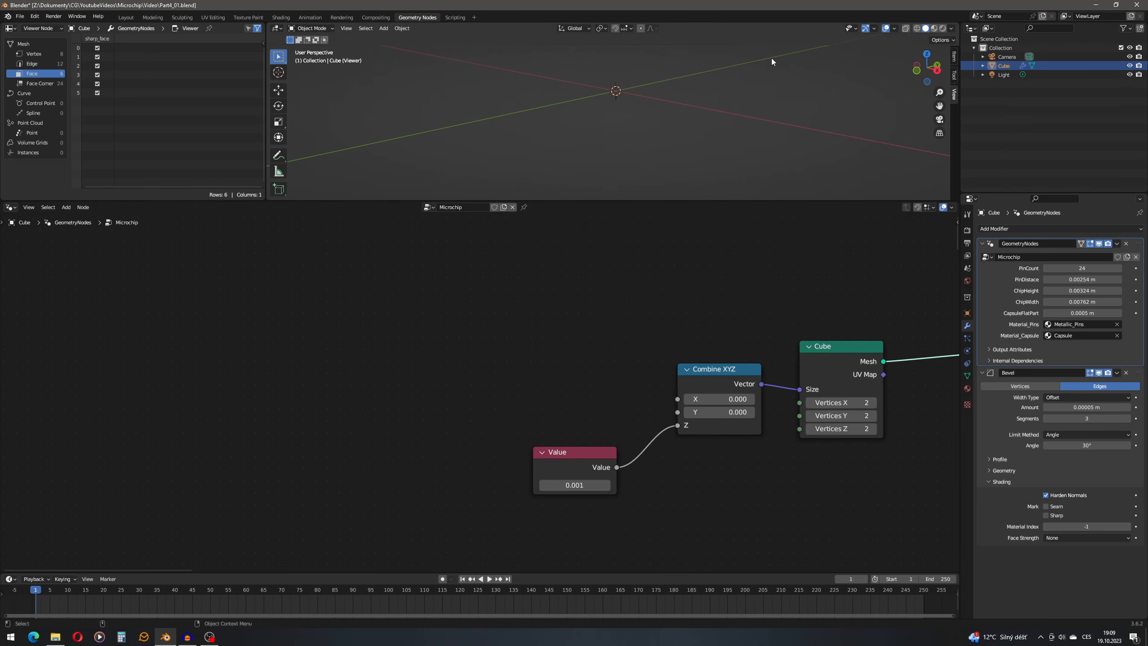
{"action": "left_click_drag", "start_coordinate": [678, 398], "coordinate": [368, 351]}
{"action": "left_click", "coordinate": [66, 206]}
{"action": "left_click", "coordinate": [75, 218]}
{"action": "type", "text": "group in"}
{"action": "key", "text": "Return"}
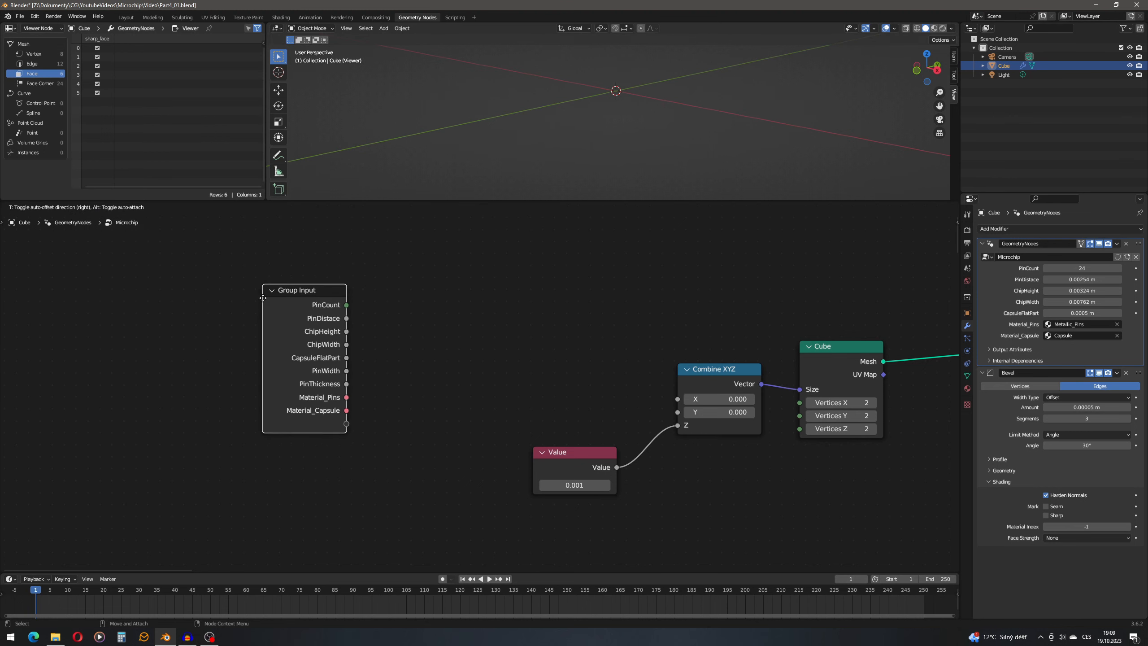
{"action": "left_click", "coordinate": [216, 289]}
Add a Map Range node driven by the Group Input's ChipWidth and place it beside the Group Input.
{"action": "left_click_drag", "start_coordinate": [300, 335], "coordinate": [379, 333]}
{"action": "type", "text": "map"}
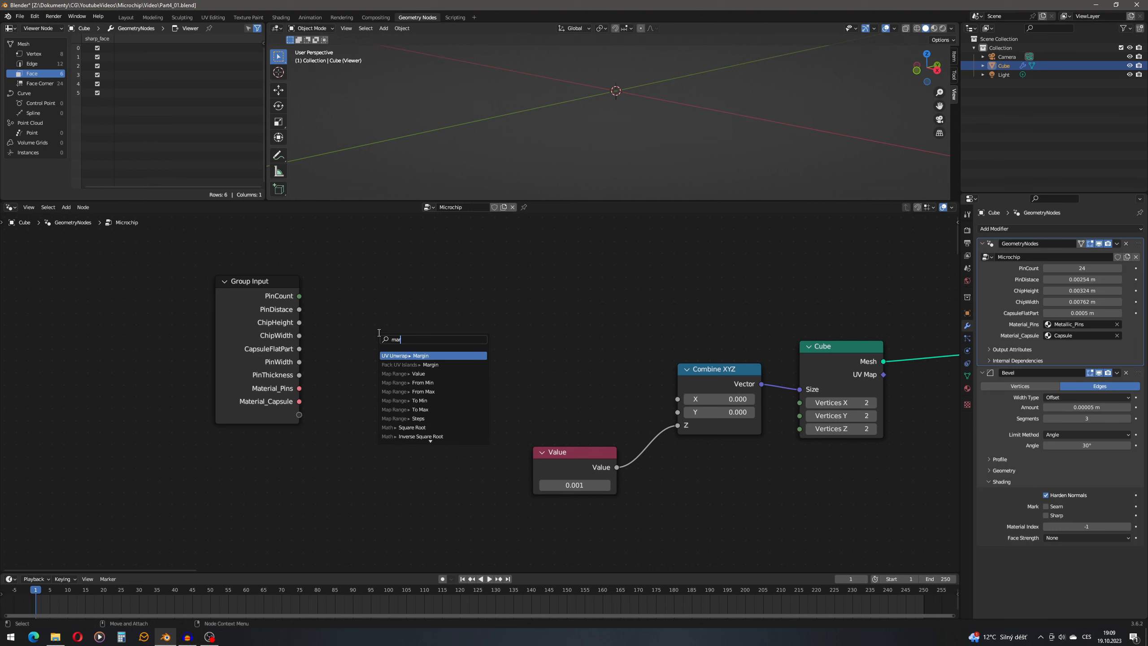
{"action": "key", "text": "Return"}
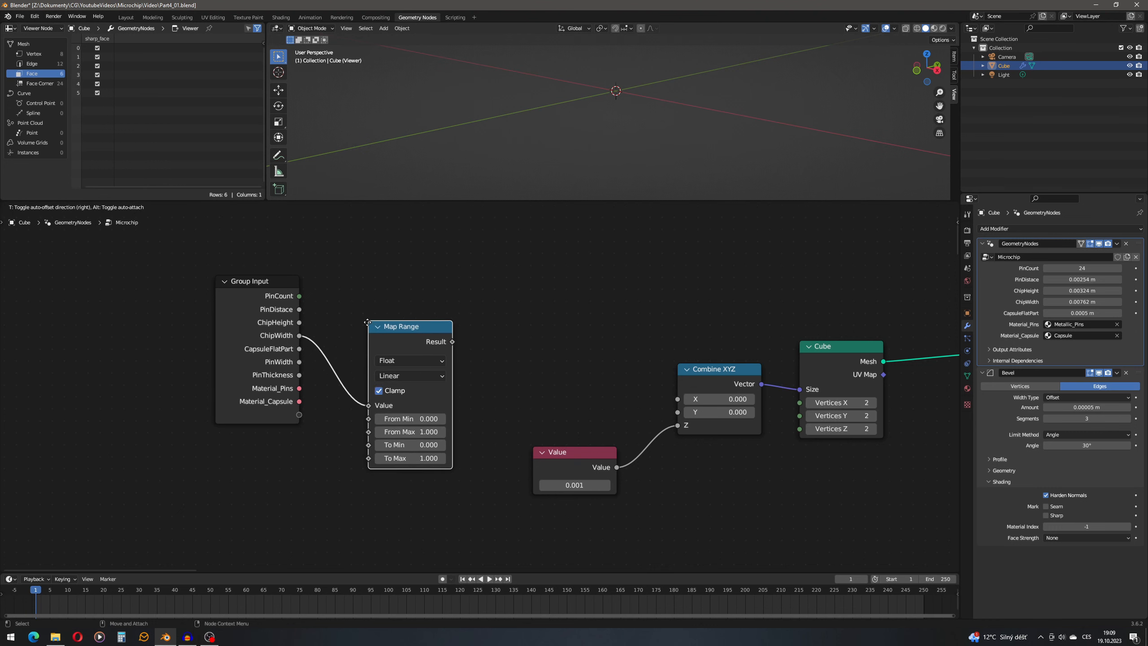
{"action": "left_click", "coordinate": [335, 319]}
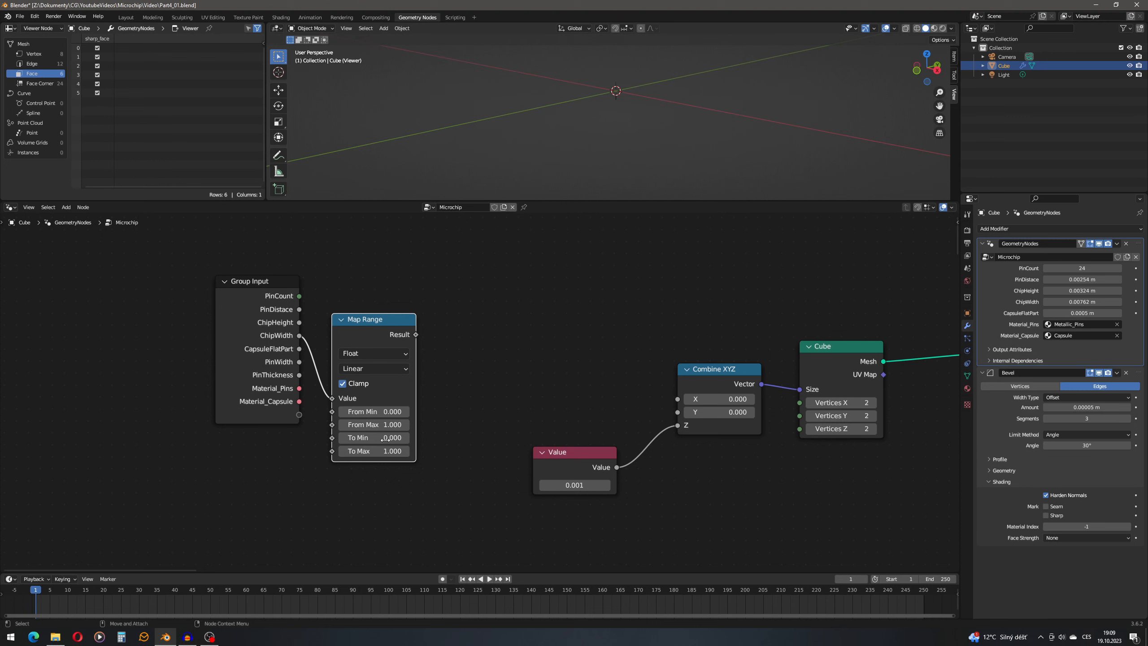
Look up the ChipWidth input's minimum and set the Map Range node's From Min to 0.00762.
{"action": "left_click_drag", "start_coordinate": [957, 222], "coordinate": [924, 226]}
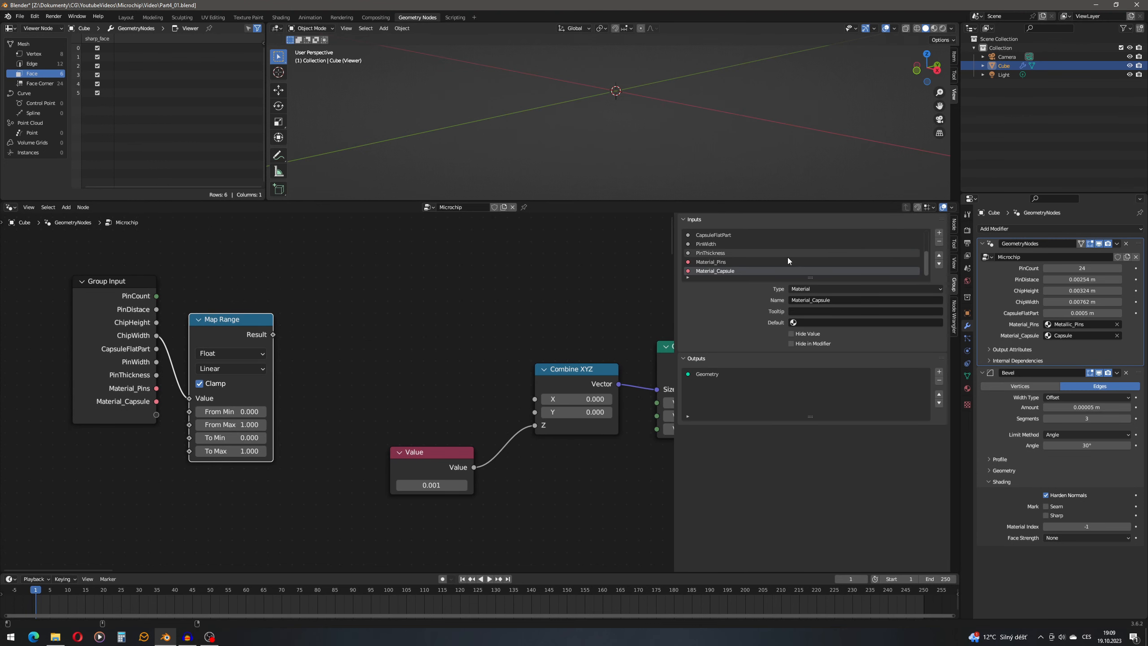
{"action": "scroll", "coordinate": [732, 264], "scroll_direction": "up", "scroll_amount": 2}
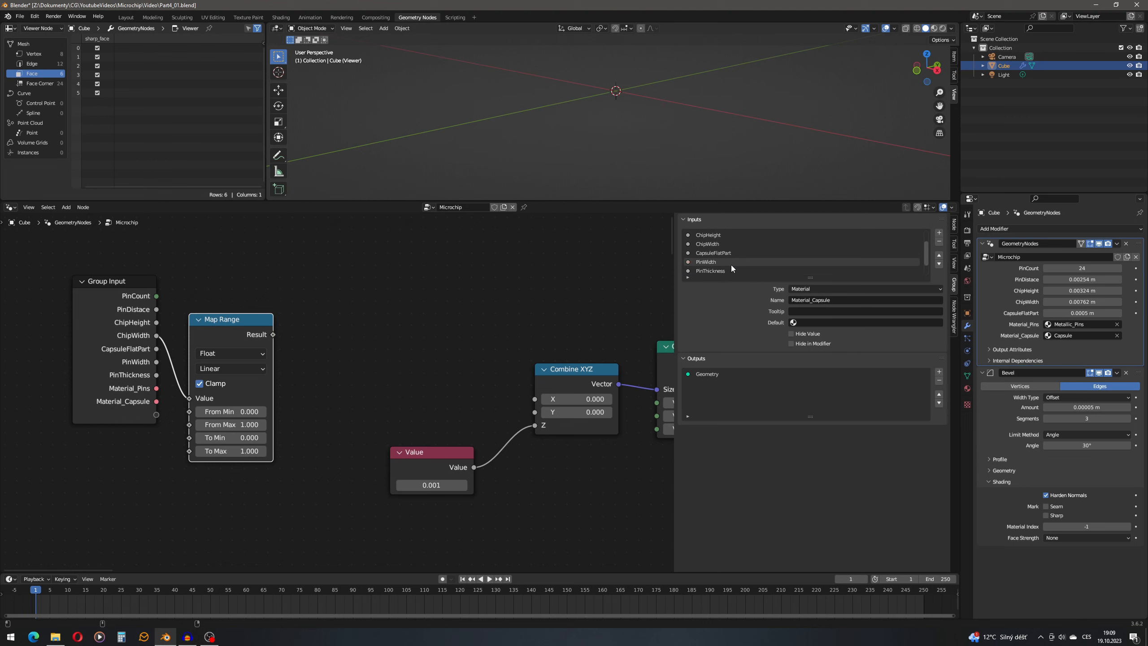
{"action": "left_click", "coordinate": [730, 244]}
{"action": "left_click", "coordinate": [888, 354]}
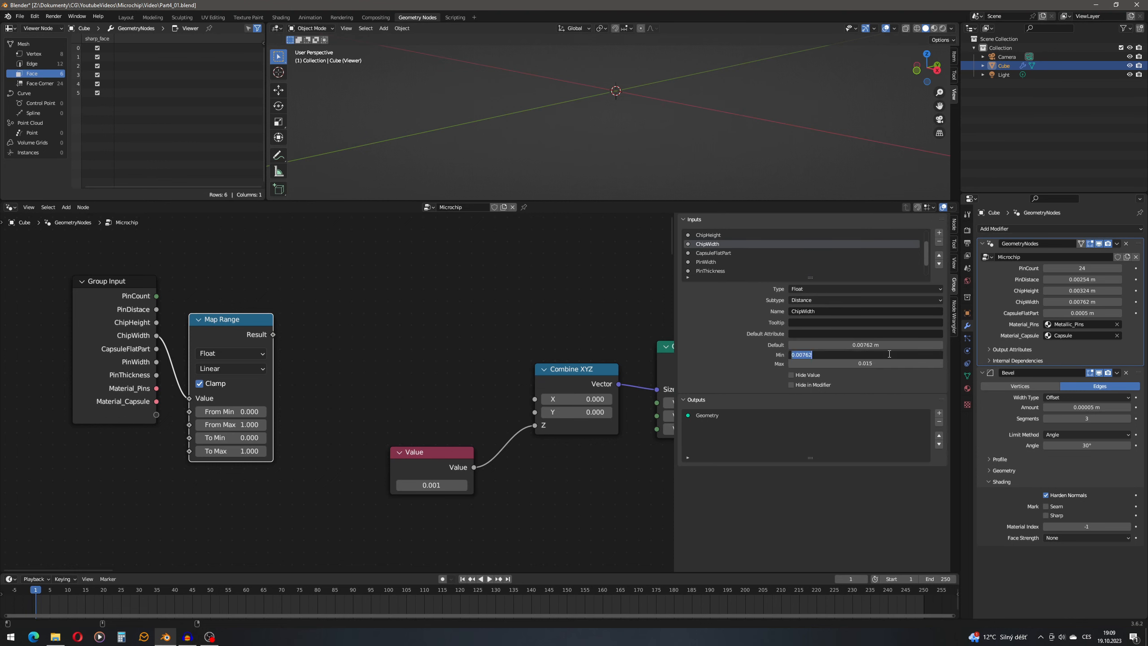
{"action": "key", "text": "Return"}
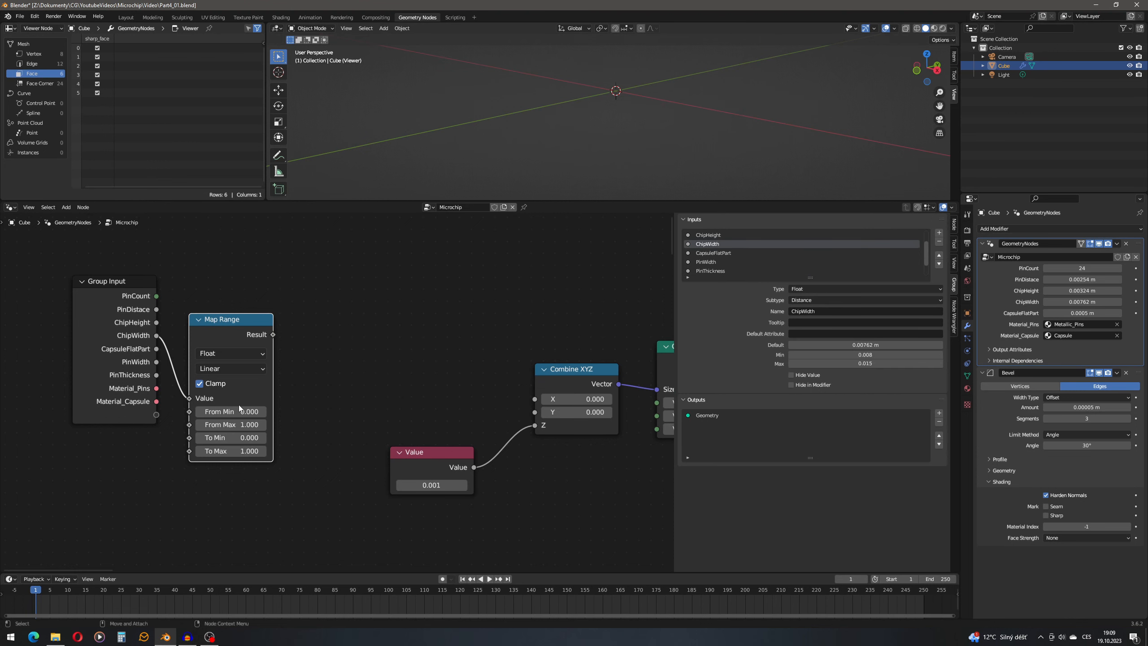
{"action": "left_click", "coordinate": [231, 411]}
{"action": "type", "text": "0.00762"}
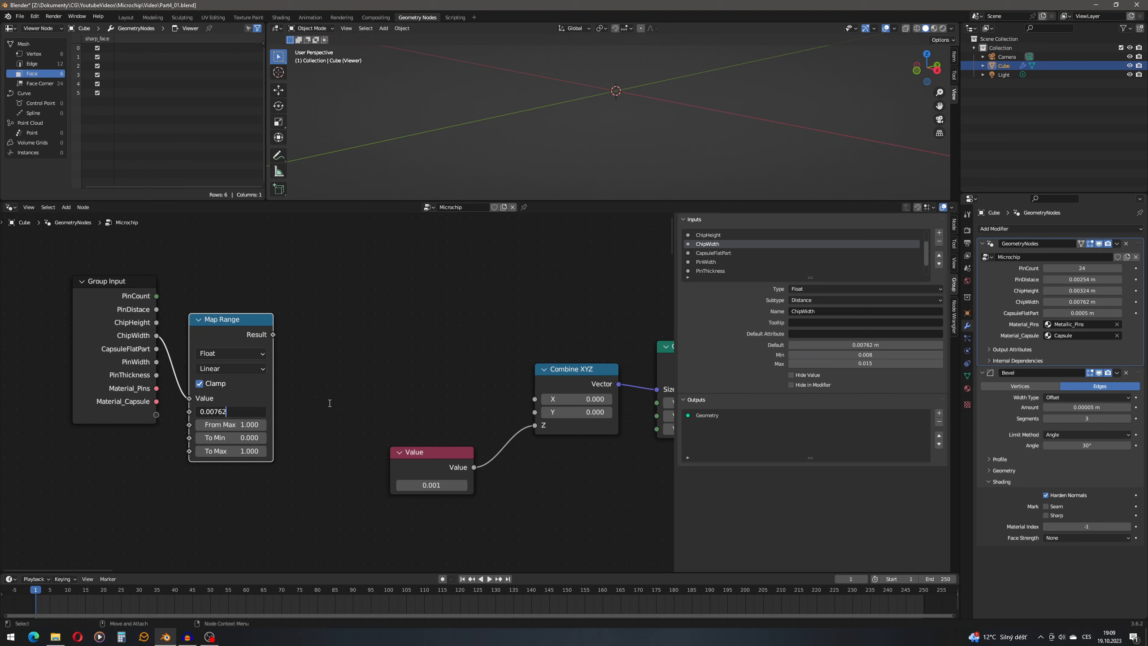
{"action": "key", "text": "ctrl+a"}
{"action": "key", "text": "ctrl+c"}
{"action": "key", "text": "Return"}
Set the Map Range node's From Max to 0.00762*2 and hide the group's input settings.
{"action": "left_click", "coordinate": [248, 425]}
{"action": "key", "text": "ctrl+v"}
{"action": "type", "text": "*2"}
{"action": "key", "text": "Return"}
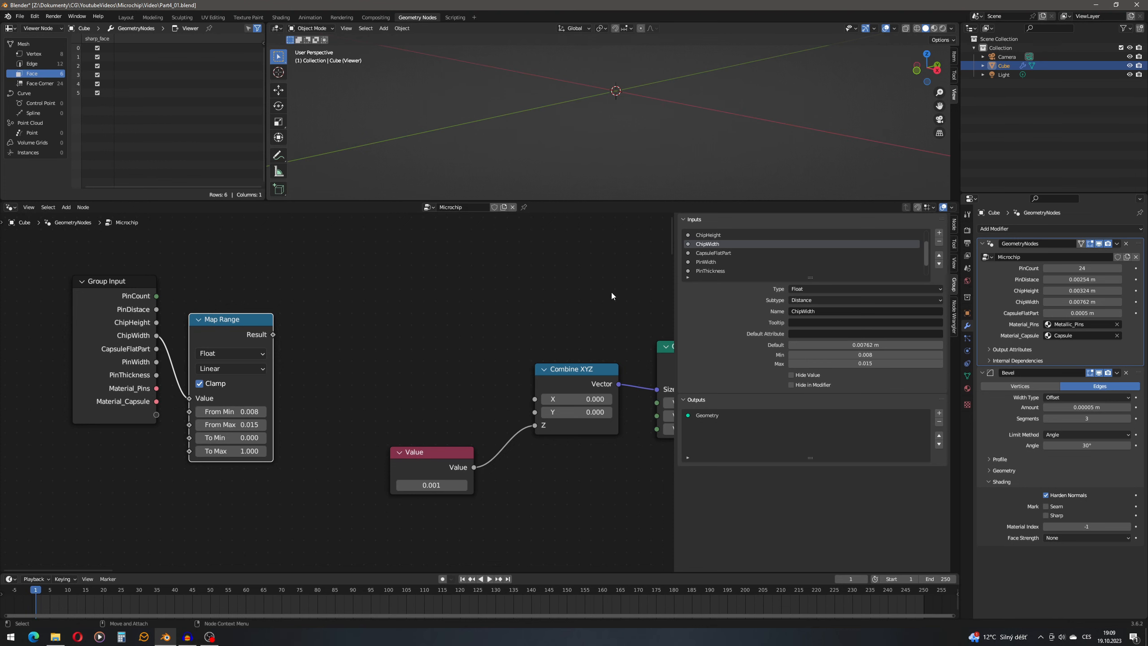
{"action": "left_click_drag", "start_coordinate": [675, 272], "coordinate": [940, 273]}
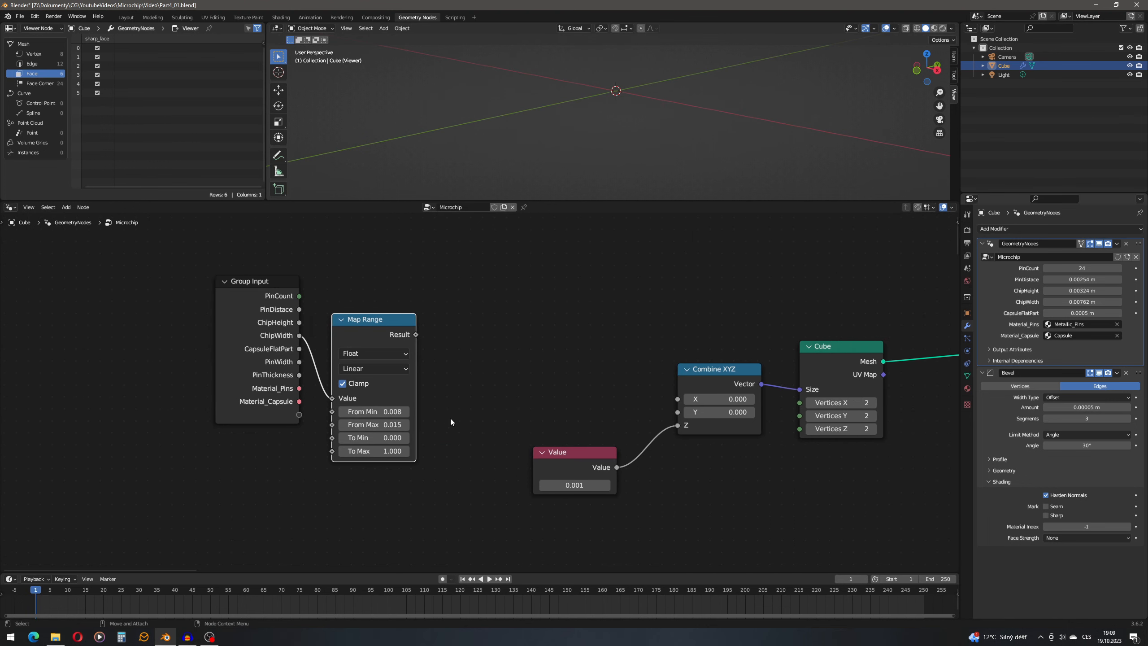
Set the Map Range node's To Min to 0.0045.
{"action": "scroll", "coordinate": [384, 413], "scroll_direction": "up", "scroll_amount": 1}
{"action": "scroll", "coordinate": [384, 413], "scroll_direction": "up", "scroll_amount": 1}
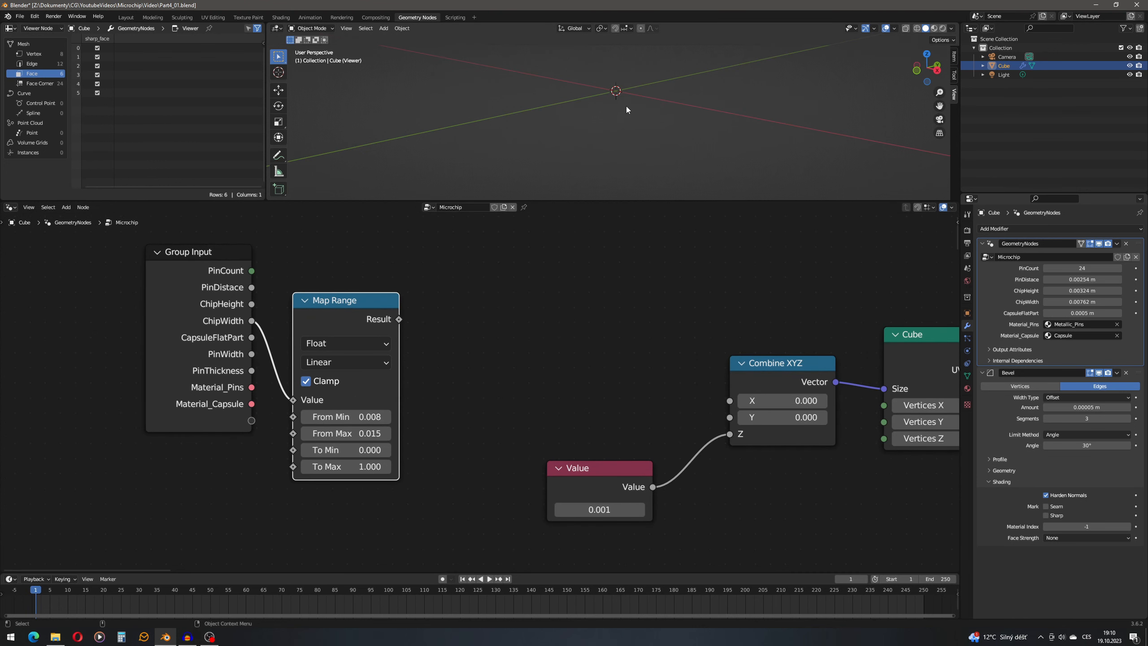
{"action": "left_click", "coordinate": [363, 452]}
{"action": "type", "text": "4.5"}
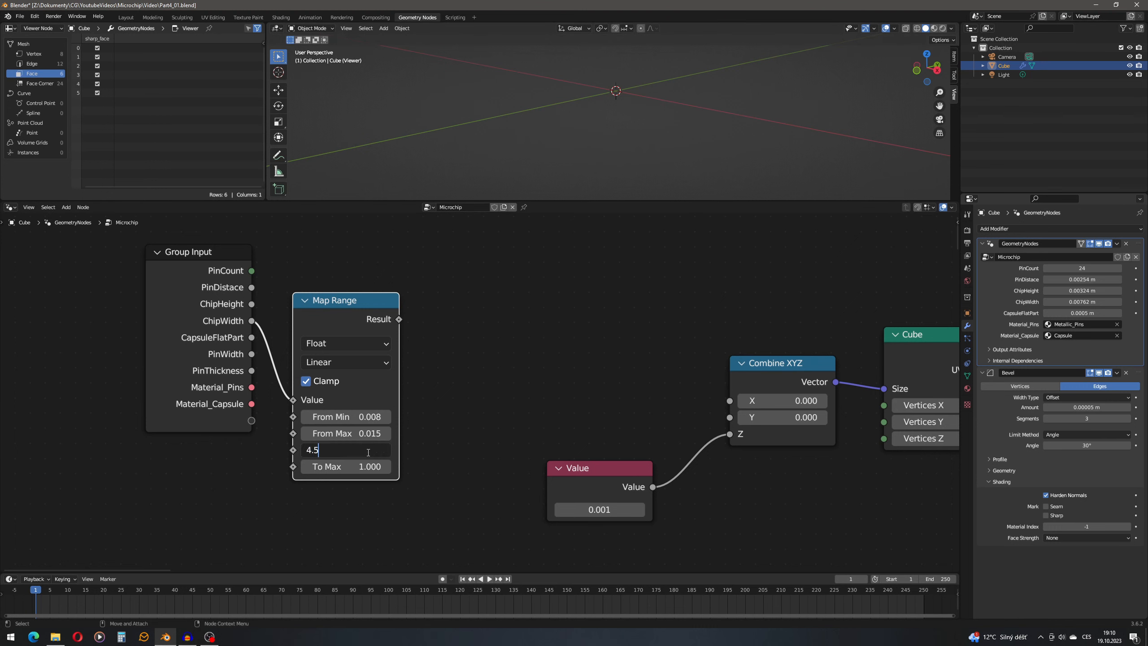
{"action": "key", "text": "Delete"}
{"action": "key", "text": "Left"}
{"action": "type", "text": "000."}
{"action": "key", "text": "Left"}
{"action": "type", "text": "."}
{"action": "key", "text": "BackSpace"}
{"action": "key", "text": "Return"}
Set the Map Range node's To Max to twice its To Min value, 0.009.
{"action": "left_click", "coordinate": [369, 448]}
{"action": "key", "text": "ctrl+c"}
{"action": "key", "text": "Return"}
{"action": "left_click", "coordinate": [368, 466]}
{"action": "key", "text": "ctrl+v"}
{"action": "type", "text": "*2"}
{"action": "key", "text": "Return"}
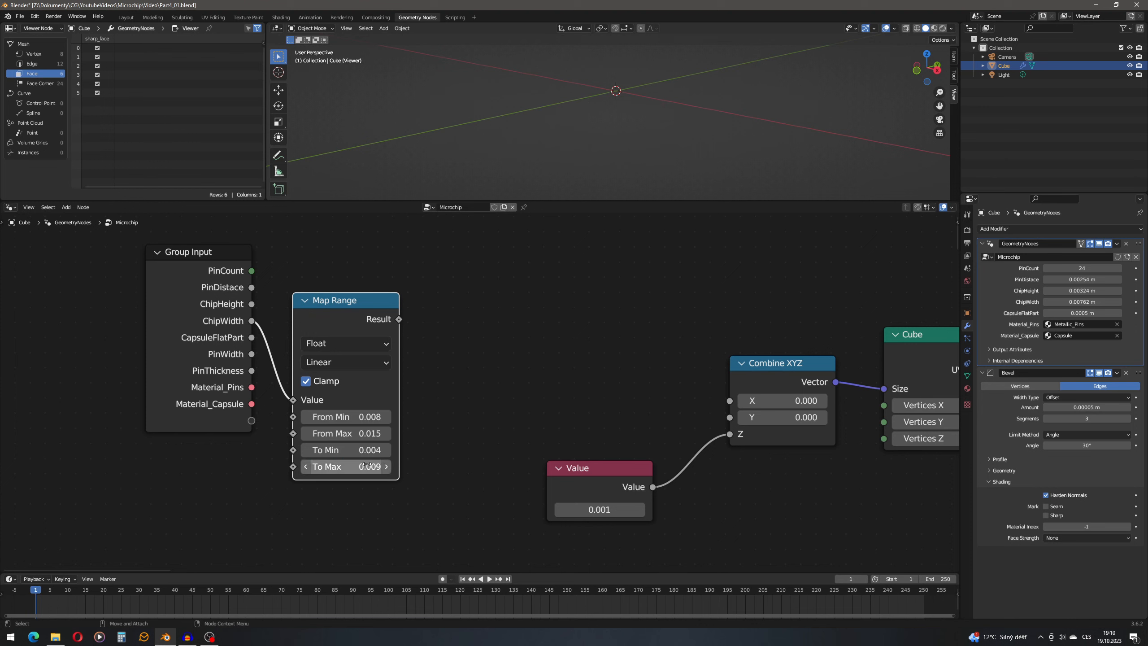
Connect the Map Range Result to the Combine XYZ node's X input and space out the Map Range and Group Input nodes.
{"action": "left_click_drag", "start_coordinate": [400, 319], "coordinate": [726, 401]}
{"action": "middle_click_drag", "start_coordinate": [626, 304], "coordinate": [636, 348]}
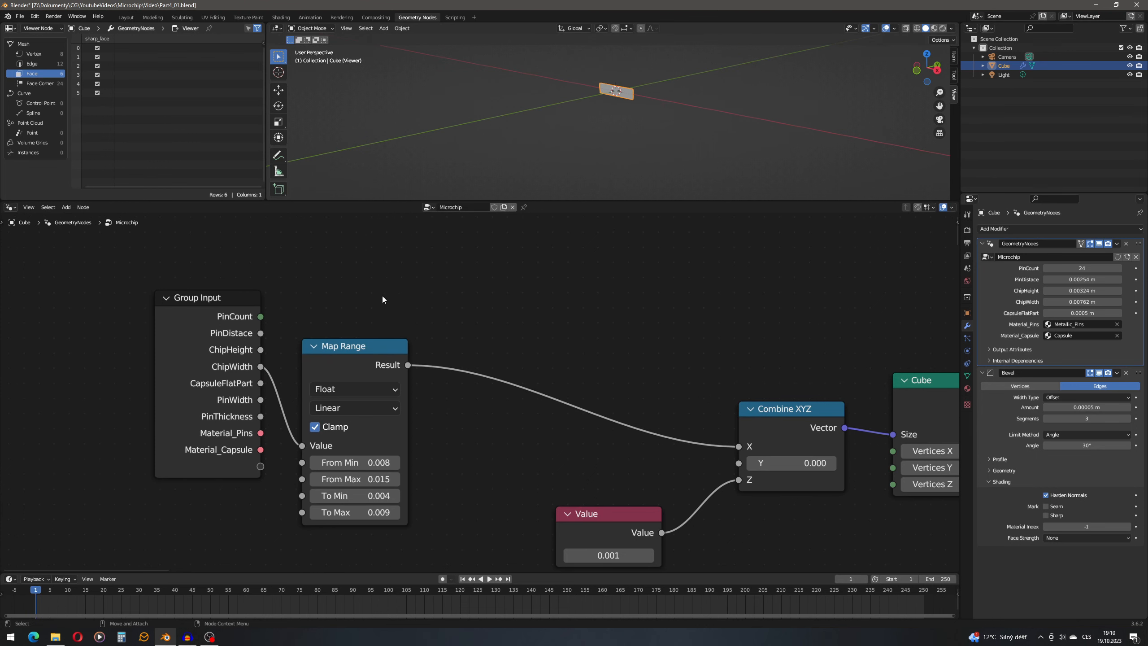
{"action": "left_click_drag", "start_coordinate": [366, 351], "coordinate": [368, 377]}
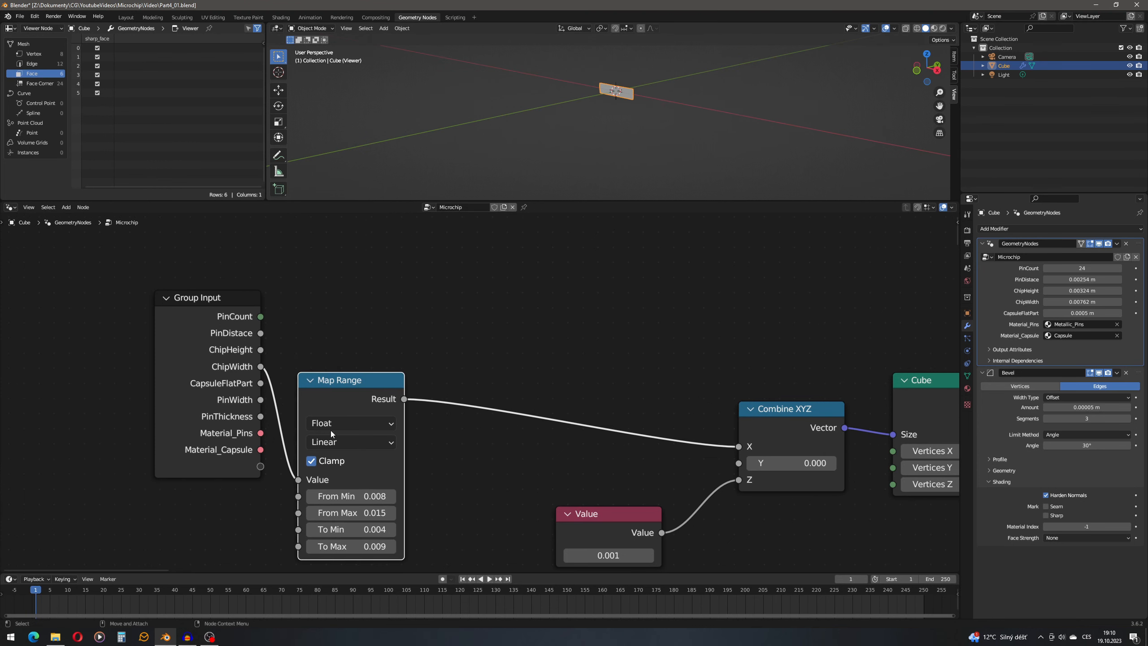
{"action": "left_click_drag", "start_coordinate": [236, 334], "coordinate": [175, 285]}
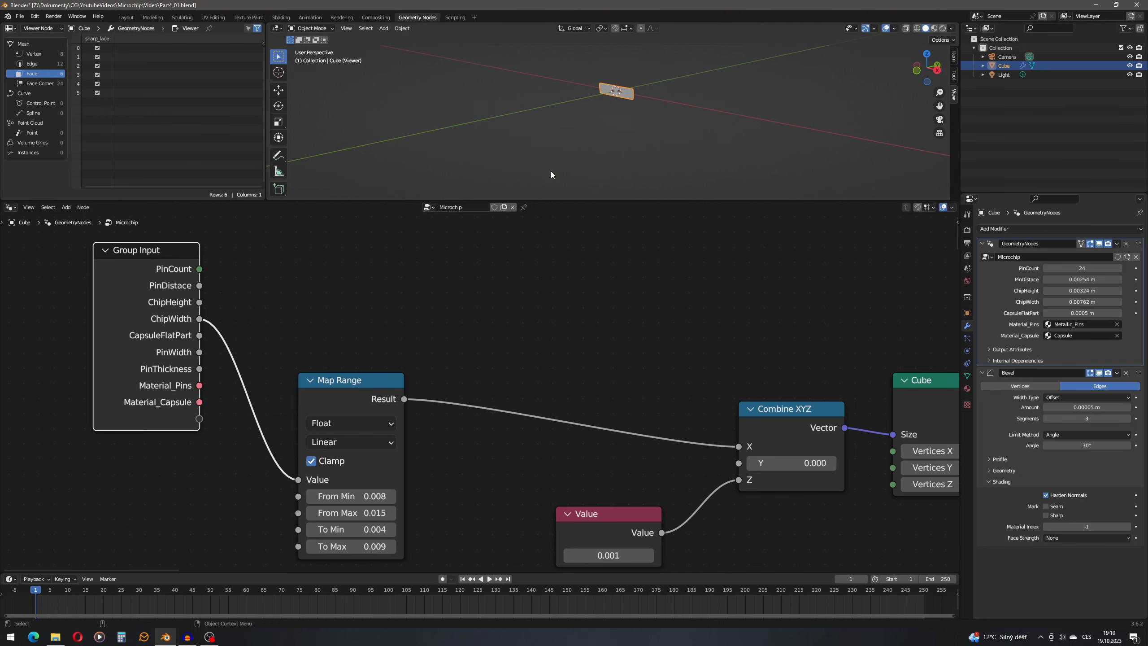
Add a group input of type Integer after Material_Capsule and name it MinPinCount.
{"action": "left_click", "coordinate": [957, 222]}
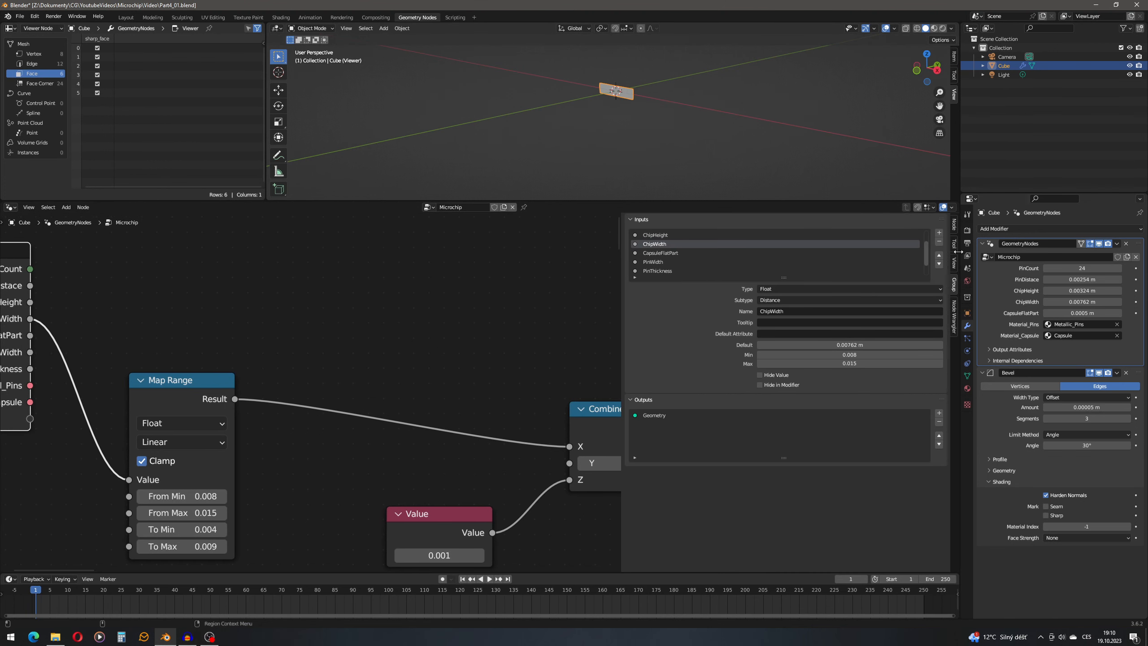
{"action": "scroll", "coordinate": [927, 255], "scroll_direction": "down", "scroll_amount": 3}
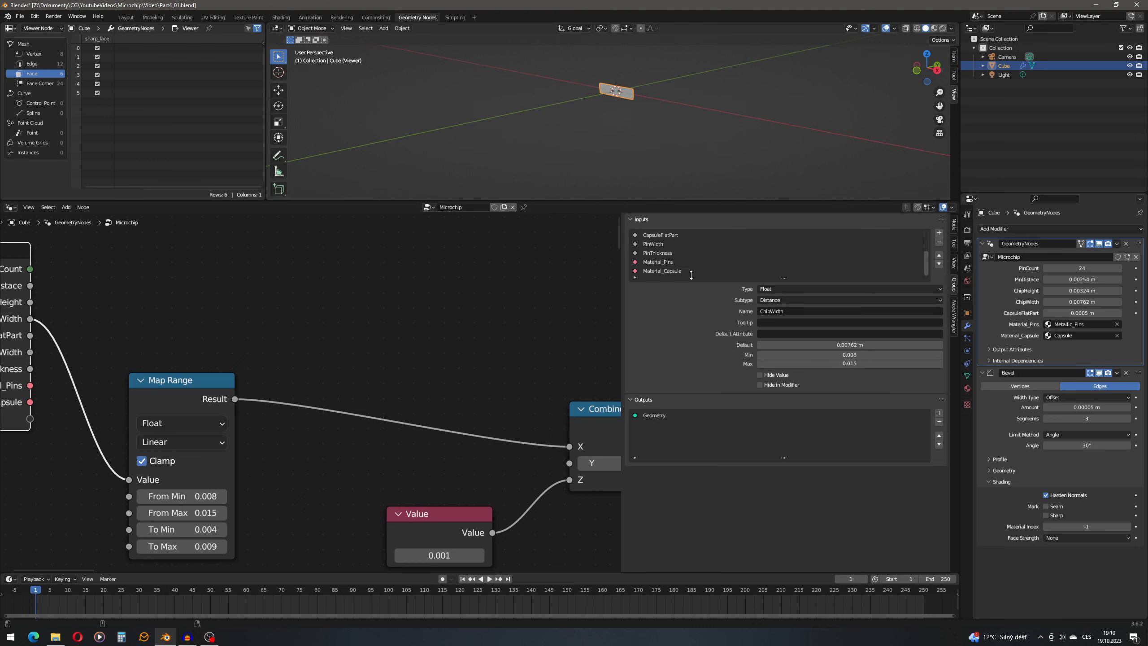
{"action": "left_click", "coordinate": [674, 271]}
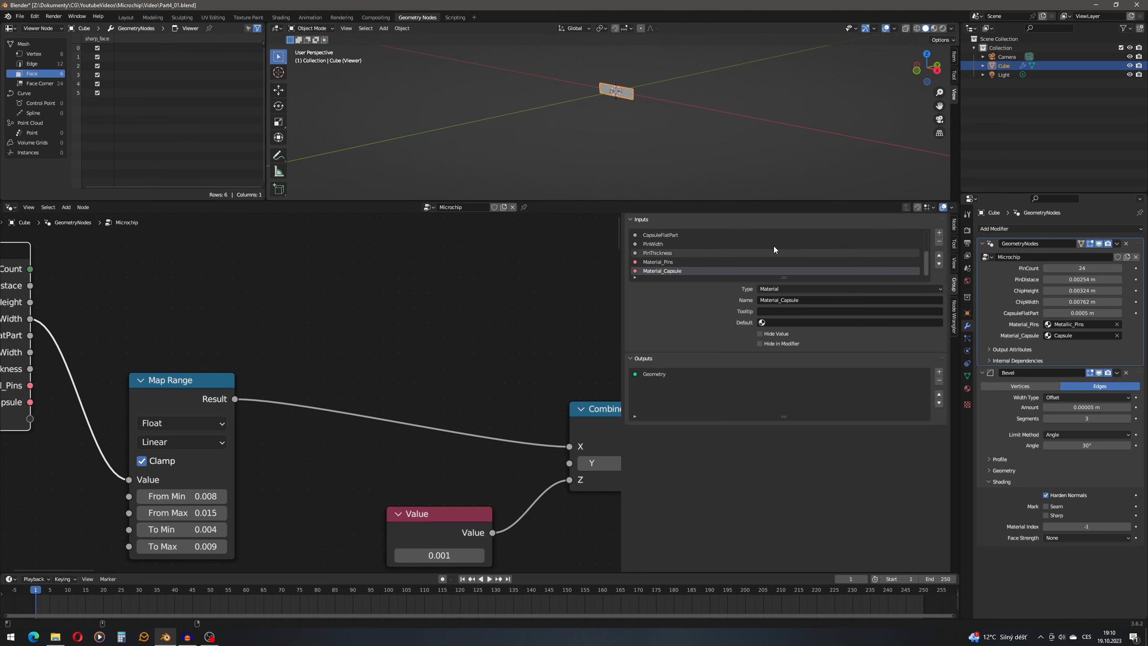
{"action": "left_click", "coordinate": [939, 233]}
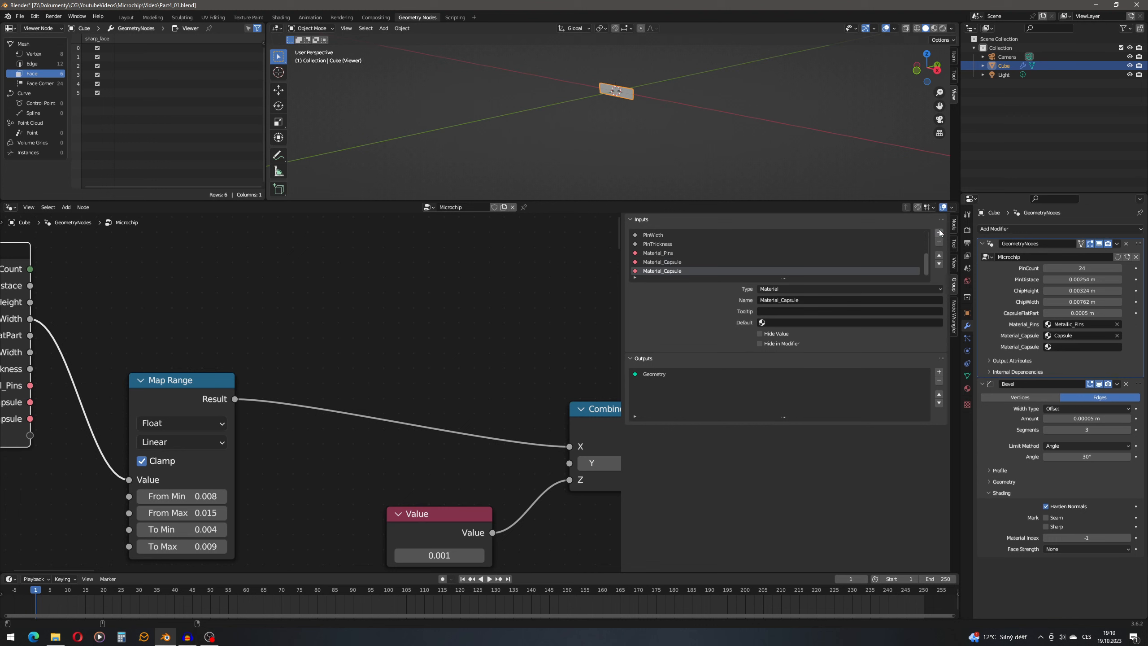
{"action": "left_click", "coordinate": [802, 288]}
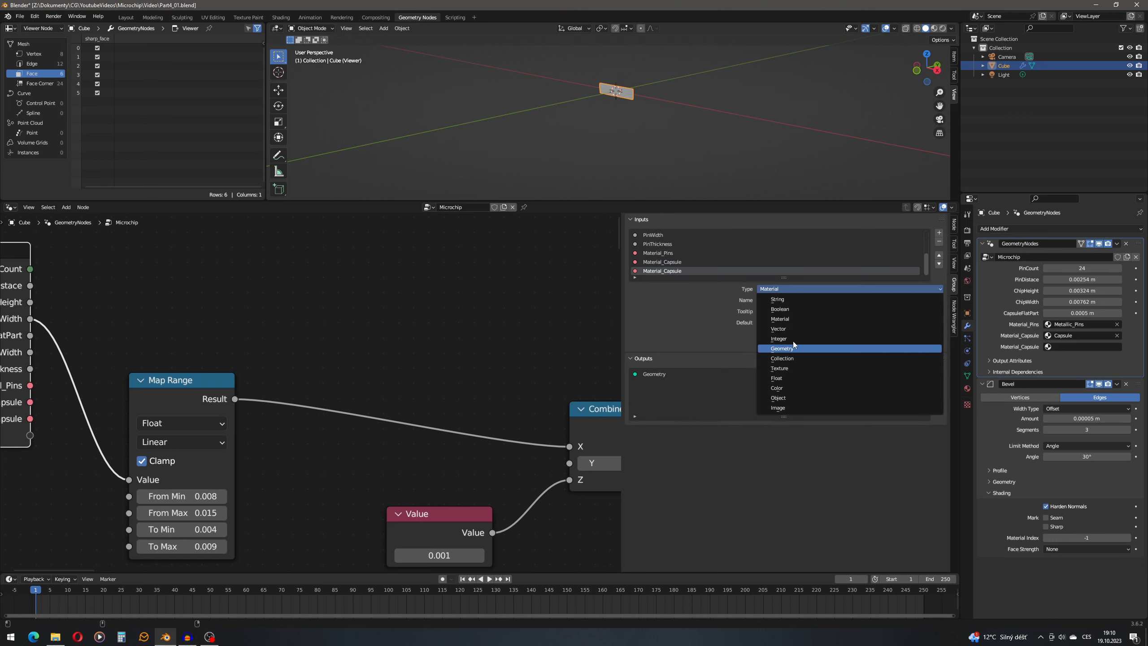
{"action": "left_click", "coordinate": [793, 339]}
{"action": "left_click", "coordinate": [791, 310]}
{"action": "type", "text": "MinPinCo"}
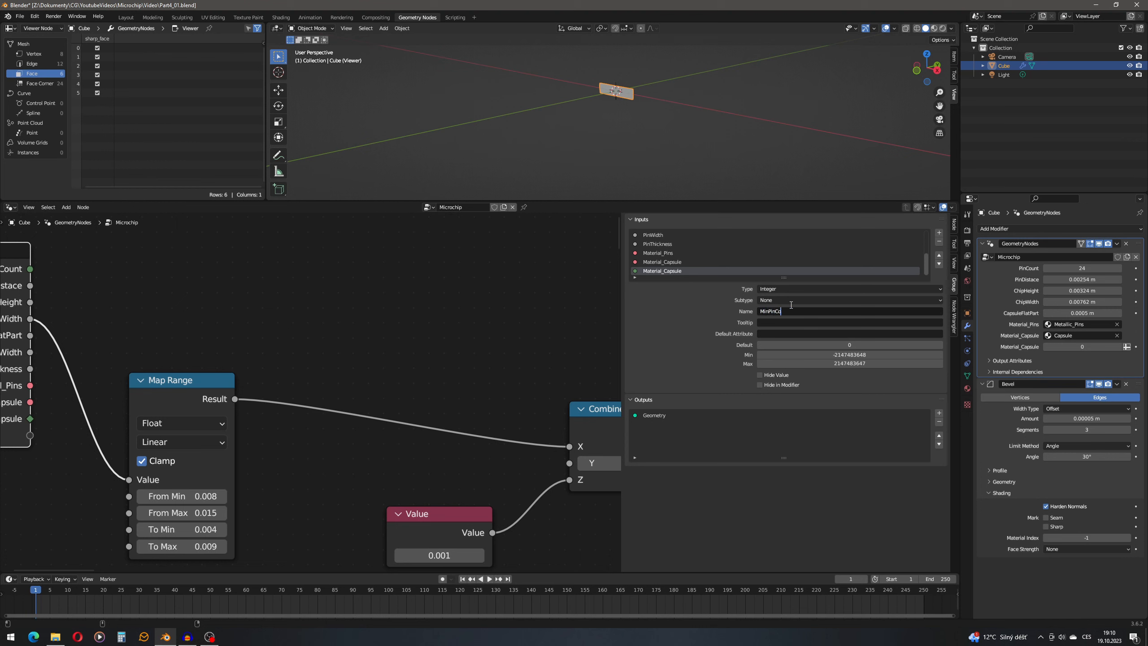
{"action": "type", "text": "unt"}
{"action": "key", "text": "Return"}
Set MinPinCount to 10 both as the group input's default and in the object's GeometryNodes modifier.
{"action": "left_click", "coordinate": [840, 345]}
{"action": "type", "text": "10"}
{"action": "key", "text": "Return"}
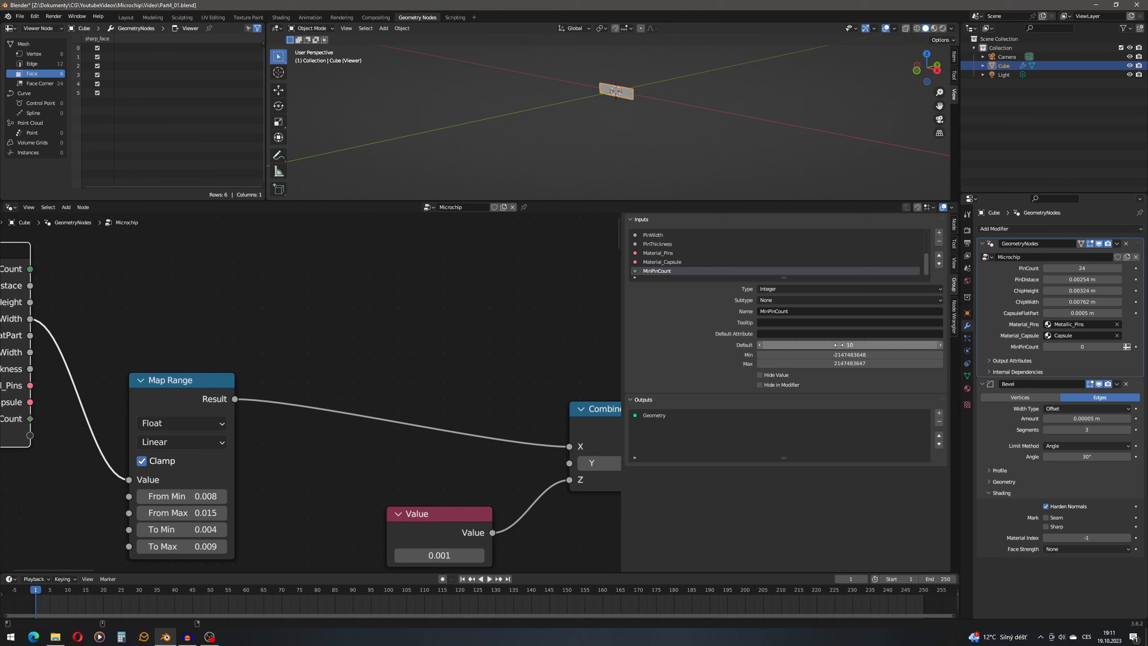
{"action": "left_click", "coordinate": [1050, 352]}
{"action": "type", "text": "1"}
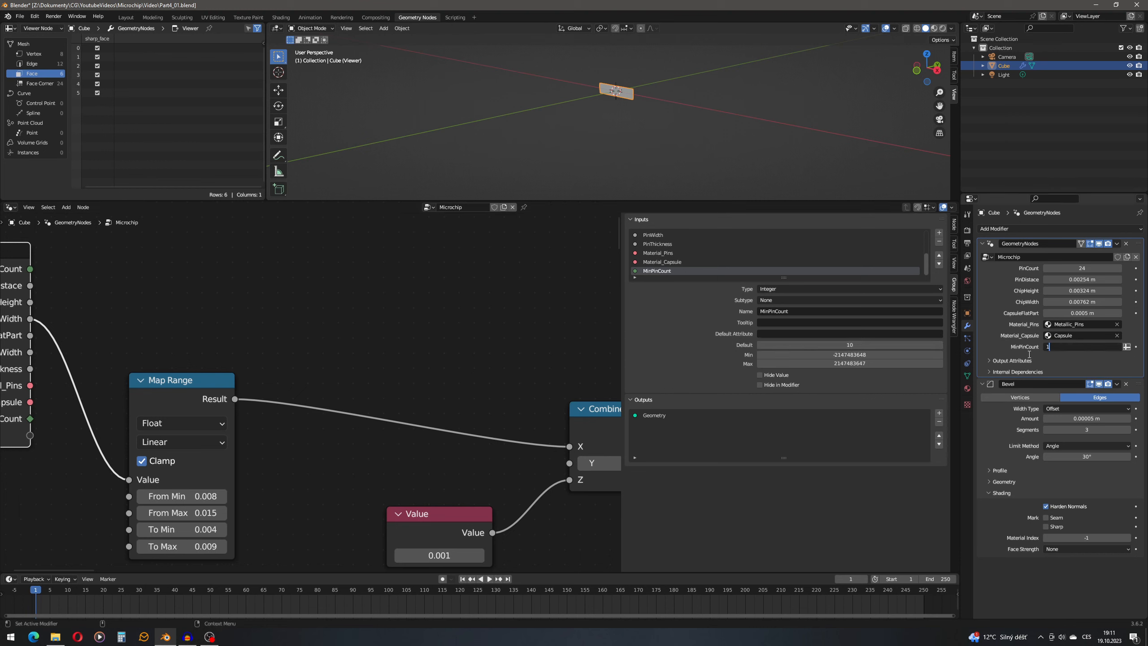
{"action": "type", "text": "0"}
{"action": "key", "text": "Return"}
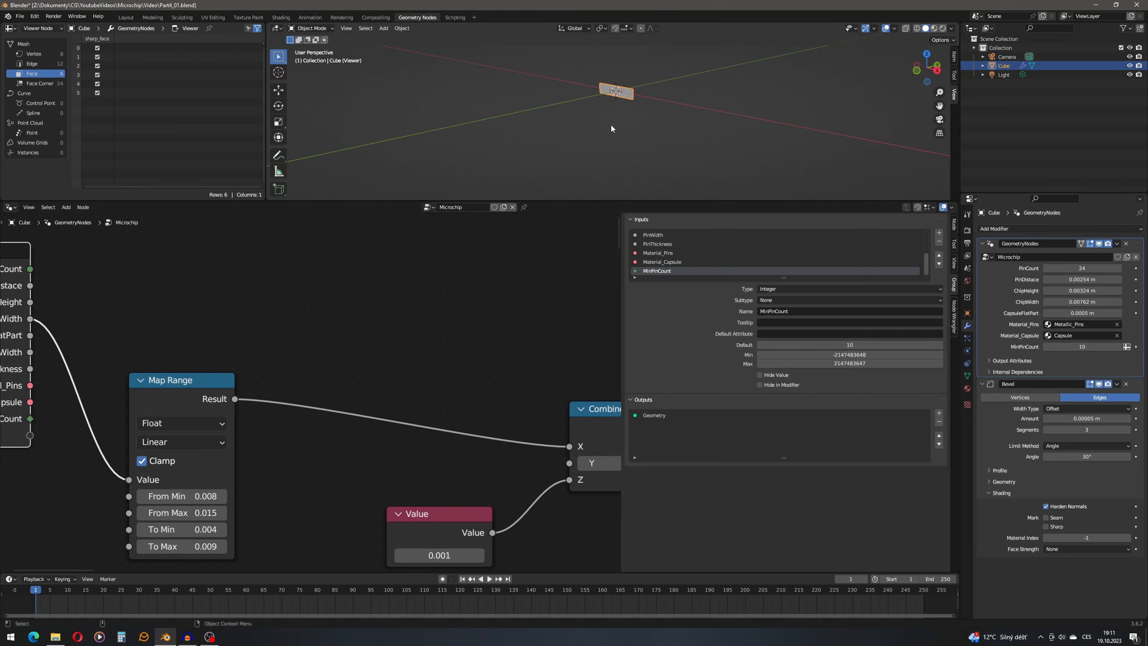
Move the Group Input node aside and add a Divide node that divides PinCount by MinPinCount.
{"action": "middle_click_drag", "start_coordinate": [243, 429], "coordinate": [531, 442]}
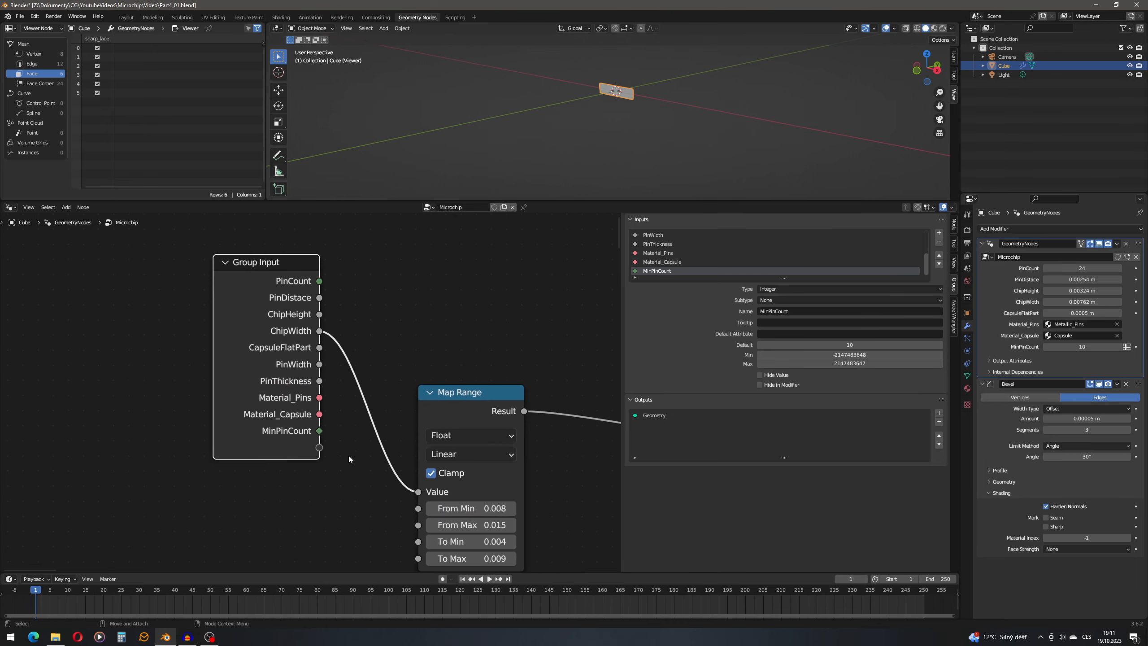
{"action": "left_click_drag", "start_coordinate": [310, 291], "coordinate": [236, 281]}
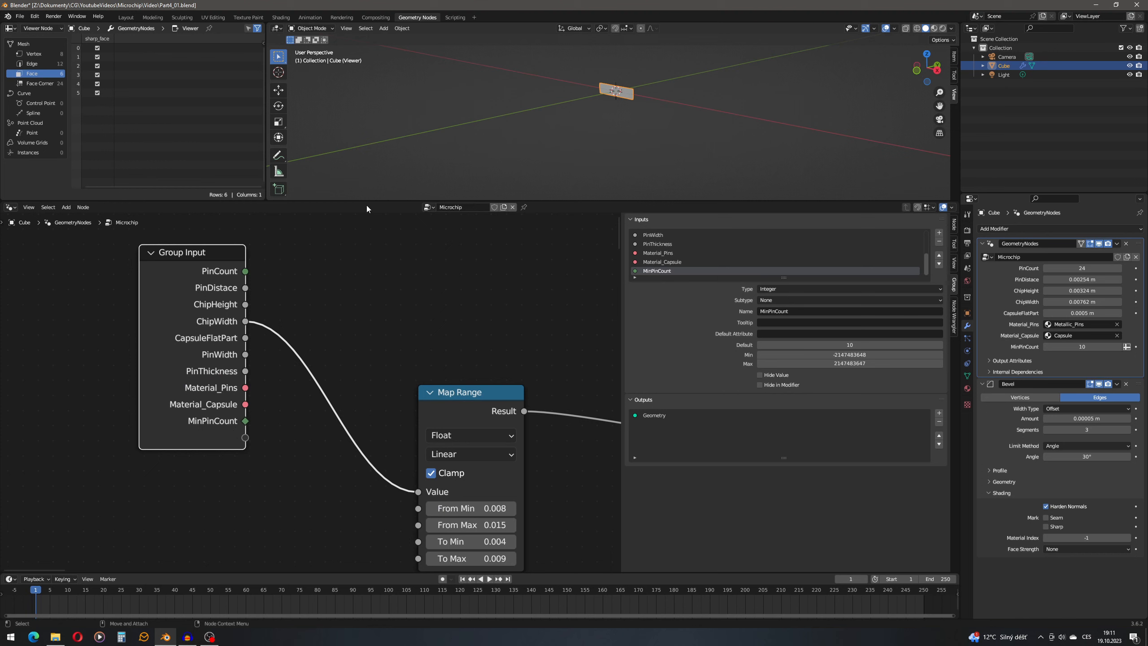
{"action": "left_click_drag", "start_coordinate": [239, 274], "coordinate": [378, 235]}
{"action": "type", "text": "div"}
{"action": "key", "text": "Return"}
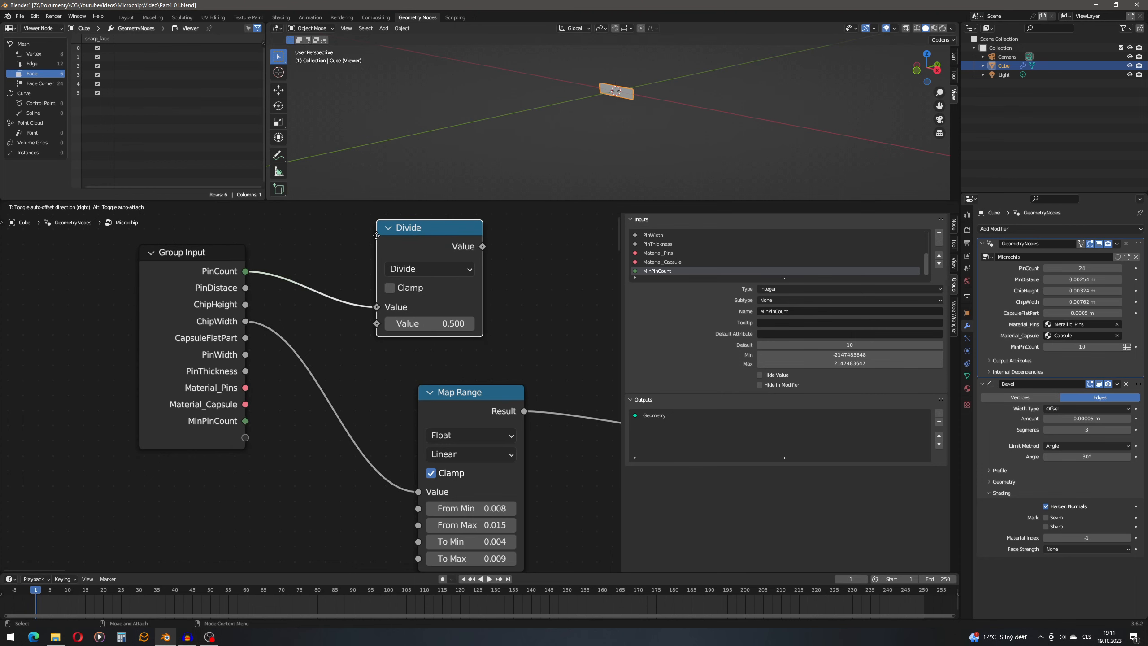
{"action": "left_click_drag", "start_coordinate": [245, 421], "coordinate": [380, 321]}
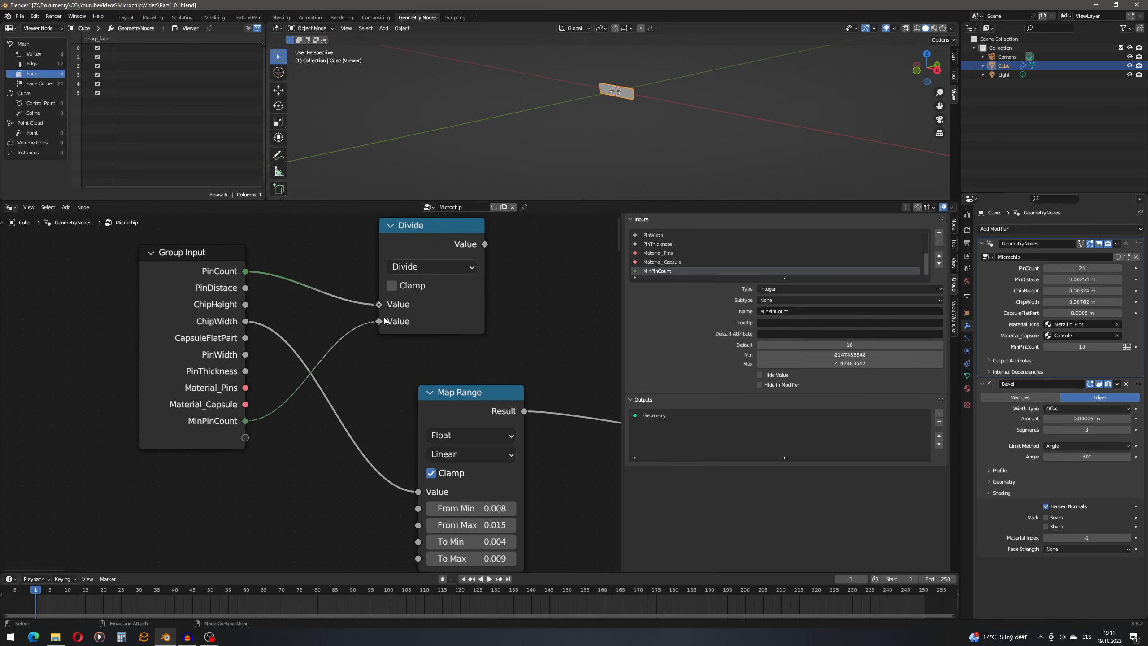
Add a Truncate math node fed by the Divide node's Value output.
{"action": "middle_click_drag", "start_coordinate": [494, 252], "coordinate": [418, 335]}
{"action": "left_click_drag", "start_coordinate": [410, 327], "coordinate": [476, 312]}
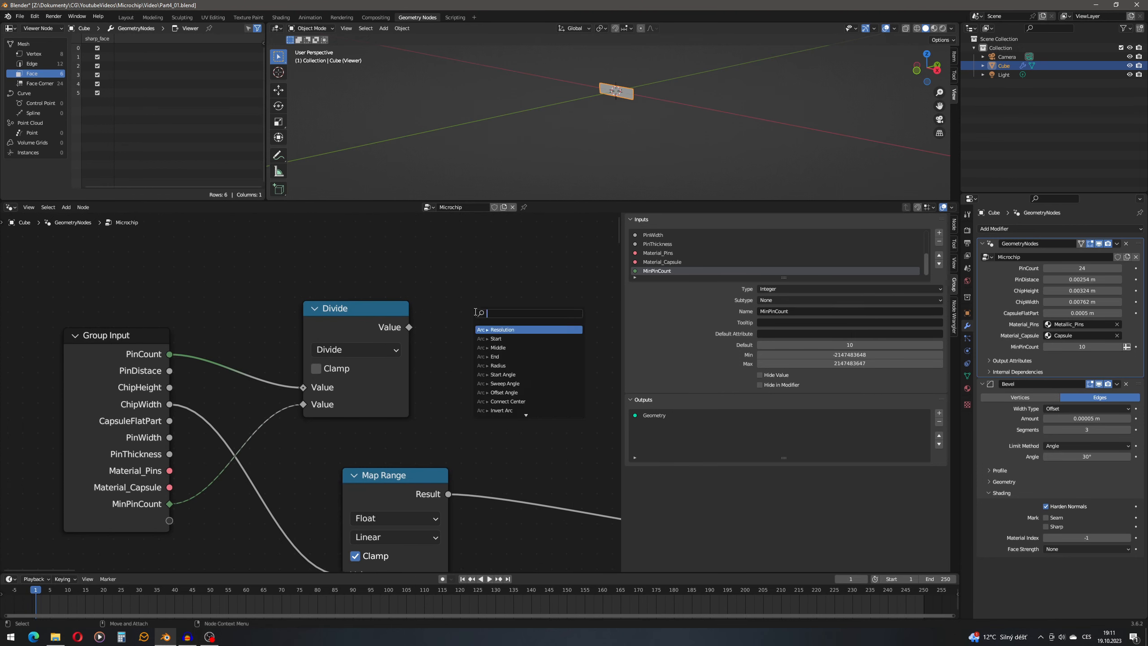
{"action": "type", "text": "trunc"}
{"action": "key", "text": "Return"}
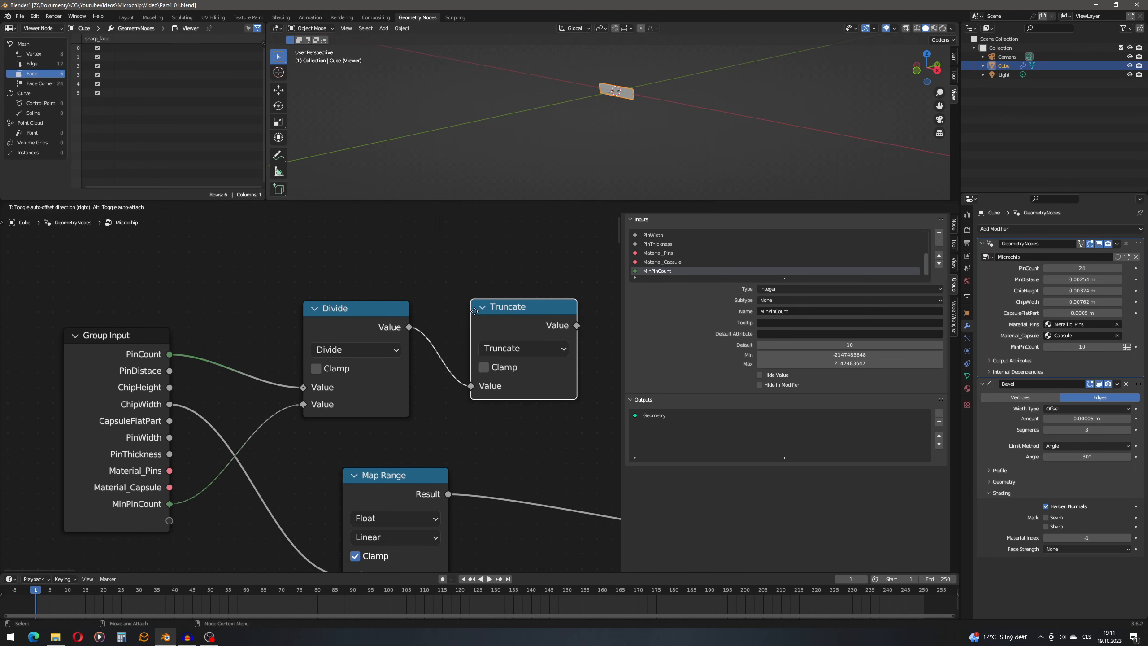
Try PinCount values of 20 and 14 in the object's GeometryNodes modifier.
{"action": "left_click", "coordinate": [1056, 270]}
{"action": "type", "text": "20"}
{"action": "key", "text": "Return"}
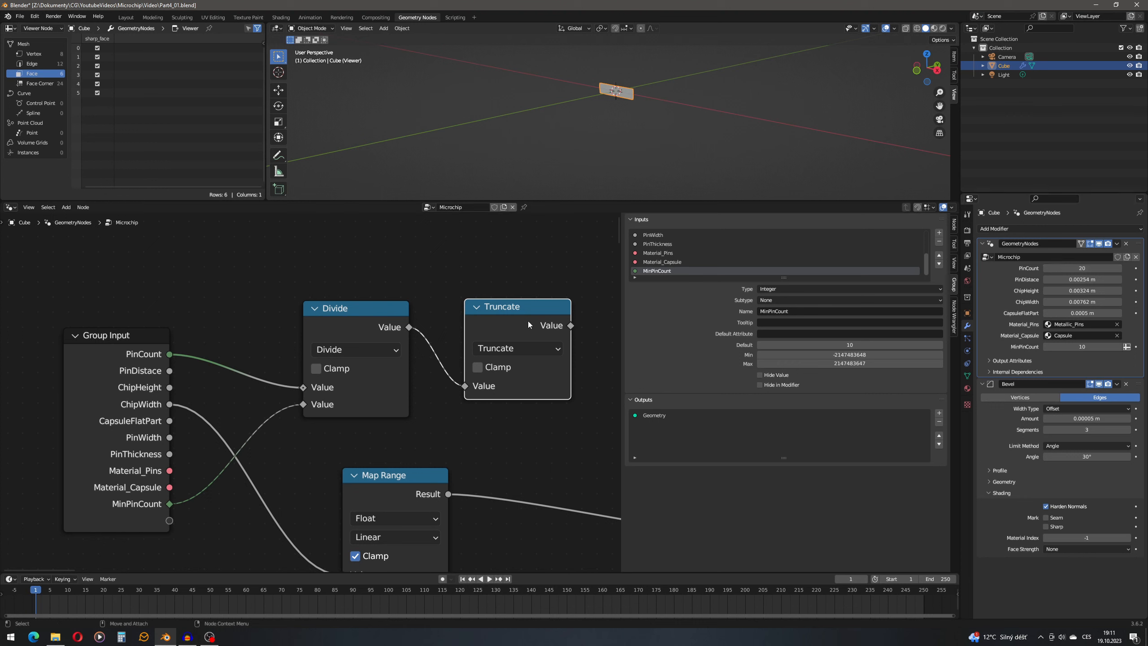
{"action": "left_click", "coordinate": [1077, 269]}
{"action": "type", "text": "14"}
{"action": "key", "text": "Return"}
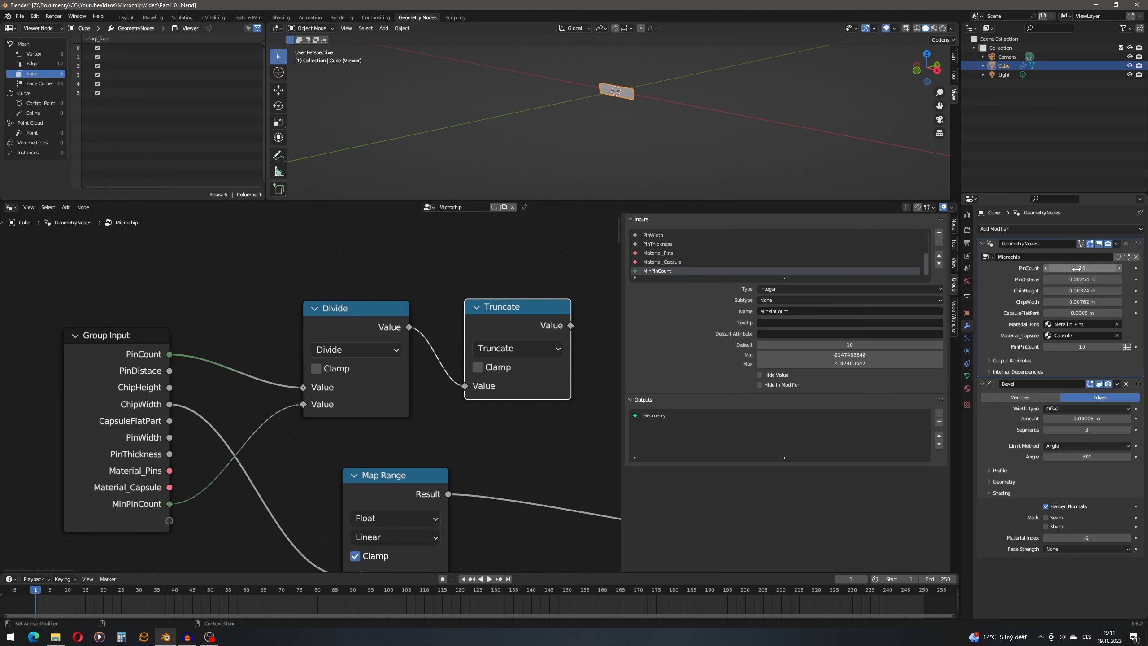
Set PinCount to 10 in the object's GeometryNodes modifier.
{"action": "left_click", "coordinate": [1071, 268]}
{"action": "type", "text": "10"}
{"action": "key", "text": "Return"}
{"action": "left_click", "coordinate": [1050, 268]}
{"action": "key", "text": "Return"}
{"action": "left_click", "coordinate": [1072, 267]}
{"action": "type", "text": "10"}
{"action": "key", "text": "Return"}
Add a Multiply node that multiplies the Truncate value by the Map Range Result.
{"action": "middle_click_drag", "start_coordinate": [482, 300], "coordinate": [338, 303]}
{"action": "scroll", "coordinate": [337, 303], "scroll_direction": "down", "scroll_amount": 2}
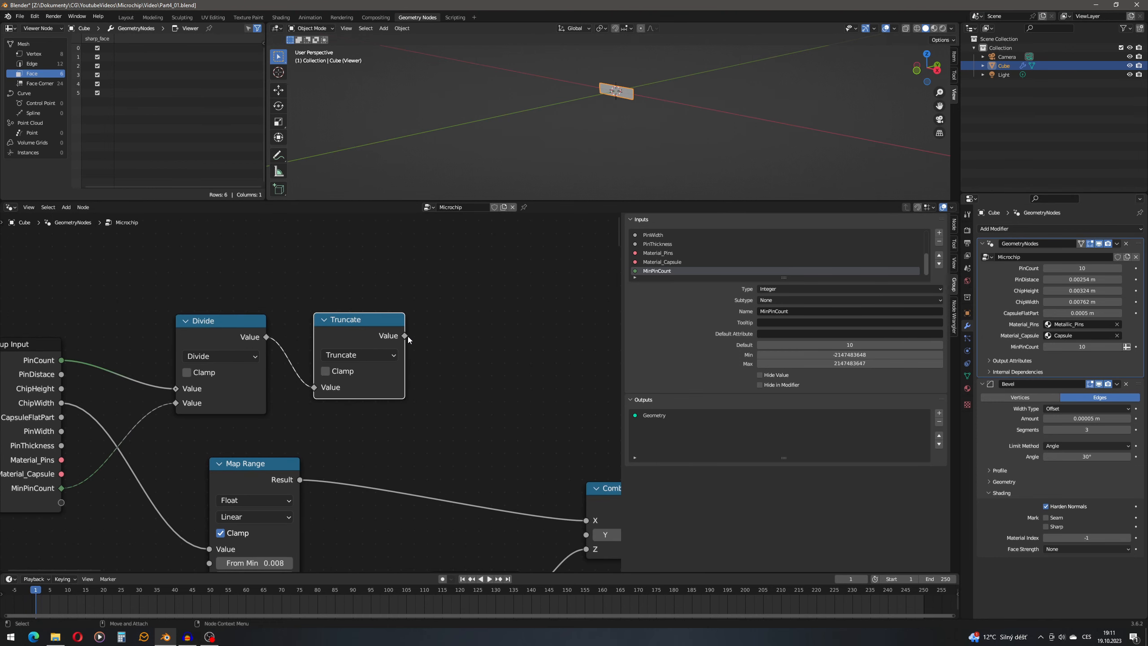
{"action": "left_click_drag", "start_coordinate": [404, 337], "coordinate": [439, 344]}
{"action": "type", "text": "mul"}
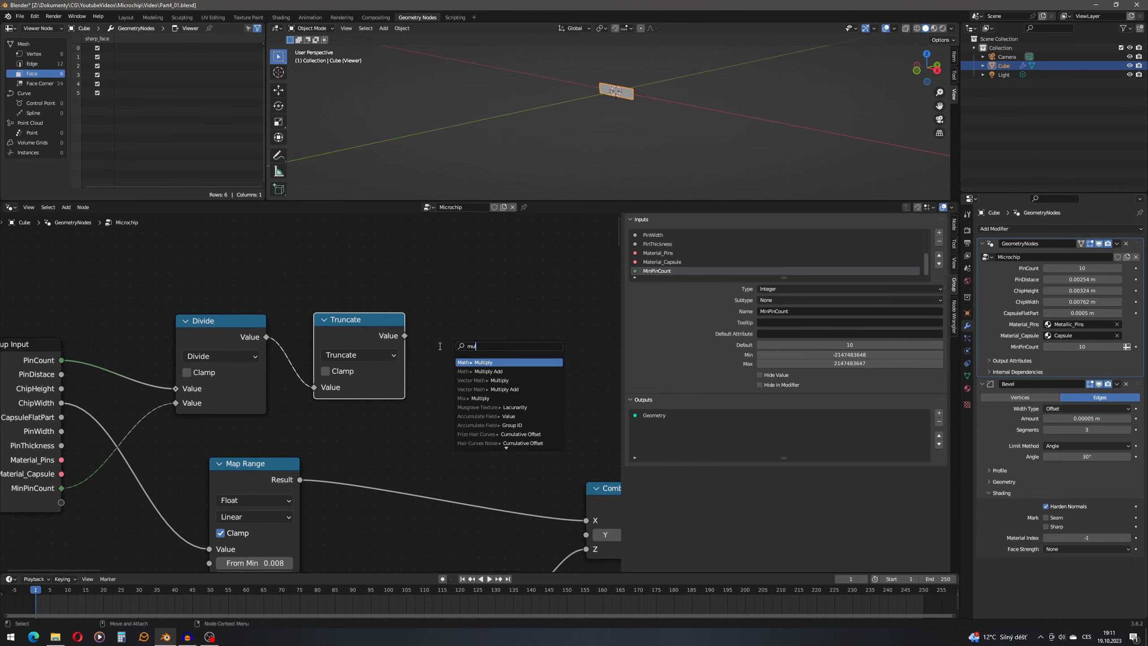
{"action": "key", "text": "Return"}
{"action": "left_click", "coordinate": [439, 346]}
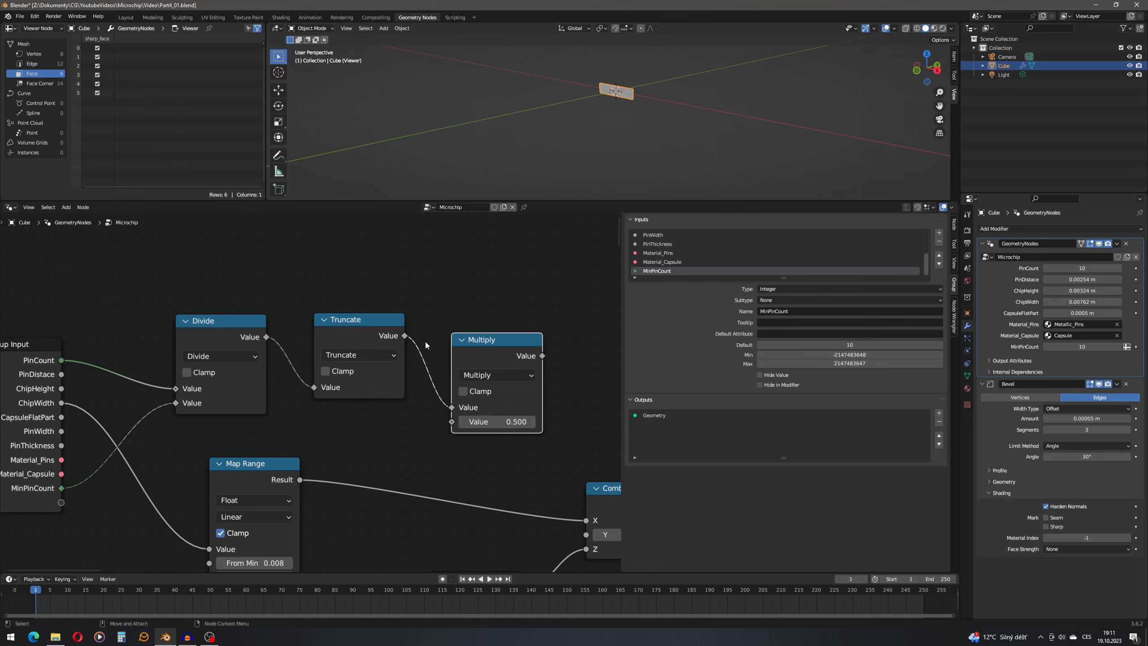
{"action": "left_click_drag", "start_coordinate": [300, 480], "coordinate": [450, 422]}
Connect the Multiply node's Value to the Combine XYZ node's Y input.
{"action": "middle_click_drag", "start_coordinate": [123, 406], "coordinate": [206, 295]}
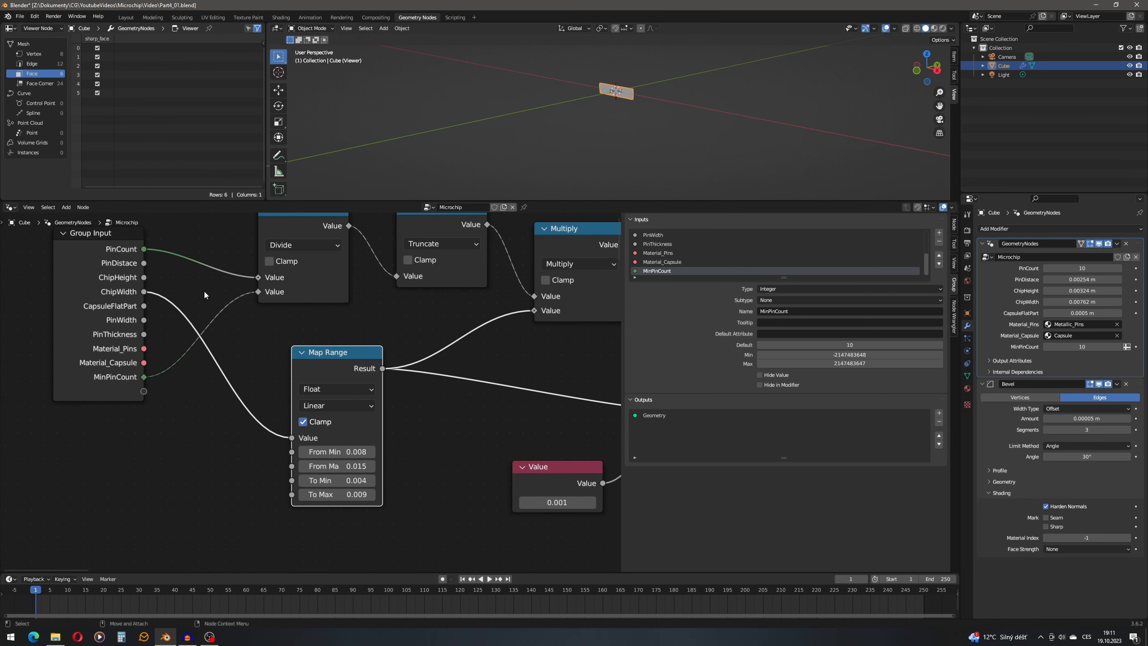
{"action": "middle_click_drag", "start_coordinate": [481, 328], "coordinate": [384, 371]}
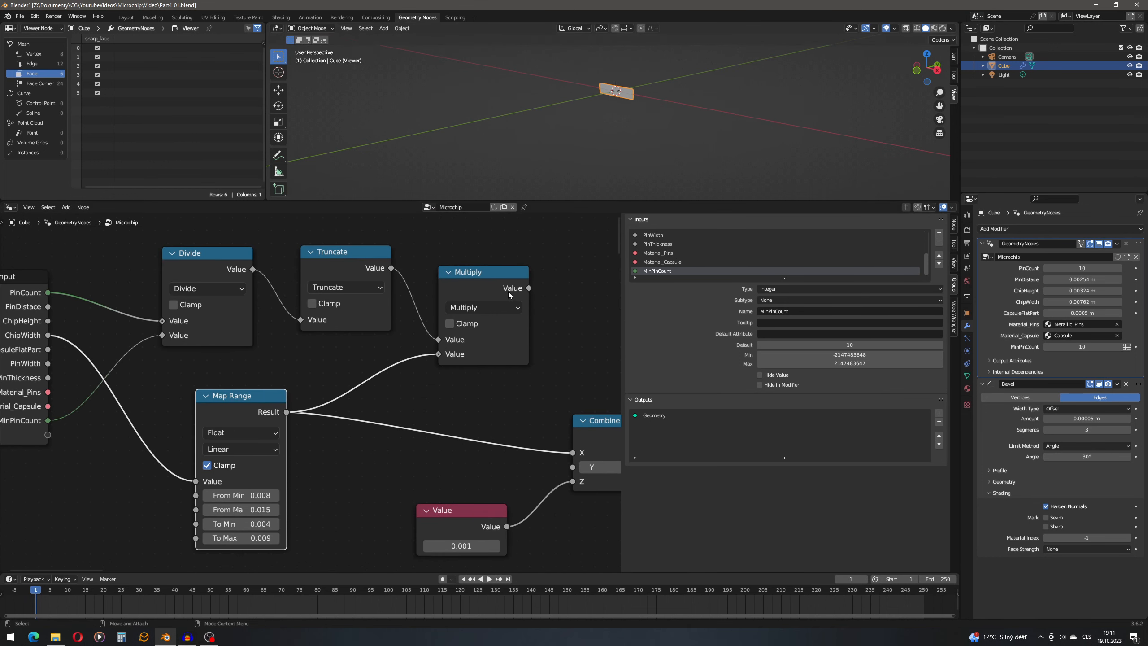
{"action": "left_click_drag", "start_coordinate": [529, 288], "coordinate": [573, 467]}
{"action": "middle_click_drag", "start_coordinate": [601, 117], "coordinate": [619, 111]}
{"action": "scroll", "coordinate": [620, 111], "scroll_direction": "up", "scroll_amount": 3}
{"action": "scroll", "coordinate": [537, 264], "scroll_direction": "right", "scroll_amount": 5, "text": "ctrl"}
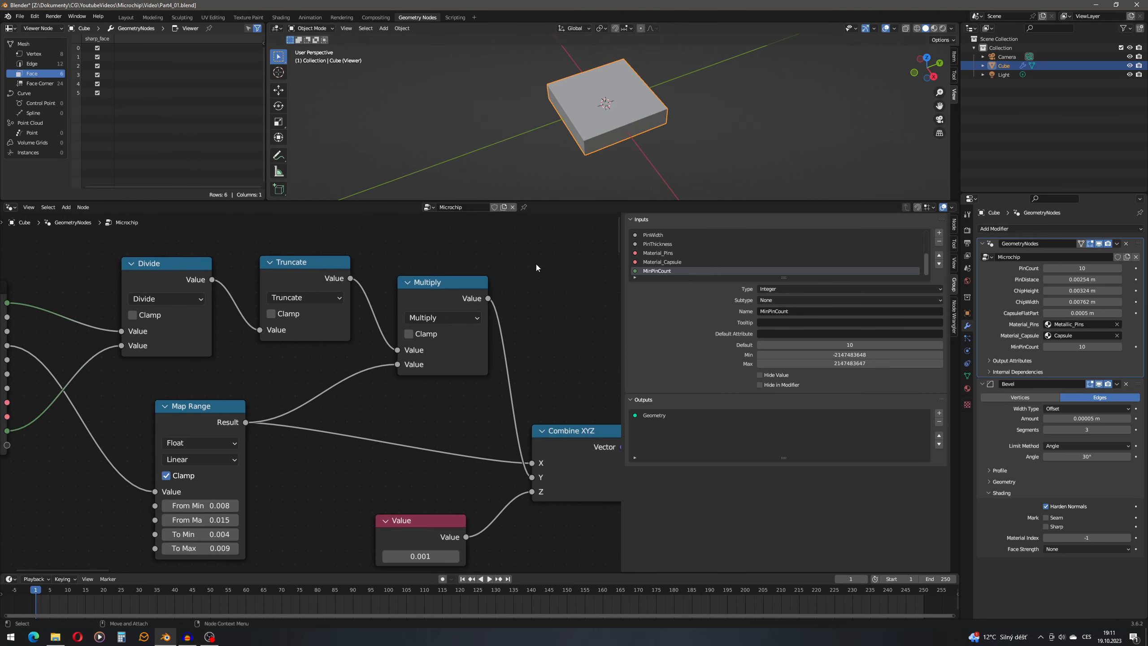
Move the Viewer node away from the Cube node and insert an Extrude Mesh node on the link between them.
{"action": "scroll", "coordinate": [371, 352], "scroll_direction": "down", "scroll_amount": 4}
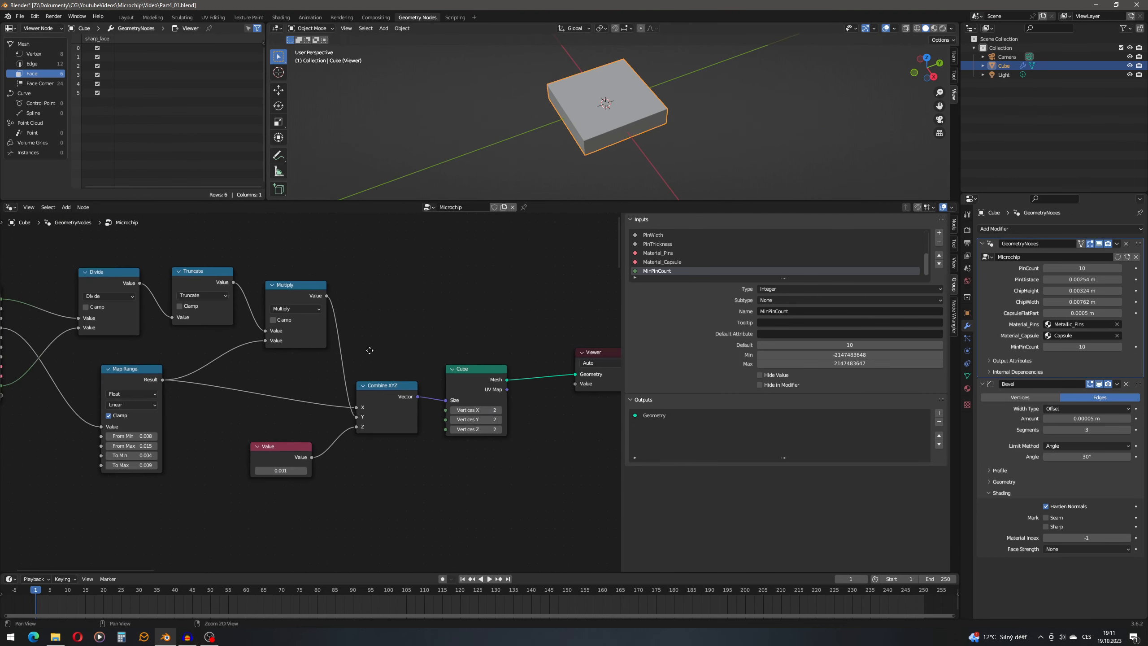
{"action": "left_click_drag", "start_coordinate": [434, 379], "coordinate": [592, 382]}
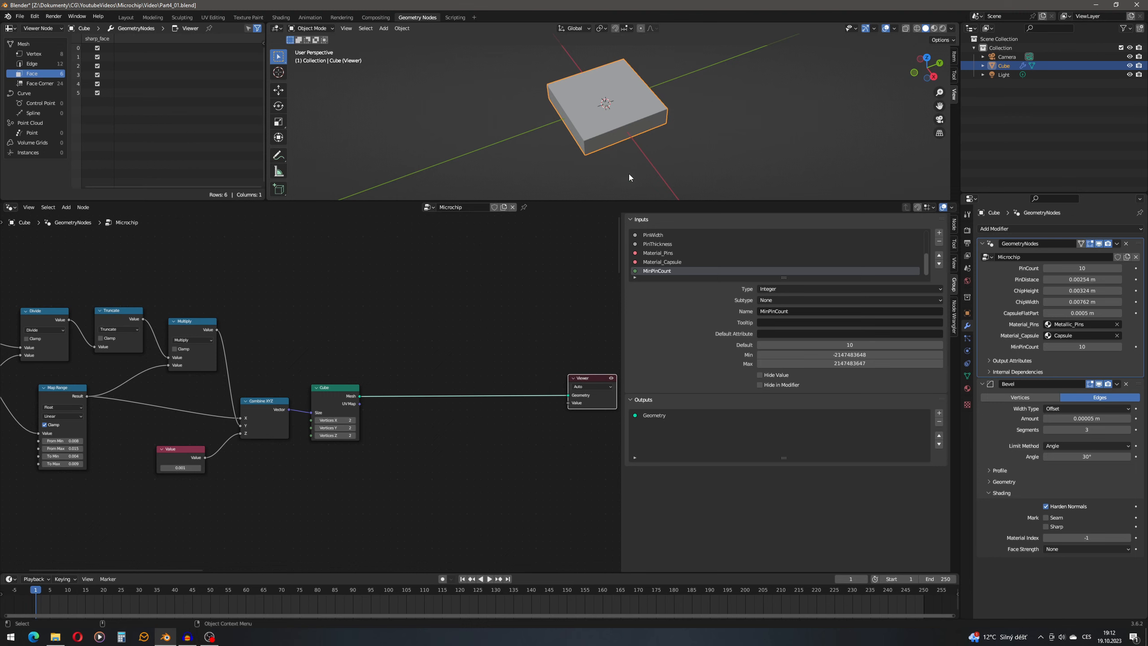
{"action": "key", "text": "shift+a"}
{"action": "left_click", "coordinate": [72, 221]}
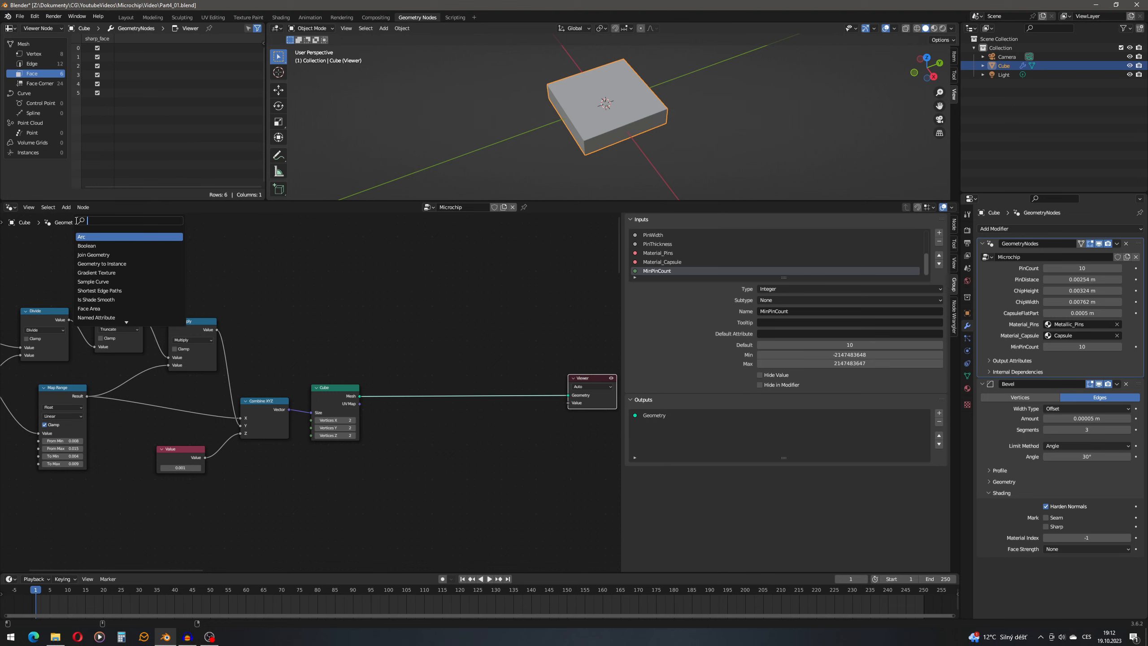
{"action": "type", "text": "extrude"}
{"action": "key", "text": "Return"}
{"action": "left_click", "coordinate": [394, 398]}
{"action": "scroll", "coordinate": [419, 466], "scroll_direction": "up", "scroll_amount": 2}
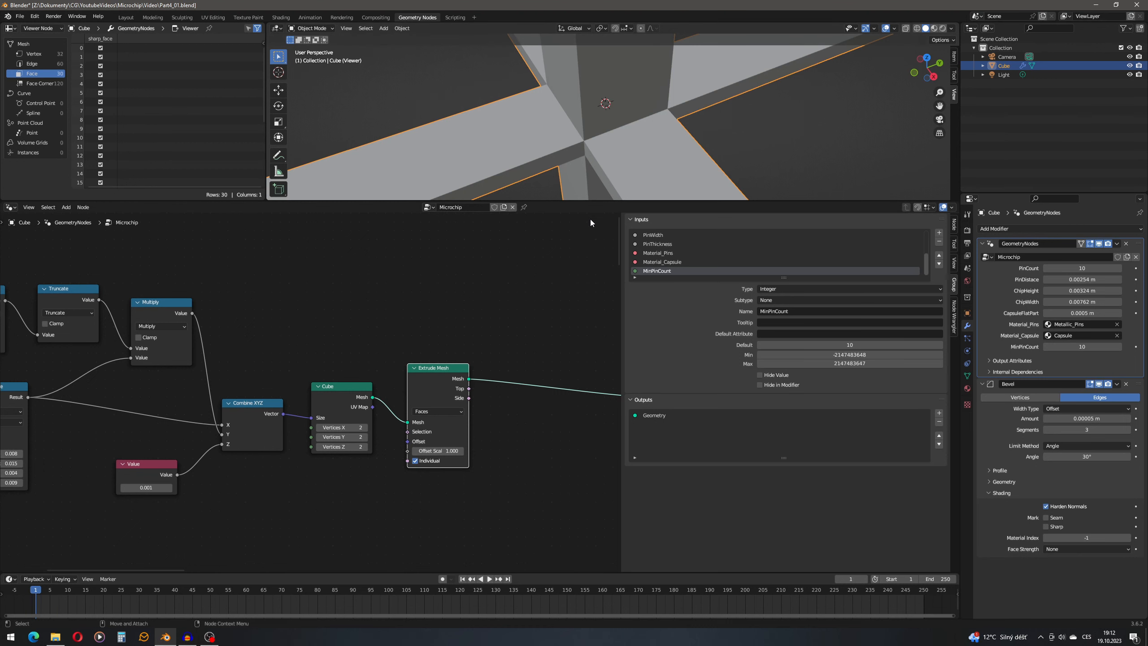
Add a Compare node set to Vector and Equal that drives the Extrude Mesh node's Selection input.
{"action": "middle_click_drag", "start_coordinate": [317, 425], "coordinate": [551, 355]}
{"action": "middle_click_drag", "start_coordinate": [424, 366], "coordinate": [235, 364]}
{"action": "left_click_drag", "start_coordinate": [622, 289], "coordinate": [1052, 271]}
{"action": "scroll", "coordinate": [687, 342], "scroll_direction": "up", "scroll_amount": 3}
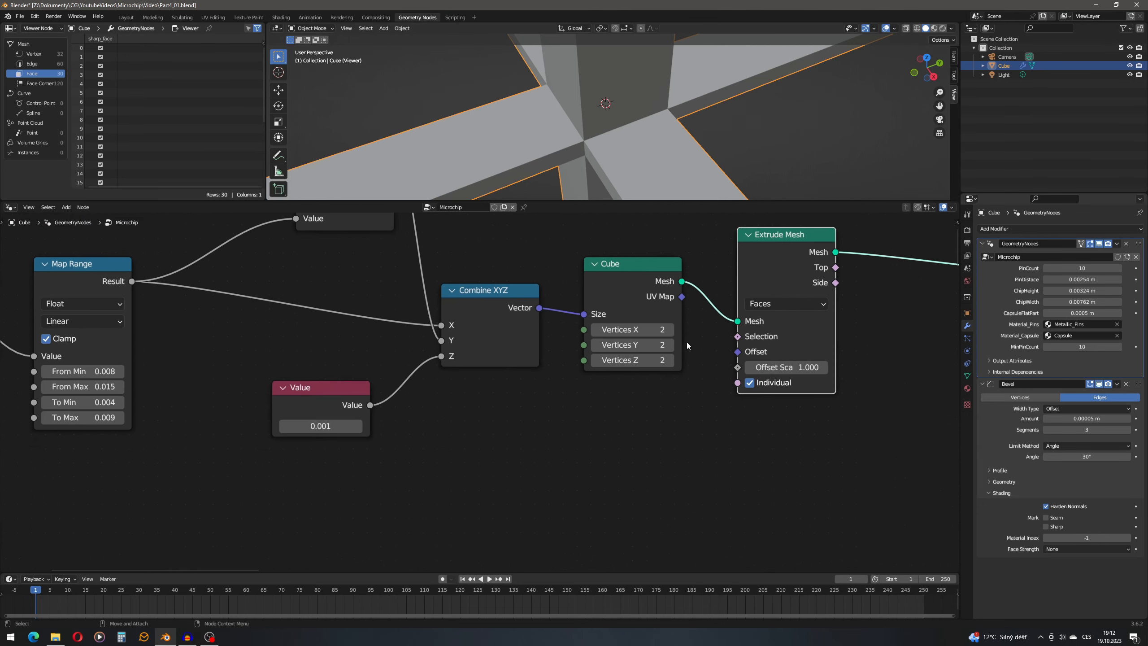
{"action": "left_click_drag", "start_coordinate": [688, 359], "coordinate": [616, 437]}
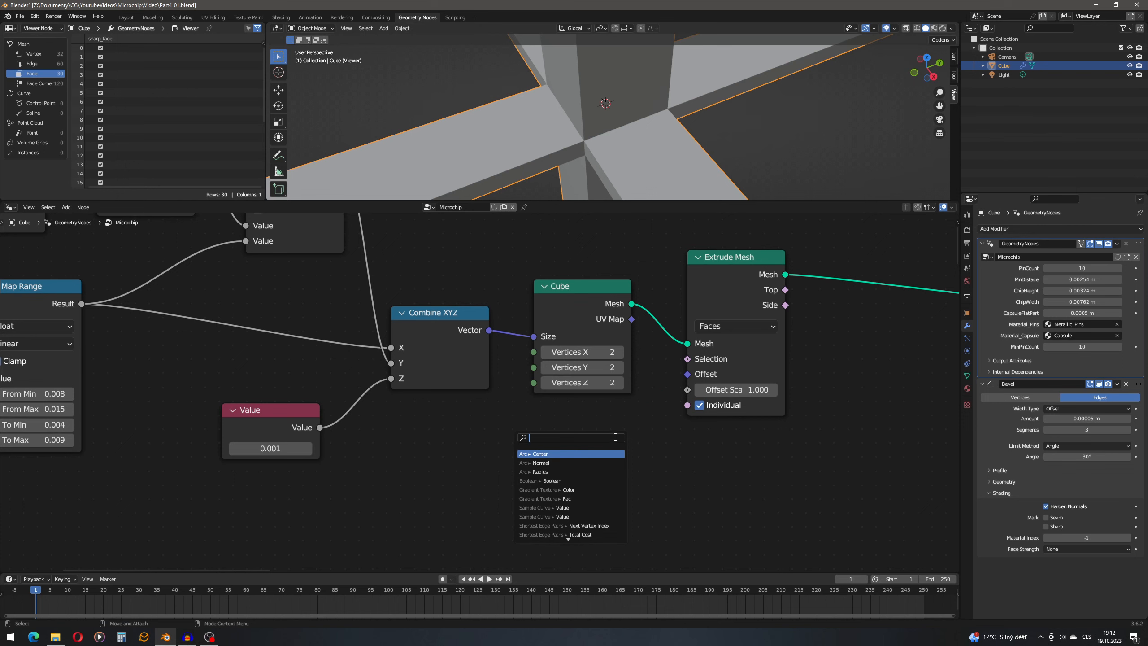
{"action": "type", "text": "comp"}
{"action": "key", "text": "Return"}
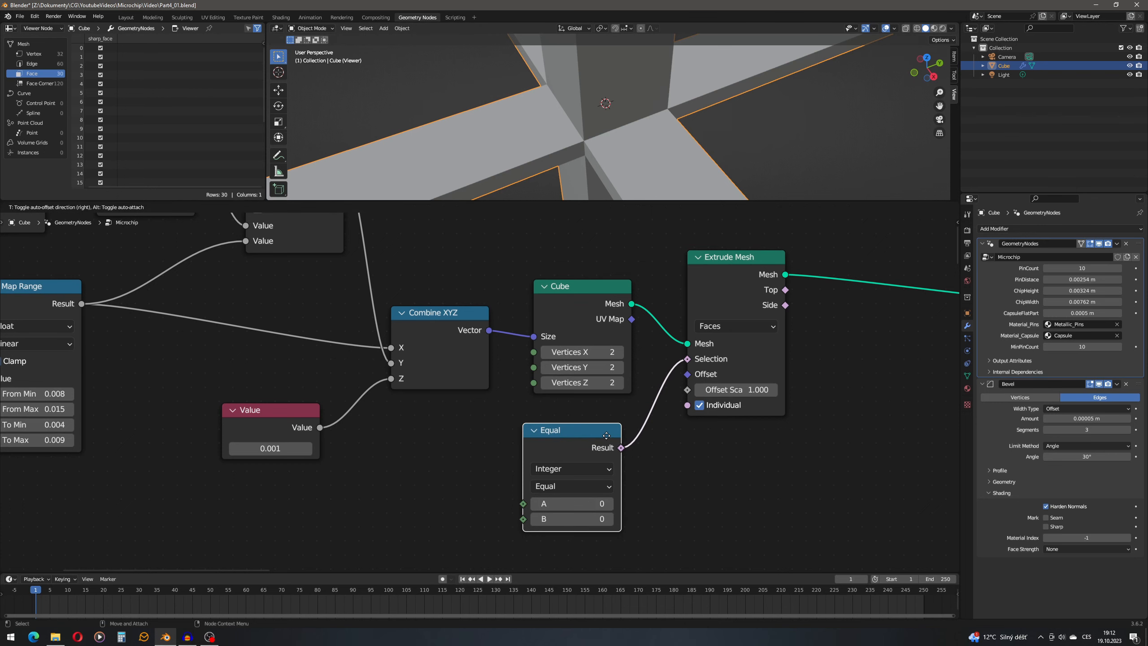
{"action": "left_click", "coordinate": [585, 467]}
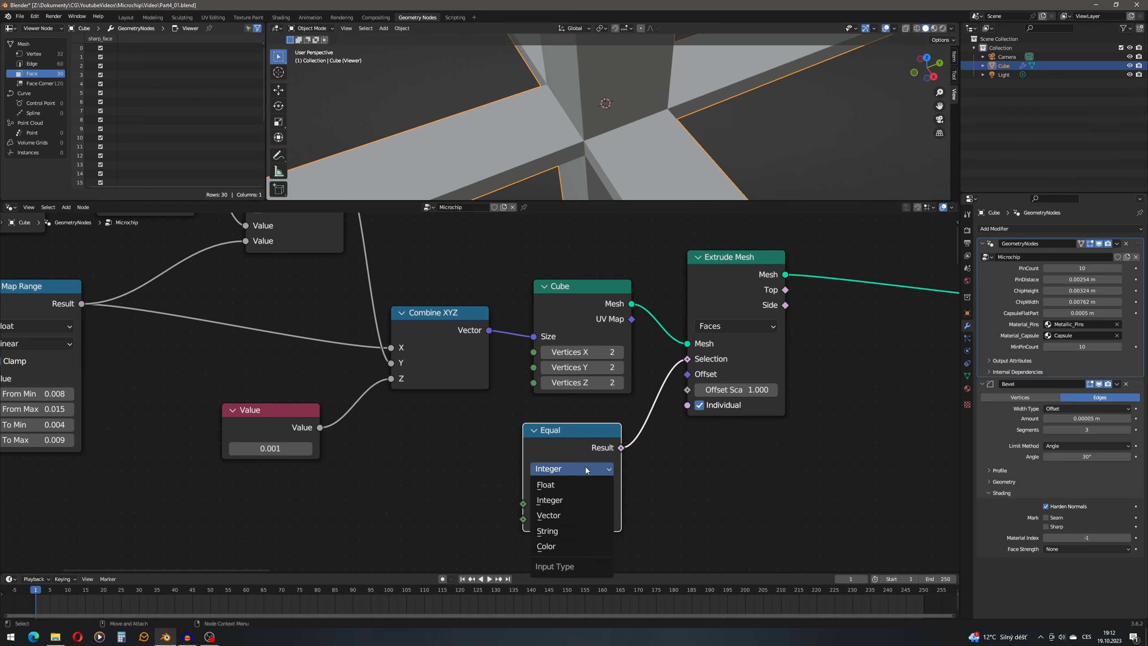
{"action": "left_click", "coordinate": [563, 515]}
Feed the Equal node's A input from a new Normal node and set the Z component of B to 1.
{"action": "scroll", "coordinate": [570, 491], "scroll_direction": "down", "scroll_amount": 3}
{"action": "scroll", "coordinate": [542, 461], "scroll_direction": "up", "scroll_amount": 3}
{"action": "left_click_drag", "start_coordinate": [561, 474], "coordinate": [466, 499]}
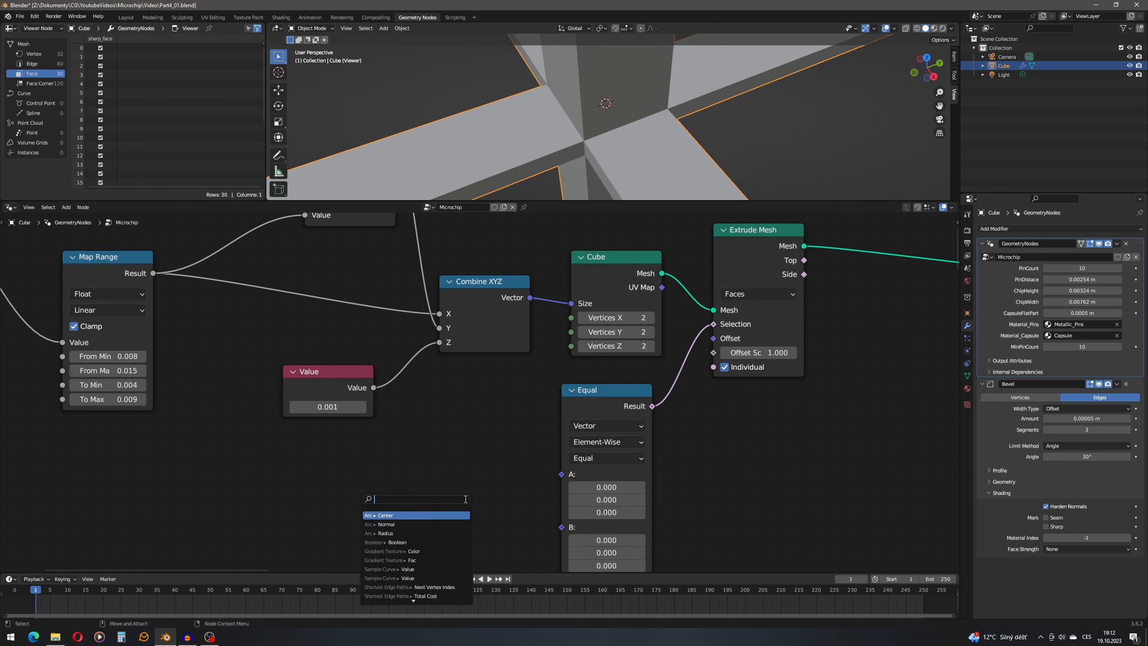
{"action": "type", "text": "normal"}
{"action": "key", "text": "Return"}
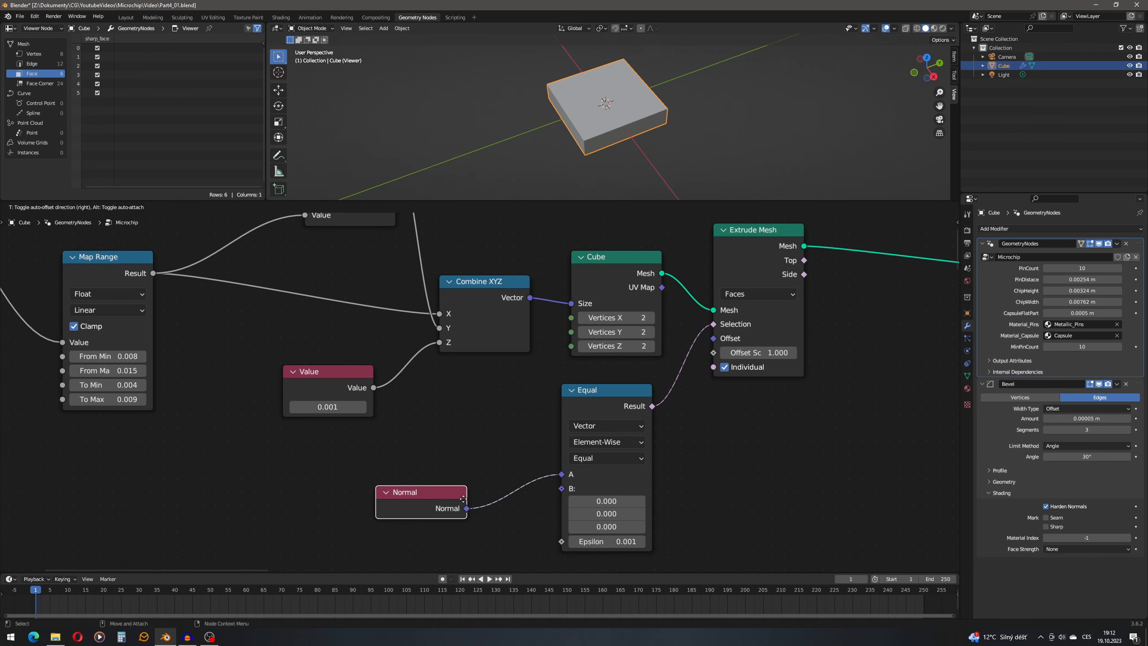
{"action": "left_click", "coordinate": [607, 527]}
{"action": "type", "text": "1"}
{"action": "key", "text": "Return"}
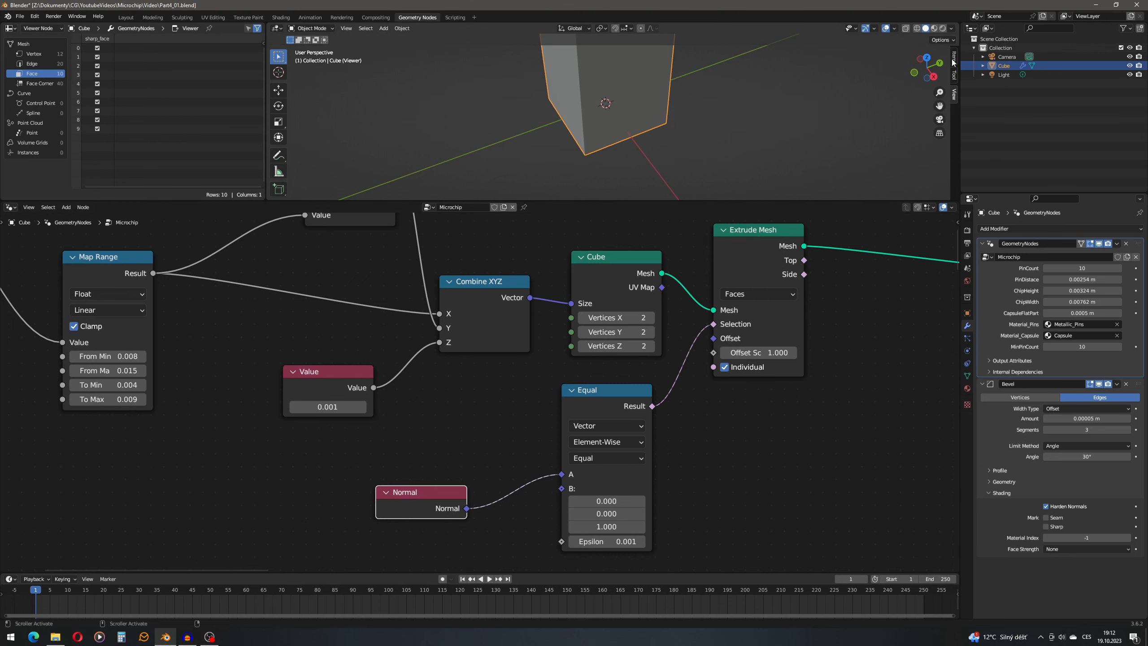
Duplicate the Equal node, place the copy below the original and connect Normal to its A input.
{"action": "middle_click_drag", "start_coordinate": [662, 386], "coordinate": [665, 265]}
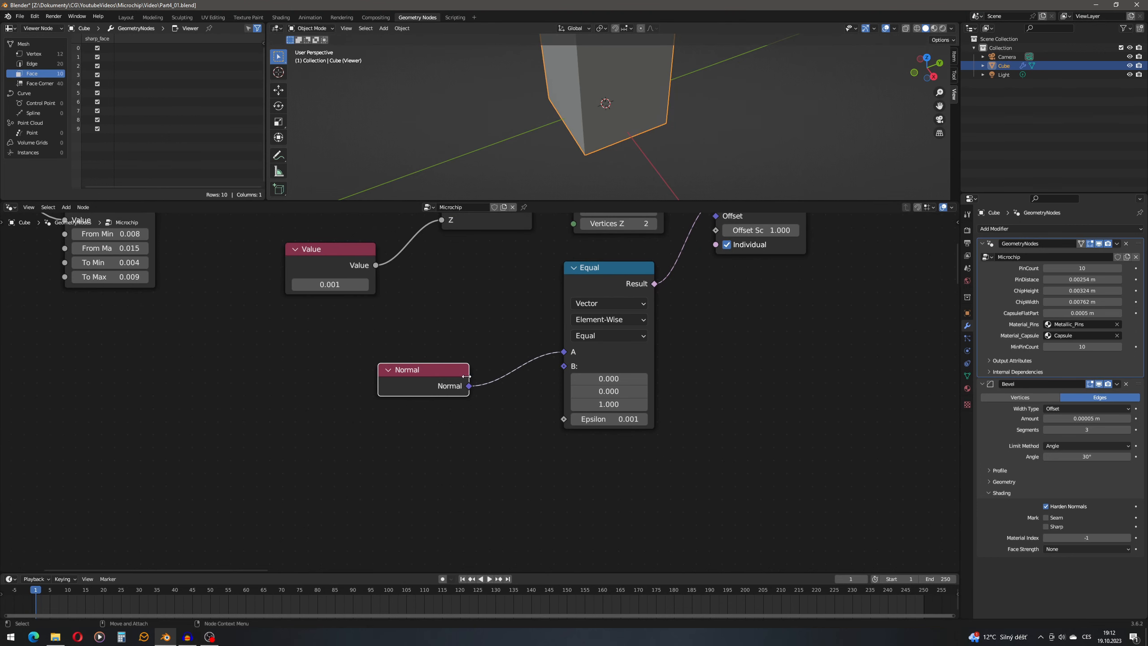
{"action": "left_click", "coordinate": [592, 267]}
{"action": "key", "text": "shift+d"}
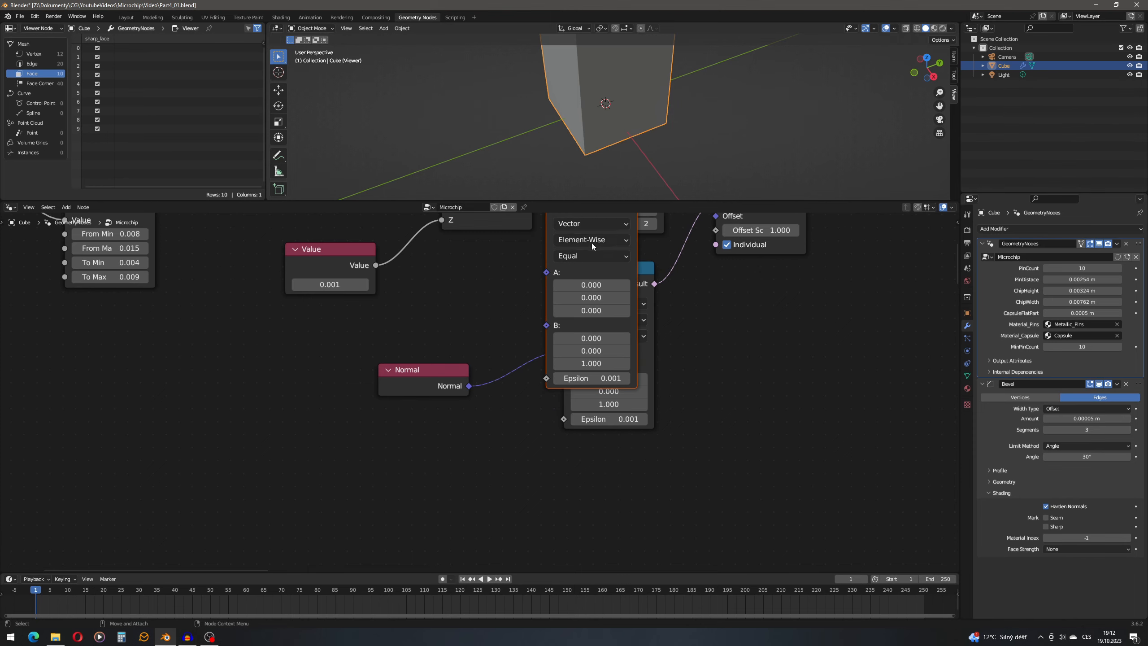
{"action": "scroll", "coordinate": [583, 258], "scroll_direction": "down", "scroll_amount": 1}
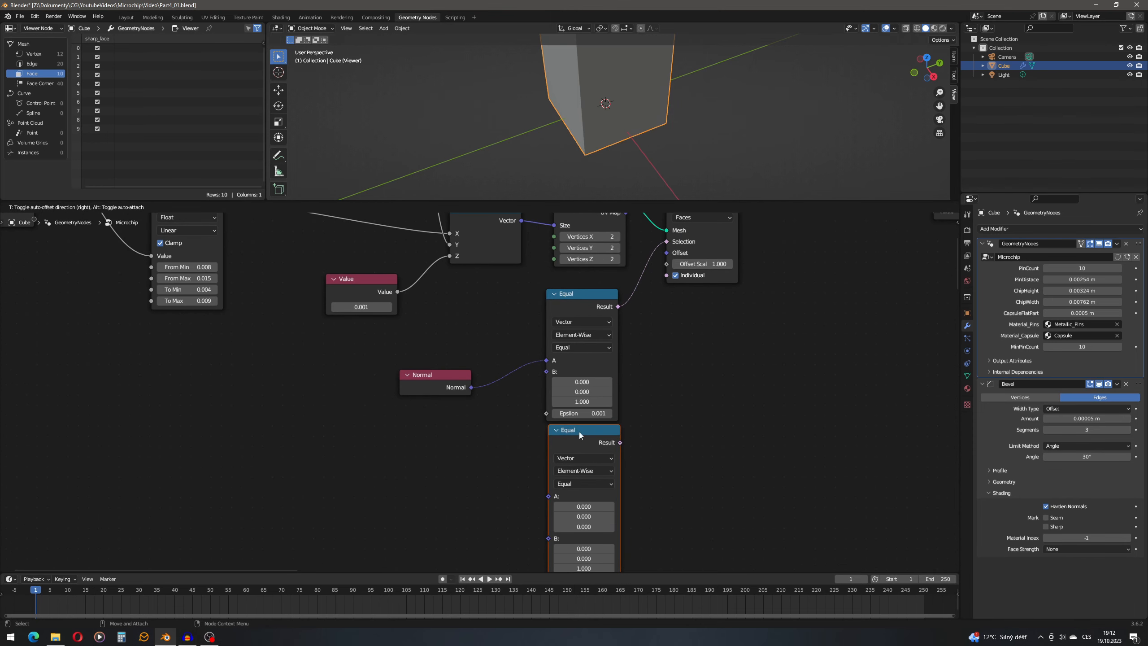
{"action": "left_click", "coordinate": [579, 432]}
{"action": "left_click_drag", "start_coordinate": [470, 387], "coordinate": [549, 497]}
Set the Z component of B to -1 in the duplicated Equal node.
{"action": "middle_click_drag", "start_coordinate": [596, 524], "coordinate": [556, 461]}
{"action": "left_click", "coordinate": [528, 474]}
{"action": "type", "text": "-"}
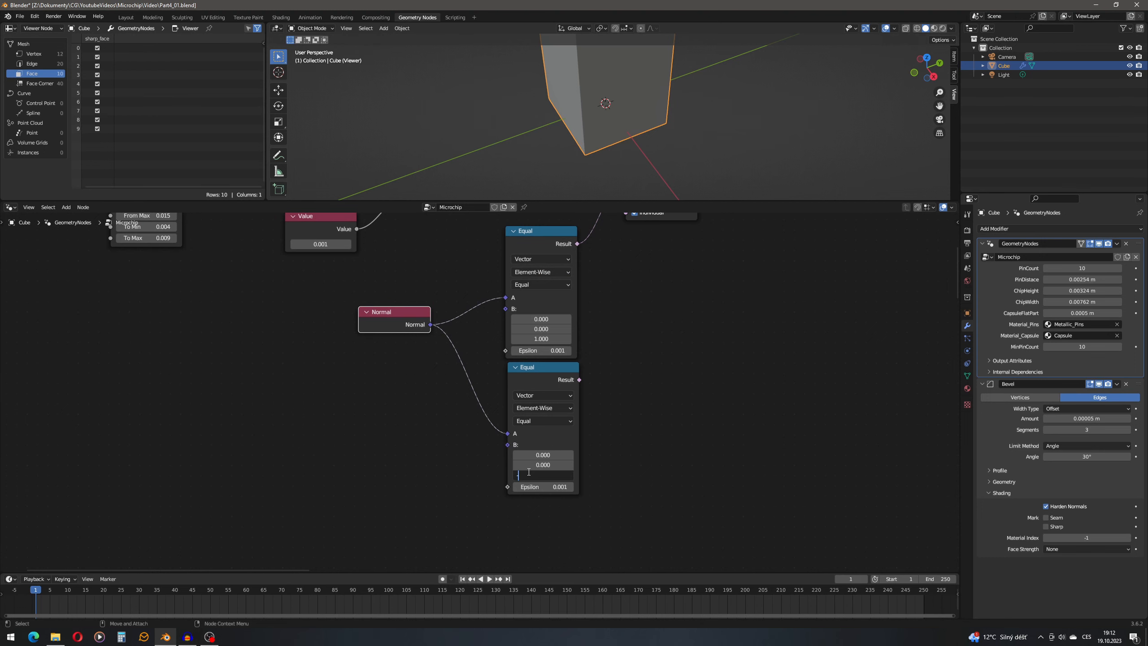
{"action": "type", "text": "1"}
{"action": "key", "text": "Return"}
Shift both Equal nodes and the Normal node away from Extrude Mesh to make room, keeping the two Equal nodes stacked.
{"action": "middle_click_drag", "start_coordinate": [540, 243], "coordinate": [366, 325]}
{"action": "left_click_drag", "start_coordinate": [374, 300], "coordinate": [258, 535]}
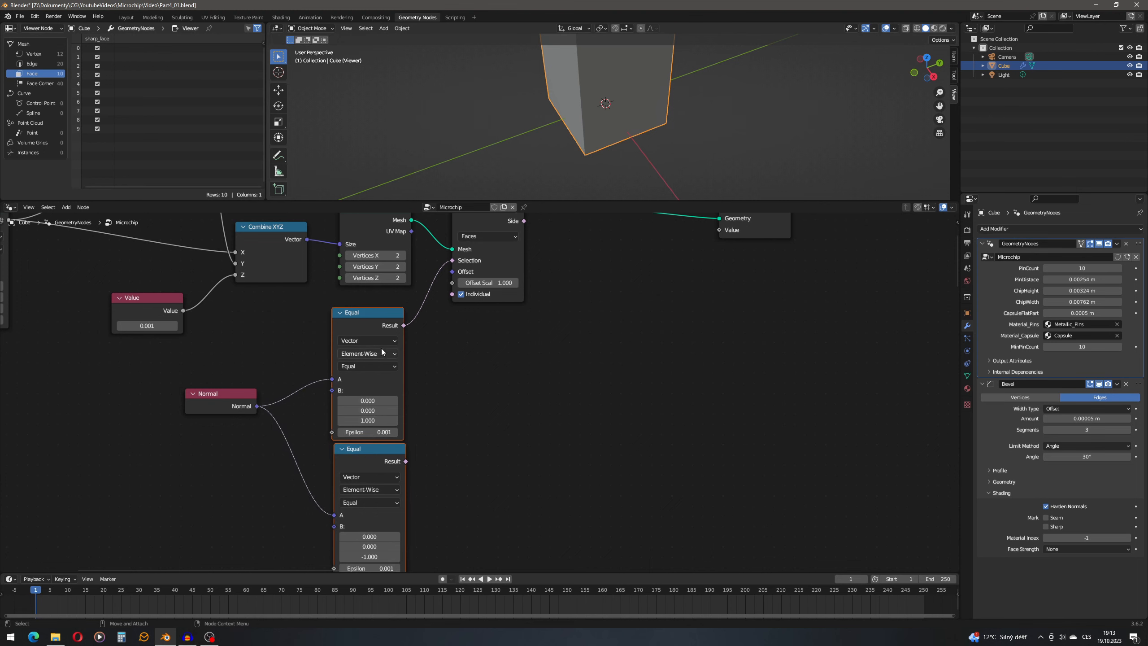
{"action": "left_click_drag", "start_coordinate": [360, 313], "coordinate": [305, 322]}
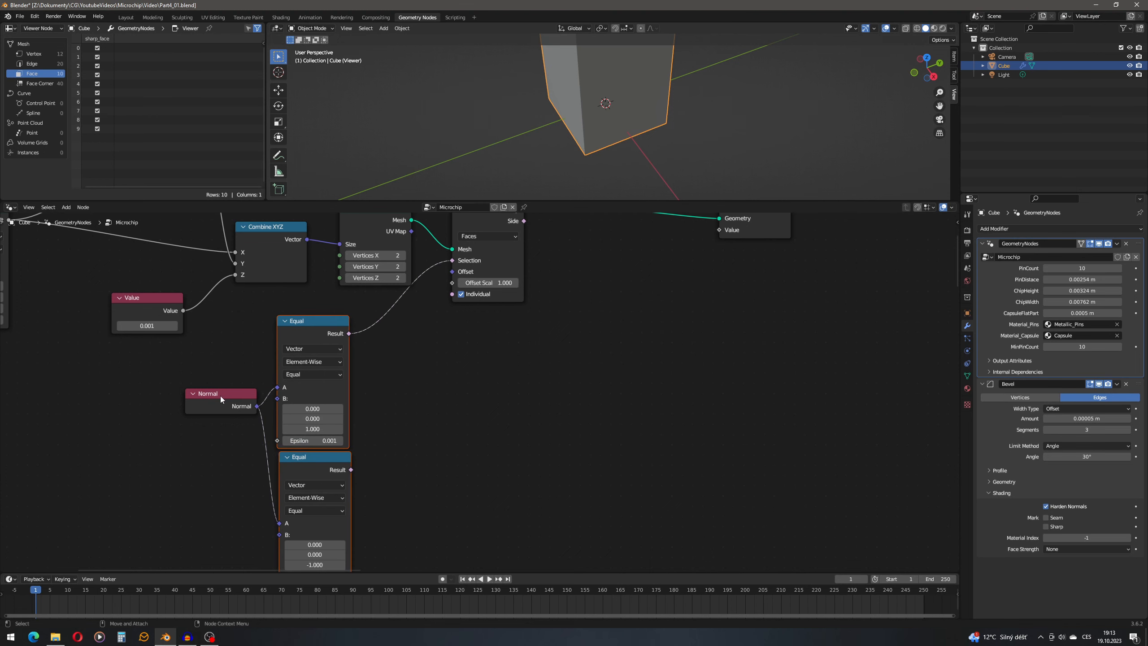
{"action": "left_click_drag", "start_coordinate": [220, 396], "coordinate": [160, 421]}
{"action": "left_click_drag", "start_coordinate": [318, 456], "coordinate": [313, 457]}
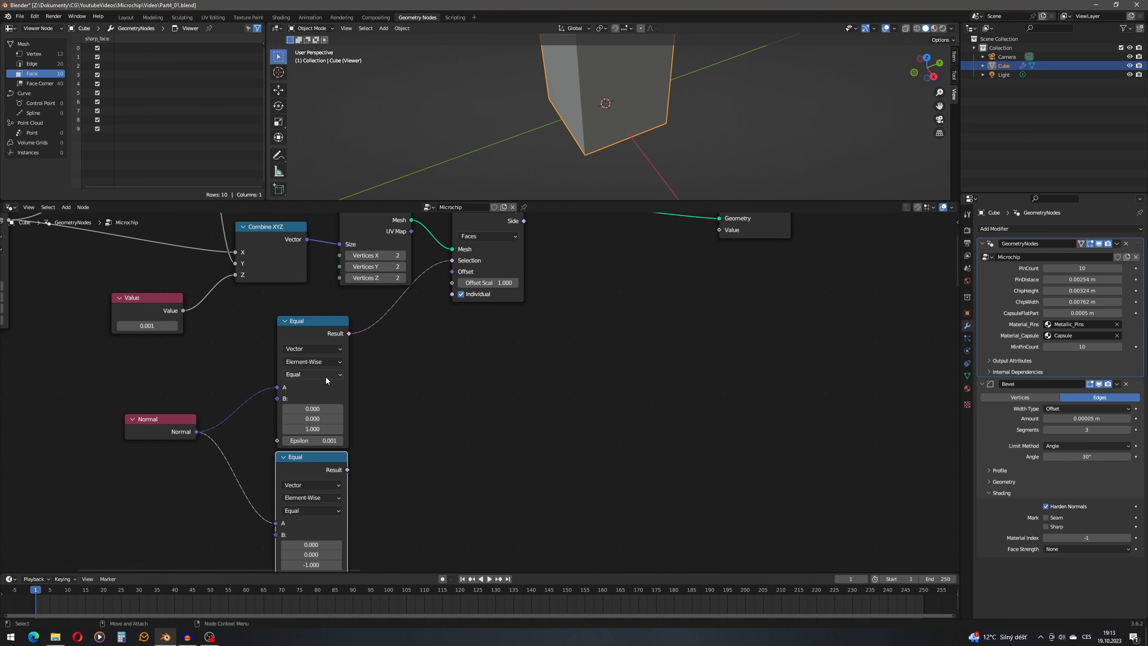
Change the operation of both vector Compare nodes to Not Equal.
{"action": "left_click", "coordinate": [313, 375]}
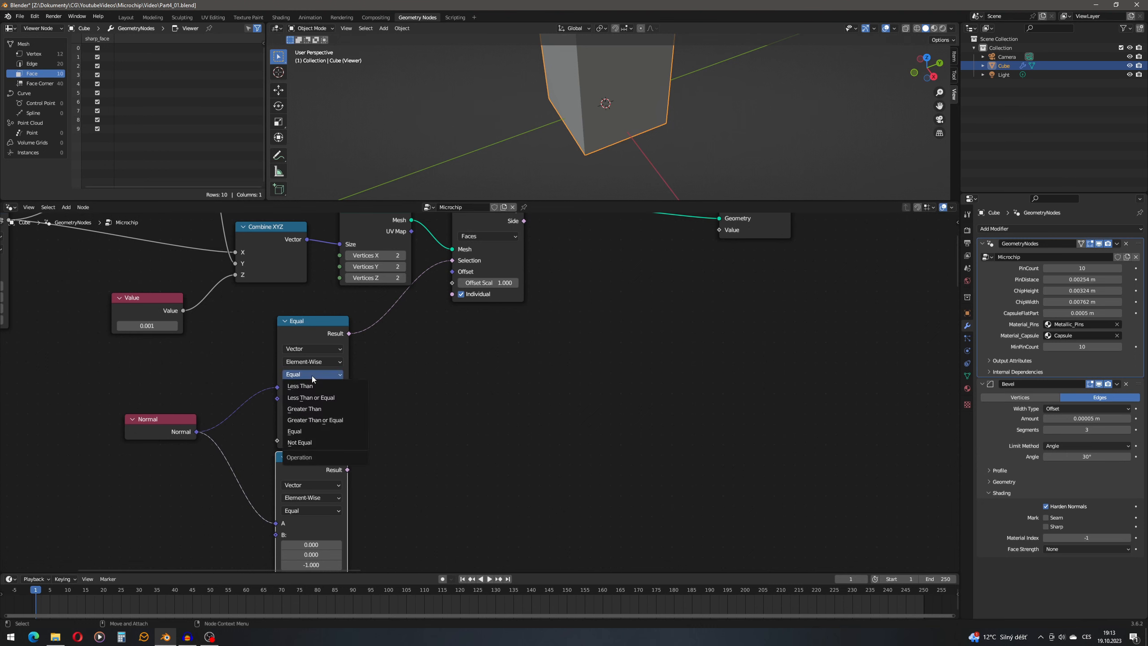
{"action": "left_click", "coordinate": [305, 443]}
{"action": "left_click", "coordinate": [314, 511]}
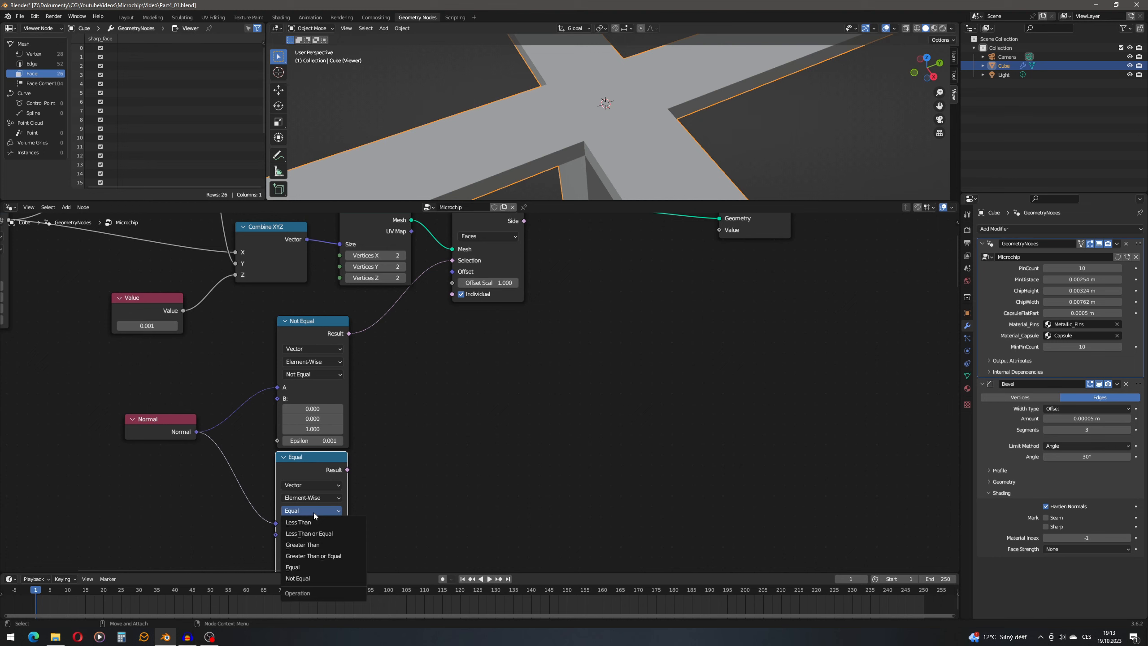
{"action": "left_click", "coordinate": [317, 579]}
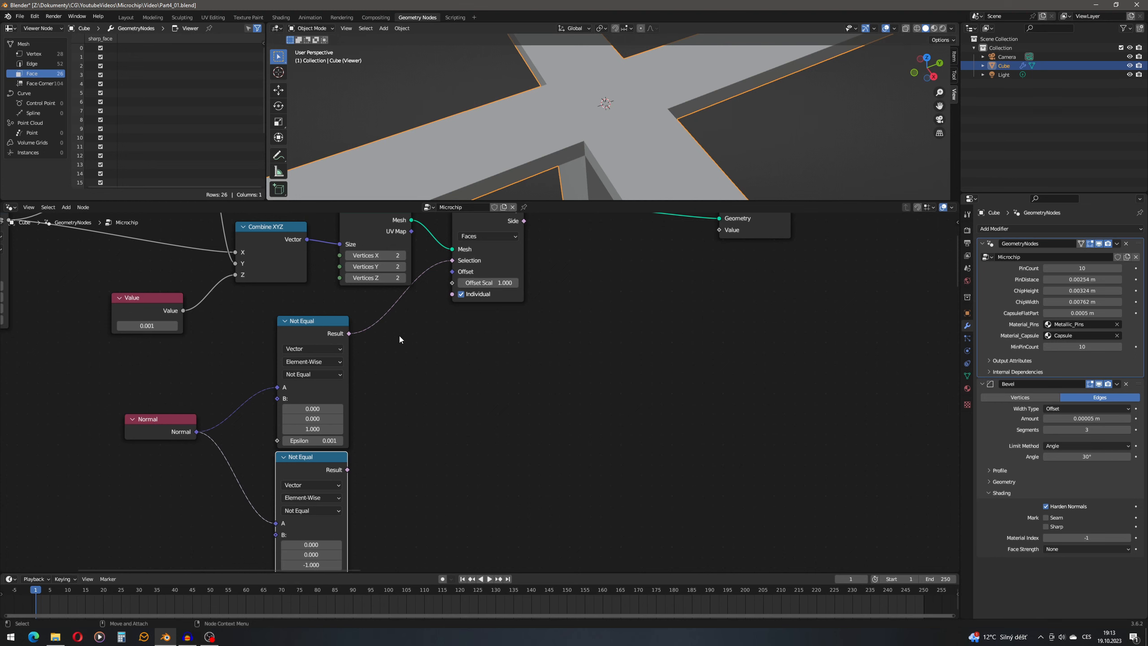
Combine the results of both Not Equal nodes with a Boolean Math And node and connect it to Extrude Mesh's Selection.
{"action": "left_click_drag", "start_coordinate": [349, 334], "coordinate": [379, 424]}
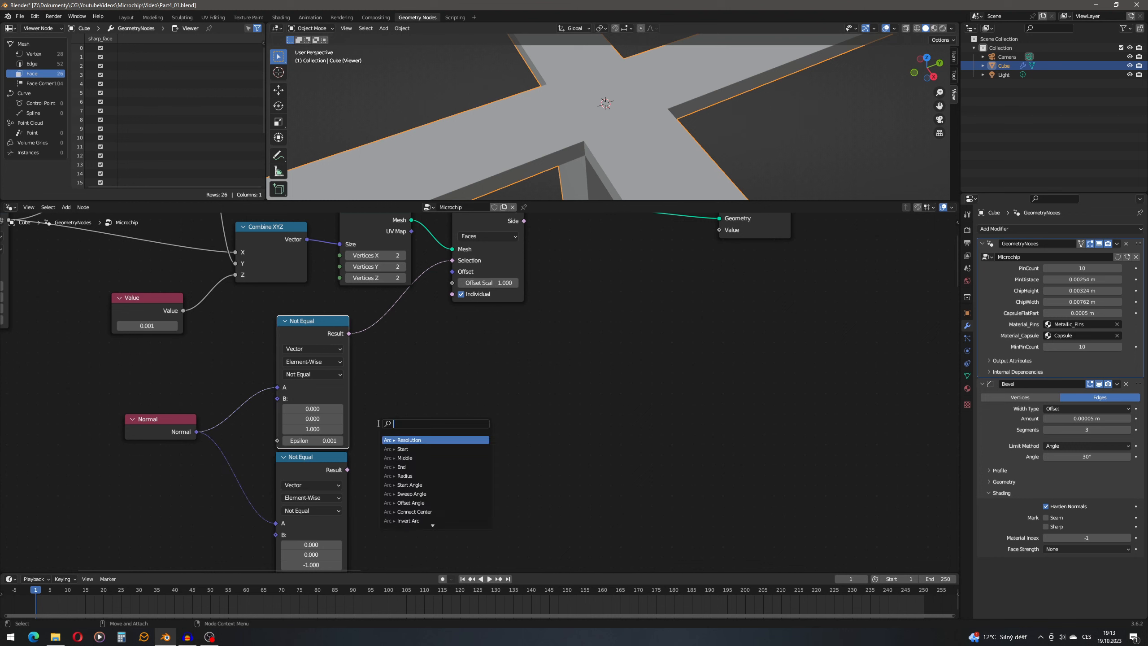
{"action": "type", "text": "and"}
{"action": "key", "text": "Return"}
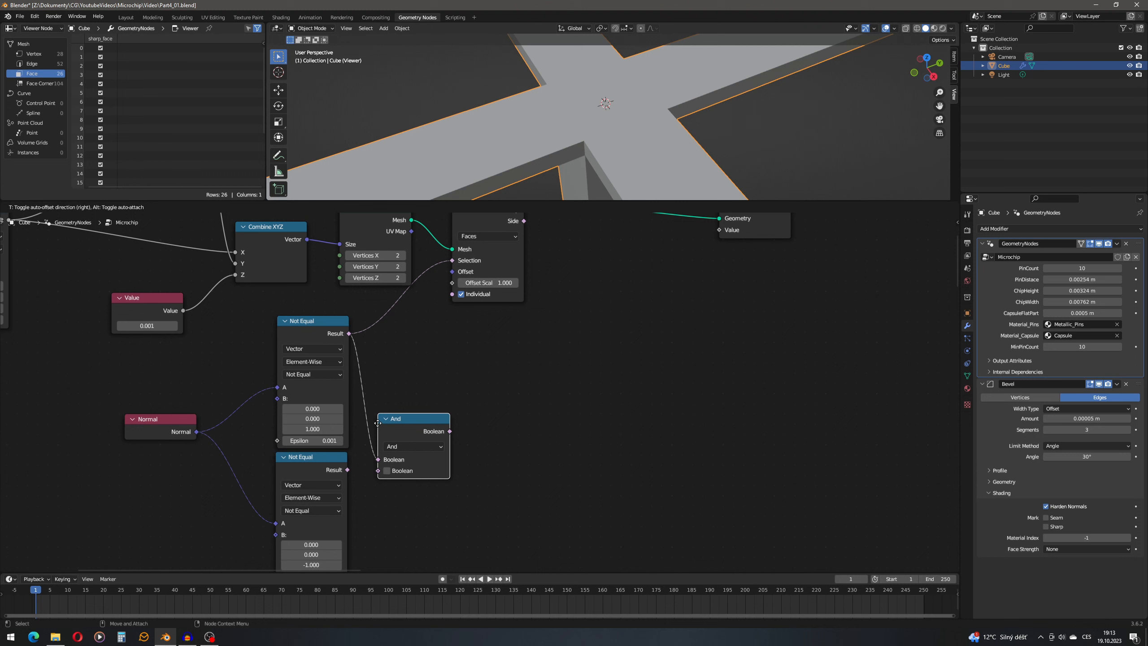
{"action": "left_click", "coordinate": [381, 379]}
{"action": "left_click_drag", "start_coordinate": [347, 470], "coordinate": [381, 427]}
{"action": "middle_click_drag", "start_coordinate": [459, 382], "coordinate": [413, 451]}
{"action": "left_click_drag", "start_coordinate": [406, 456], "coordinate": [406, 328]}
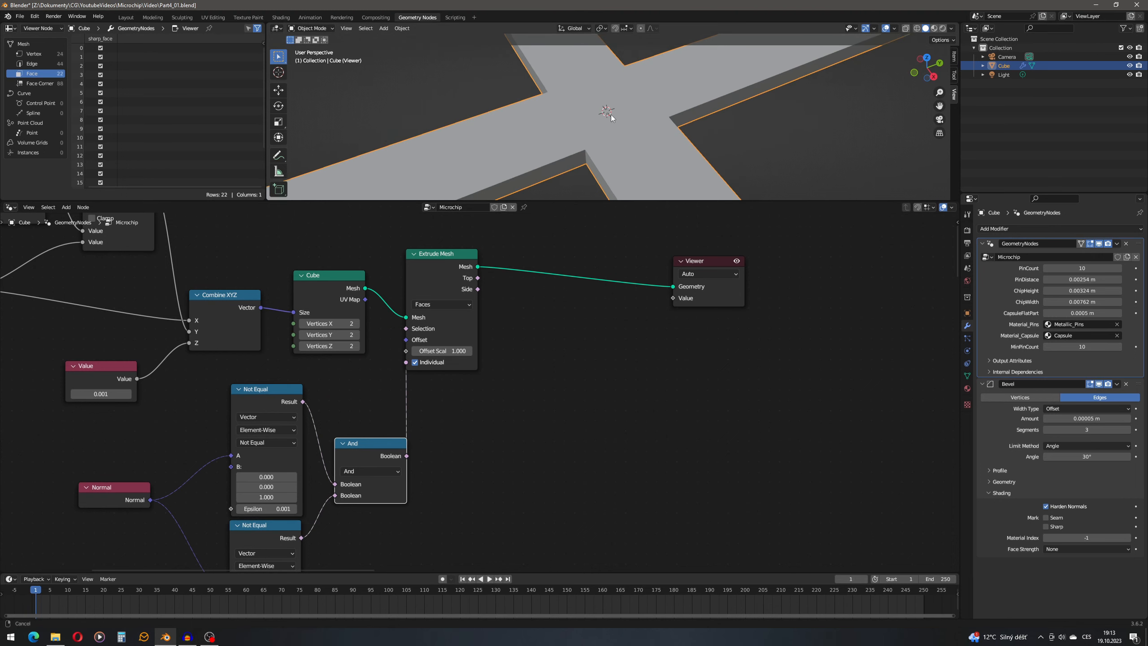
Drive Extrude Mesh's Offset Scale with a new Value node set to 0.0001.
{"action": "left_click_drag", "start_coordinate": [427, 265], "coordinate": [449, 284]}
{"action": "left_click_drag", "start_coordinate": [425, 369], "coordinate": [189, 414]}
{"action": "type", "text": "valu"}
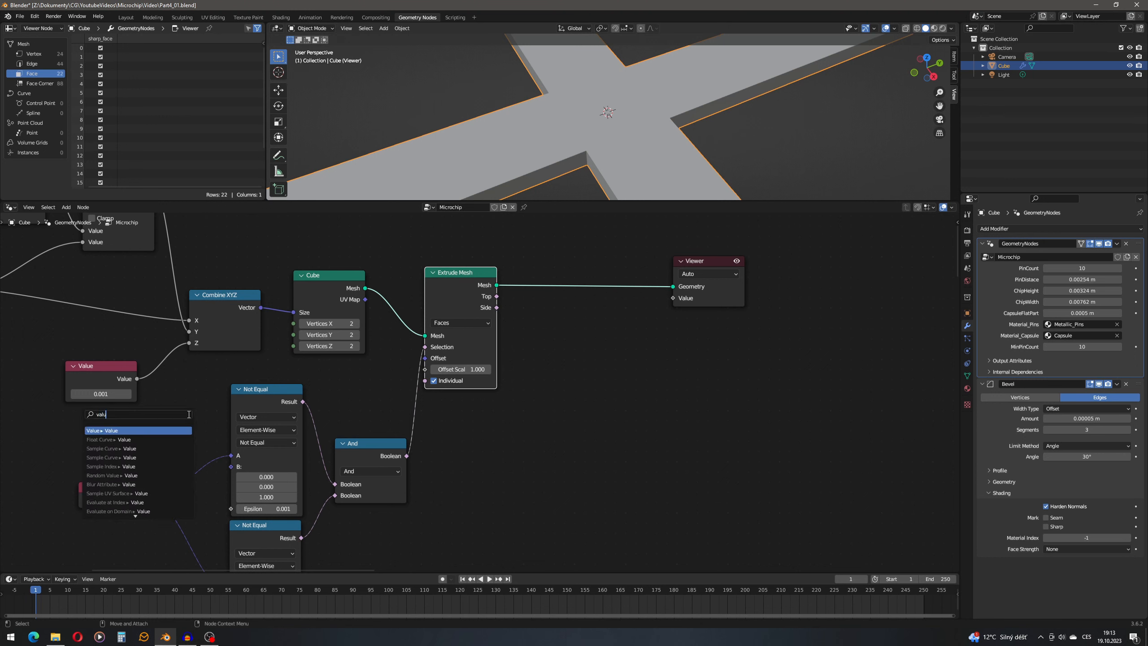
{"action": "key", "text": "Return"}
{"action": "left_click", "coordinate": [135, 446]}
{"action": "type", "text": "0.00"}
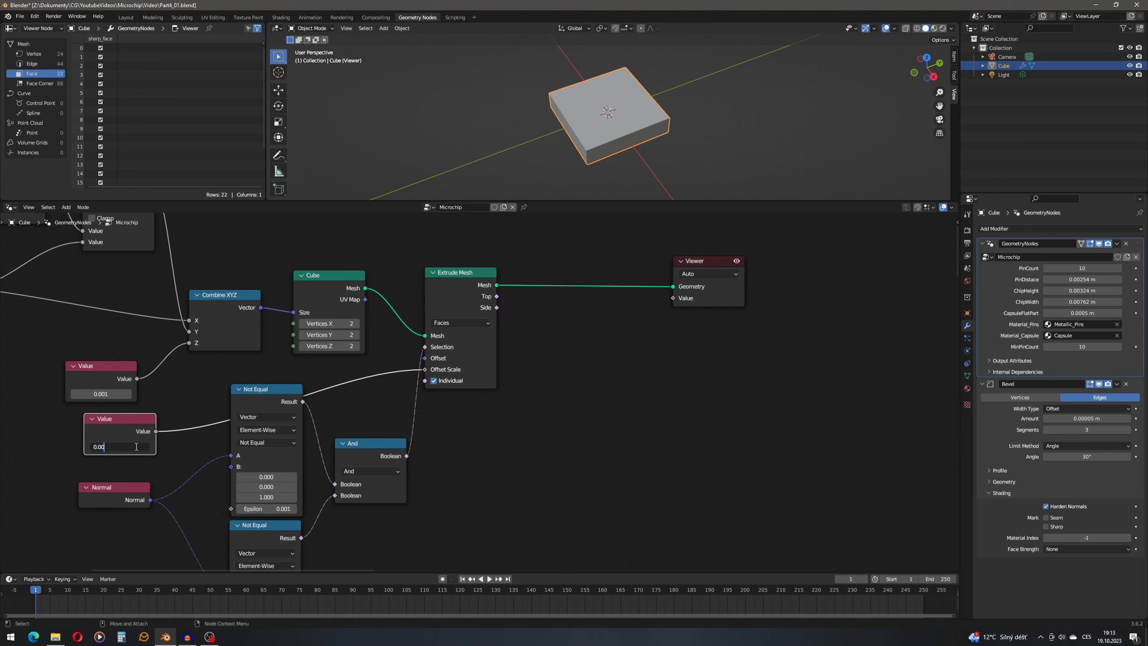
{"action": "type", "text": "01"}
{"action": "key", "text": "Return"}
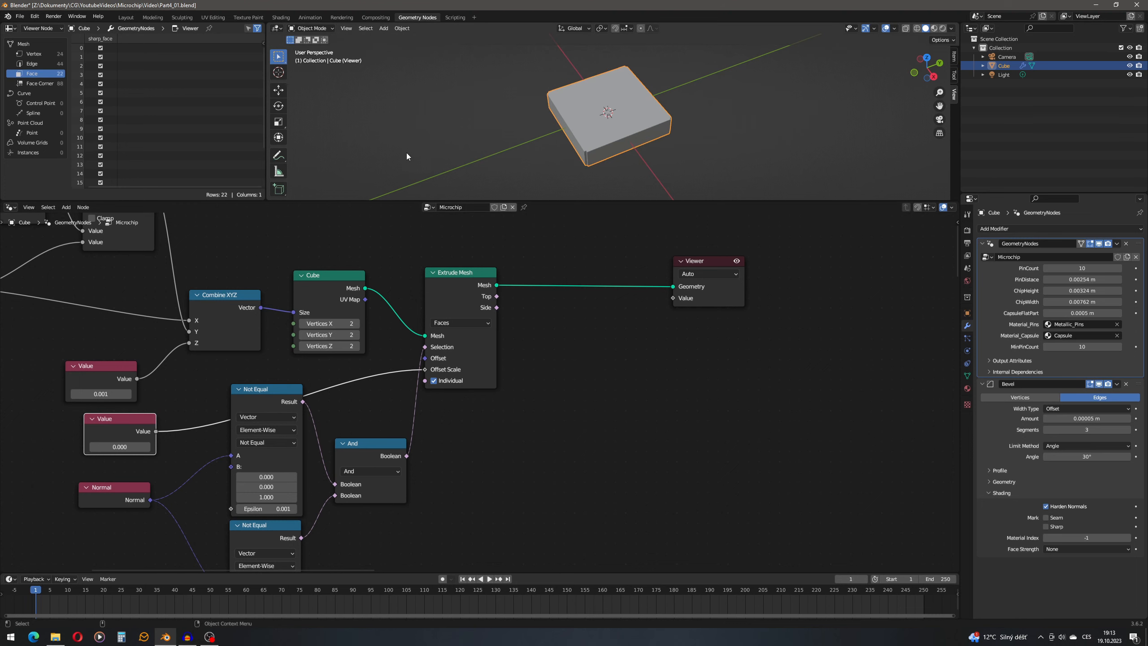
{"action": "scroll", "coordinate": [614, 143], "scroll_direction": "up", "scroll_amount": 5}
{"action": "scroll", "coordinate": [596, 124], "scroll_direction": "down", "scroll_amount": 3}
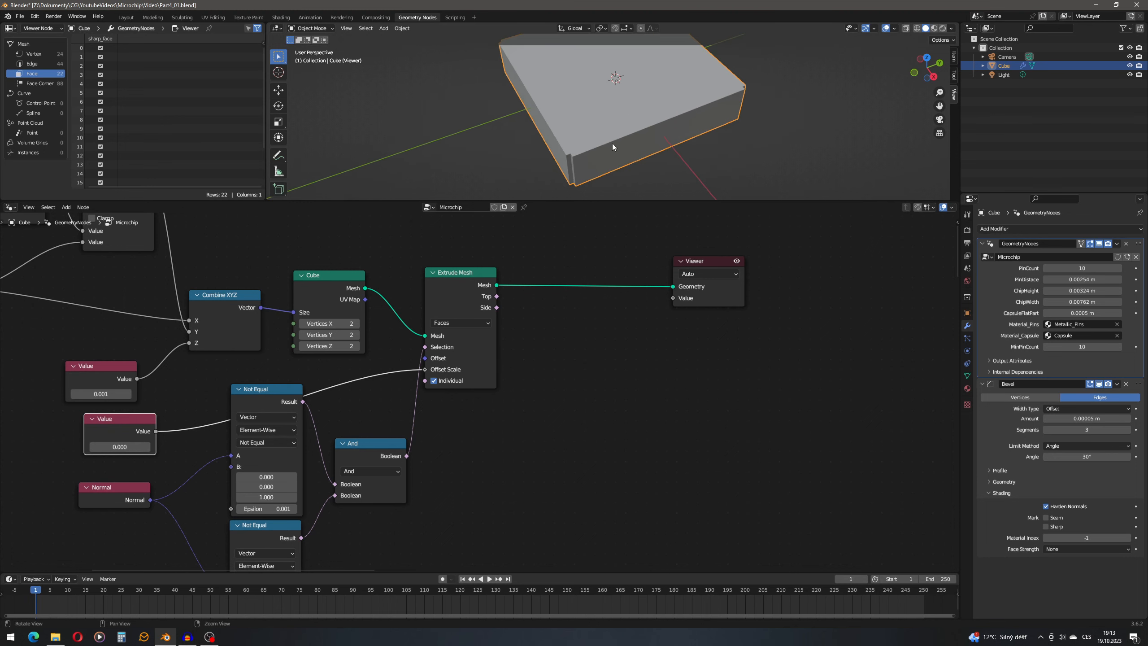
Insert a Convex Hull node between Extrude Mesh and the Viewer, and move the Viewer away to make room.
{"action": "left_click_drag", "start_coordinate": [485, 272], "coordinate": [489, 272]}
{"action": "left_click", "coordinate": [67, 208]}
{"action": "type", "text": "con"}
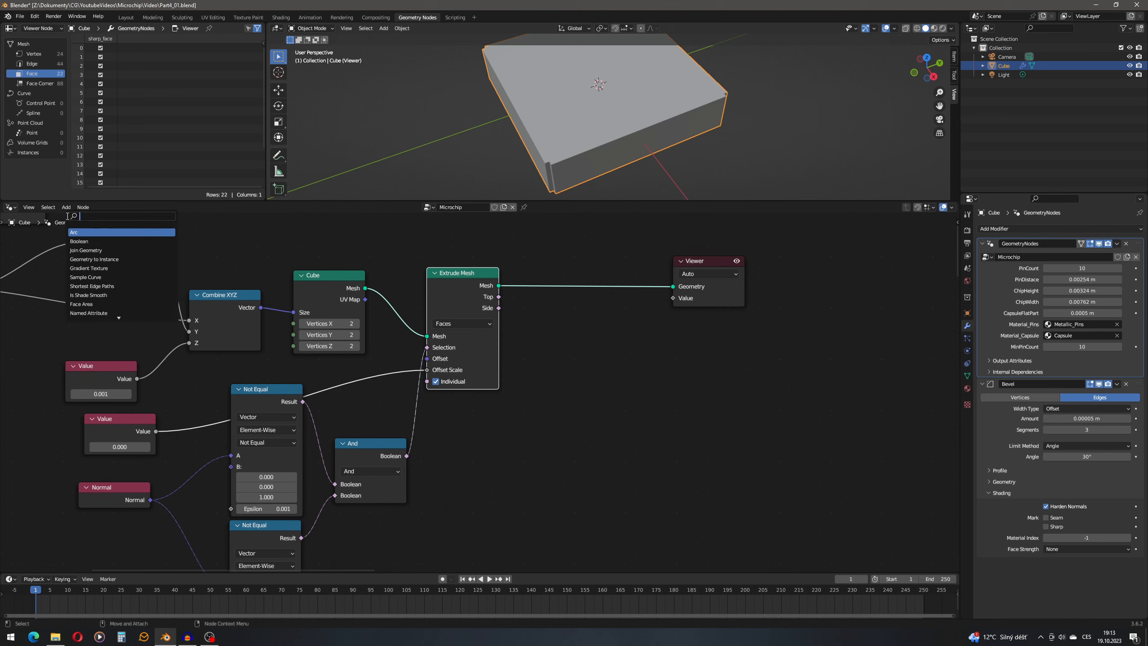
{"action": "left_click", "coordinate": [83, 241]}
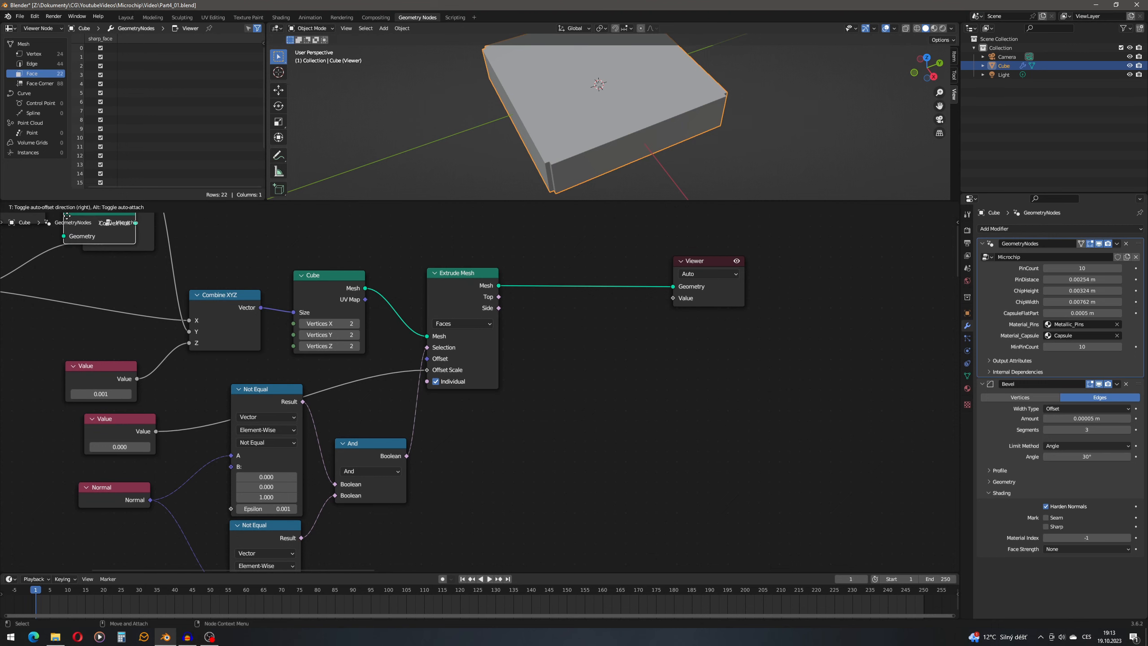
{"action": "left_click", "coordinate": [547, 240]}
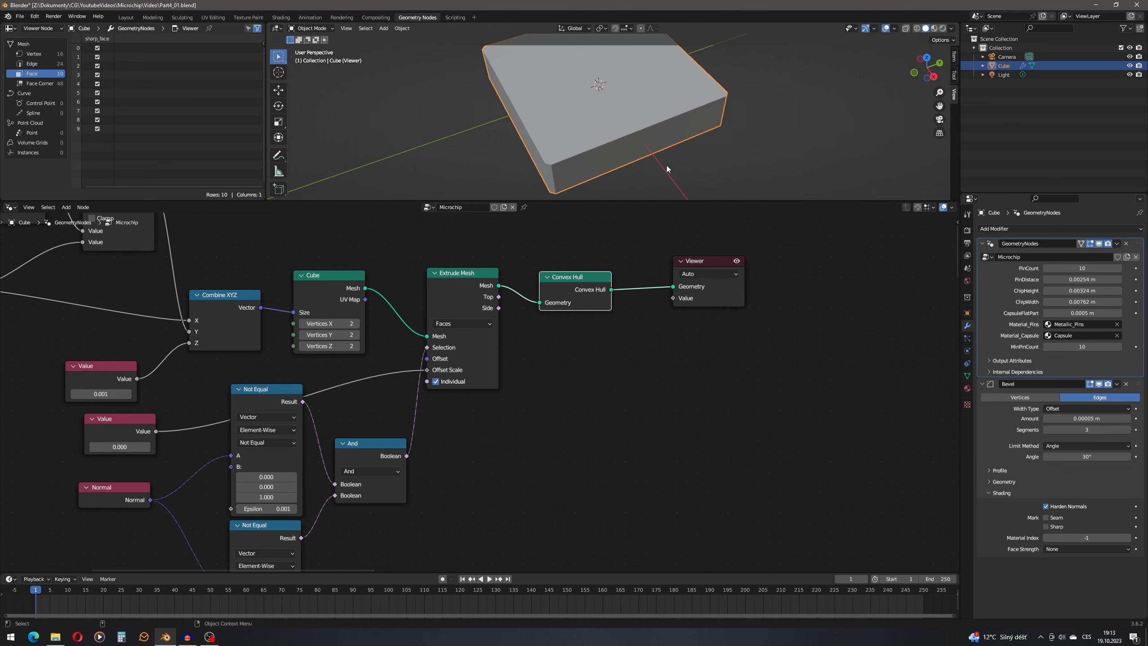
{"action": "left_click_drag", "start_coordinate": [717, 264], "coordinate": [799, 266]}
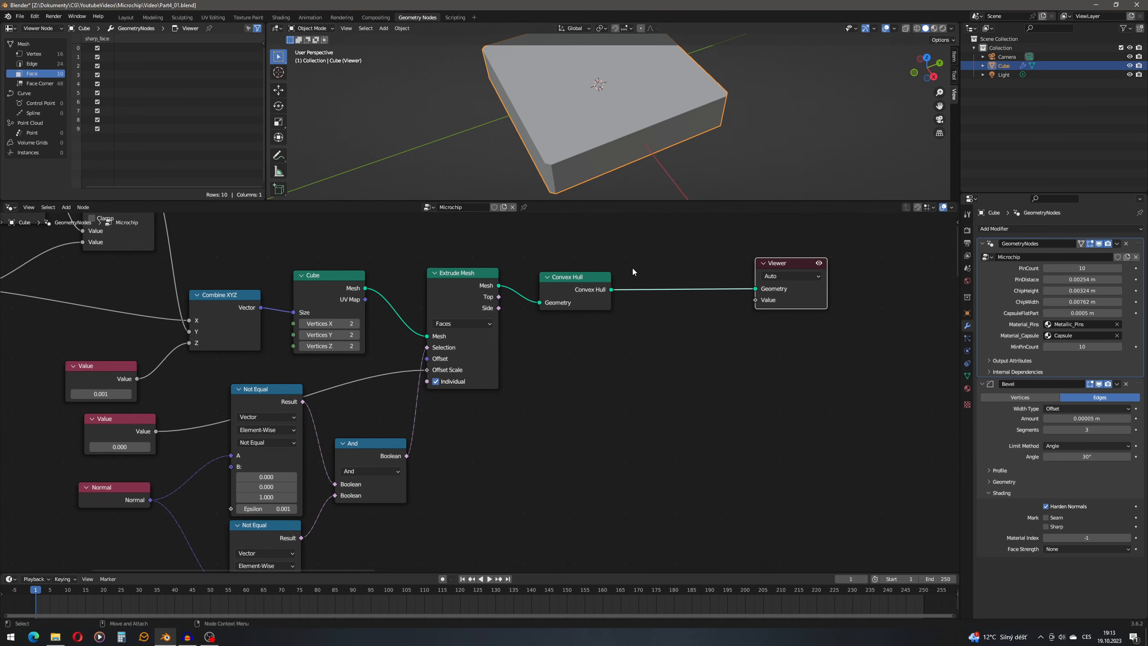
{"action": "left_click_drag", "start_coordinate": [583, 277], "coordinate": [555, 272]}
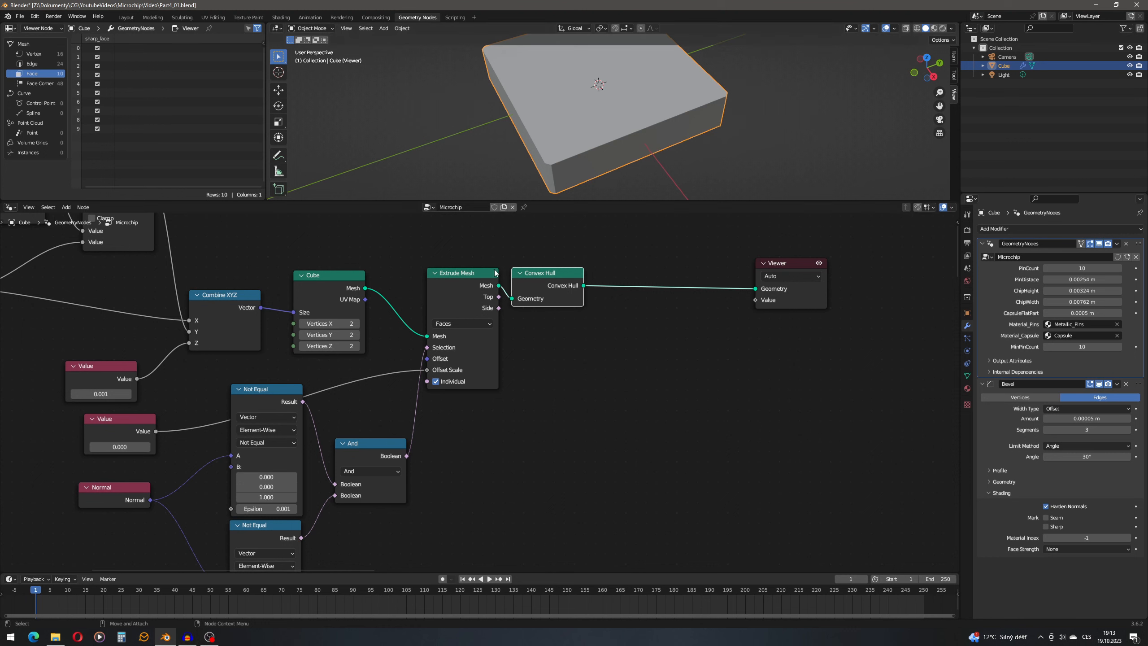
Duplicate the Extrude Mesh and Convex Hull pair and link the copy between the first Convex Hull and the Viewer.
{"action": "left_click", "coordinate": [480, 273]}
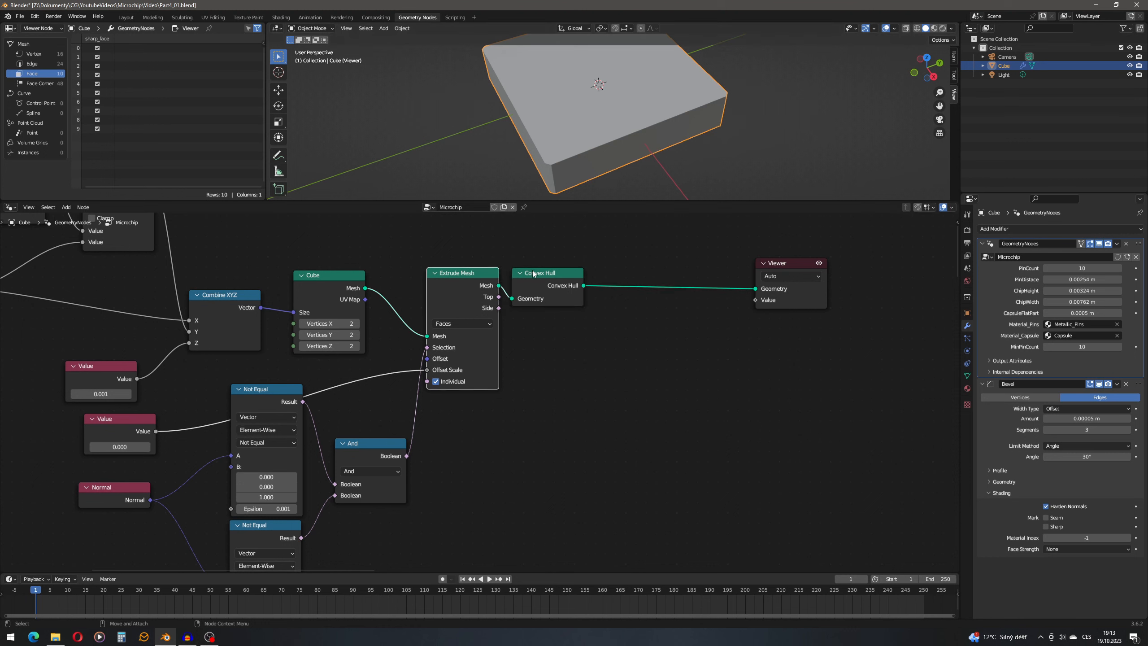
{"action": "left_click", "coordinate": [533, 273], "text": "shift"}
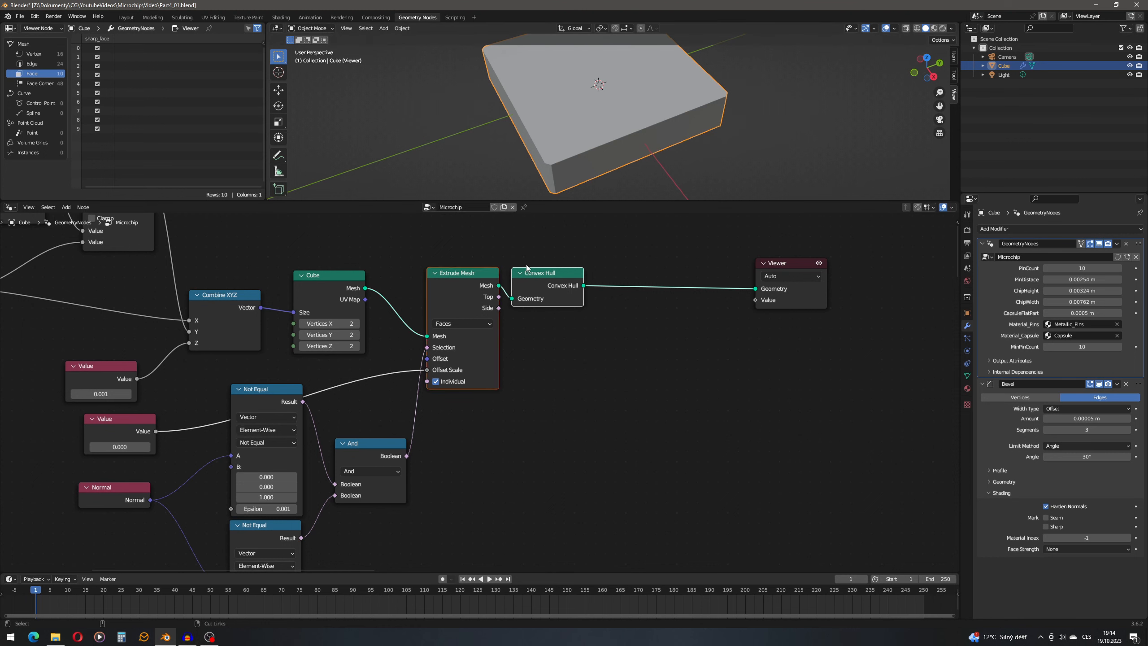
{"action": "key", "text": "shift+d"}
{"action": "left_click", "coordinate": [586, 289]}
{"action": "left_click_drag", "start_coordinate": [586, 289], "coordinate": [593, 371]}
{"action": "left_click_drag", "start_coordinate": [750, 321], "coordinate": [757, 288]}
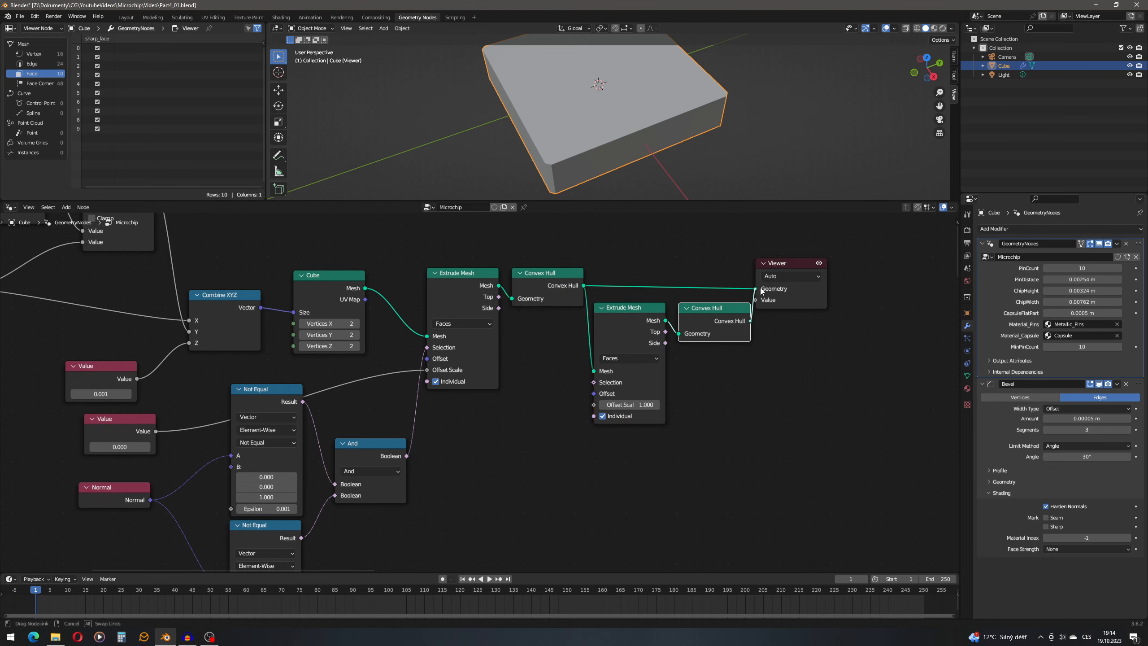
Connect the And result to the second Extrude Mesh's Selection and the 0.0001 Value node to its Offset Scale.
{"action": "left_click_drag", "start_coordinate": [407, 456], "coordinate": [593, 382]}
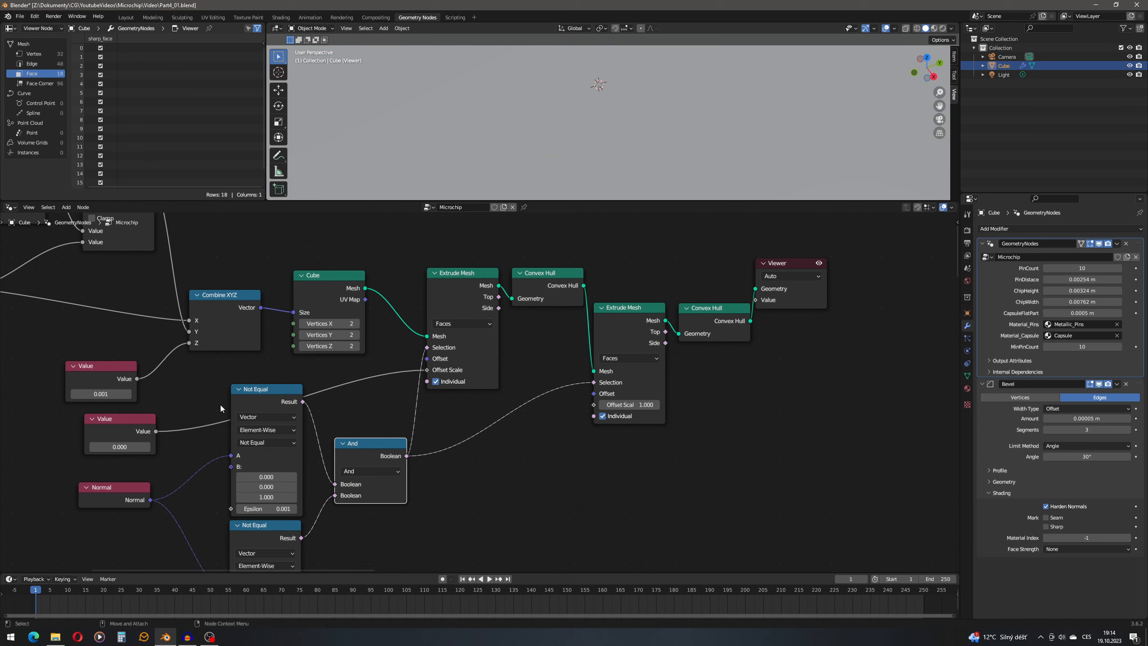
{"action": "left_click_drag", "start_coordinate": [155, 431], "coordinate": [594, 405]}
{"action": "scroll", "coordinate": [556, 159], "scroll_direction": "up", "scroll_amount": 5}
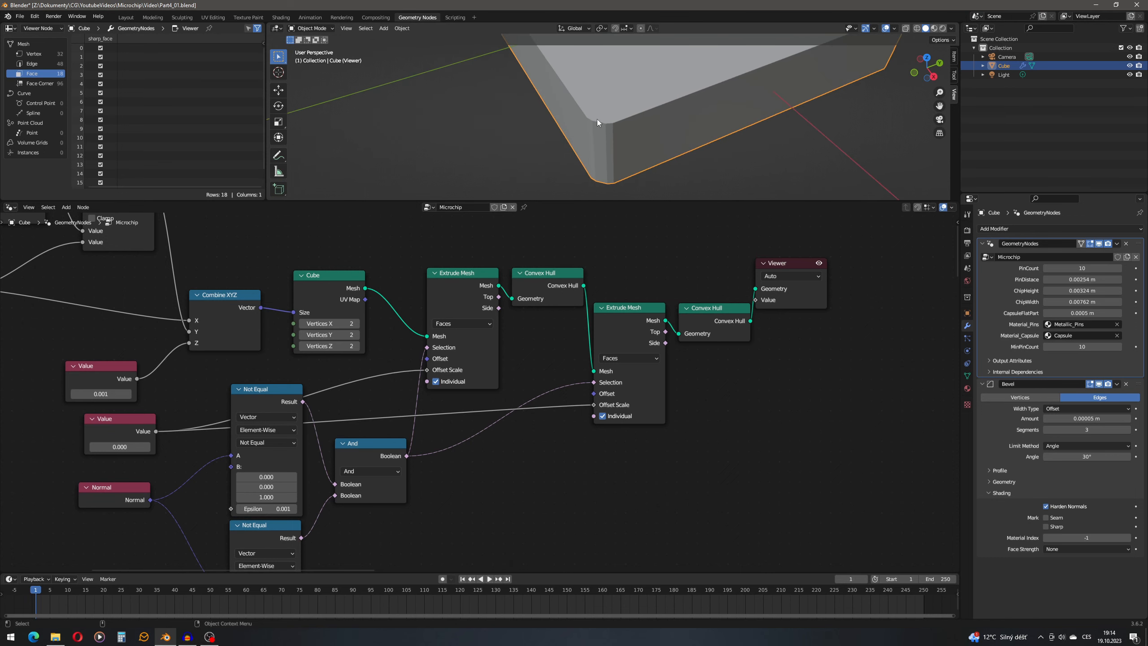
Insert a Math node on the link between the Value node and the second Extrude Mesh's Offset Scale.
{"action": "left_click_drag", "start_coordinate": [622, 319], "coordinate": [621, 332]}
{"action": "key", "text": "shift+a"}
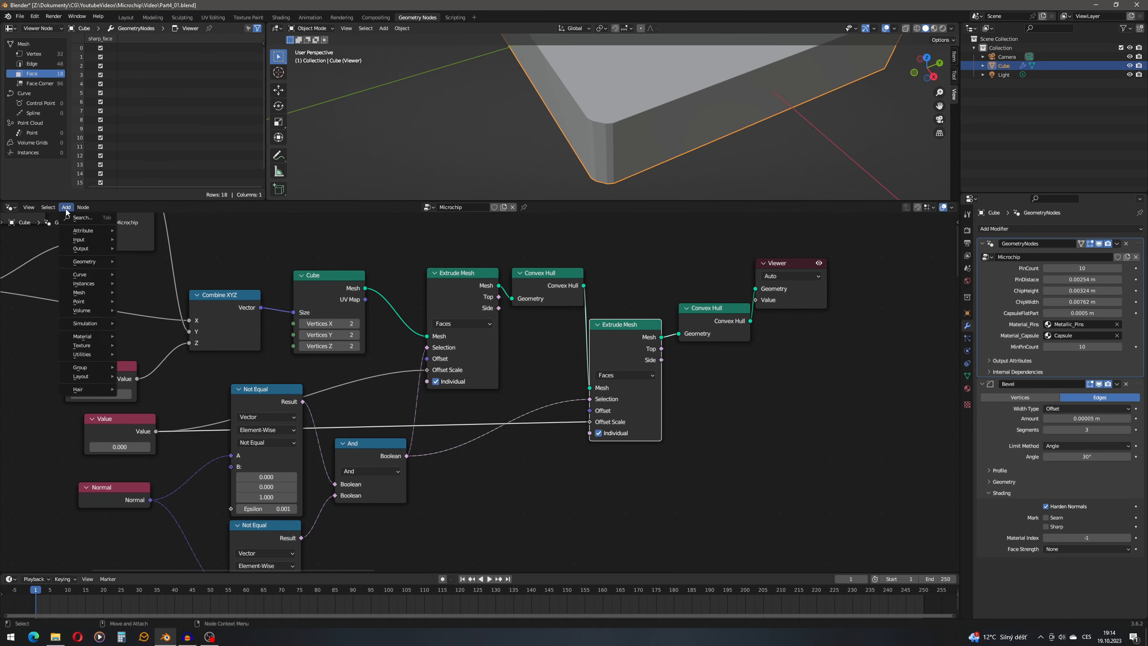
{"action": "type", "text": "maht"}
{"action": "key", "text": "Return"}
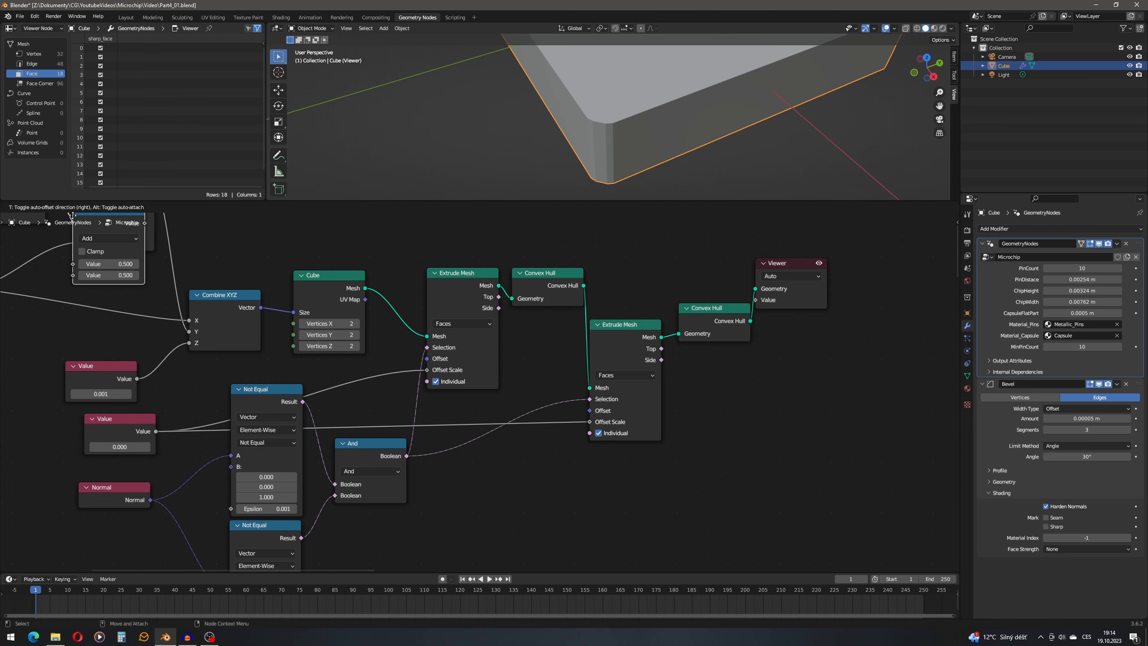
{"action": "left_click", "coordinate": [524, 434]}
{"action": "left_click_drag", "start_coordinate": [523, 433], "coordinate": [496, 433]}
Set the inserted Math node's second value to 2 and its operation to Multiply.
{"action": "left_click", "coordinate": [513, 490]}
{"action": "type", "text": "2"}
{"action": "key", "text": "Return"}
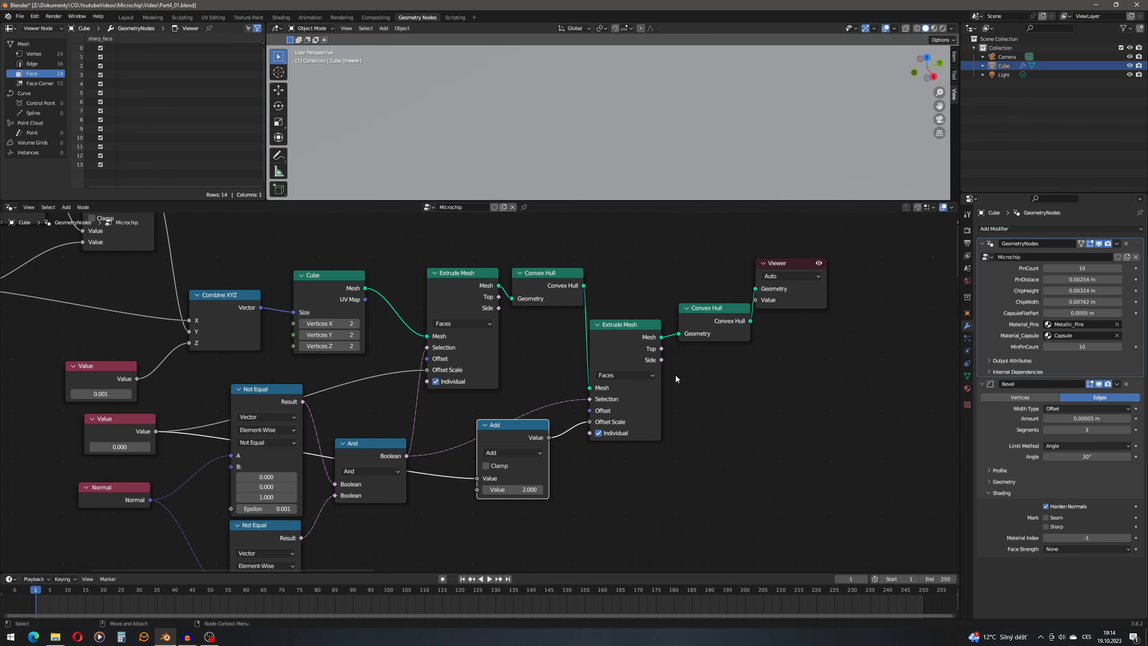
{"action": "left_click", "coordinate": [512, 452]}
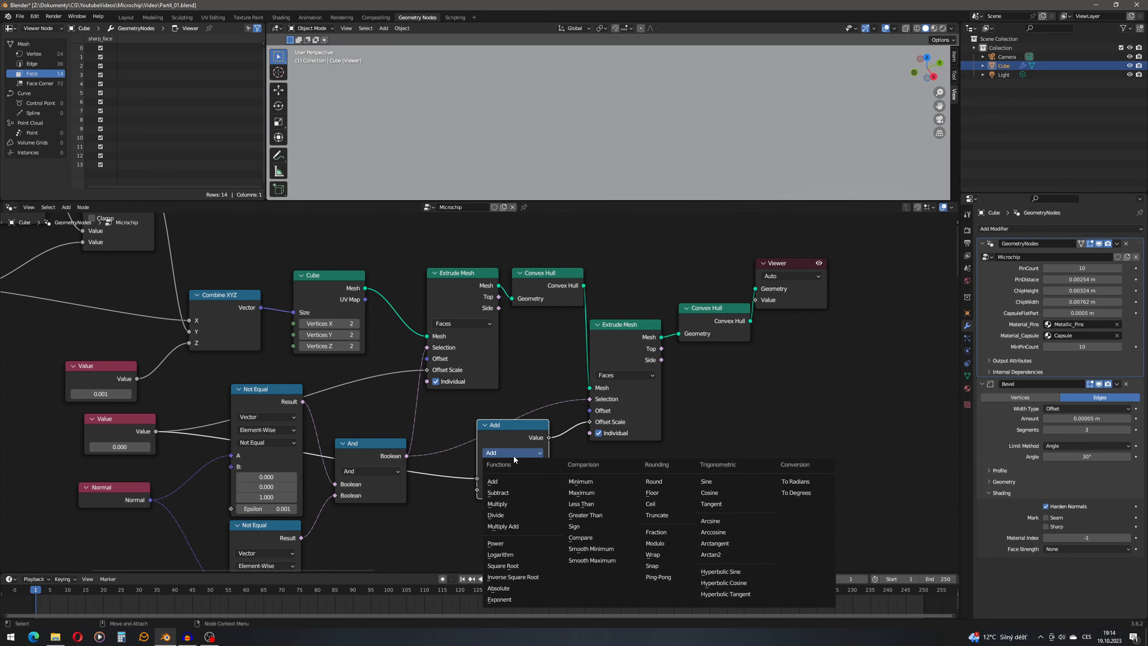
{"action": "left_click", "coordinate": [502, 498]}
{"action": "scroll", "coordinate": [606, 126], "scroll_direction": "down", "scroll_amount": 2}
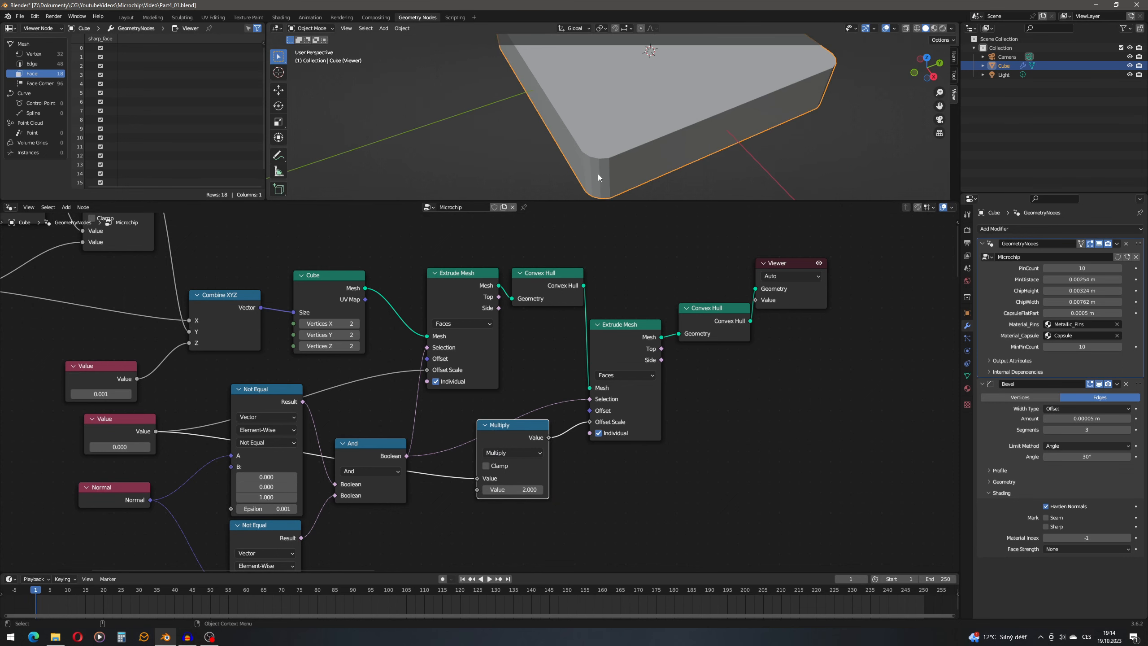
Space out the second Extrude Mesh, its Convex Hull and the Viewer so that they no longer overlap.
{"action": "middle_click_drag", "start_coordinate": [629, 332], "coordinate": [564, 356]}
{"action": "left_click_drag", "start_coordinate": [564, 356], "coordinate": [590, 356]}
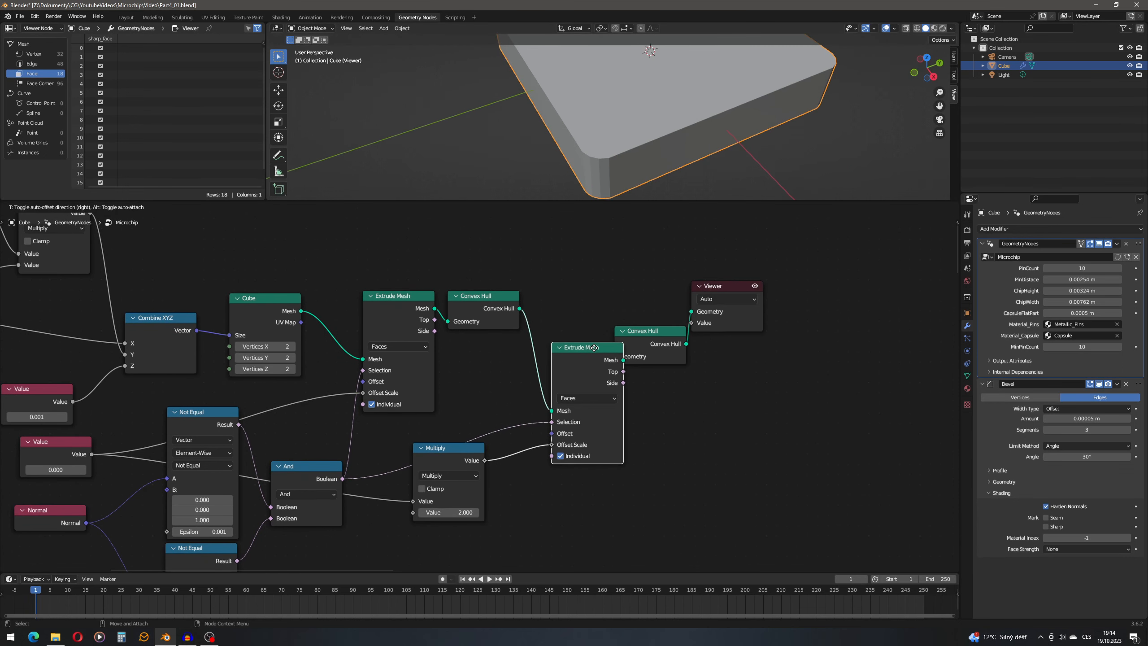
{"action": "left_click_drag", "start_coordinate": [754, 264], "coordinate": [652, 365]}
{"action": "key", "text": "g"}
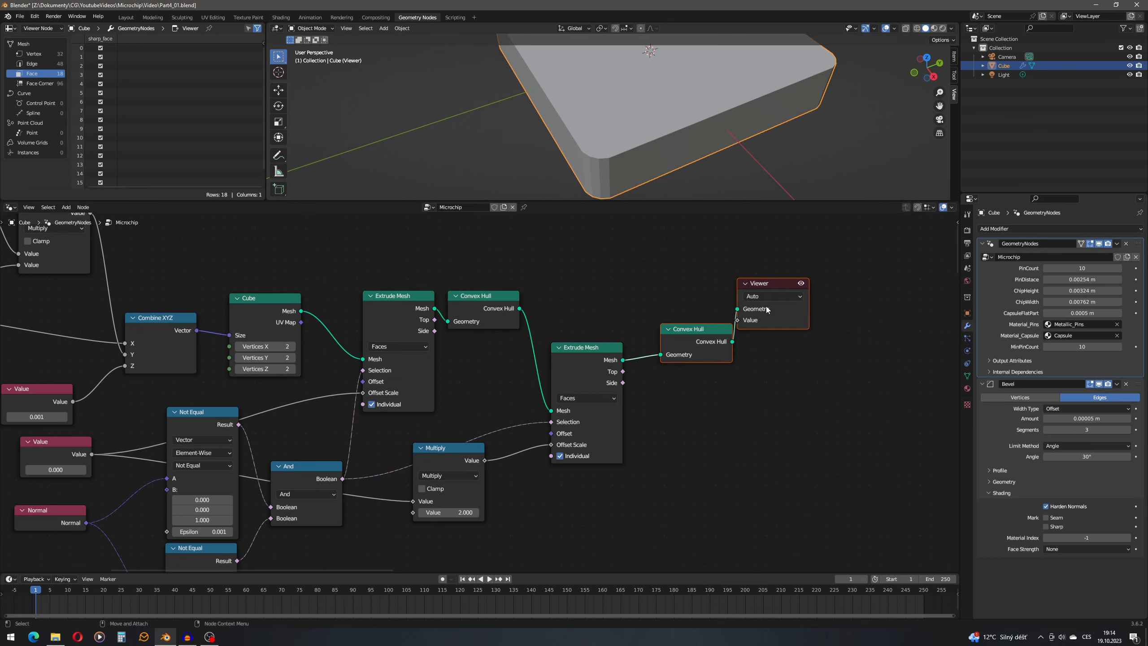
{"action": "left_click", "coordinate": [796, 309]}
{"action": "left_click_drag", "start_coordinate": [777, 302], "coordinate": [881, 299]}
{"action": "left_click", "coordinate": [770, 285]}
Move the Multiply node to the free area below the And node's output link.
{"action": "middle_click_drag", "start_coordinate": [484, 419], "coordinate": [501, 354]}
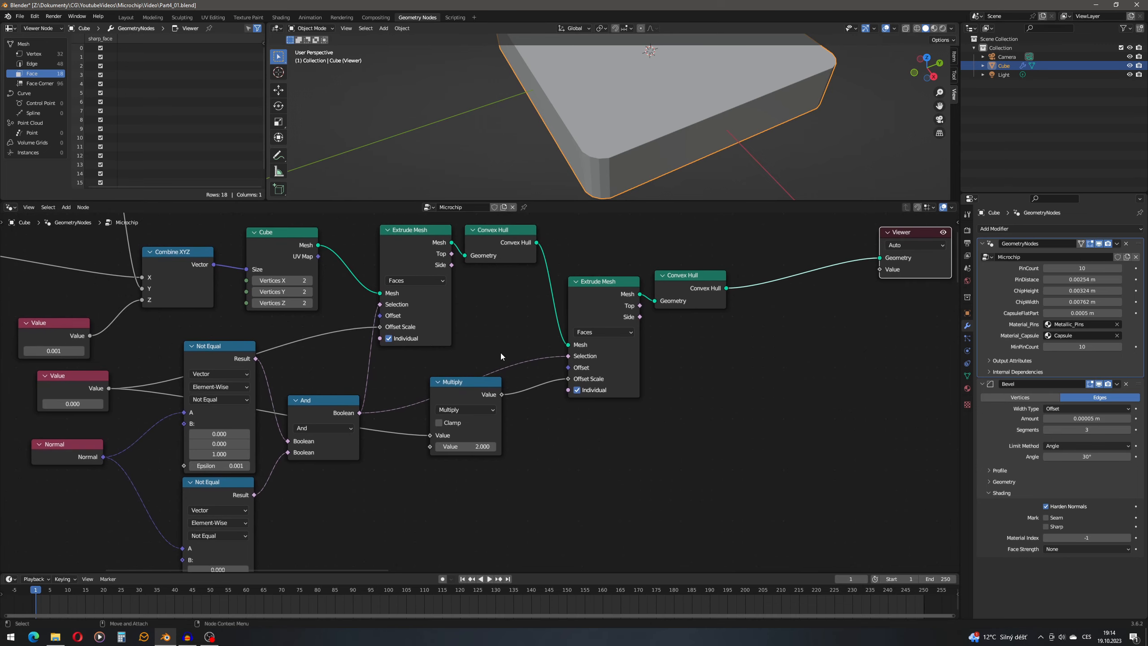
{"action": "left_click_drag", "start_coordinate": [490, 384], "coordinate": [351, 477]}
{"action": "middle_click_drag", "start_coordinate": [584, 375], "coordinate": [566, 325]}
{"action": "left_click_drag", "start_coordinate": [326, 425], "coordinate": [454, 395]}
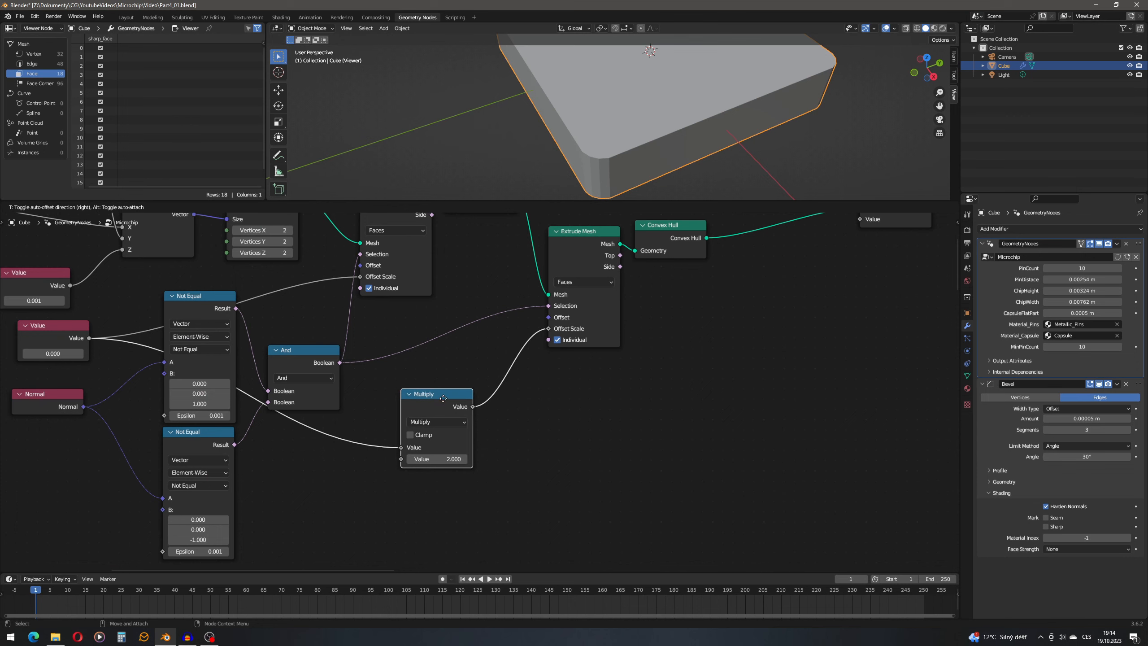
Duplicate the second Extrude Mesh and Convex Hull pair and link the copy between the second Convex Hull and the Viewer.
{"action": "middle_click_drag", "start_coordinate": [642, 156], "coordinate": [633, 132], "text": "shift"}
{"action": "middle_click_drag", "start_coordinate": [608, 256], "coordinate": [556, 373]}
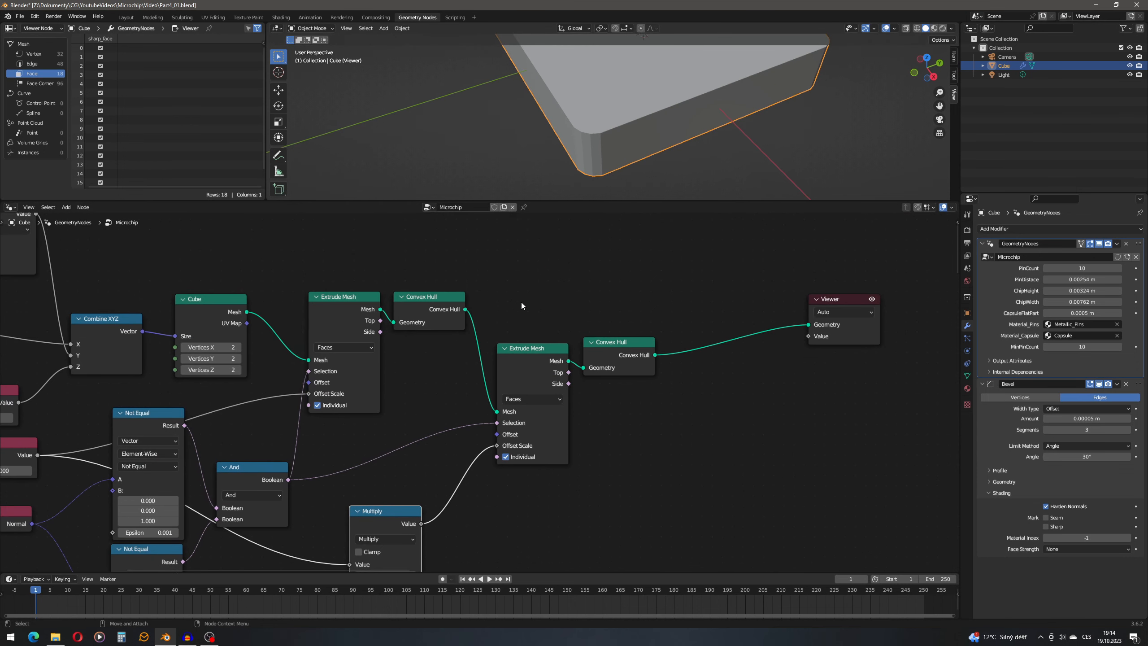
{"action": "left_click_drag", "start_coordinate": [526, 316], "coordinate": [652, 531]}
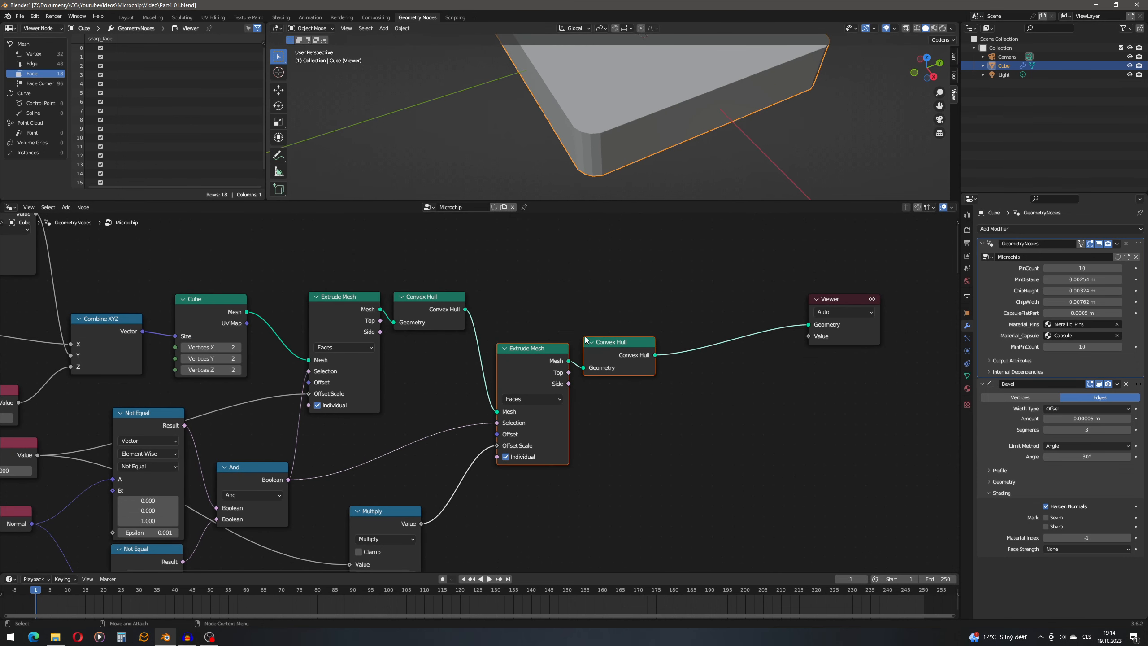
{"action": "left_click_drag", "start_coordinate": [518, 323], "coordinate": [605, 516]}
{"action": "key", "text": "shift+d"}
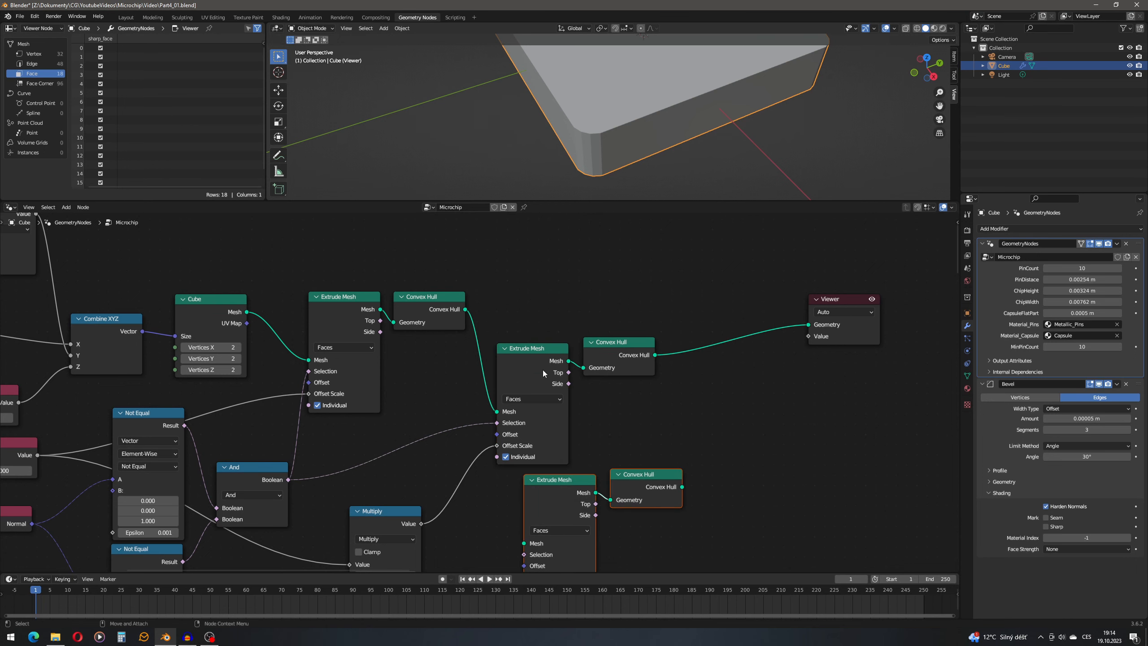
{"action": "left_click", "coordinate": [669, 356]}
{"action": "left_click_drag", "start_coordinate": [656, 357], "coordinate": [672, 443]}
{"action": "left_click_drag", "start_coordinate": [831, 386], "coordinate": [836, 365]}
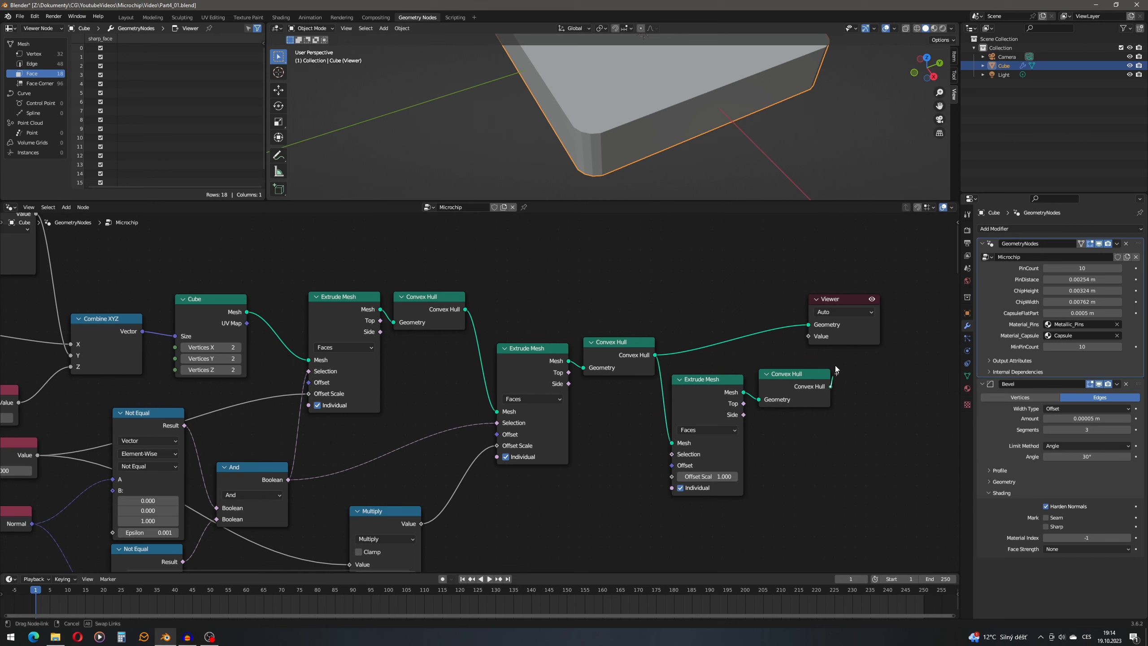
{"action": "left_click_drag", "start_coordinate": [834, 312], "coordinate": [834, 312]}
Rearrange the third extrusion pair and the Viewer, and connect the And result to the third Extrude Mesh's Selection.
{"action": "left_click_drag", "start_coordinate": [842, 304], "coordinate": [889, 343]}
{"action": "left_click_drag", "start_coordinate": [781, 341], "coordinate": [712, 439]}
{"action": "left_click_drag", "start_coordinate": [716, 377], "coordinate": [723, 372]}
{"action": "middle_click_drag", "start_coordinate": [288, 480], "coordinate": [255, 410]}
{"action": "left_click_drag", "start_coordinate": [255, 410], "coordinate": [645, 380]}
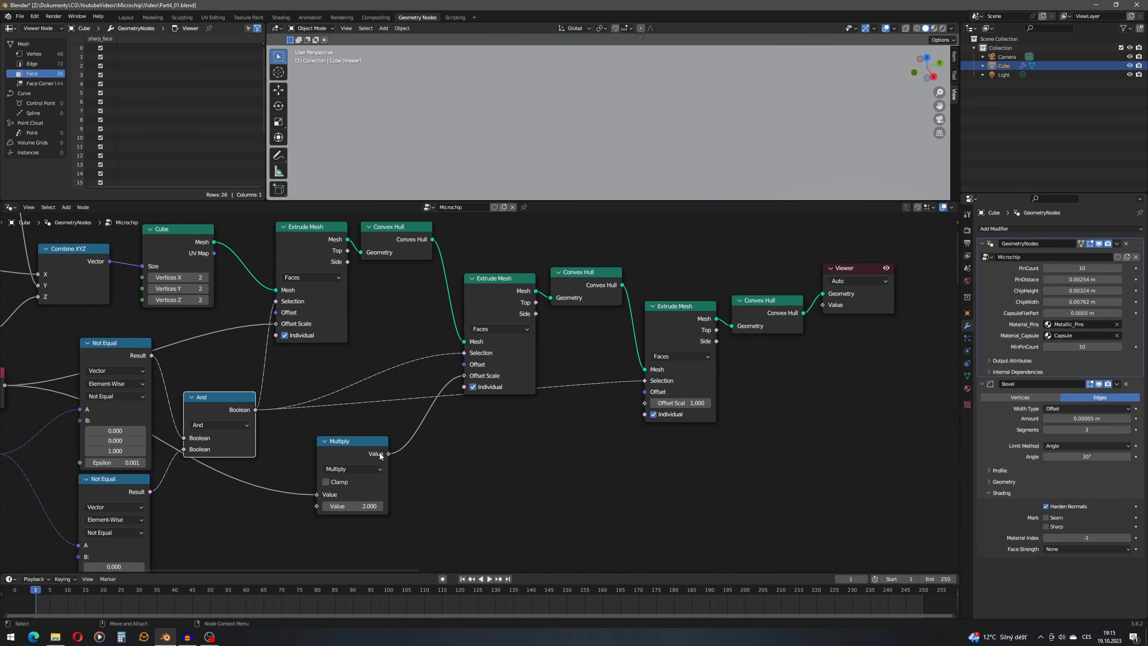
Duplicate the Multiply node, place the copy below the original and connect the 0.0001 Value node to its first input.
{"action": "left_click", "coordinate": [371, 444]}
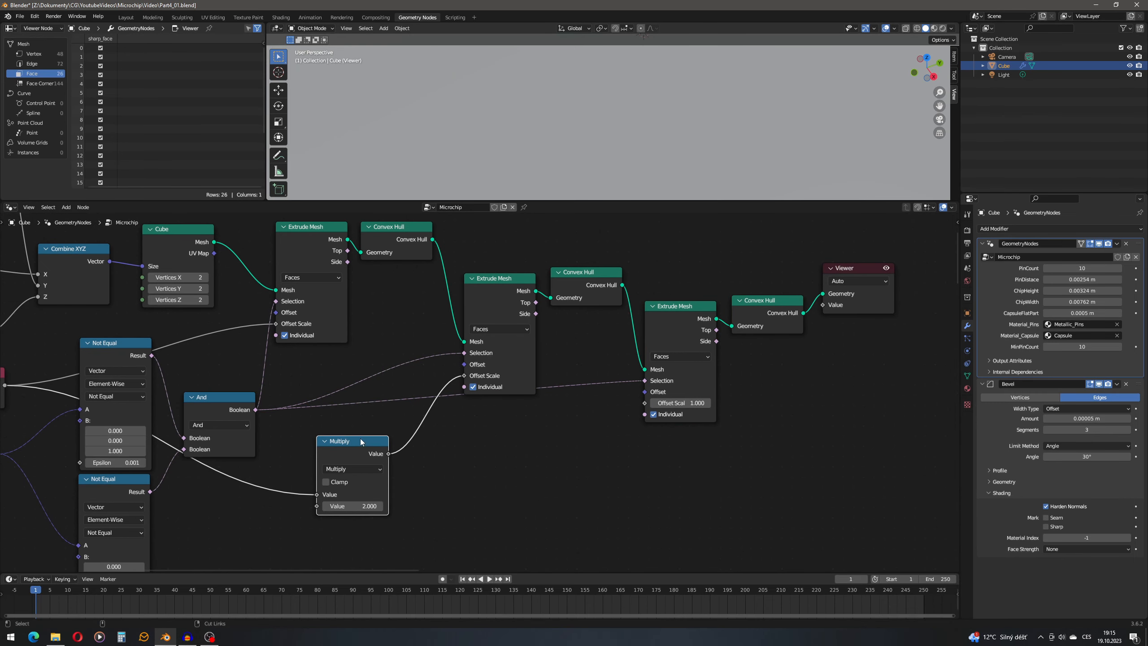
{"action": "key", "text": "shift+d"}
{"action": "left_click", "coordinate": [366, 525]}
{"action": "middle_click_drag", "start_coordinate": [353, 450], "coordinate": [504, 334]}
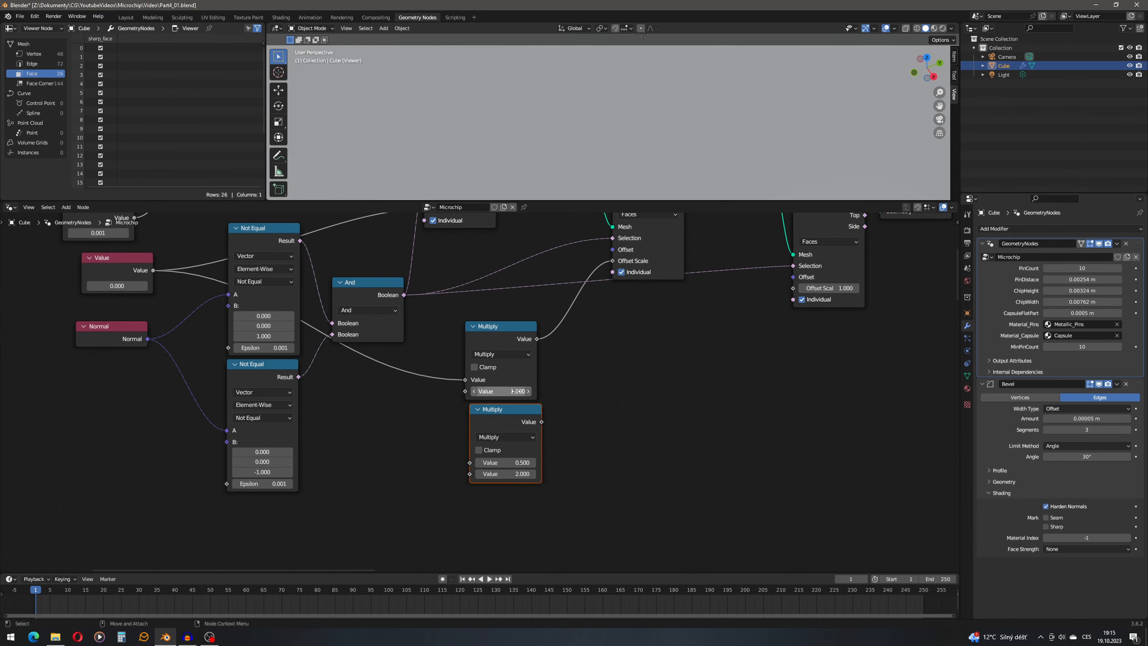
{"action": "left_click_drag", "start_coordinate": [153, 271], "coordinate": [470, 462]}
Set the duplicated Multiply node's factor to 4 and connect its output to the third Extrude Mesh's Offset Scale.
{"action": "left_click", "coordinate": [516, 474]}
{"action": "type", "text": "4"}
{"action": "key", "text": "Return"}
{"action": "left_click_drag", "start_coordinate": [542, 422], "coordinate": [792, 288]}
{"action": "middle_click_drag", "start_coordinate": [576, 155], "coordinate": [583, 149]}
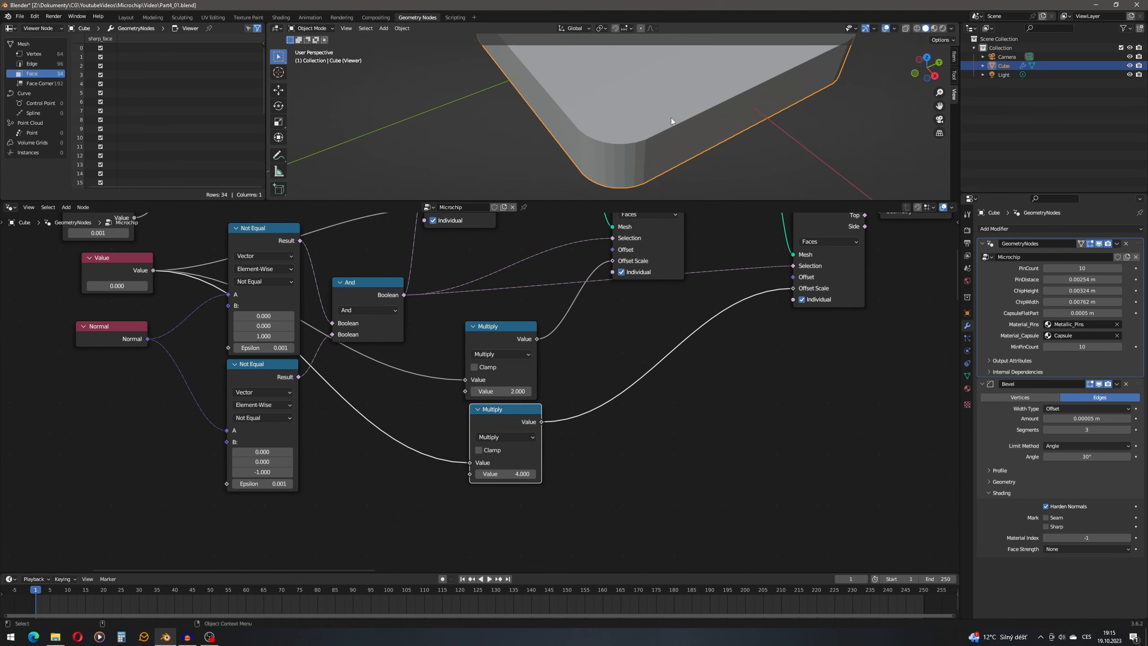
{"action": "middle_click_drag", "start_coordinate": [632, 334], "coordinate": [628, 341]}
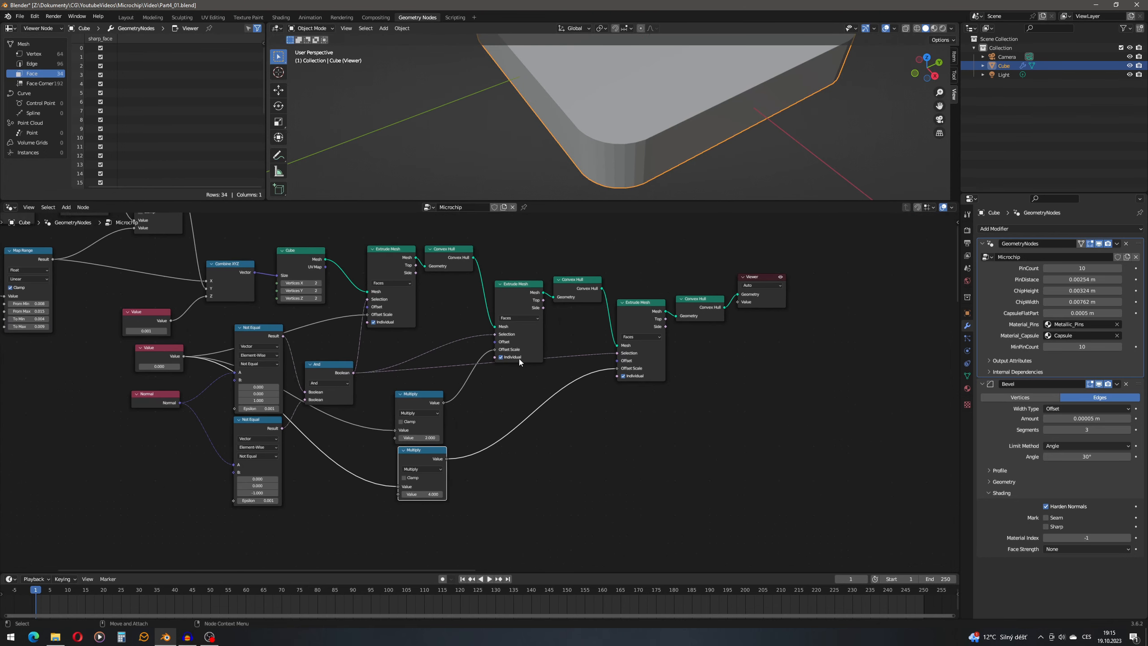
Duplicate the third Extrude Mesh node and insert the copy between the third Convex Hull and the Viewer.
{"action": "middle_click_drag", "start_coordinate": [519, 360], "coordinate": [605, 368]}
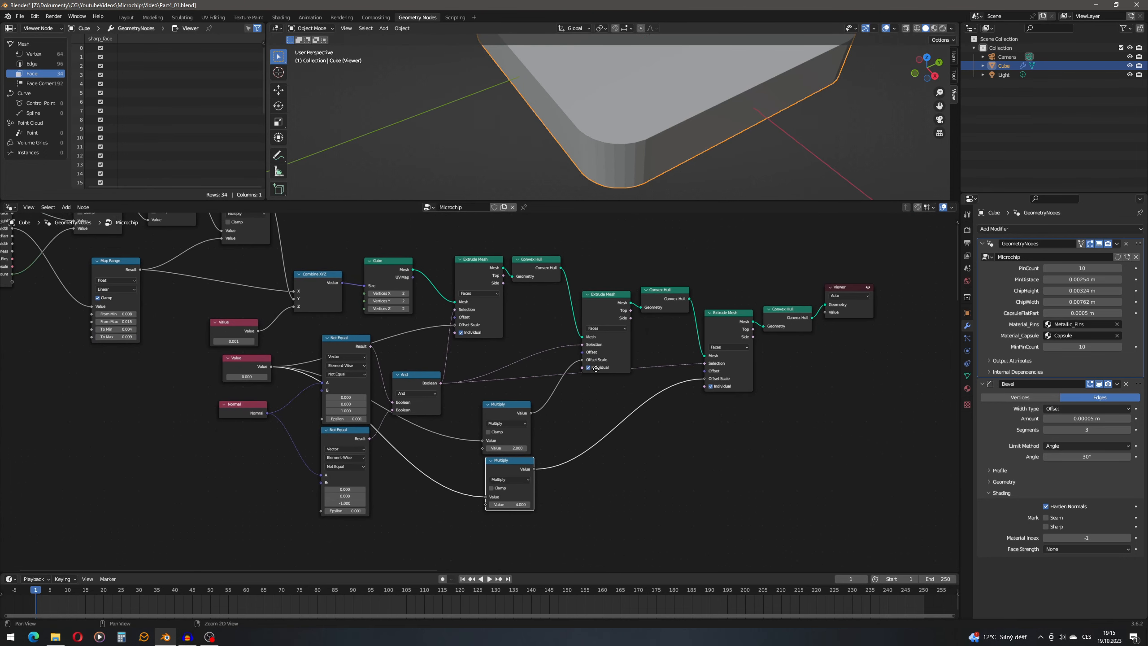
{"action": "middle_click_drag", "start_coordinate": [852, 354], "coordinate": [570, 406]}
{"action": "scroll", "coordinate": [520, 371], "scroll_direction": "up", "scroll_amount": 3}
{"action": "left_click", "coordinate": [431, 367]}
{"action": "key", "text": "ctrl+c"}
{"action": "key", "text": "ctrl+v"}
{"action": "left_click_drag", "start_coordinate": [430, 356], "coordinate": [594, 387]}
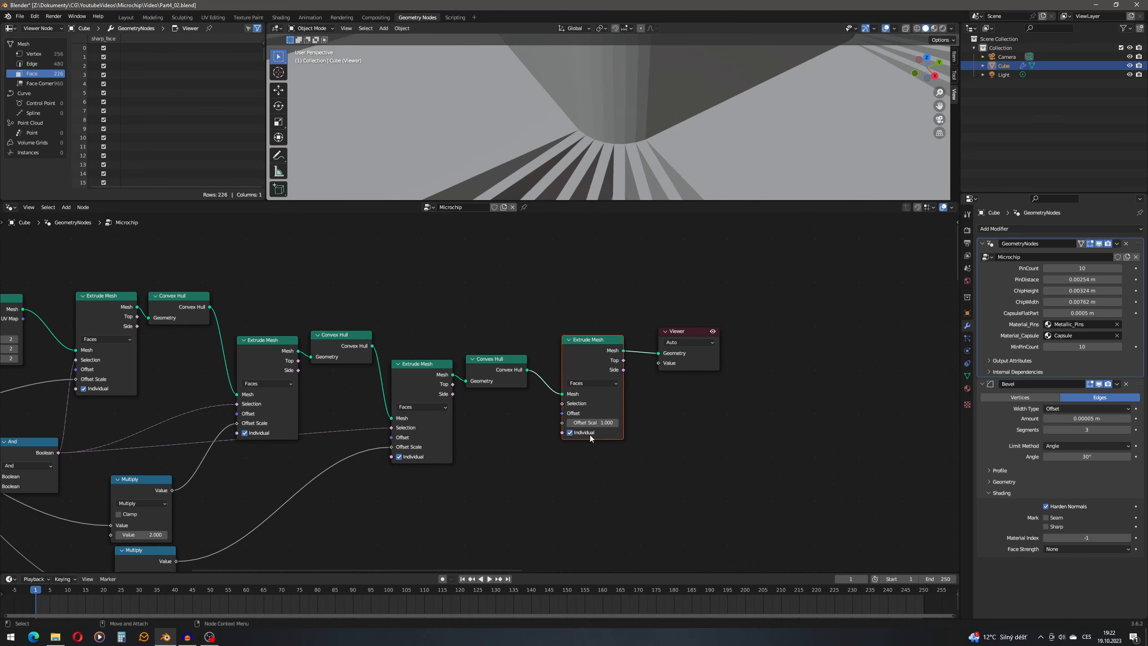
Turn off Individual on the fourth Extrude Mesh and set its Offset Scale to 0.001.
{"action": "left_click", "coordinate": [571, 432]}
{"action": "scroll", "coordinate": [632, 86], "scroll_direction": "down", "scroll_amount": 15}
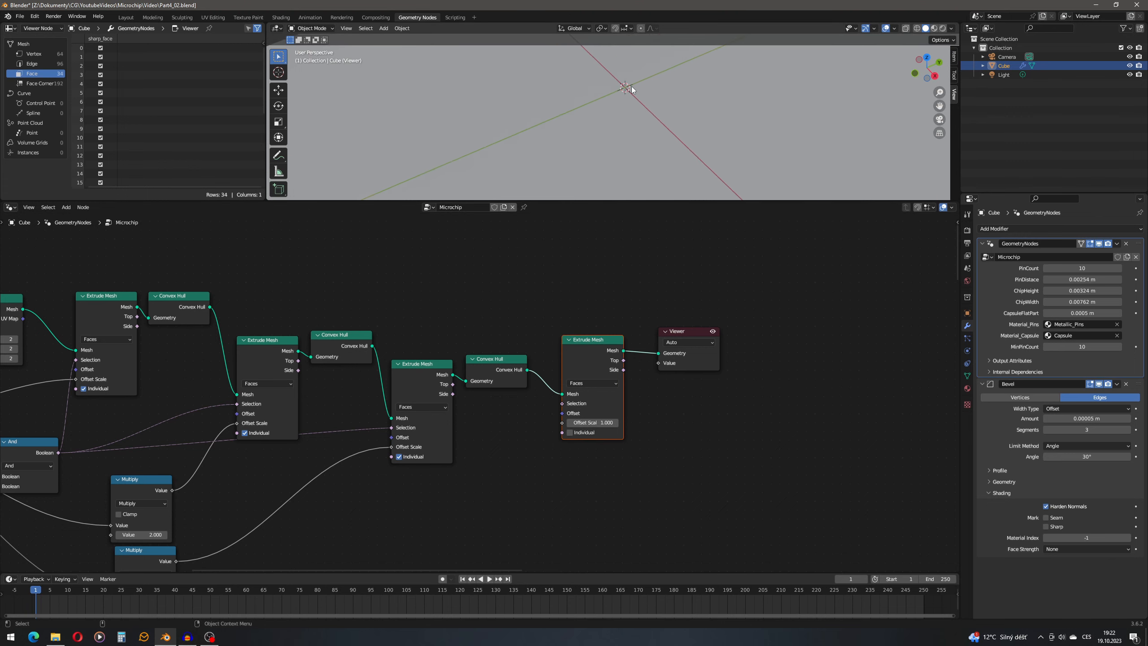
{"action": "scroll", "coordinate": [636, 122], "scroll_direction": "up", "scroll_amount": 4}
{"action": "scroll", "coordinate": [637, 121], "scroll_direction": "down", "scroll_amount": 5}
{"action": "scroll", "coordinate": [640, 122], "scroll_direction": "up", "scroll_amount": 2}
{"action": "scroll", "coordinate": [641, 120], "scroll_direction": "up", "scroll_amount": 2}
{"action": "left_click", "coordinate": [611, 424]}
{"action": "type", "text": "0.00"}
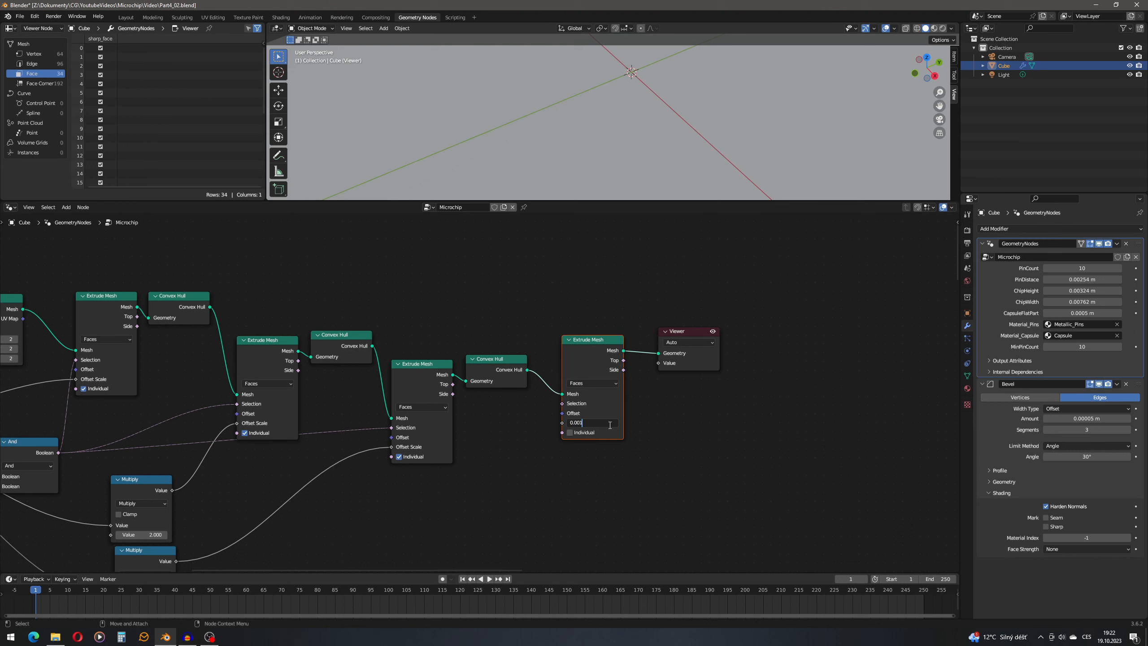
{"action": "type", "text": "1"}
{"action": "key", "text": "Return"}
{"action": "middle_click_drag", "start_coordinate": [637, 86], "coordinate": [593, 121]}
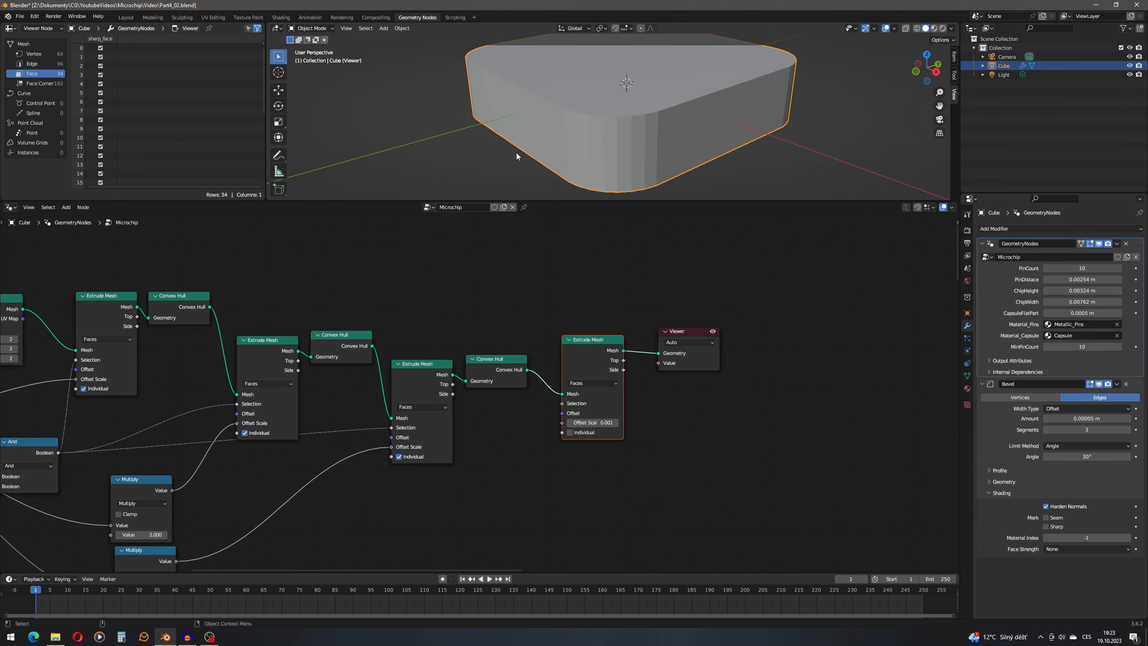
Add a Boolean Math Not node fed by the lower Not Equal result and connect its output to the fourth Extrude Mesh's Selection.
{"action": "middle_click_drag", "start_coordinate": [503, 471], "coordinate": [595, 332]}
{"action": "middle_click_drag", "start_coordinate": [384, 370], "coordinate": [476, 363]}
{"action": "middle_click_drag", "start_coordinate": [599, 128], "coordinate": [642, 125]}
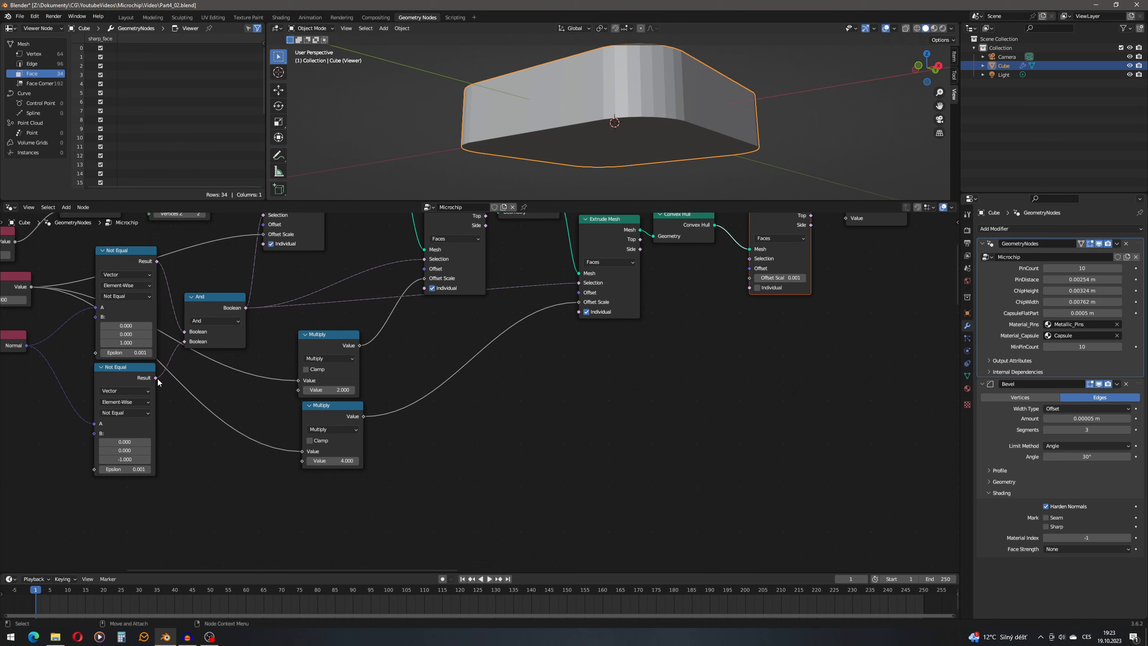
{"action": "mouse_move", "coordinate": [155, 379]}
{"action": "left_click_drag", "start_coordinate": [155, 378], "coordinate": [501, 413]}
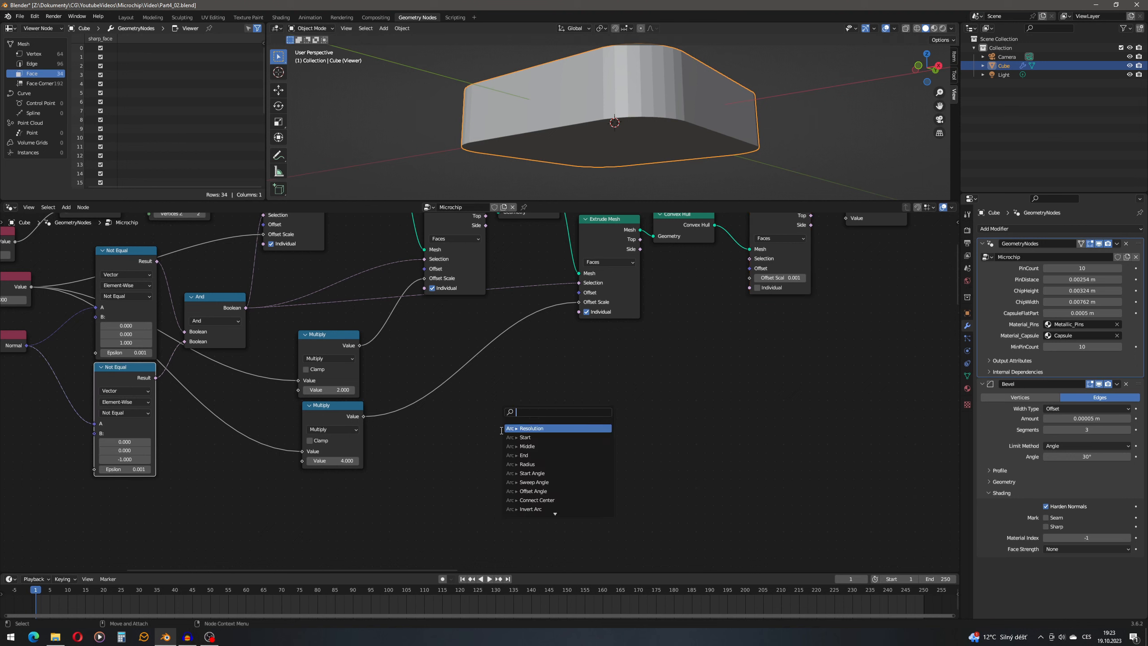
{"action": "type", "text": "not"}
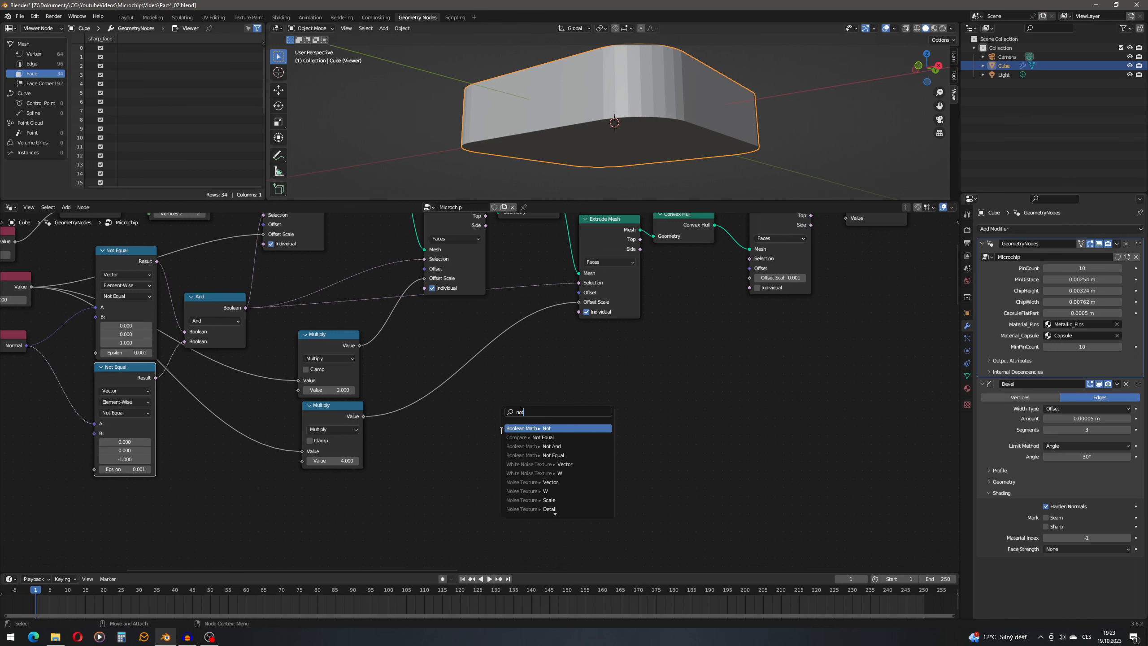
{"action": "key", "text": "Return"}
{"action": "left_click", "coordinate": [586, 372]}
{"action": "middle_click_drag", "start_coordinate": [703, 355], "coordinate": [641, 421]}
{"action": "left_click_drag", "start_coordinate": [584, 427], "coordinate": [687, 325]}
{"action": "middle_click_drag", "start_coordinate": [739, 160], "coordinate": [633, 126]}
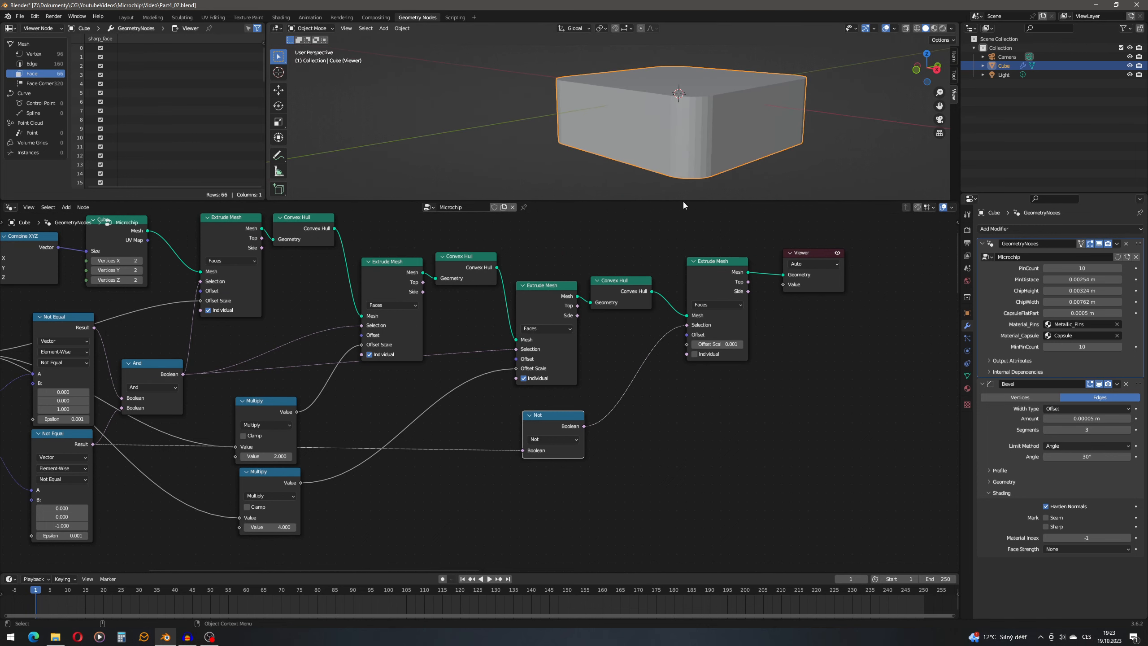
Make room before the Viewer and insert a duplicate of the fourth Extrude Mesh between that node and the Viewer.
{"action": "middle_click_drag", "start_coordinate": [687, 411], "coordinate": [534, 451]}
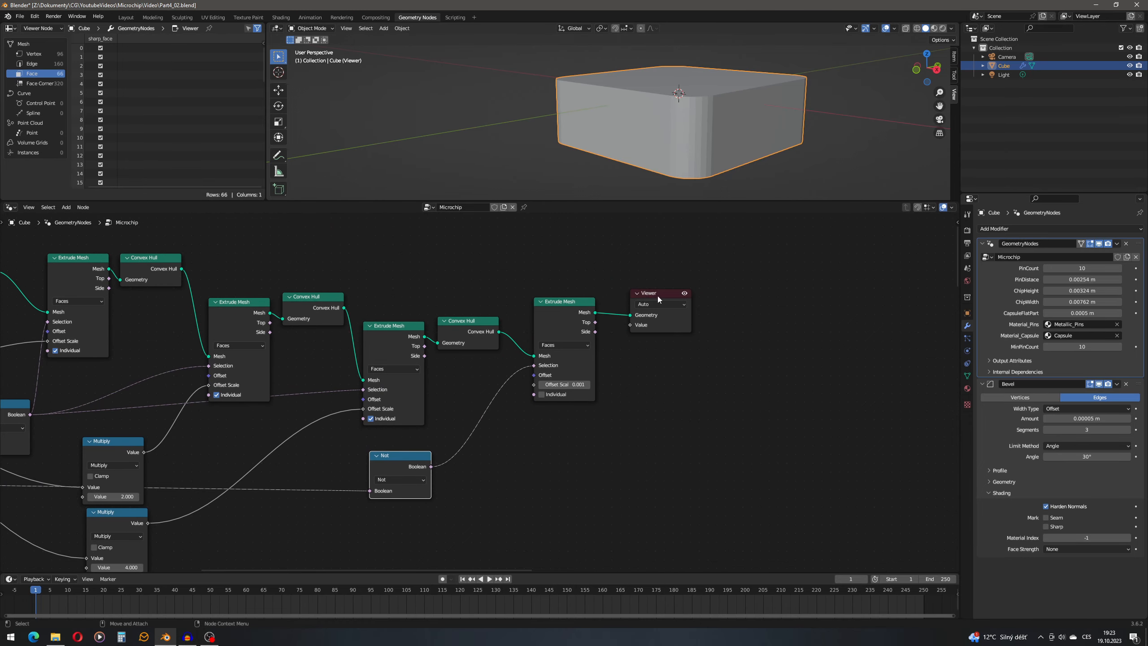
{"action": "left_click_drag", "start_coordinate": [657, 299], "coordinate": [730, 306]}
{"action": "left_click", "coordinate": [547, 309]}
{"action": "key", "text": "ctrl+c"}
{"action": "key", "text": "ctrl+v"}
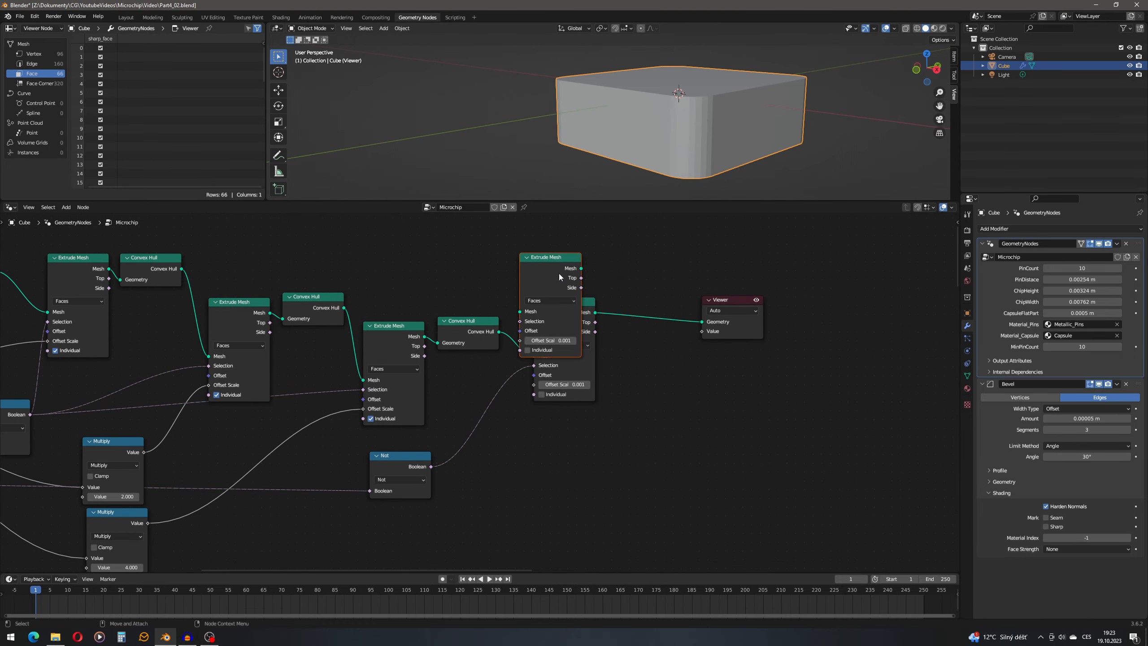
{"action": "left_click", "coordinate": [668, 313]}
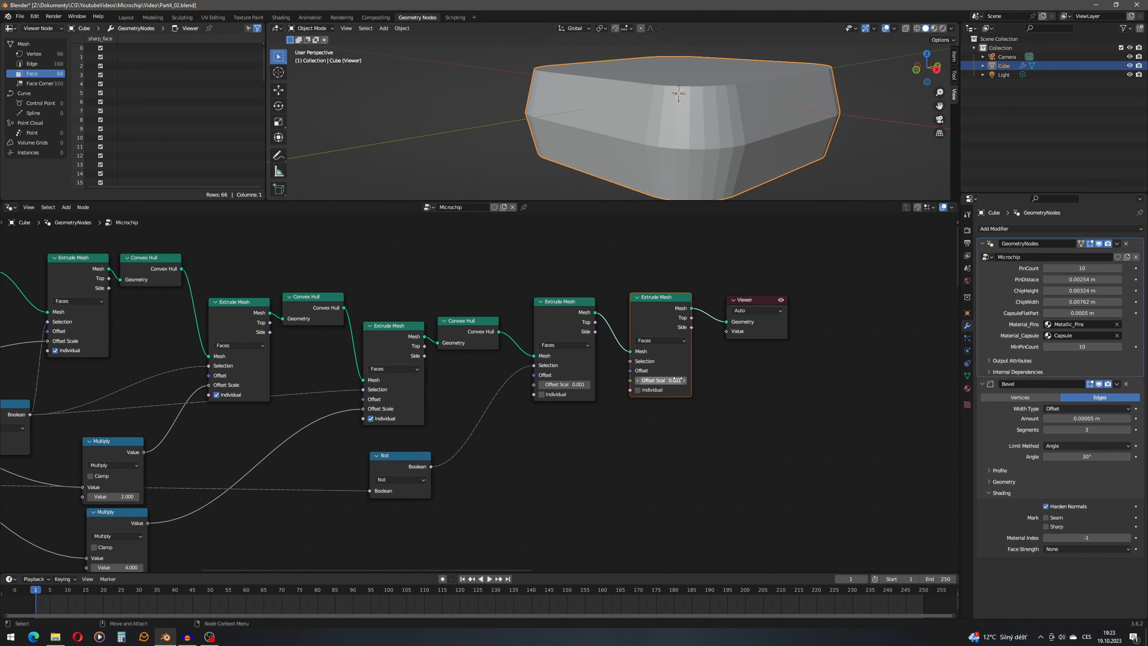
Add a Greater Than Compare node that drives the fifth Extrude Mesh's Selection.
{"action": "left_click_drag", "start_coordinate": [630, 361], "coordinate": [604, 437]}
{"action": "type", "text": "compa"}
{"action": "key", "text": "Down"}
{"action": "key", "text": "Down"}
{"action": "key", "text": "Down"}
{"action": "key", "text": "Down"}
{"action": "key", "text": "Down"}
{"action": "key", "text": "Down"}
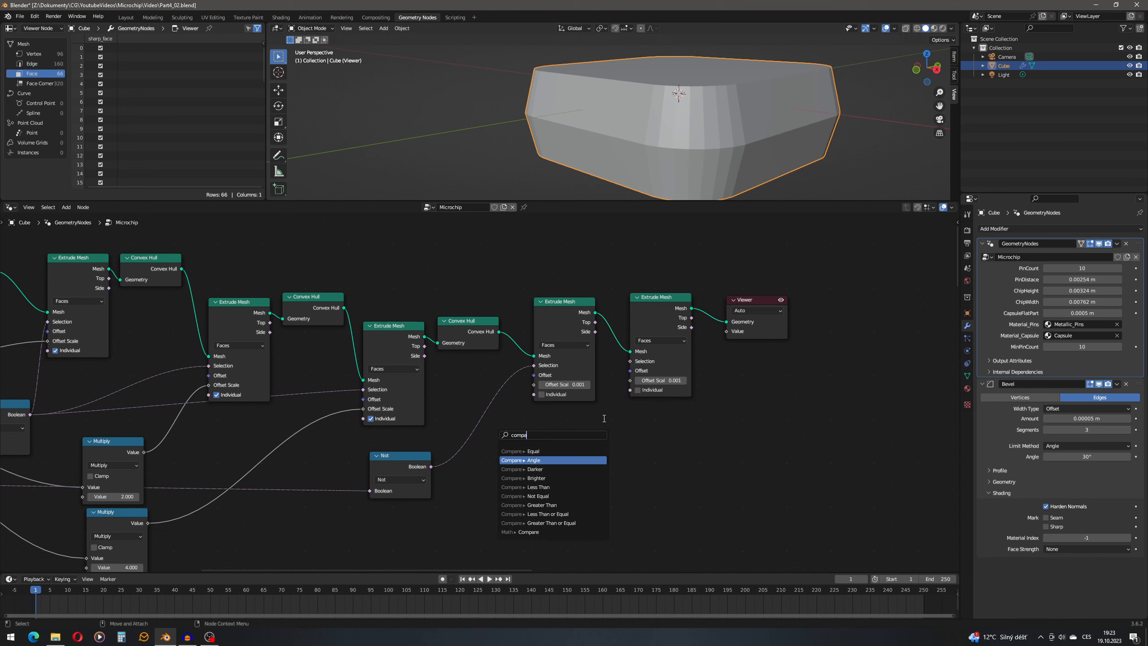
{"action": "key", "text": "Return"}
{"action": "left_click", "coordinate": [604, 418]}
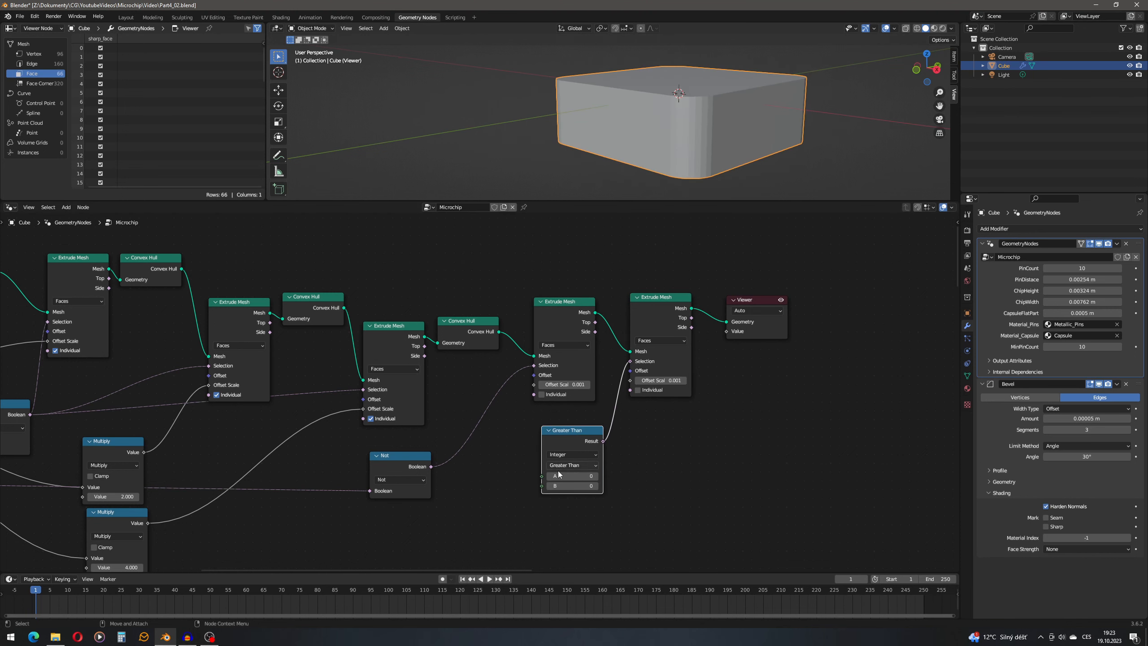
Add an Index node feeding input A of the Greater Than node and place it to that node's left.
{"action": "left_click_drag", "start_coordinate": [542, 475], "coordinate": [493, 451]}
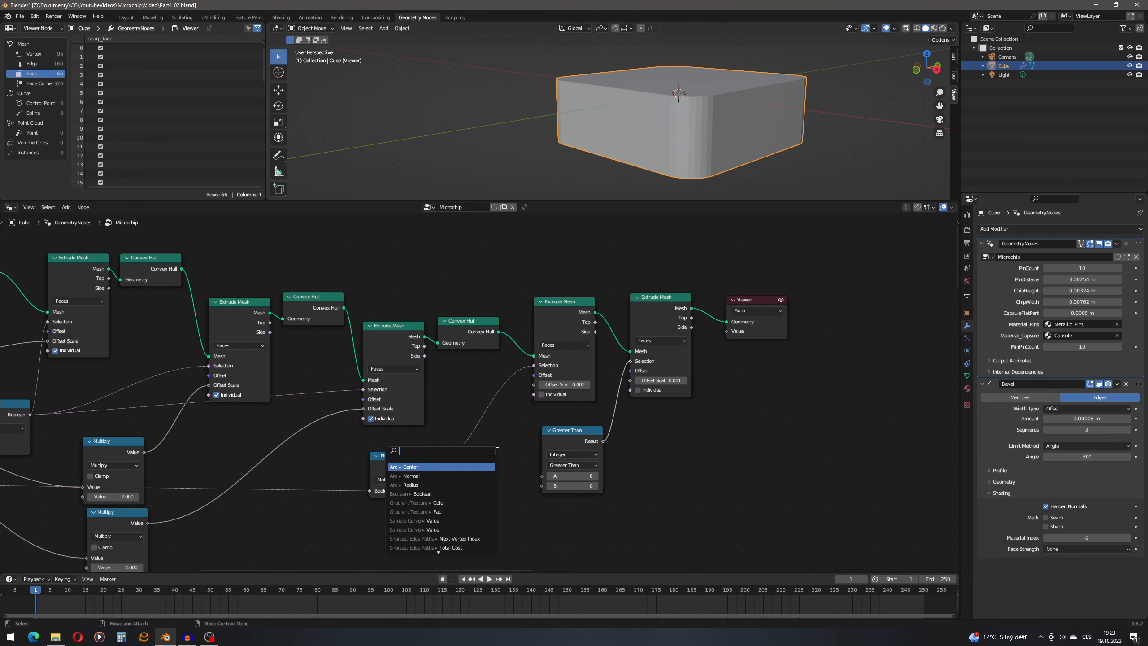
{"action": "type", "text": "index"}
{"action": "key", "text": "Return"}
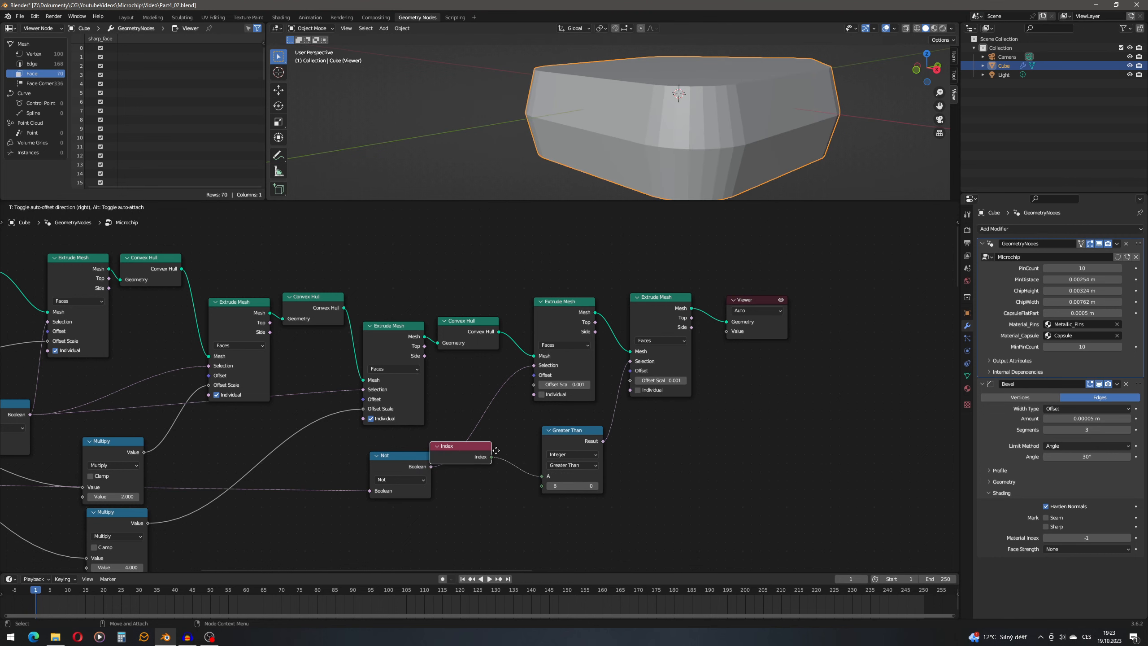
{"action": "left_click", "coordinate": [537, 466]}
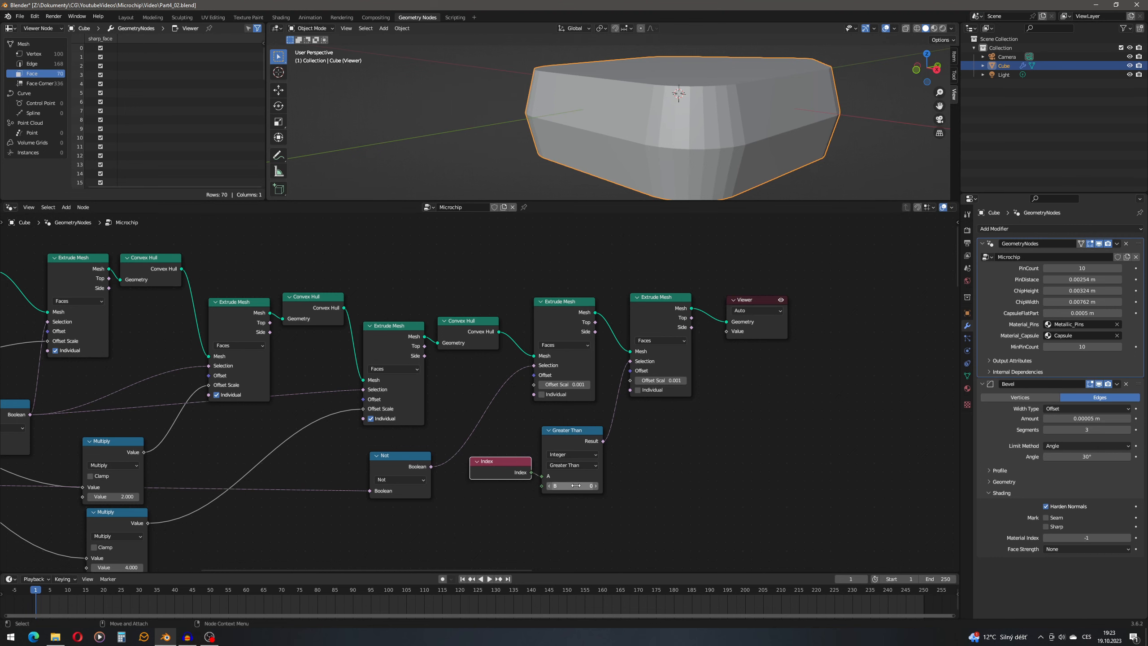
Set the Greater Than node's B value to 33 so that only the lower body's side faces are extruded outward.
{"action": "middle_click_drag", "start_coordinate": [742, 149], "coordinate": [621, 147]}
{"action": "middle_click_drag", "start_coordinate": [616, 190], "coordinate": [628, 131]}
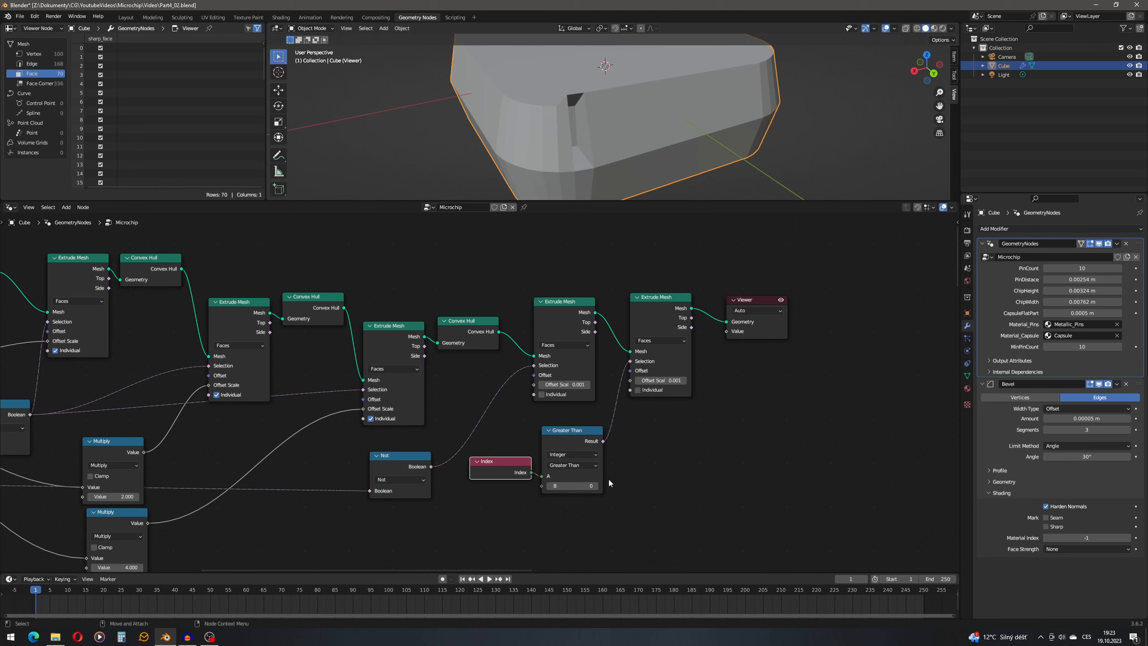
{"action": "left_click_drag", "start_coordinate": [572, 486], "coordinate": [600, 485]}
{"action": "middle_click_drag", "start_coordinate": [559, 174], "coordinate": [561, 175]}
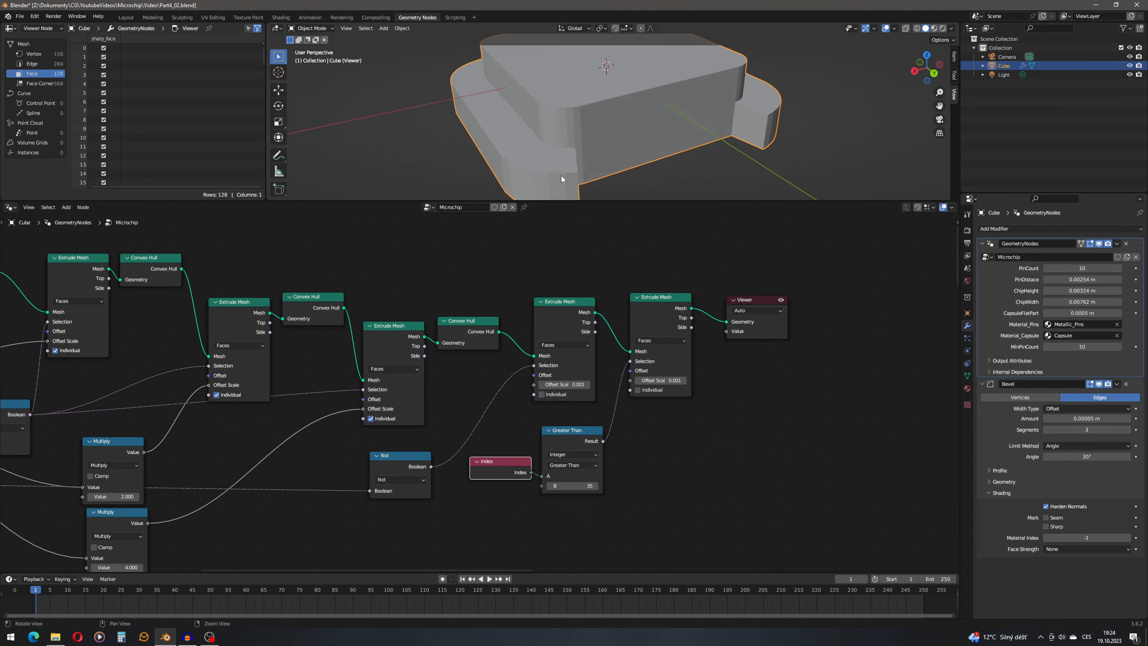
{"action": "left_click", "coordinate": [550, 485]}
{"action": "left_click", "coordinate": [550, 486]}
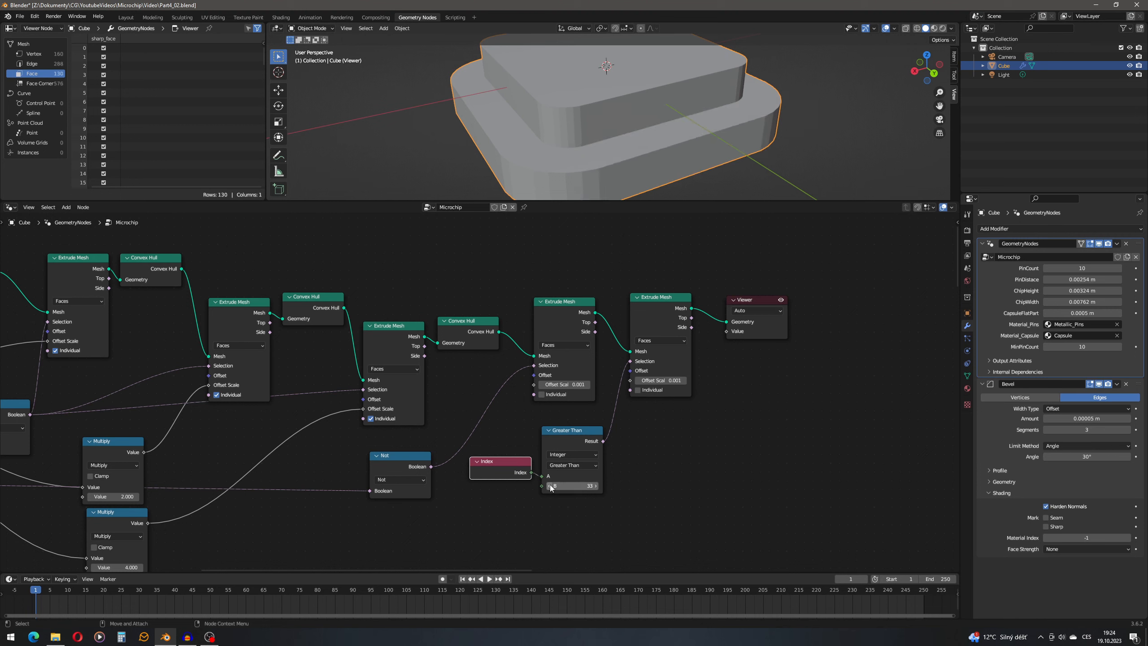
{"action": "scroll", "coordinate": [593, 122], "scroll_direction": "down", "scroll_amount": 3}
{"action": "middle_click_drag", "start_coordinate": [593, 121], "coordinate": [618, 157]}
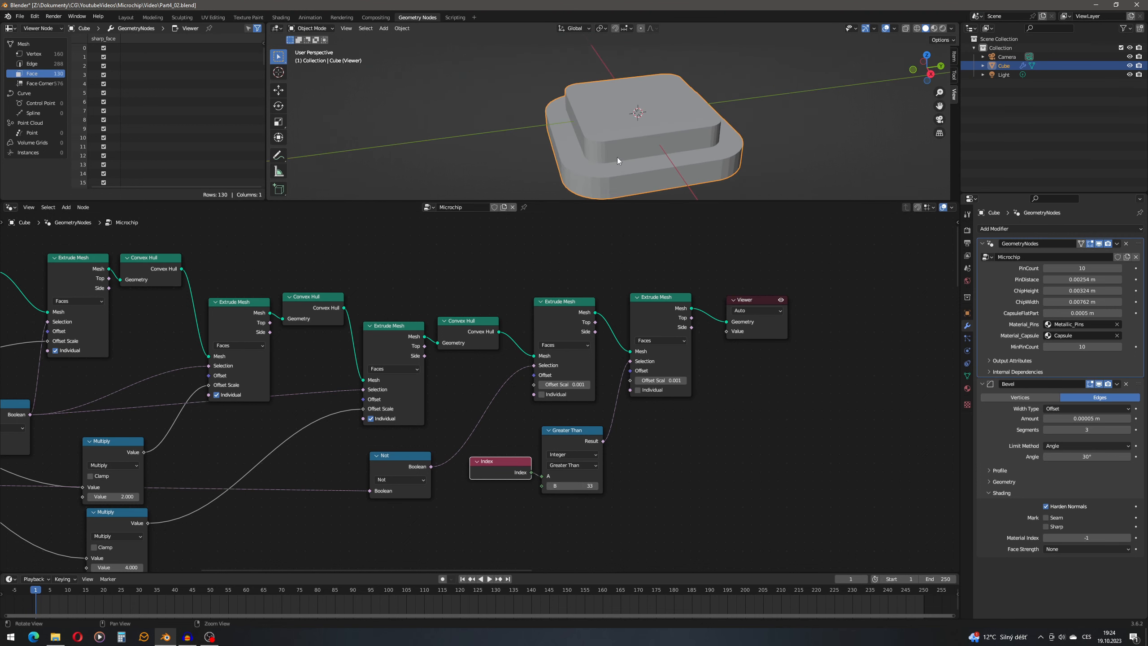
{"action": "middle_click_drag", "start_coordinate": [561, 107], "coordinate": [651, 137]}
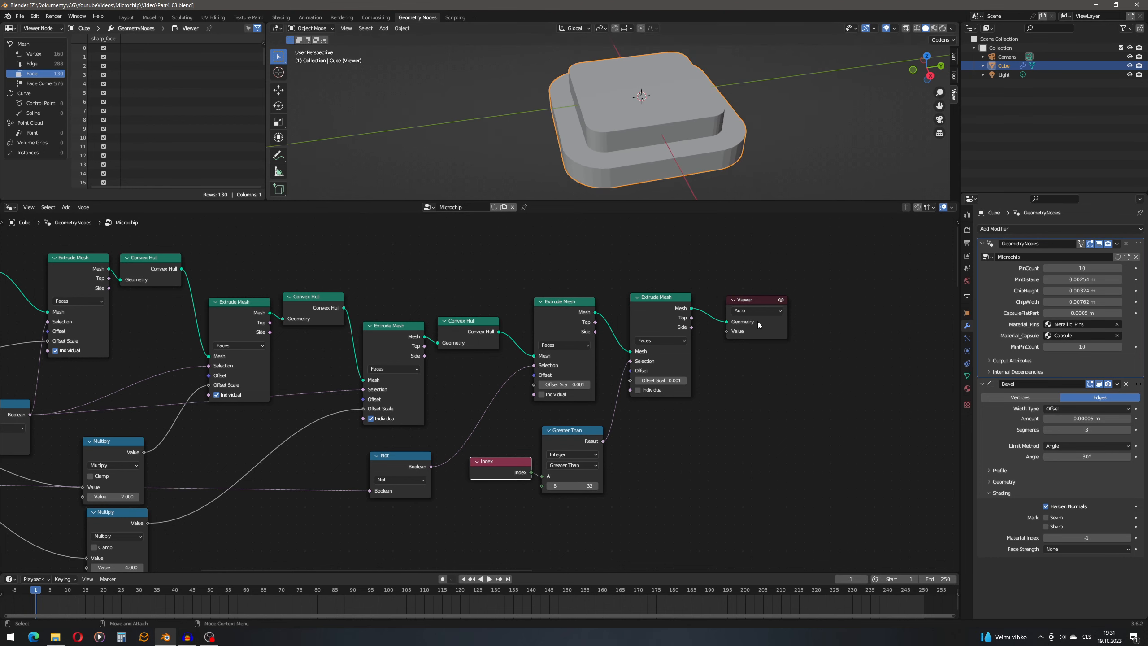
Delete the Viewer and connect the last Extrude Mesh's Mesh output to Mesh 2 of the Capsule frame's Mesh Boolean node.
{"action": "middle_click_drag", "start_coordinate": [766, 341], "coordinate": [539, 344]}
{"action": "left_click", "coordinate": [525, 301]}
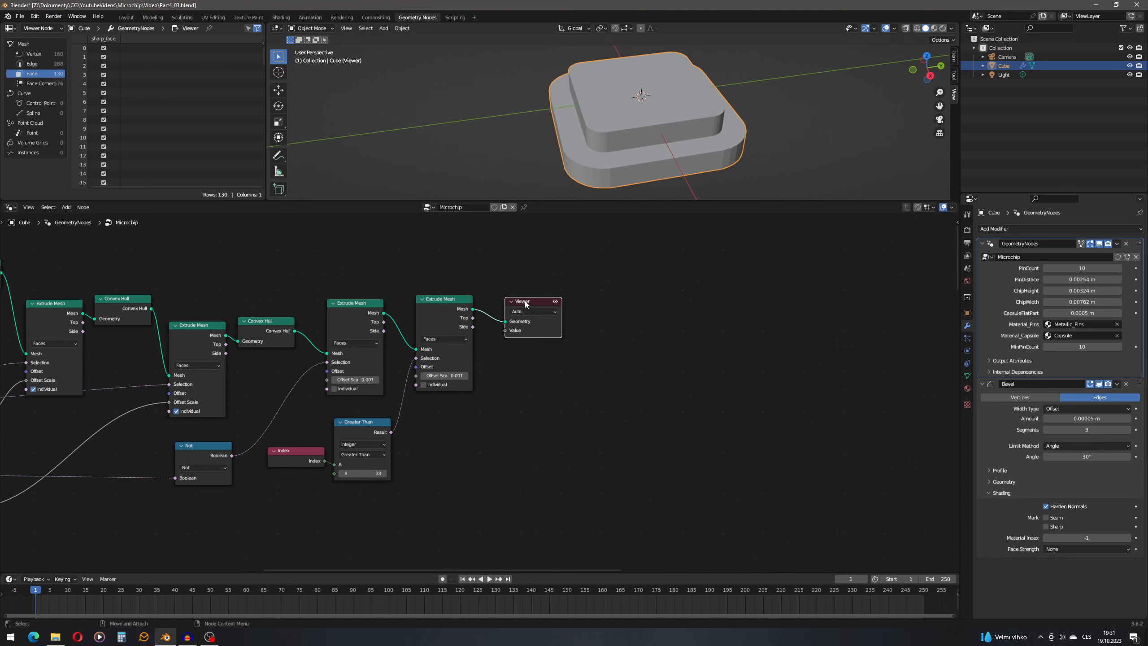
{"action": "key", "text": "Delete"}
{"action": "left_click_drag", "start_coordinate": [472, 309], "coordinate": [382, 409]}
{"action": "middle_click_drag", "start_coordinate": [662, 190], "coordinate": [648, 108]}
{"action": "scroll", "coordinate": [647, 108], "scroll_direction": "up", "scroll_amount": 2}
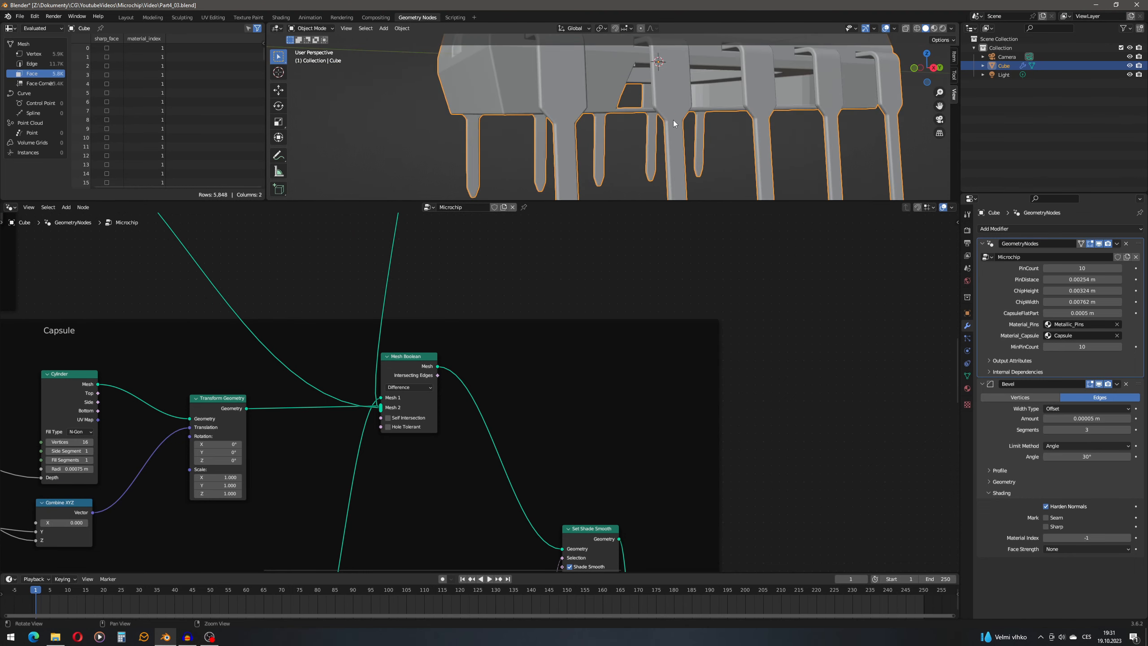
Move the second Extrude Mesh node slightly closer to the first Convex Hull.
{"action": "scroll", "coordinate": [657, 409], "scroll_direction": "down", "scroll_amount": 5}
{"action": "middle_click_drag", "start_coordinate": [484, 313], "coordinate": [379, 330]}
{"action": "scroll", "coordinate": [379, 330], "scroll_direction": "up", "scroll_amount": 6}
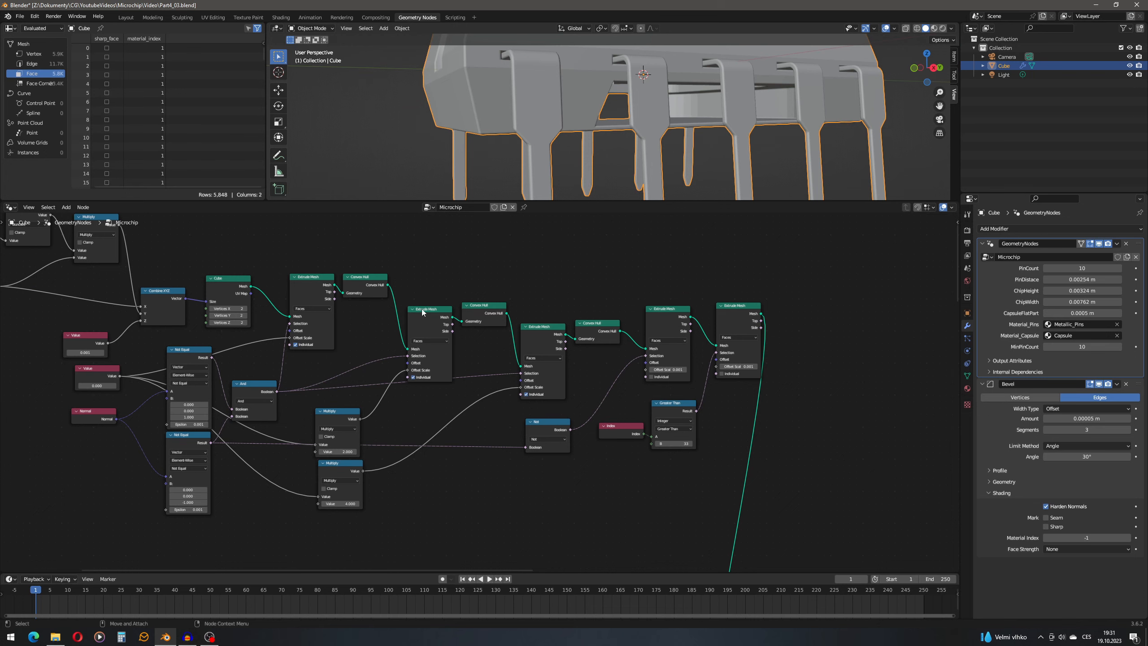
{"action": "left_click_drag", "start_coordinate": [423, 312], "coordinate": [409, 295]}
Add a Transform Geometry node and insert it on the link between the last Extrude Mesh and the Mesh Boolean.
{"action": "middle_click_drag", "start_coordinate": [78, 325], "coordinate": [213, 342]}
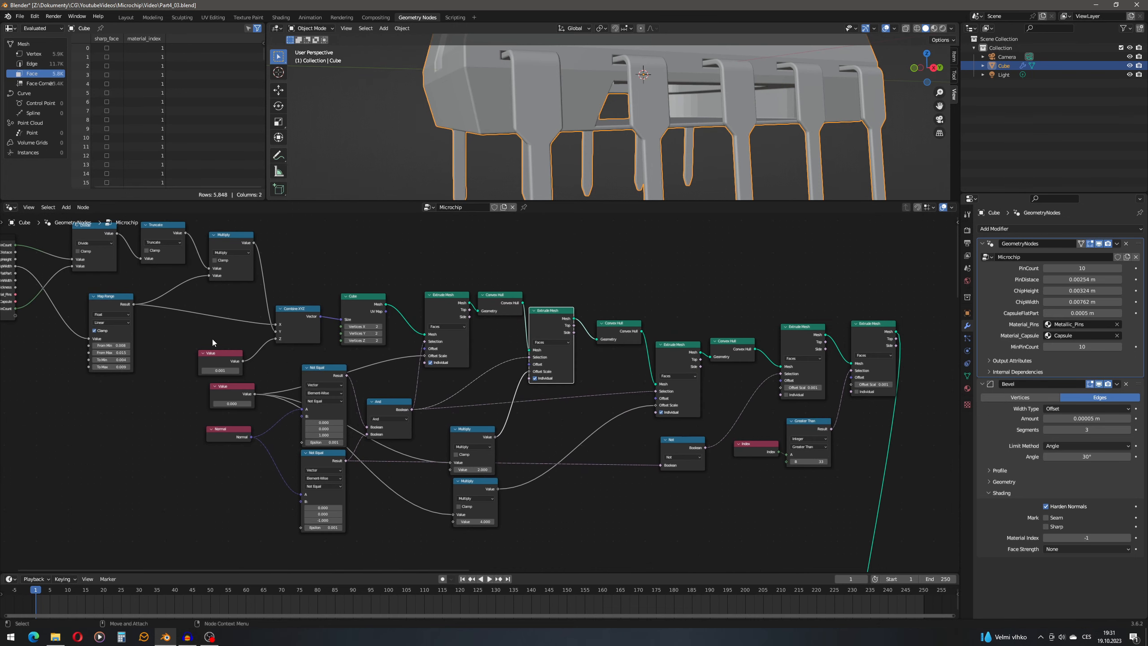
{"action": "middle_click_drag", "start_coordinate": [387, 348], "coordinate": [169, 364]}
{"action": "middle_click_drag", "start_coordinate": [702, 84], "coordinate": [681, 102]}
{"action": "middle_click_drag", "start_coordinate": [732, 332], "coordinate": [512, 313]}
{"action": "left_click", "coordinate": [66, 206]}
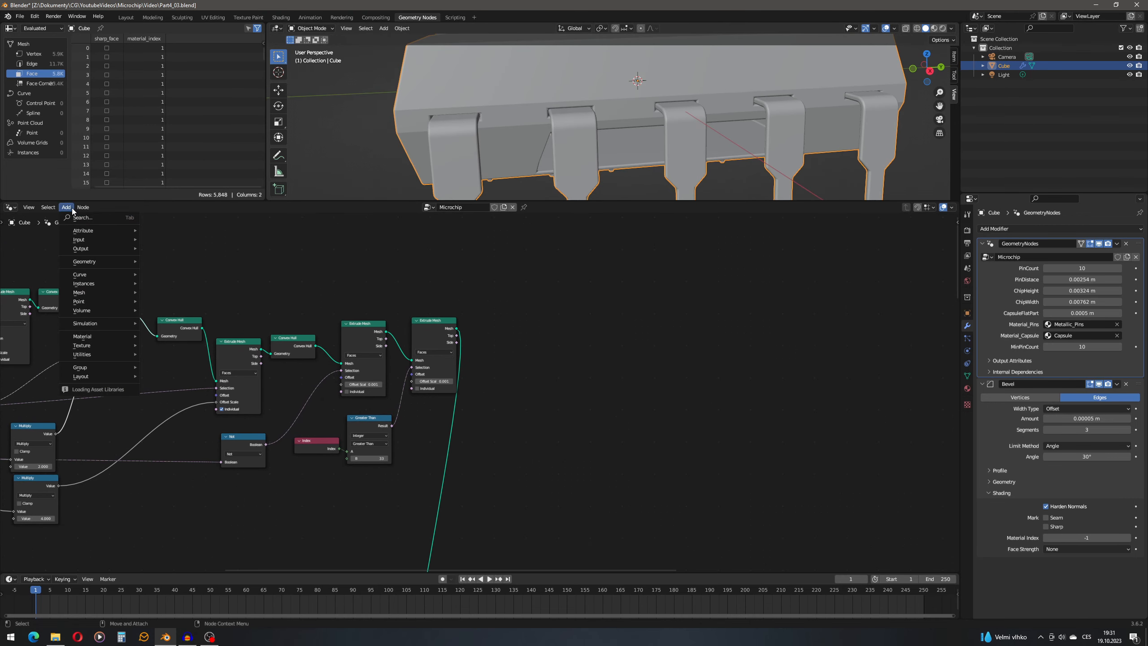
{"action": "left_click", "coordinate": [85, 218]}
{"action": "type", "text": "tr"}
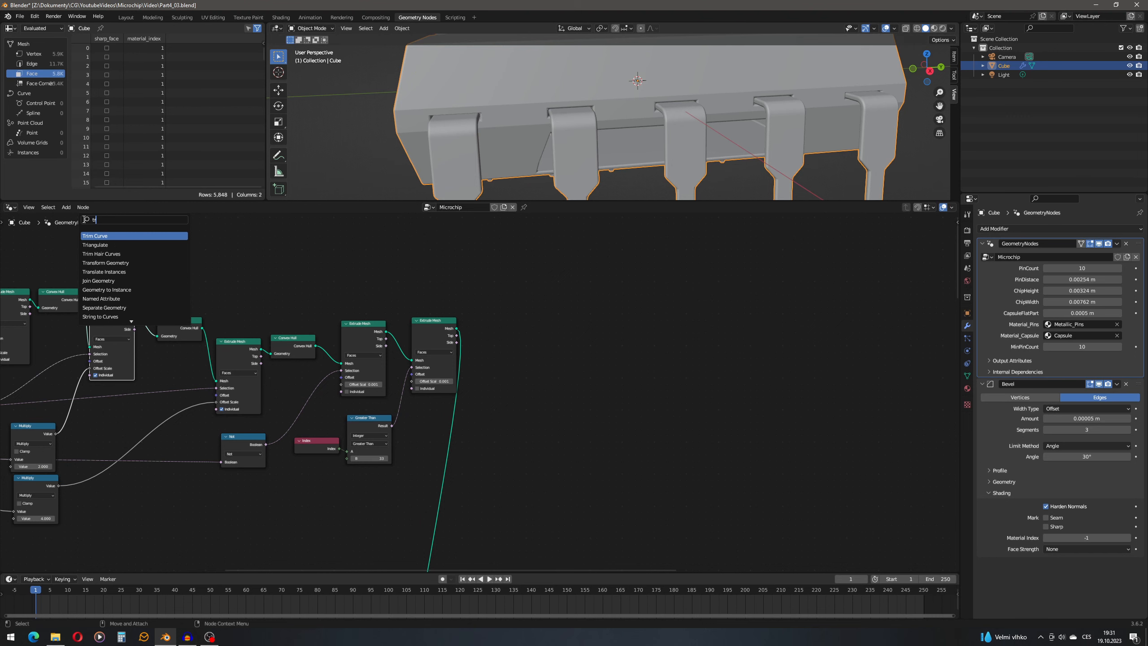
{"action": "left_click", "coordinate": [105, 263]}
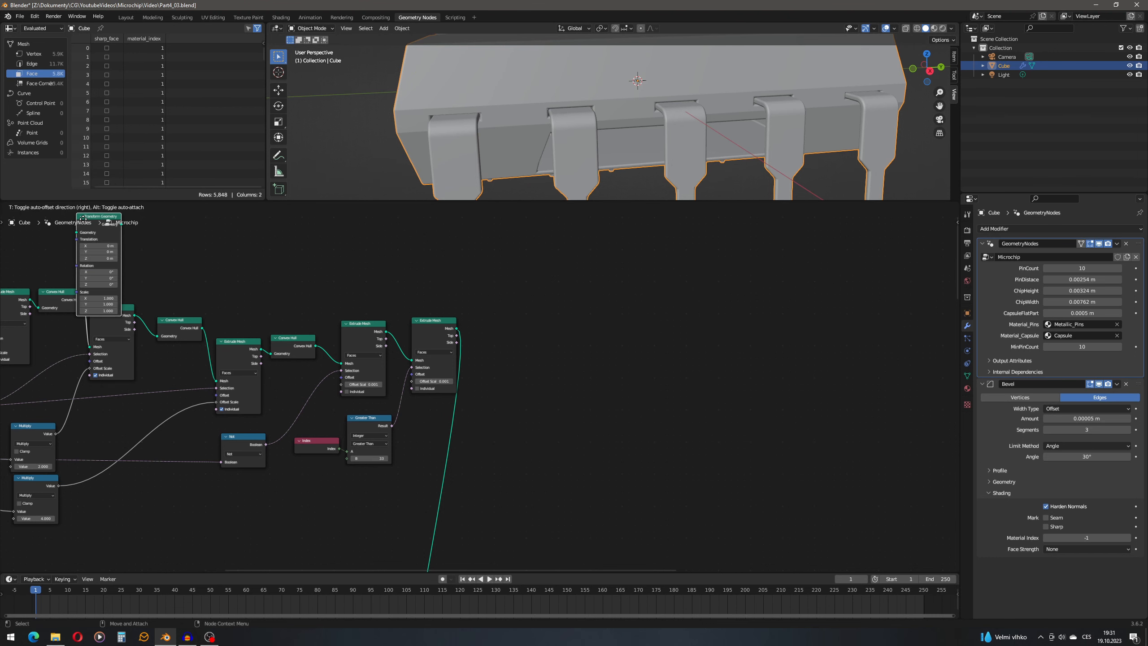
{"action": "left_click", "coordinate": [437, 400]}
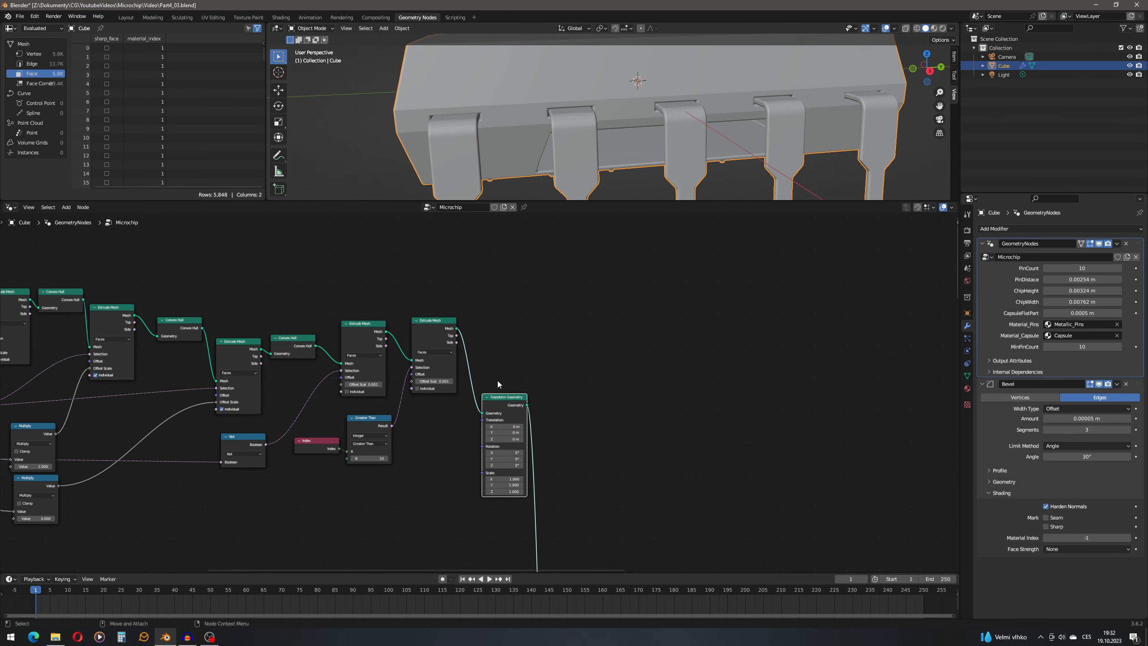
Position the Transform Geometry node beside the last Extrude Mesh and add a Combine XYZ node feeding its Translation.
{"action": "left_click_drag", "start_coordinate": [502, 401], "coordinate": [460, 465]}
{"action": "type", "text": "com"}
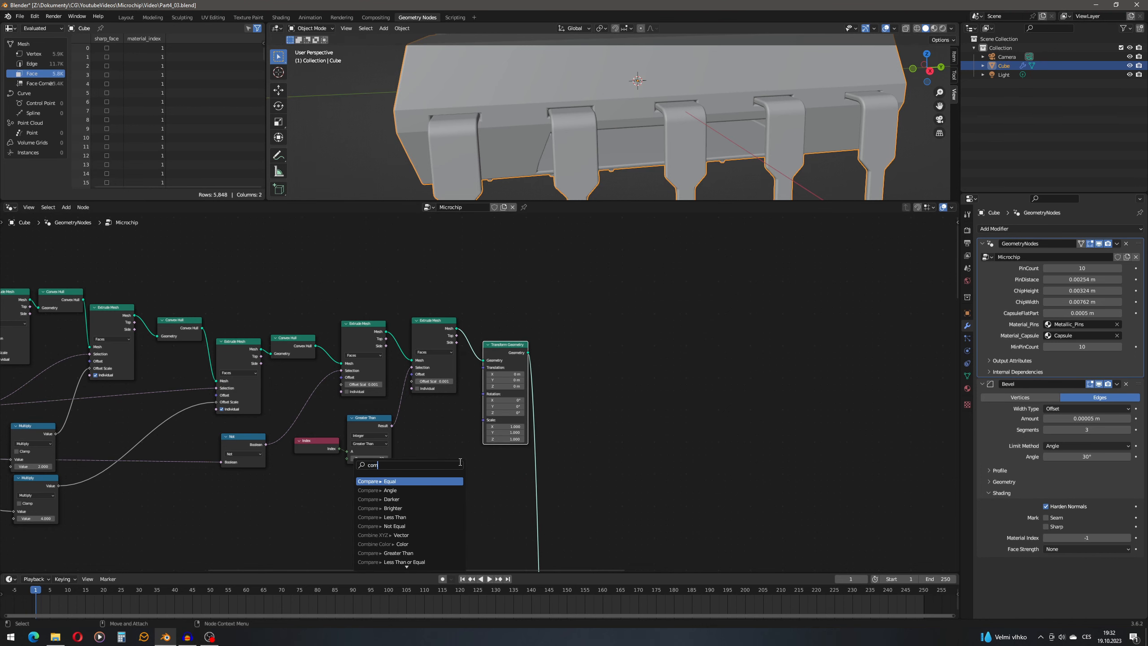
{"action": "type", "text": "bin"}
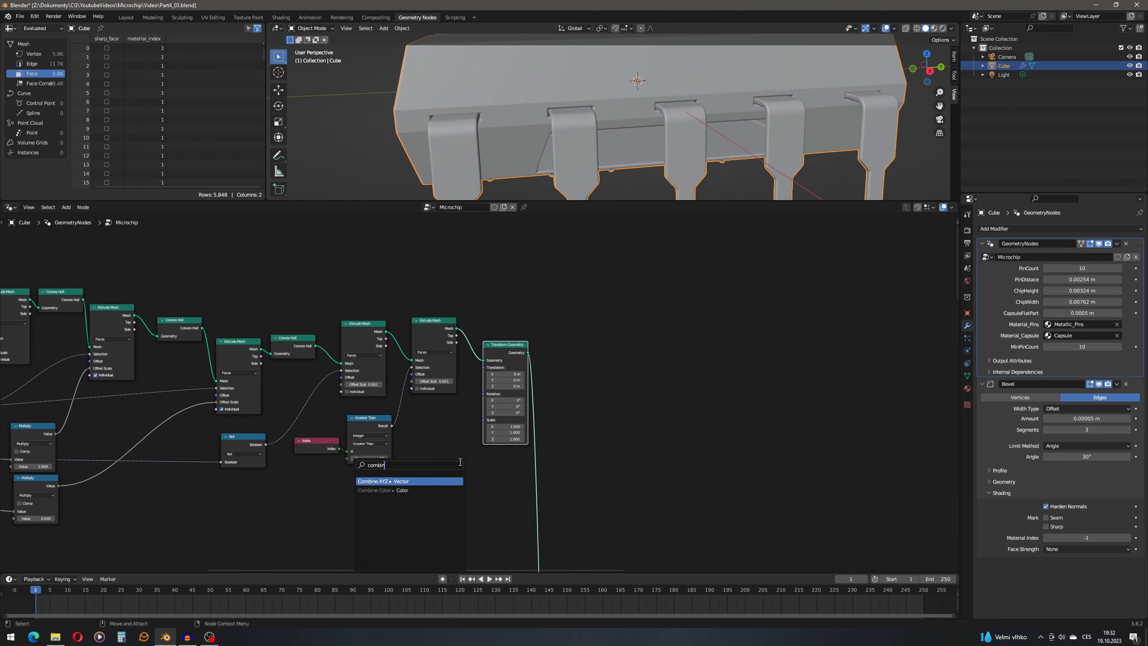
{"action": "key", "text": "Return"}
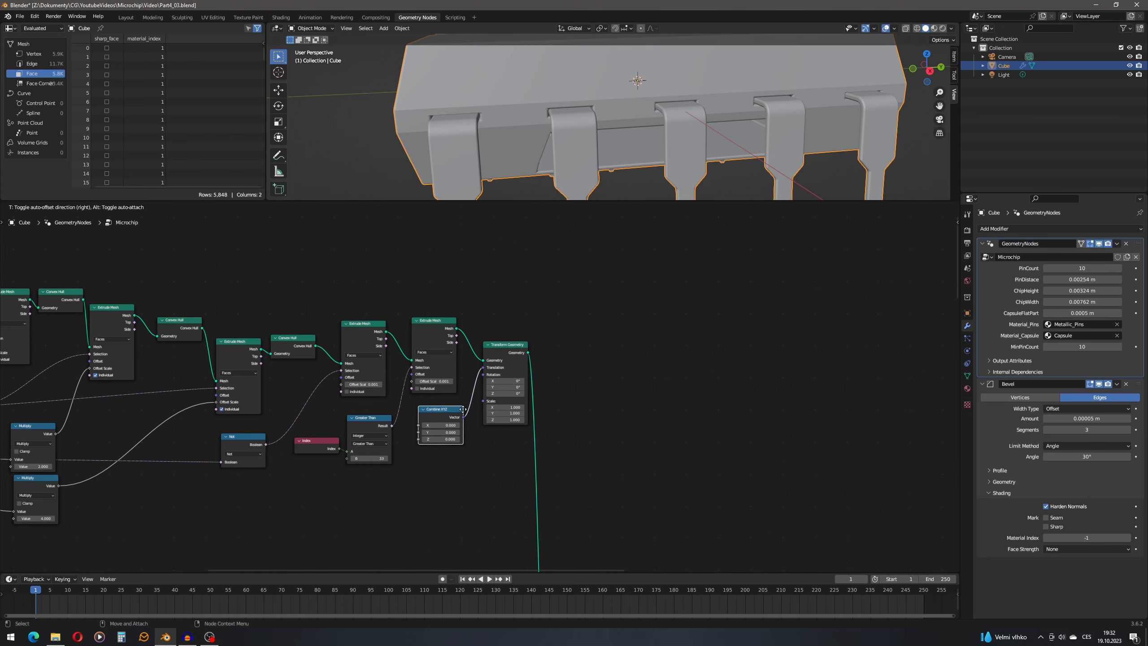
{"action": "left_click", "coordinate": [462, 417]}
Add a Multiply node fed by the Group Input's ChipHeight output and place it above the mesh node chain.
{"action": "middle_click_drag", "start_coordinate": [412, 442], "coordinate": [550, 384]}
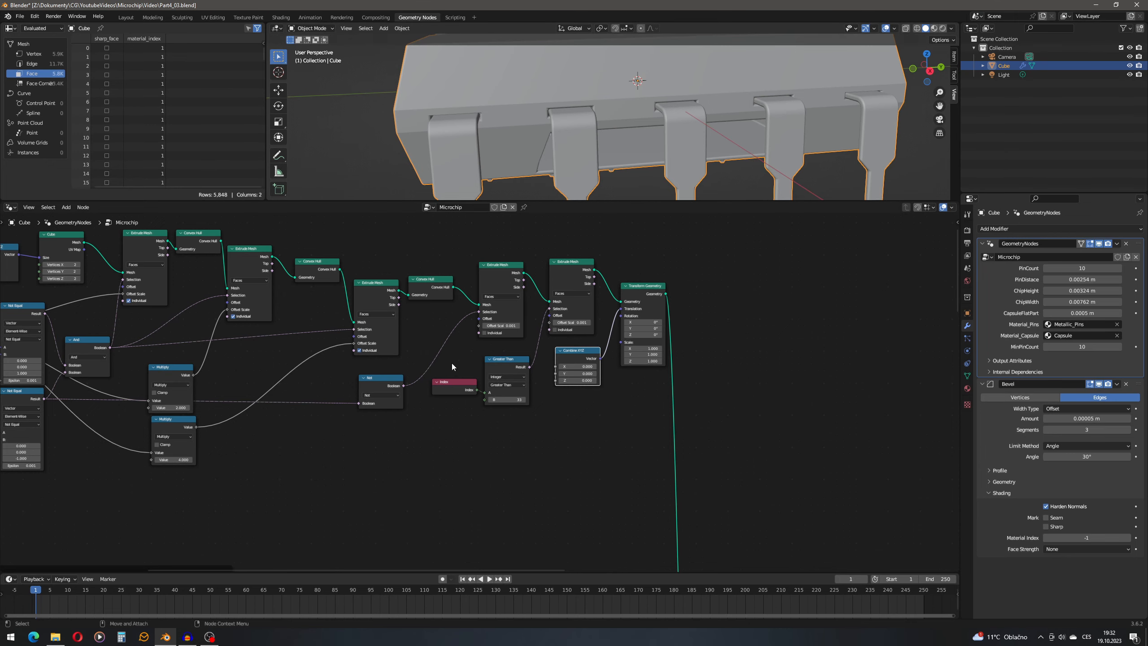
{"action": "middle_click_drag", "start_coordinate": [460, 365], "coordinate": [639, 414]}
{"action": "scroll", "coordinate": [570, 386], "scroll_direction": "down", "scroll_amount": 2}
{"action": "middle_click_drag", "start_coordinate": [213, 356], "coordinate": [488, 376]}
{"action": "scroll", "coordinate": [228, 307], "scroll_direction": "up", "scroll_amount": 4}
{"action": "middle_click_drag", "start_coordinate": [210, 273], "coordinate": [203, 394]}
{"action": "left_click_drag", "start_coordinate": [157, 364], "coordinate": [656, 294]}
{"action": "type", "text": "mul"}
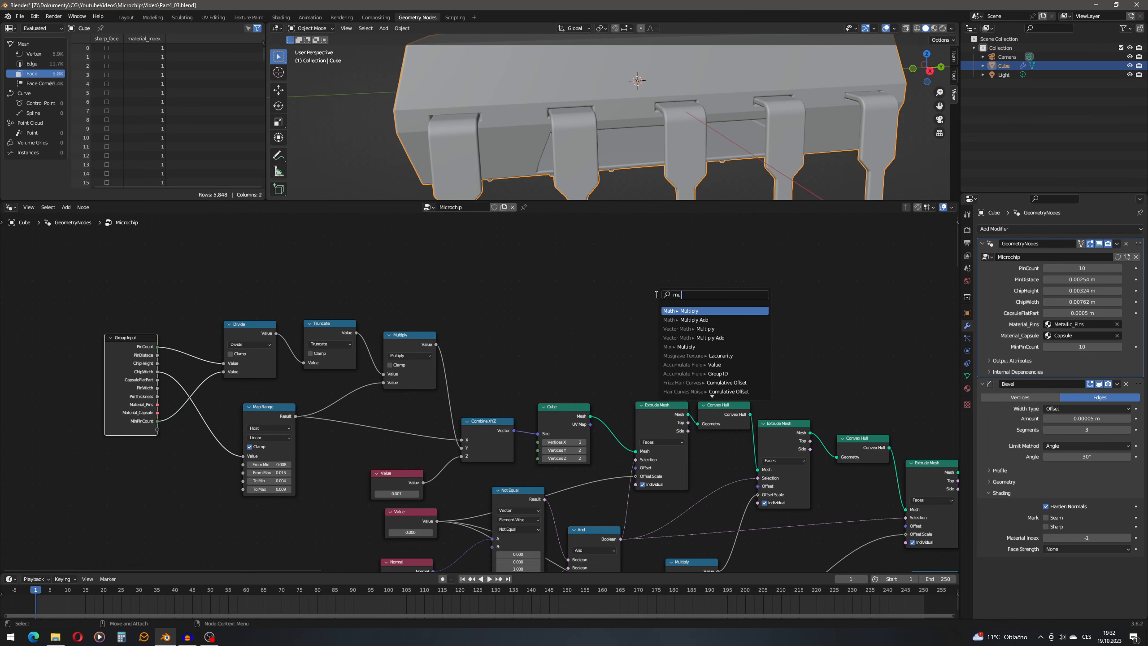
{"action": "key", "text": "Return"}
{"action": "left_click", "coordinate": [730, 343]}
Connect the new Multiply node's Value to the Z input of the Combine XYZ that drives the Transform Geometry translation.
{"action": "middle_click_drag", "start_coordinate": [729, 343], "coordinate": [281, 237]}
{"action": "scroll", "coordinate": [280, 237], "scroll_direction": "up", "scroll_amount": 1}
{"action": "middle_click_drag", "start_coordinate": [570, 296], "coordinate": [281, 245]}
{"action": "scroll", "coordinate": [339, 301], "scroll_direction": "down", "scroll_amount": 2}
{"action": "middle_click_drag", "start_coordinate": [339, 301], "coordinate": [453, 369]}
{"action": "scroll", "coordinate": [453, 370], "scroll_direction": "up", "scroll_amount": 1}
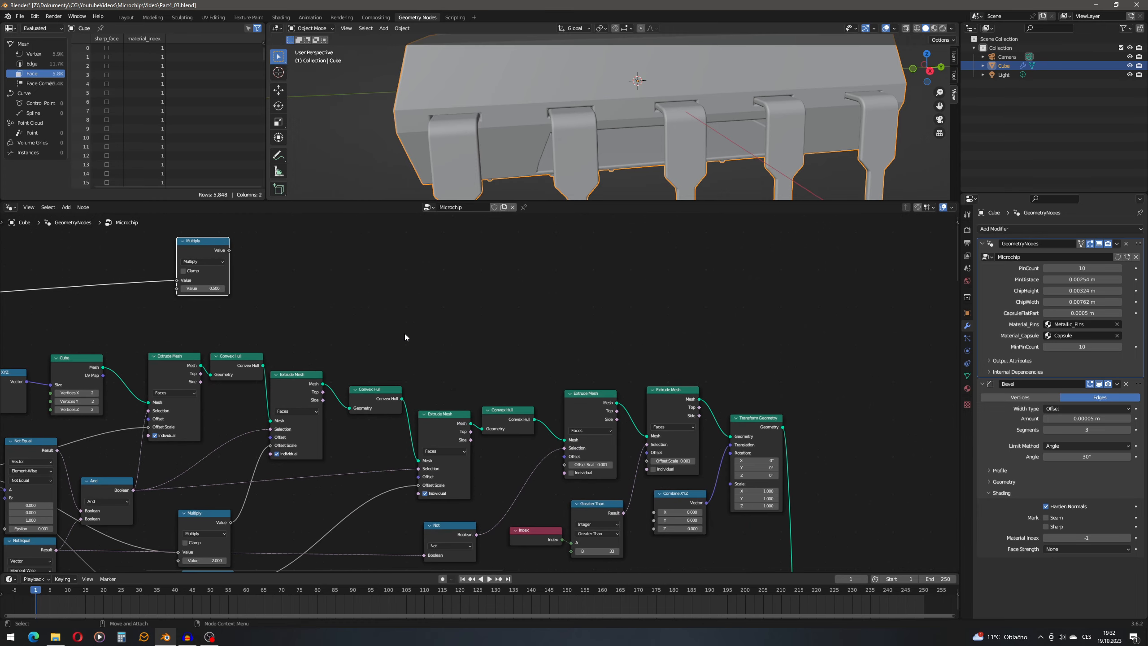
{"action": "left_click", "coordinate": [230, 253]}
{"action": "left_click_drag", "start_coordinate": [230, 254], "coordinate": [654, 529]}
Make room before Transform Geometry and insert a Set Shade Smooth node between it and the last Extrude Mesh.
{"action": "middle_click_drag", "start_coordinate": [691, 106], "coordinate": [628, 109]}
{"action": "left_click_drag", "start_coordinate": [765, 418], "coordinate": [808, 419]}
{"action": "key", "text": "shift+a"}
{"action": "type", "text": "set sha"}
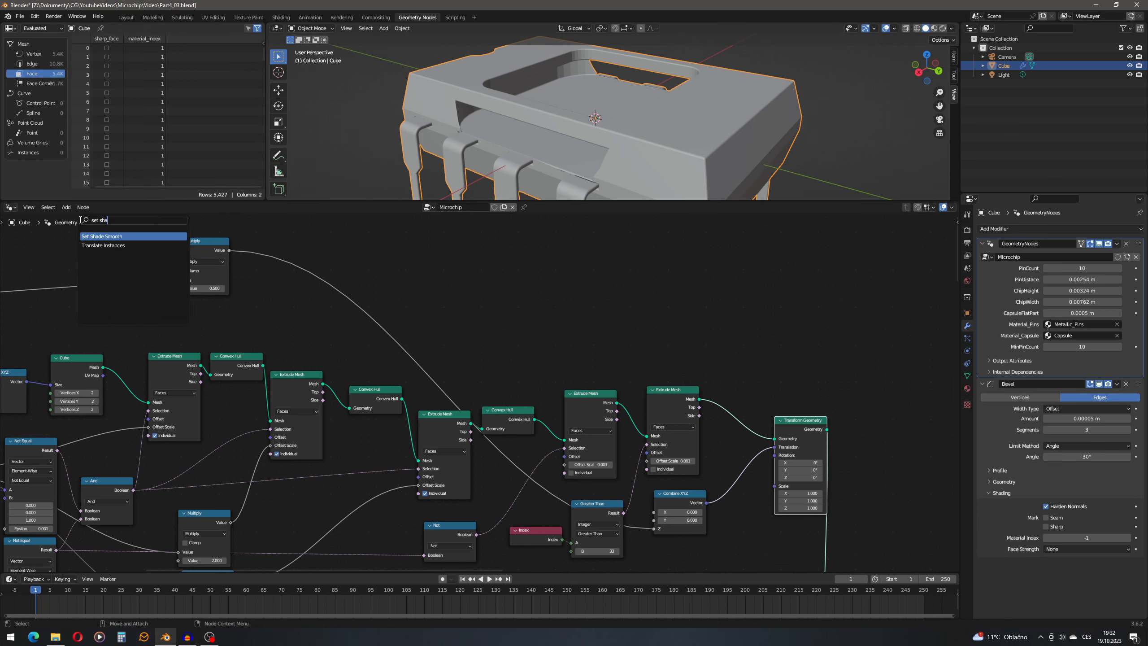
{"action": "key", "text": "Return"}
{"action": "left_click", "coordinate": [715, 402]}
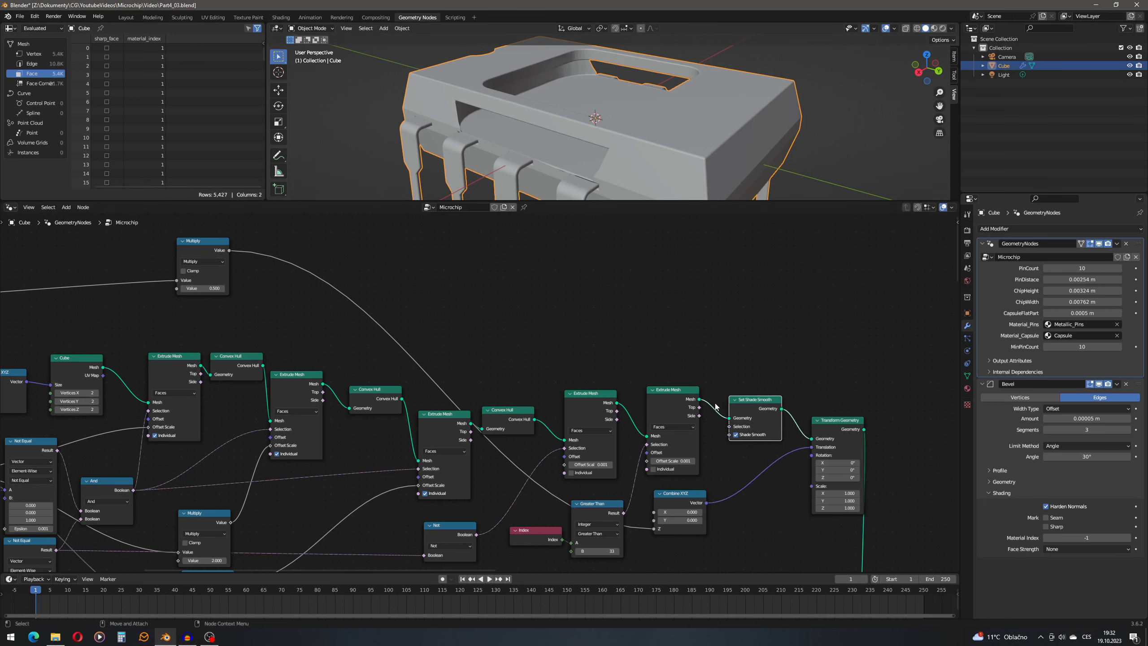
Nudge the Value node and the first Multiply node that drive the Extrude Mesh offset scales into a tidier layout.
{"action": "middle_click_drag", "start_coordinate": [559, 67], "coordinate": [538, 188]}
{"action": "middle_click_drag", "start_coordinate": [447, 309], "coordinate": [552, 313]}
{"action": "middle_click_drag", "start_coordinate": [520, 111], "coordinate": [537, 120]}
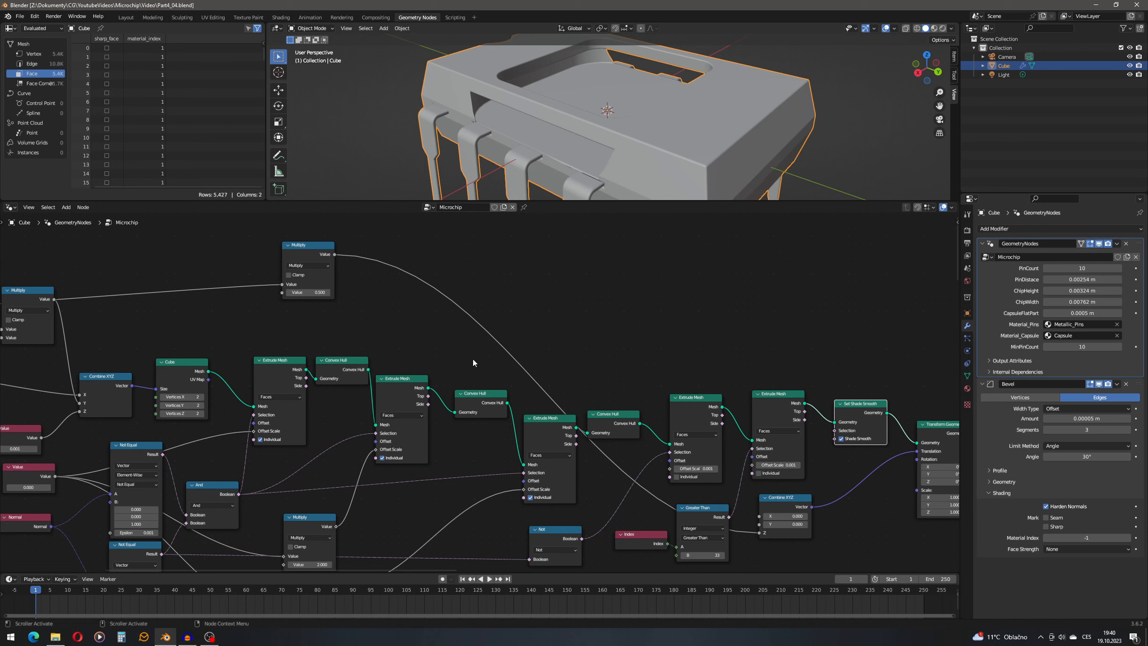
{"action": "middle_click_drag", "start_coordinate": [402, 440], "coordinate": [605, 324]}
{"action": "middle_click_drag", "start_coordinate": [355, 377], "coordinate": [448, 377]}
{"action": "left_click_drag", "start_coordinate": [323, 351], "coordinate": [292, 353]}
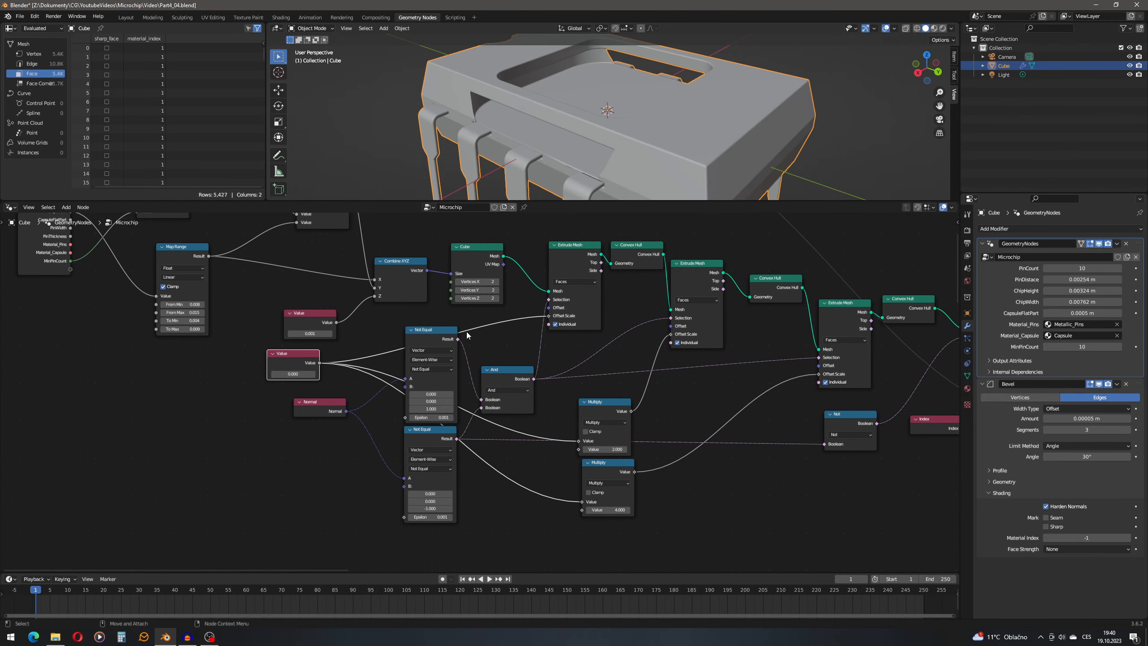
{"action": "left_click_drag", "start_coordinate": [608, 413], "coordinate": [617, 408]}
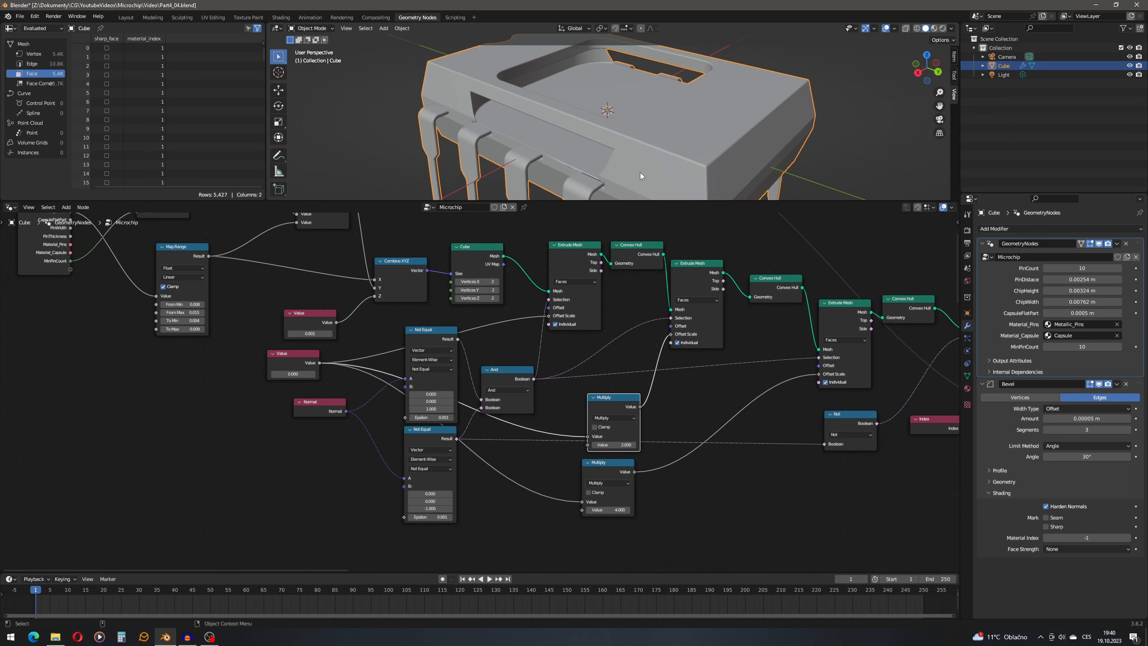
{"action": "left_click_drag", "start_coordinate": [309, 363], "coordinate": [327, 370]}
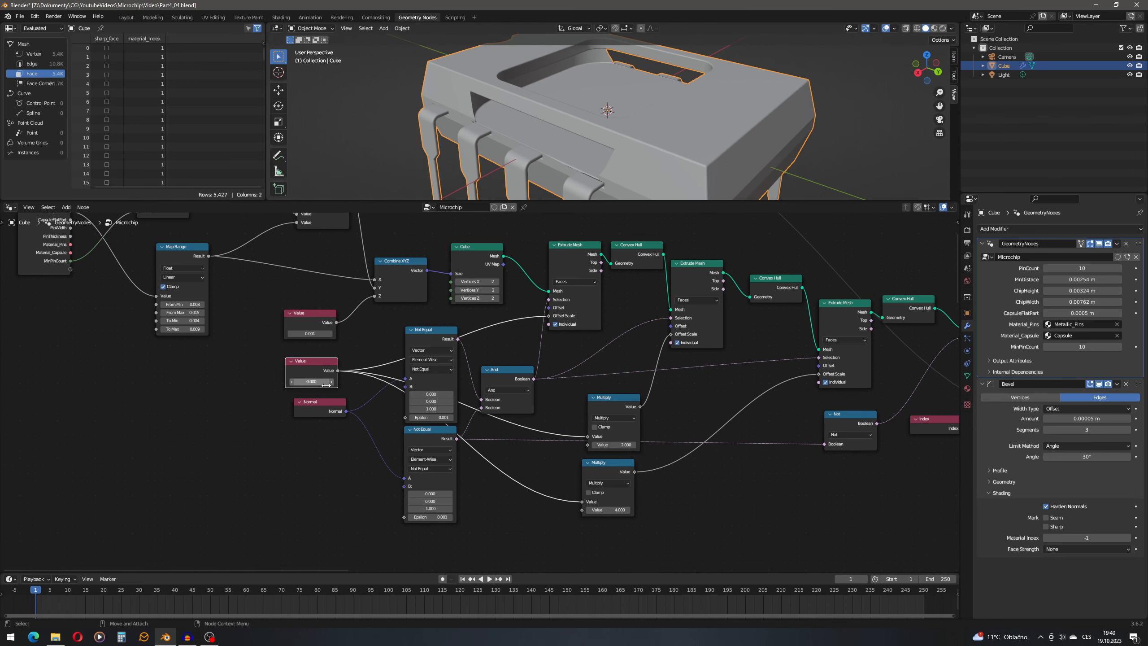
Move the Map Range node closer to Group Input and add a Math node in the space beside it.
{"action": "middle_click_drag", "start_coordinate": [200, 368], "coordinate": [368, 446]}
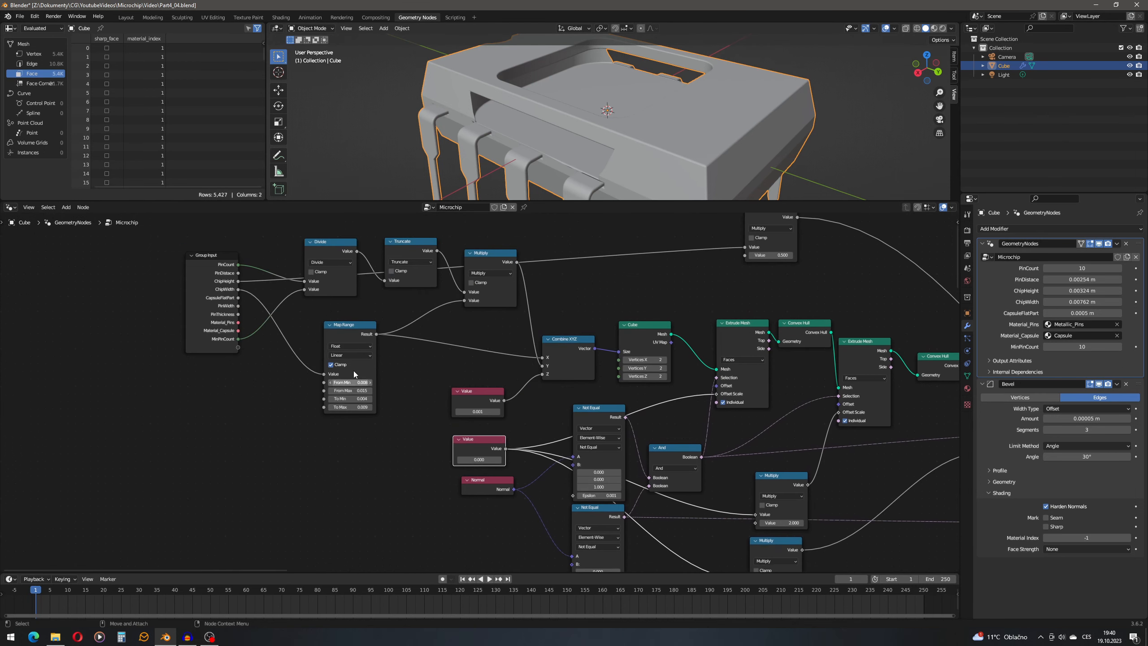
{"action": "left_click_drag", "start_coordinate": [355, 325], "coordinate": [332, 316]}
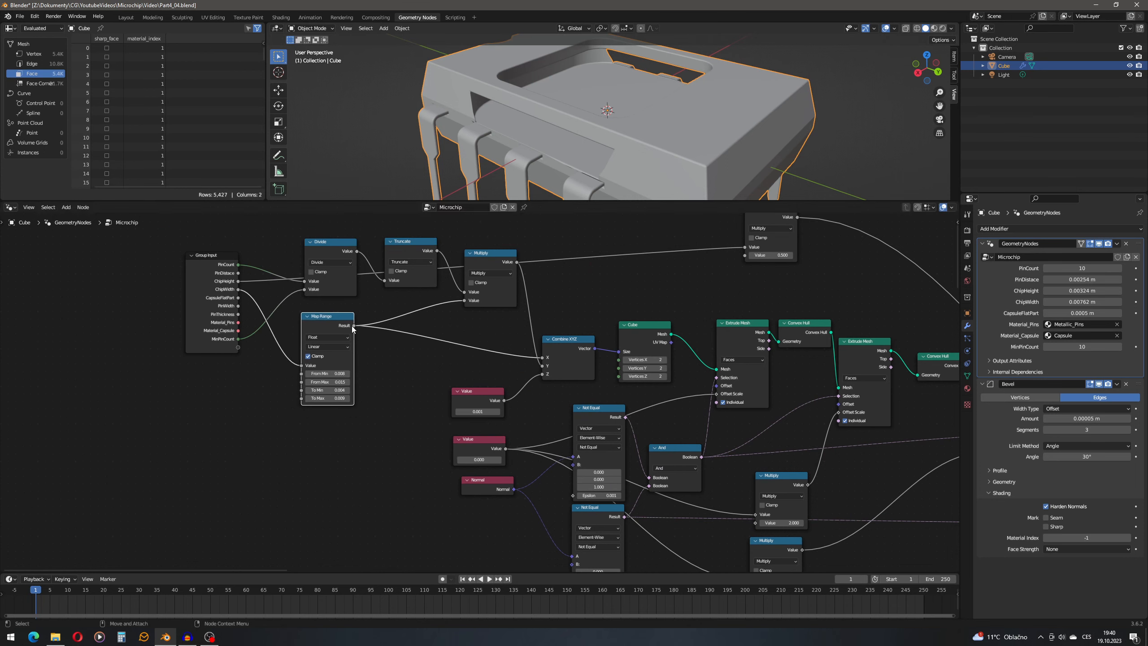
{"action": "left_click", "coordinate": [66, 209]}
{"action": "type", "text": "su"}
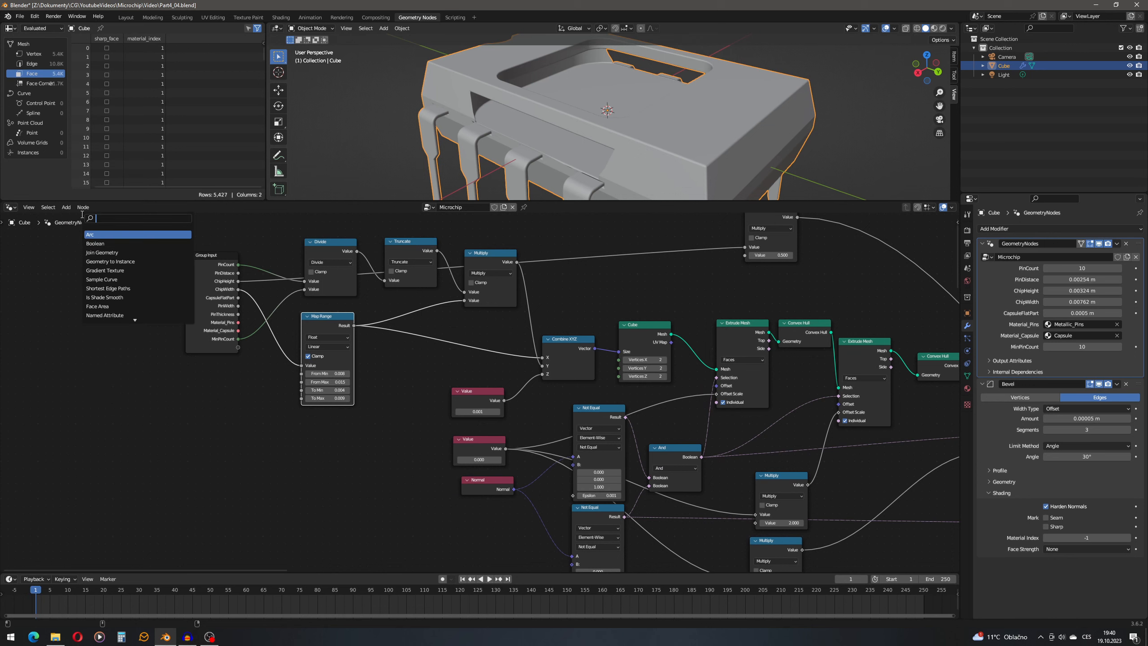
{"action": "type", "text": "b"}
{"action": "key", "text": "BackSpace"}
{"action": "key", "text": "BackSpace"}
{"action": "key", "text": "BackSpace"}
{"action": "type", "text": "mat"}
{"action": "key", "text": "Return"}
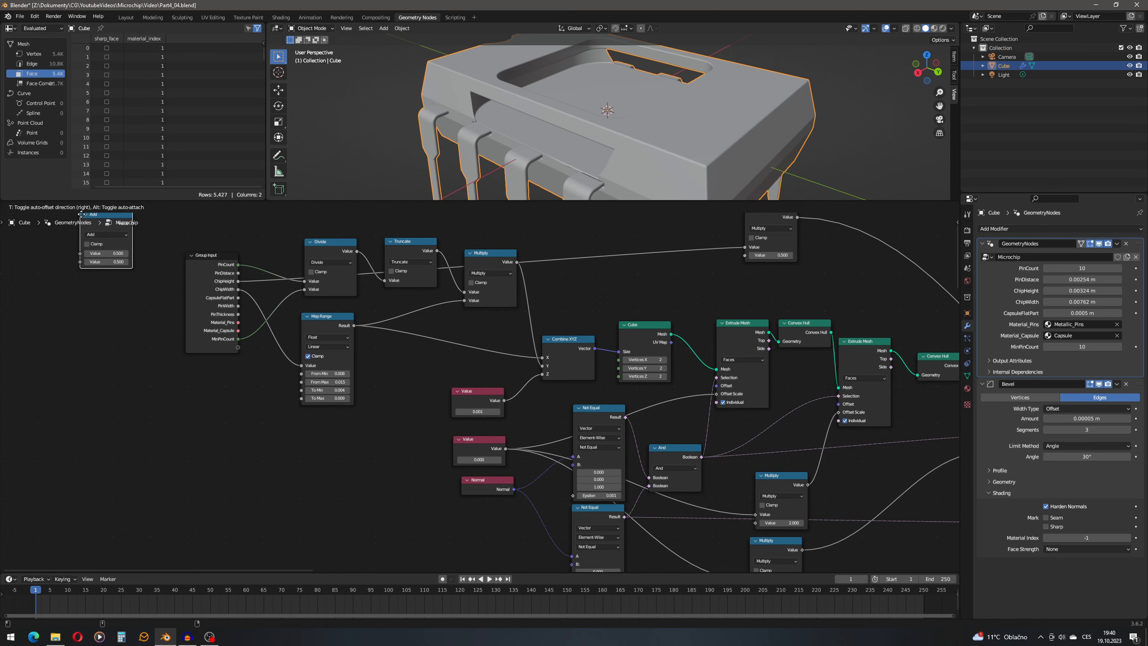
{"action": "left_click", "coordinate": [374, 353]}
Route Map Range's Result through the new Math node to Multiply and Combine XYZ, with the operation set to Subtract.
{"action": "left_click_drag", "start_coordinate": [355, 325], "coordinate": [384, 358], "text": "ctrl"}
{"action": "left_click", "coordinate": [412, 340]}
{"action": "left_click", "coordinate": [414, 368]}
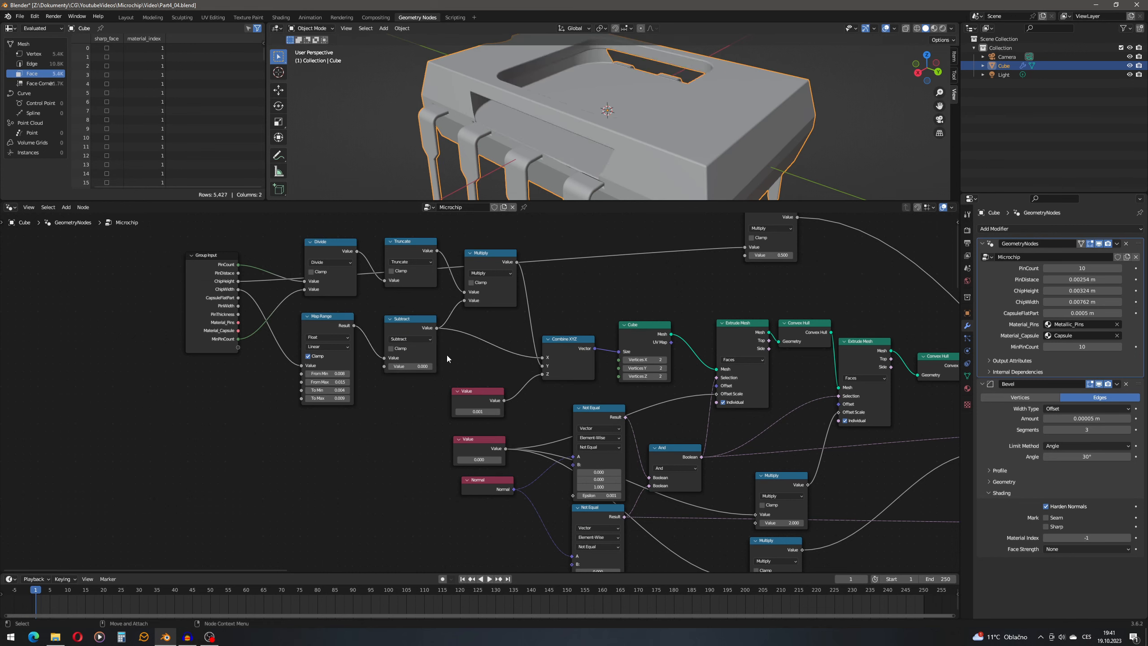
Feed the offset Value node through a new Multiply node of 14 into Subtract's second Value, and arrange both nodes below Map Range.
{"action": "left_click_drag", "start_coordinate": [483, 448], "coordinate": [330, 424]}
{"action": "type", "text": "mult"}
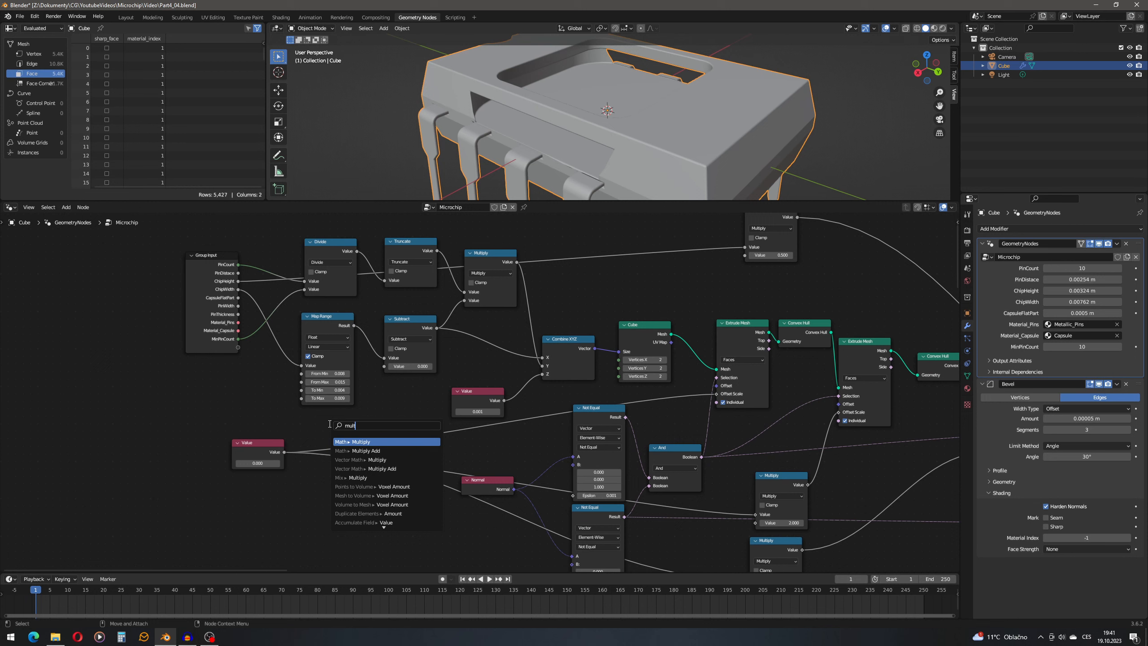
{"action": "key", "text": "Return"}
{"action": "left_click", "coordinate": [355, 469]}
{"action": "type", "text": "14"}
{"action": "key", "text": "Return"}
{"action": "left_click_drag", "start_coordinate": [381, 432], "coordinate": [385, 367]}
{"action": "left_click_drag", "start_coordinate": [242, 444], "coordinate": [216, 483]}
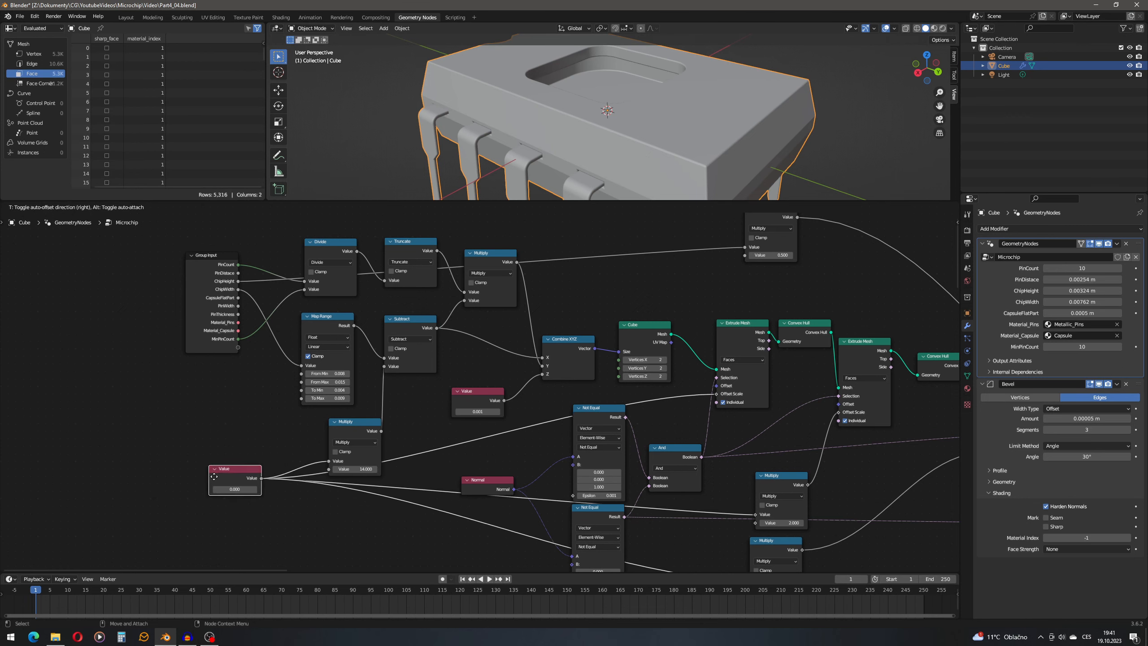
{"action": "left_click_drag", "start_coordinate": [364, 425], "coordinate": [335, 421]}
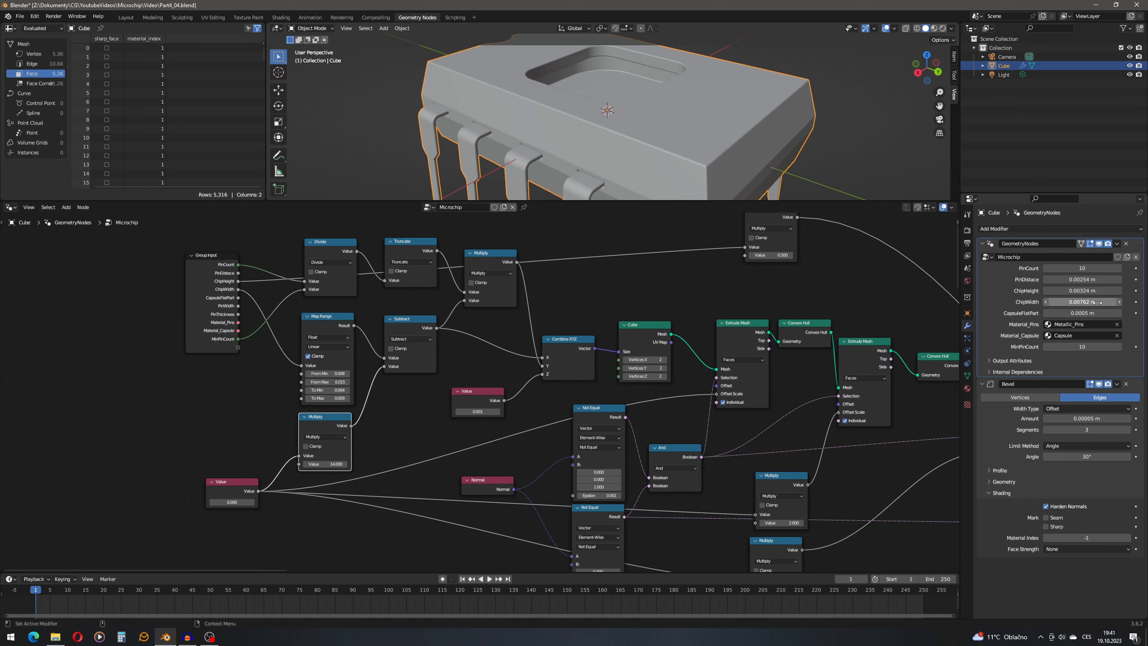
Test the recess with ChipWidth 0.0142 m and different pin counts, and restore PinCount to 10 and ChipWidth to 0.00762 m.
{"action": "mouse_move", "coordinate": [1085, 302]}
{"action": "left_mouse_down"}
{"action": "mouse_move", "coordinate": [1120, 302]}
{"action": "mouse_move", "coordinate": [1053, 301]}
{"action": "mouse_move", "coordinate": [1094, 301]}
{"action": "mouse_move", "coordinate": [1053, 301]}
{"action": "mouse_move", "coordinate": [1083, 302]}
{"action": "left_mouse_up"}
{"action": "scroll", "coordinate": [750, 116], "scroll_direction": "down", "scroll_amount": 5}
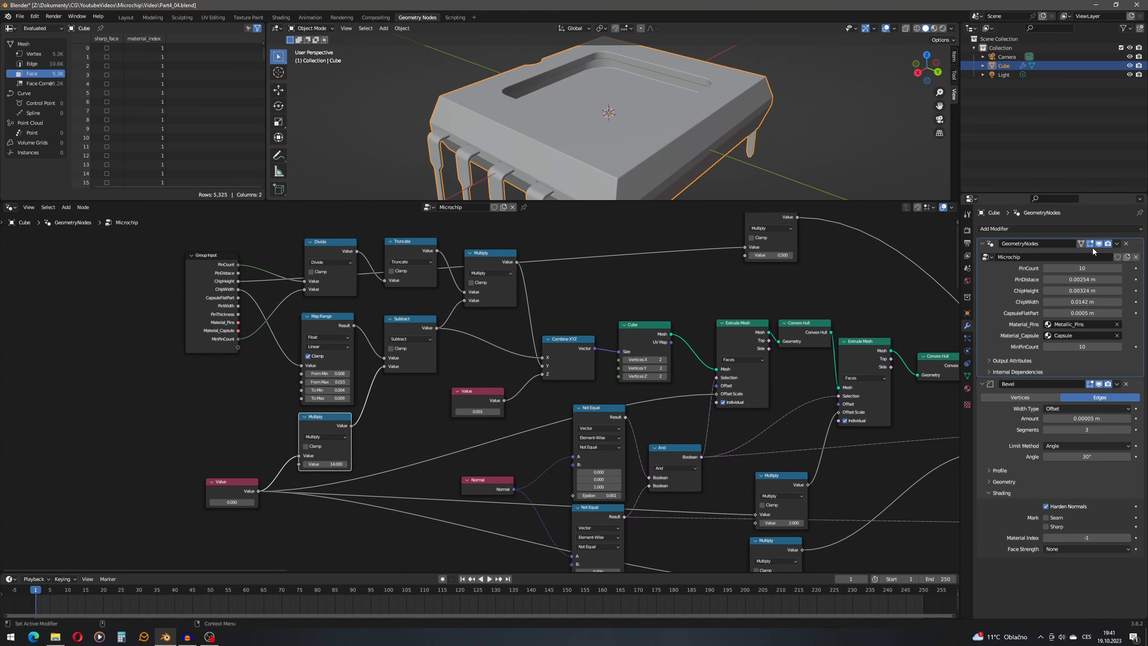
{"action": "left_click", "coordinate": [1119, 269]}
{"action": "left_click_drag", "start_coordinate": [1120, 268], "coordinate": [1144, 268]}
{"action": "middle_click_drag", "start_coordinate": [761, 144], "coordinate": [696, 126]}
{"action": "left_click", "coordinate": [1071, 268]}
{"action": "type", "text": "10"}
{"action": "key", "text": "Return"}
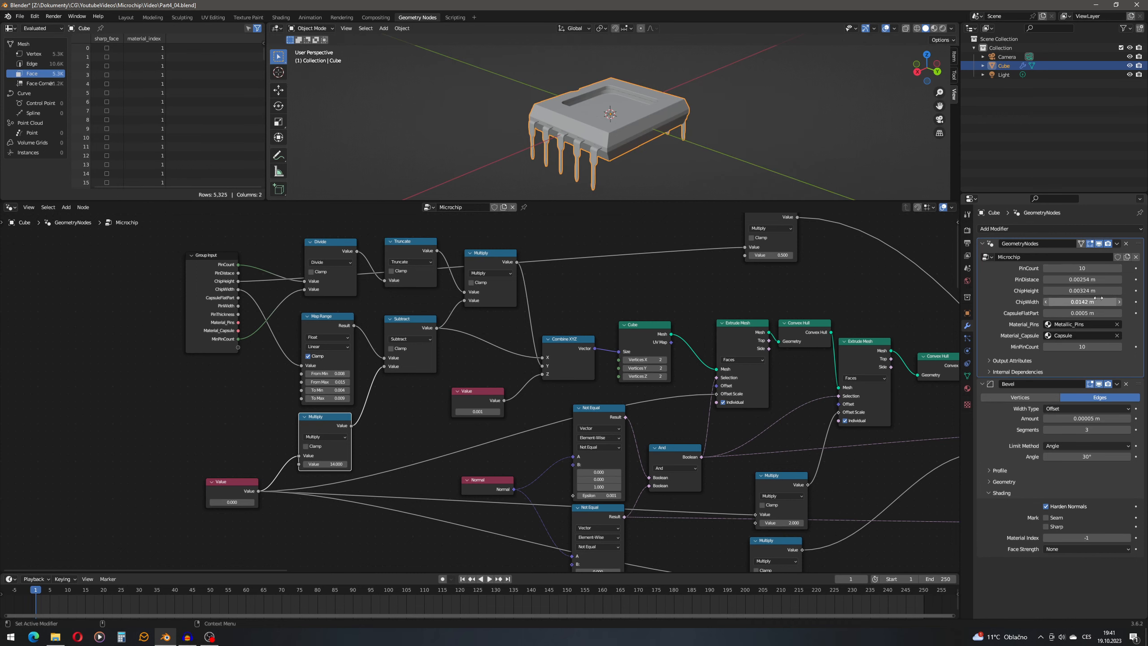
{"action": "left_click_drag", "start_coordinate": [1098, 300], "coordinate": [1072, 301]}
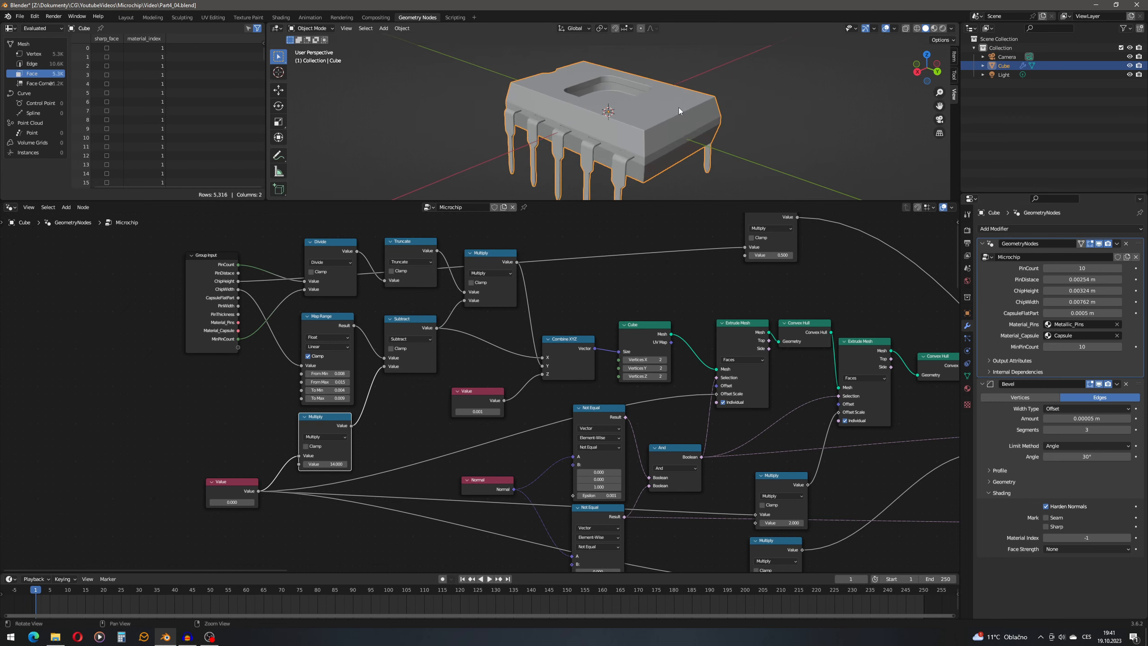
{"action": "middle_click_drag", "start_coordinate": [678, 108], "coordinate": [657, 68]}
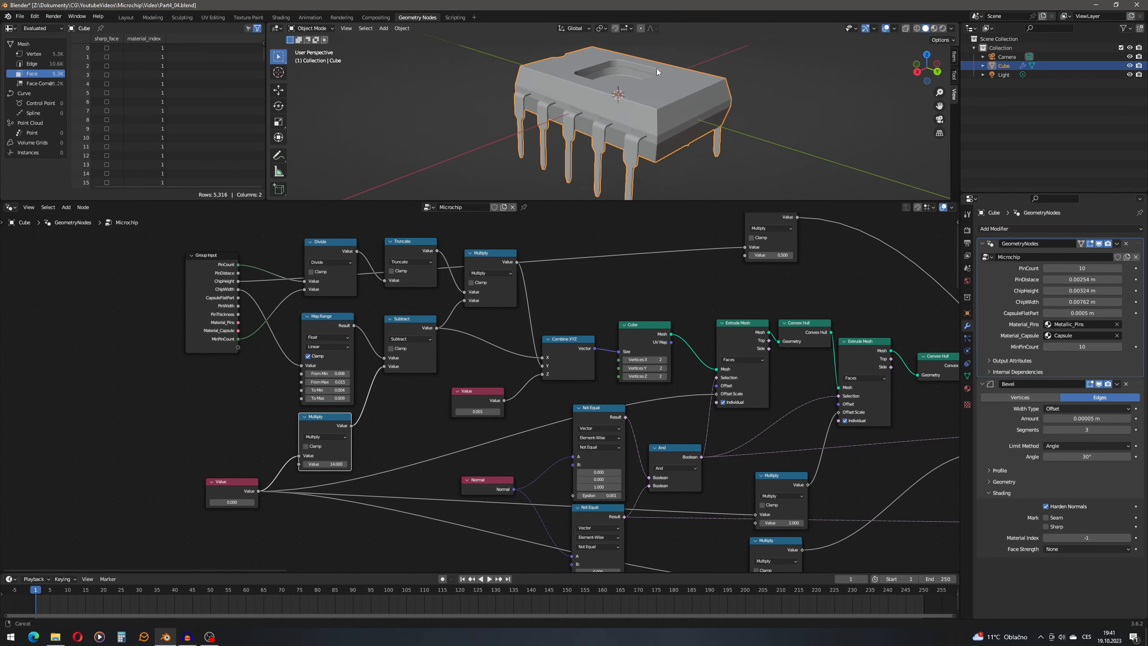
Try a larger offset in the Value node that feeds the Multiply of 14 and the Extrude Mesh steps.
{"action": "middle_click_drag", "start_coordinate": [224, 514], "coordinate": [309, 490]}
{"action": "scroll", "coordinate": [308, 490], "scroll_direction": "up", "scroll_amount": 2}
{"action": "left_click", "coordinate": [319, 490]}
{"action": "type", "text": "0.0001"}
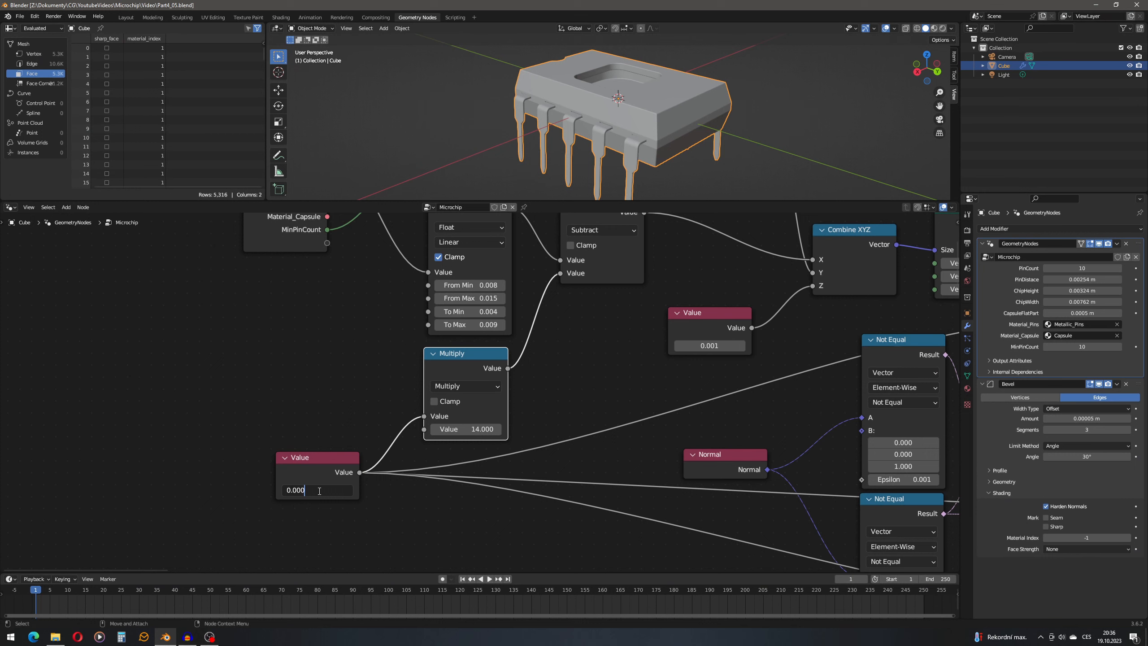
{"action": "key", "text": "Return"}
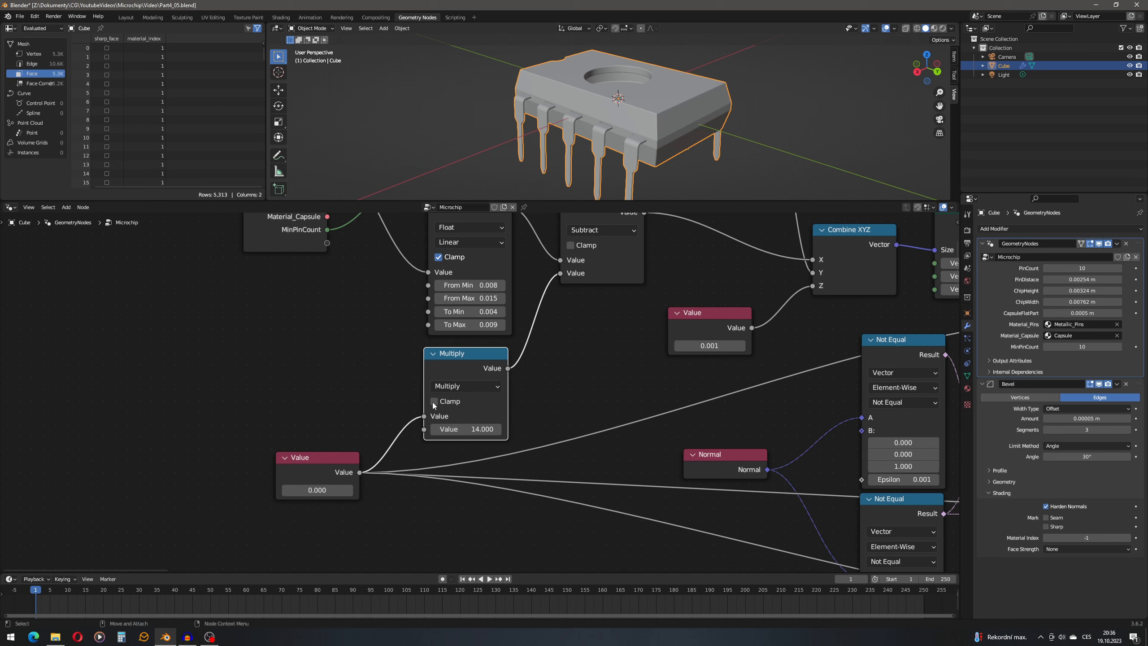
Test the recess with PinCount 30 and 40, and set PinCount back to 10.
{"action": "scroll", "coordinate": [637, 89], "scroll_direction": "up", "scroll_amount": 5}
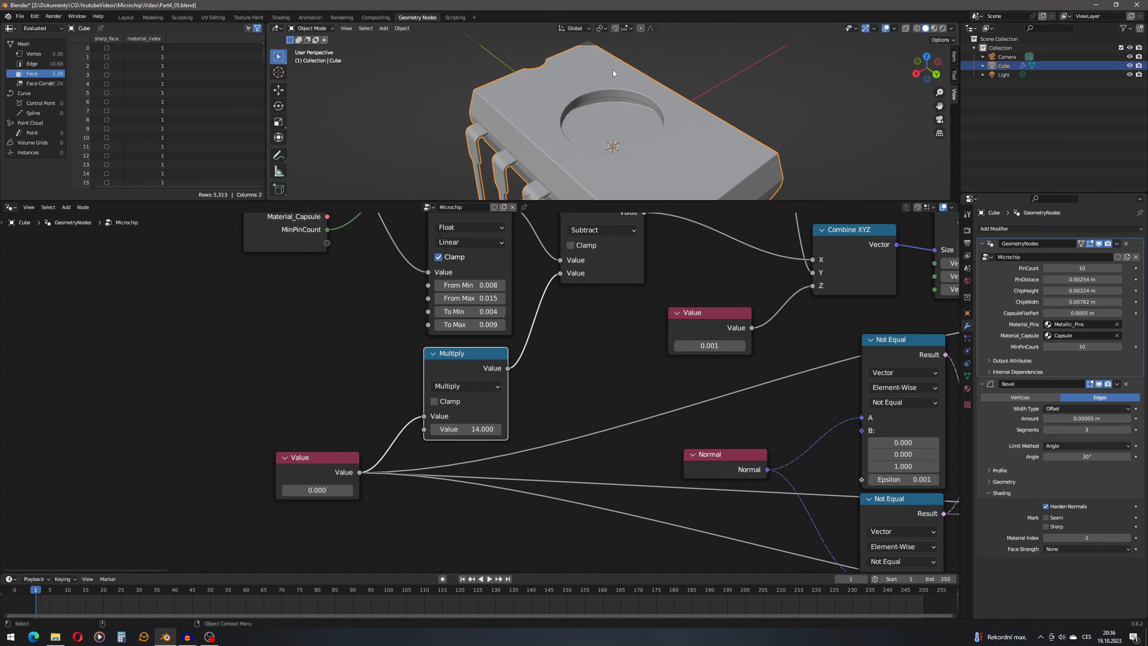
{"action": "double_click", "coordinate": [1116, 268]}
{"action": "type", "text": "30"}
{"action": "key", "text": "Return"}
{"action": "left_click", "coordinate": [1081, 267]}
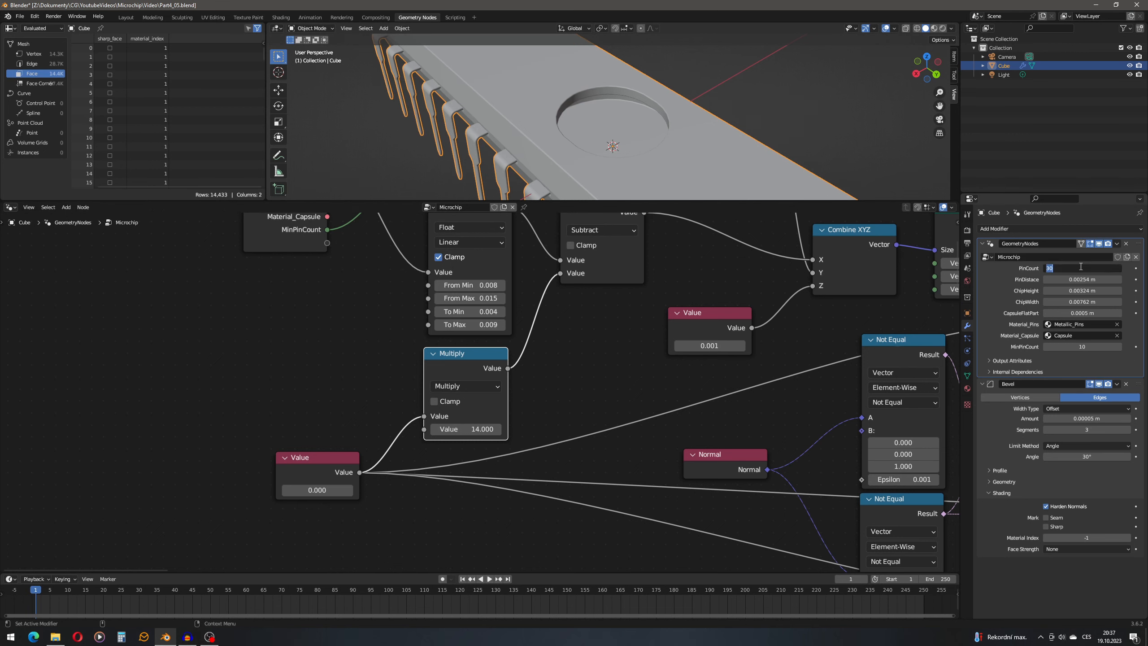
{"action": "type", "text": "40"}
{"action": "key", "text": "Return"}
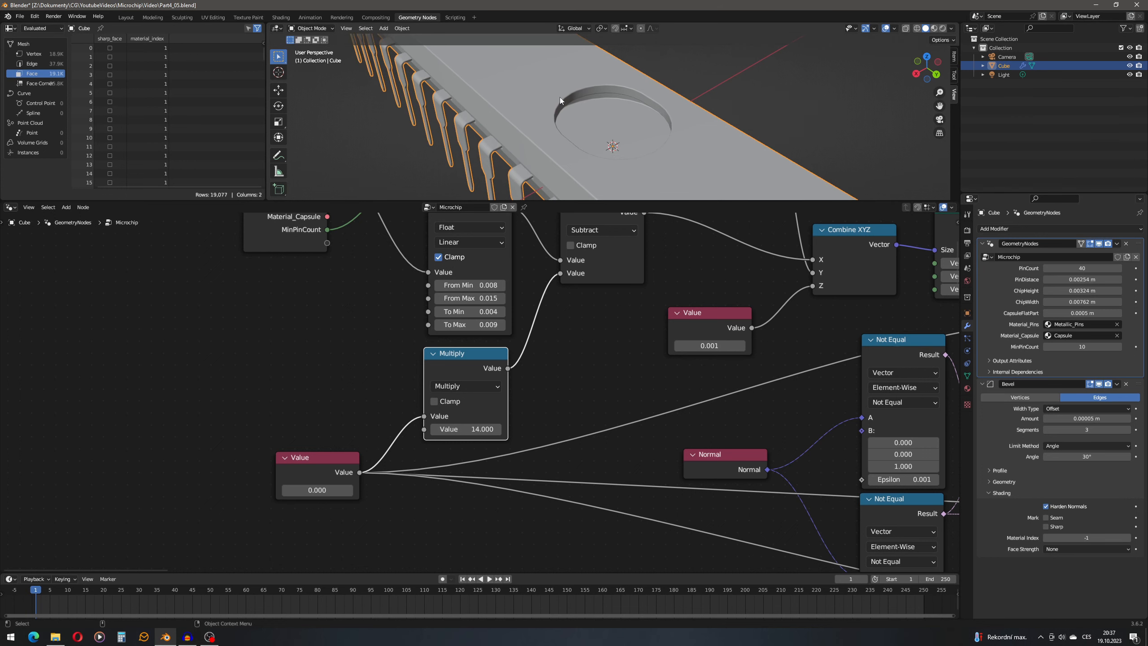
{"action": "left_click", "coordinate": [1085, 269]}
{"action": "type", "text": "10"}
{"action": "key", "text": "Return"}
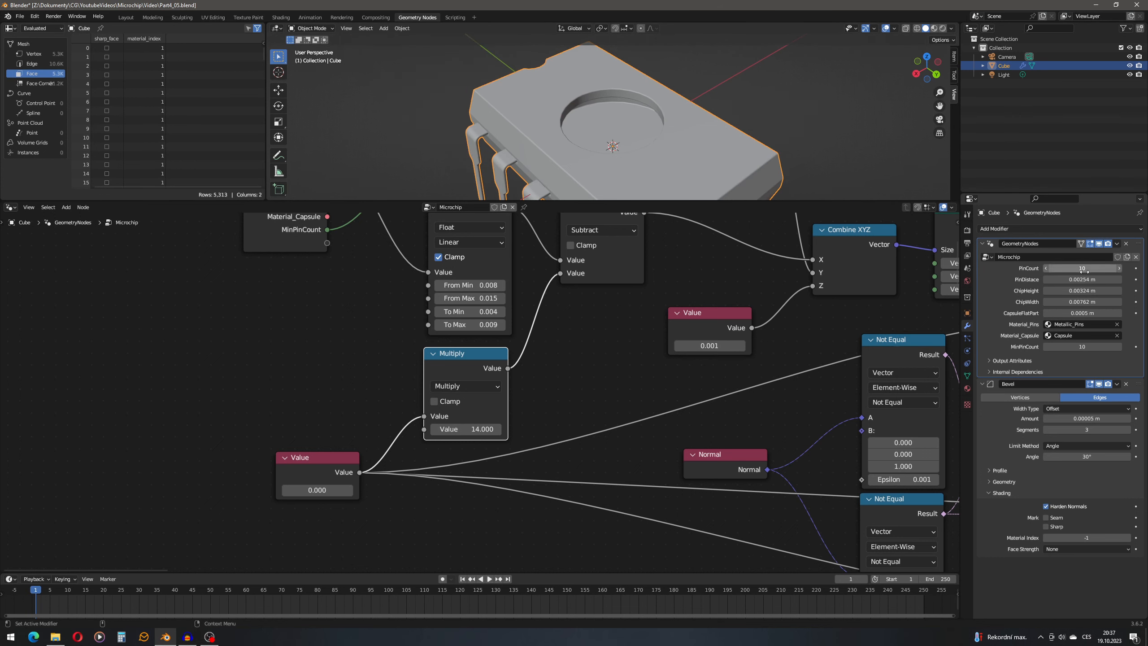
Try 0.0005 and a smaller offset in the Value node that feeds the Multiply of 14.
{"action": "middle_click_drag", "start_coordinate": [274, 495], "coordinate": [384, 474]}
{"action": "scroll", "coordinate": [384, 474], "scroll_direction": "up", "scroll_amount": 3}
{"action": "left_click", "coordinate": [427, 490]}
{"action": "type", "text": "0.0003"}
{"action": "key", "text": "BackSpace"}
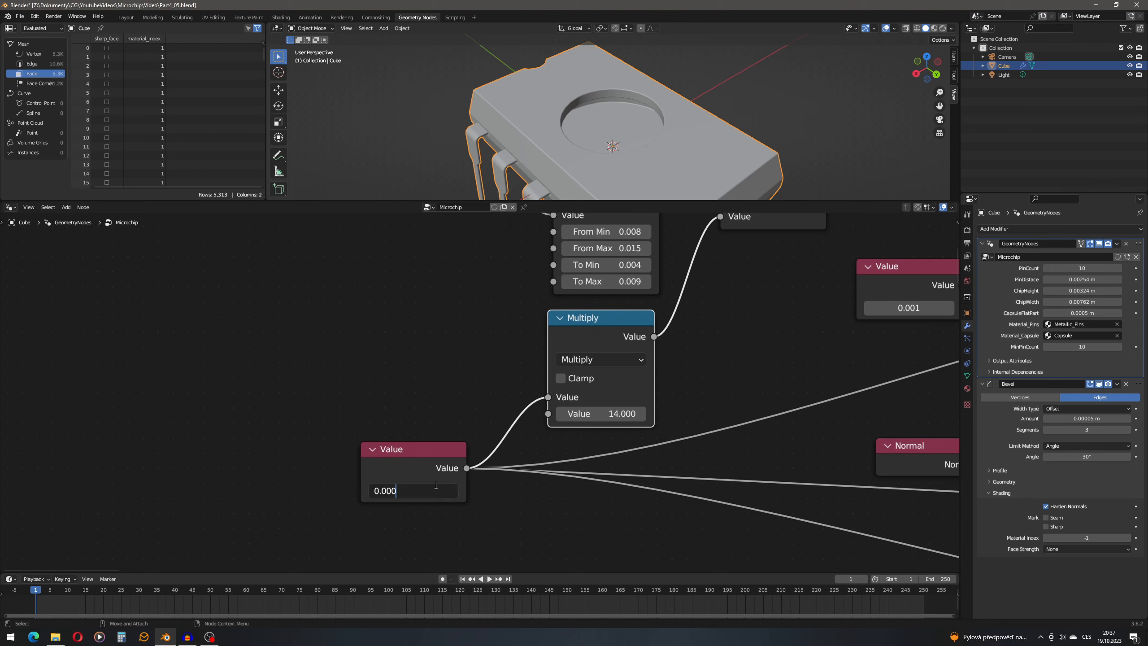
{"action": "type", "text": "5"}
{"action": "key", "text": "Return"}
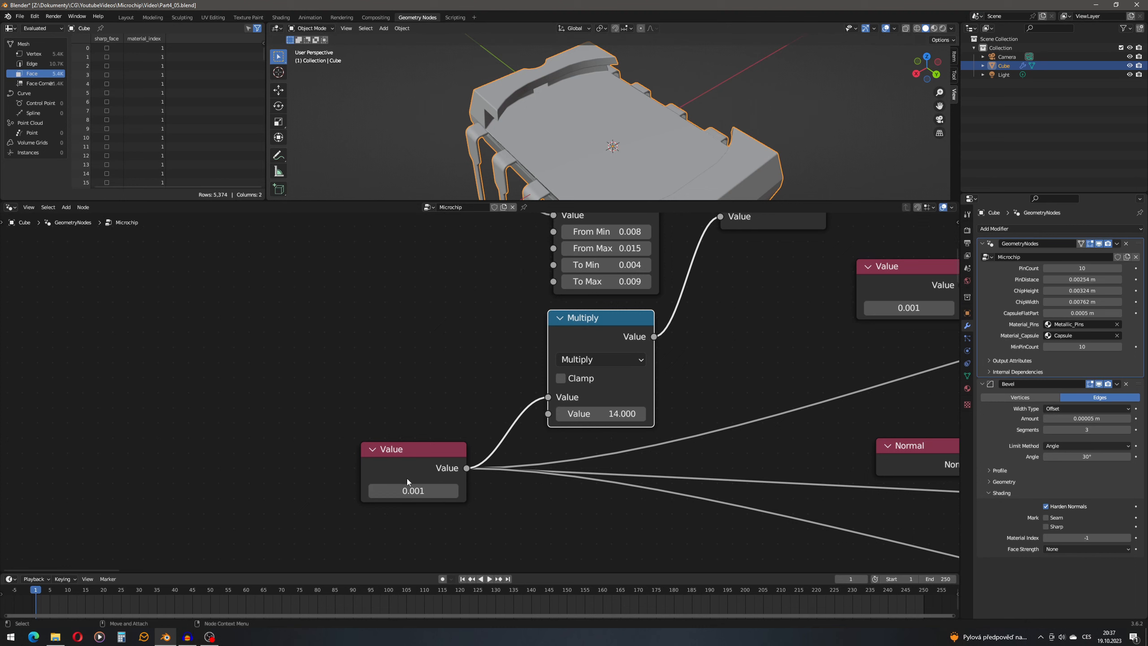
{"action": "left_click", "coordinate": [417, 483]}
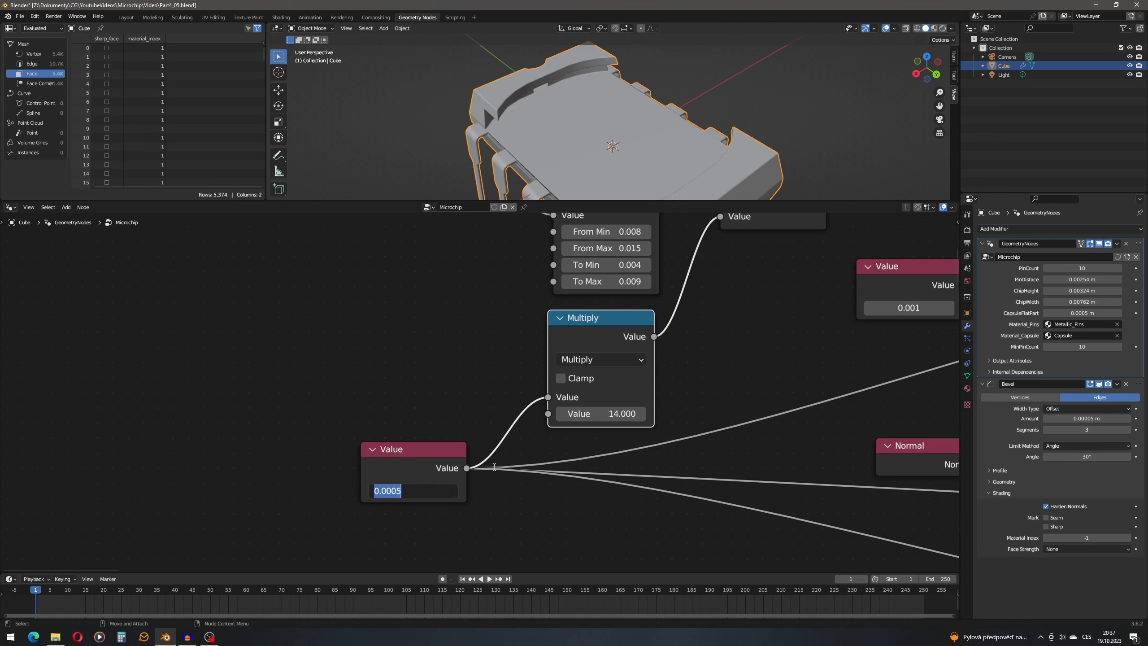
{"action": "key", "text": "Return"}
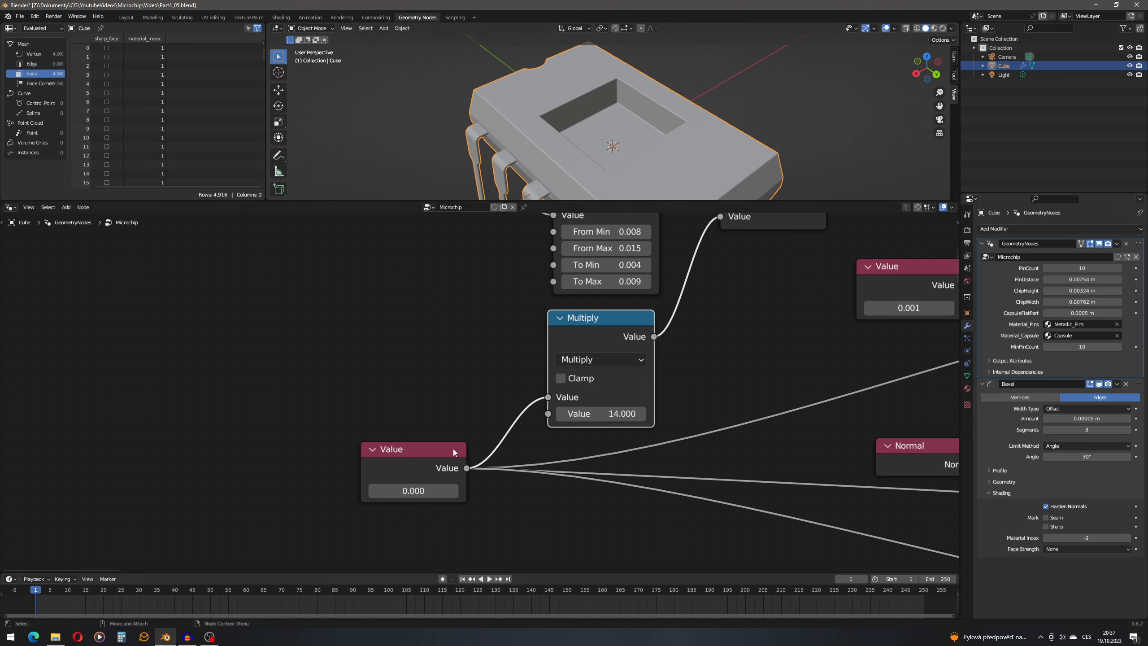
Add a Clamp node and transfer all of the offset Value node's outgoing links to its Result output.
{"action": "left_click", "coordinate": [66, 206]}
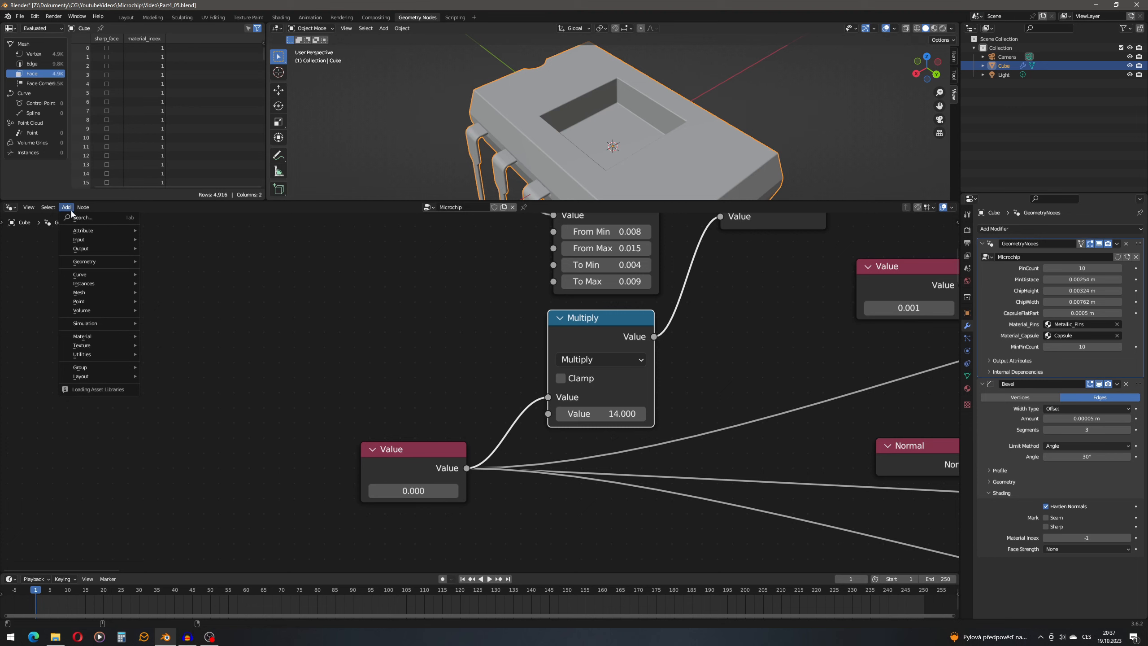
{"action": "left_click", "coordinate": [73, 215]}
{"action": "type", "text": "clamp"}
{"action": "key", "text": "Return"}
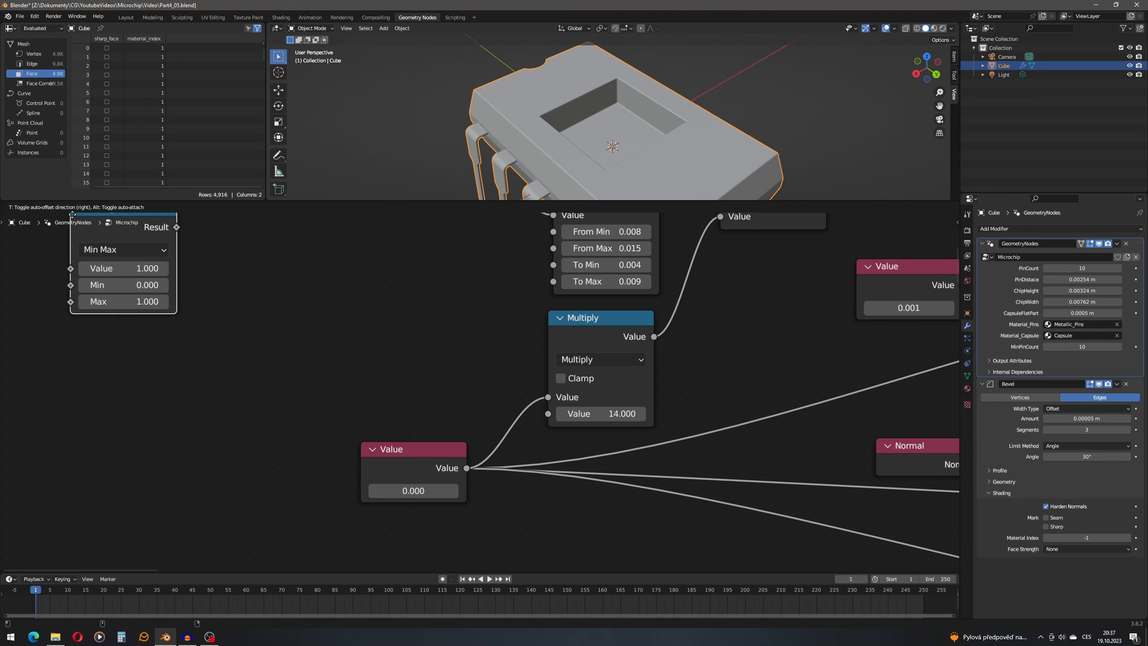
{"action": "left_click", "coordinate": [496, 509]}
{"action": "left_click_drag", "start_coordinate": [467, 467], "coordinate": [593, 518], "text": "ctrl"}
Place the Clamp node beside the Multiply of 14 and delete the disconnected Value node.
{"action": "left_click_drag", "start_coordinate": [563, 504], "coordinate": [468, 393]}
{"action": "left_click_drag", "start_coordinate": [378, 447], "coordinate": [202, 380]}
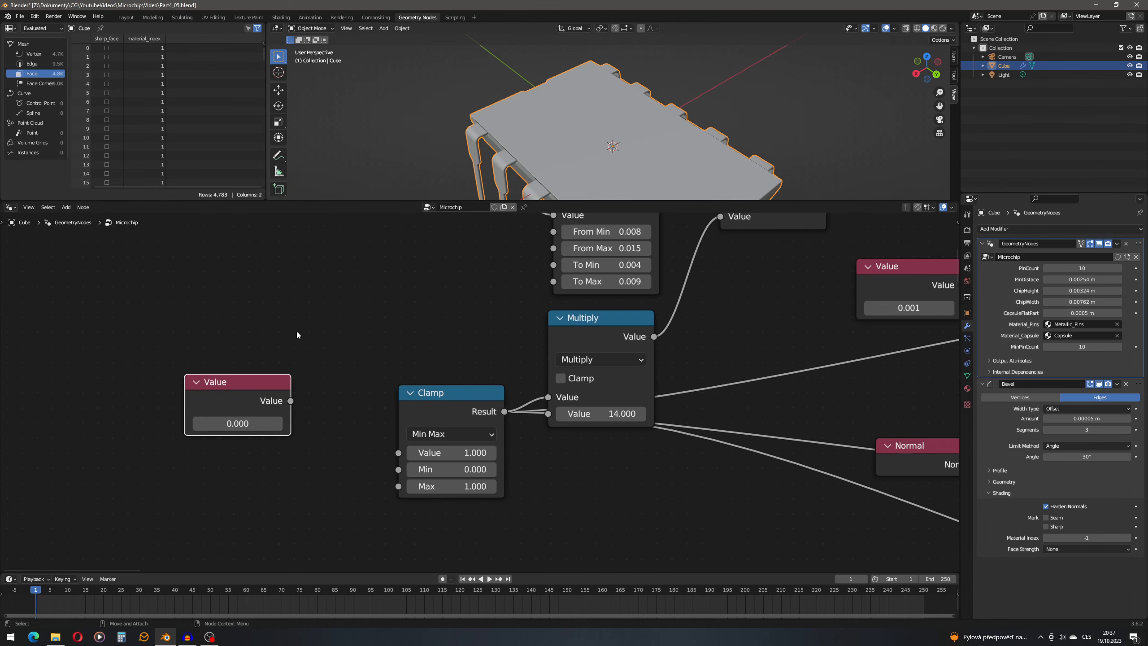
{"action": "key", "text": "x"}
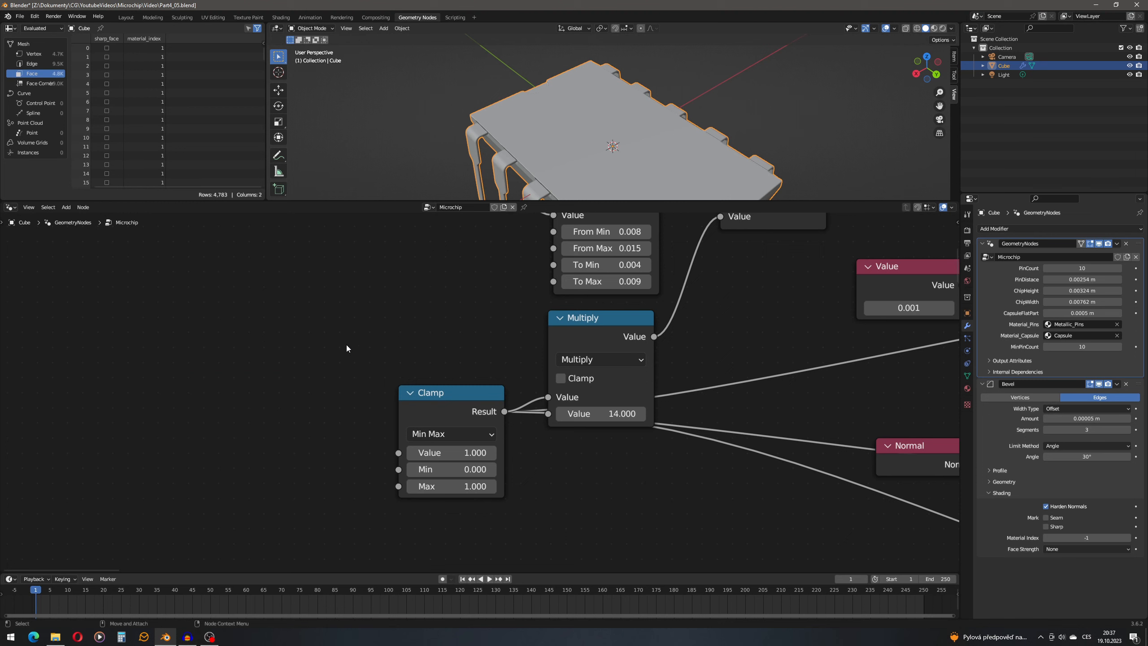
Set the Clamp node's Value to 0.0001 and its Min to 0.00001.
{"action": "left_click", "coordinate": [466, 452]}
{"action": "type", "text": "0.0001"}
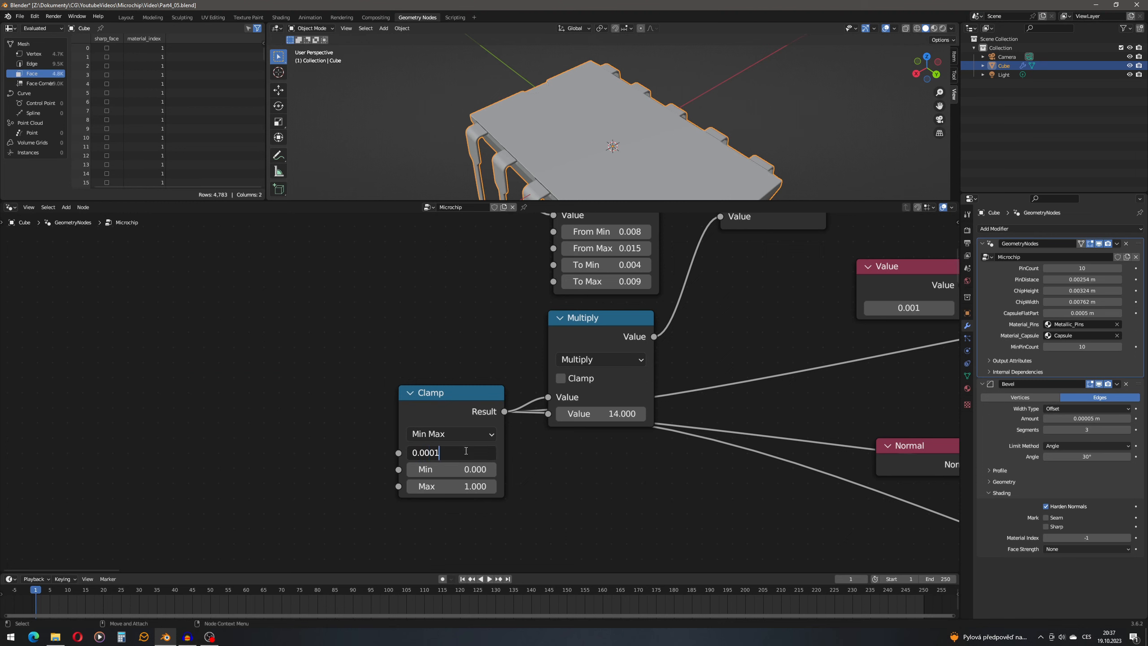
{"action": "key", "text": "Return"}
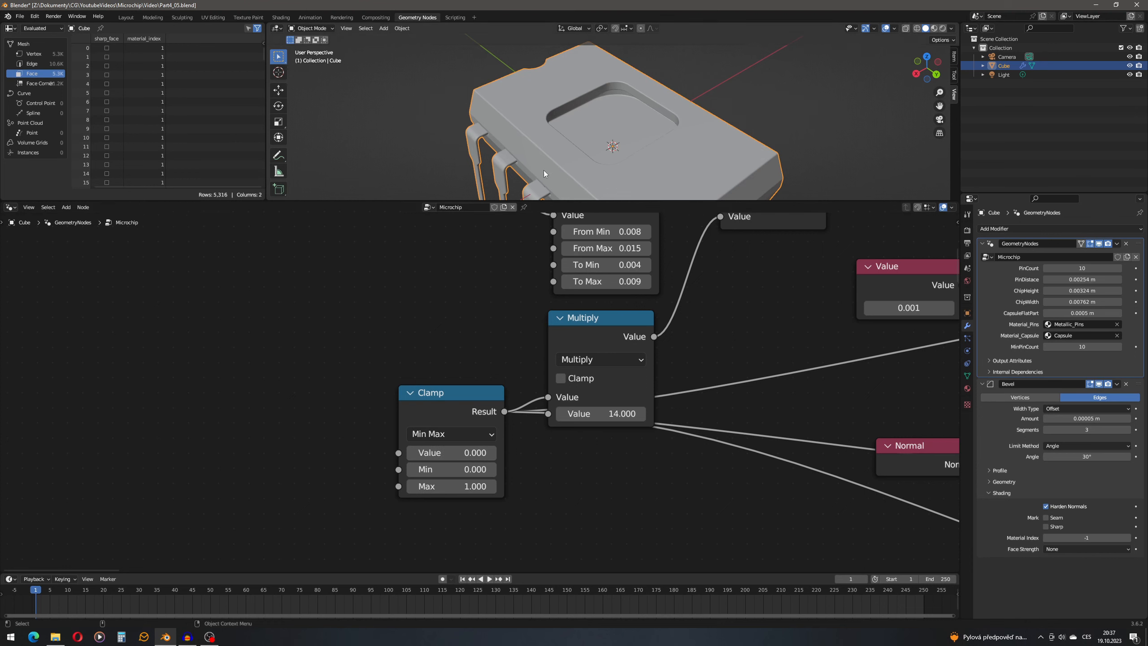
{"action": "left_click", "coordinate": [473, 470]}
{"action": "type", "text": "0.0"}
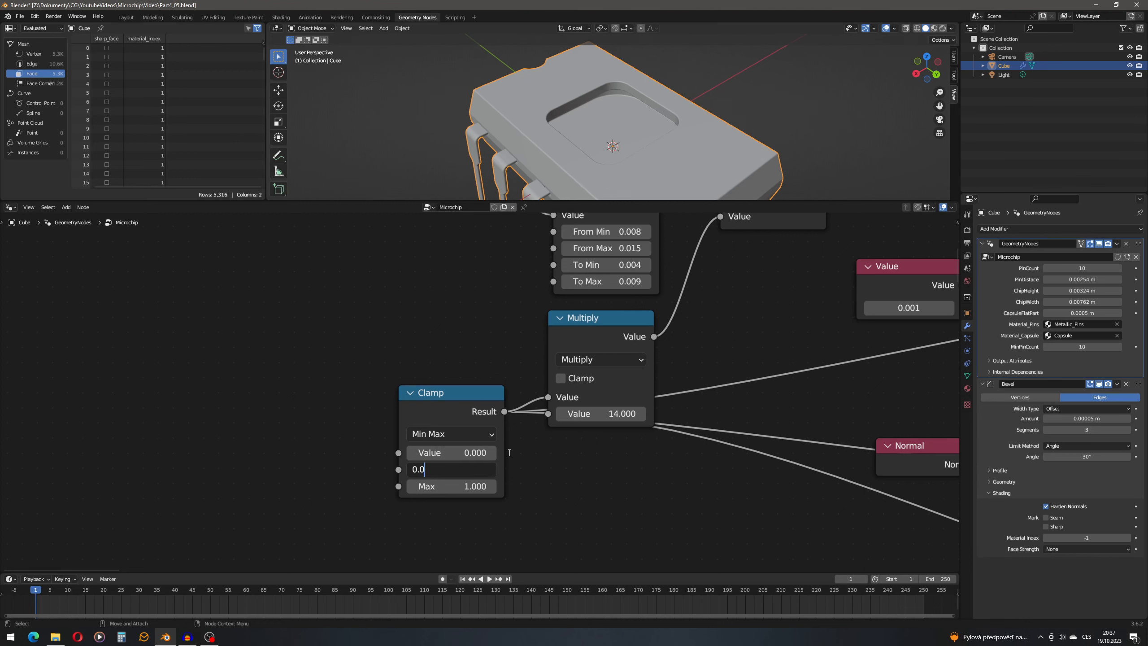
{"action": "type", "text": "0001"}
{"action": "key", "text": "Return"}
Lower the Clamp node's Max to below 0.001 and raise its Value to 2.84 to test the upper limit.
{"action": "left_click", "coordinate": [489, 484]}
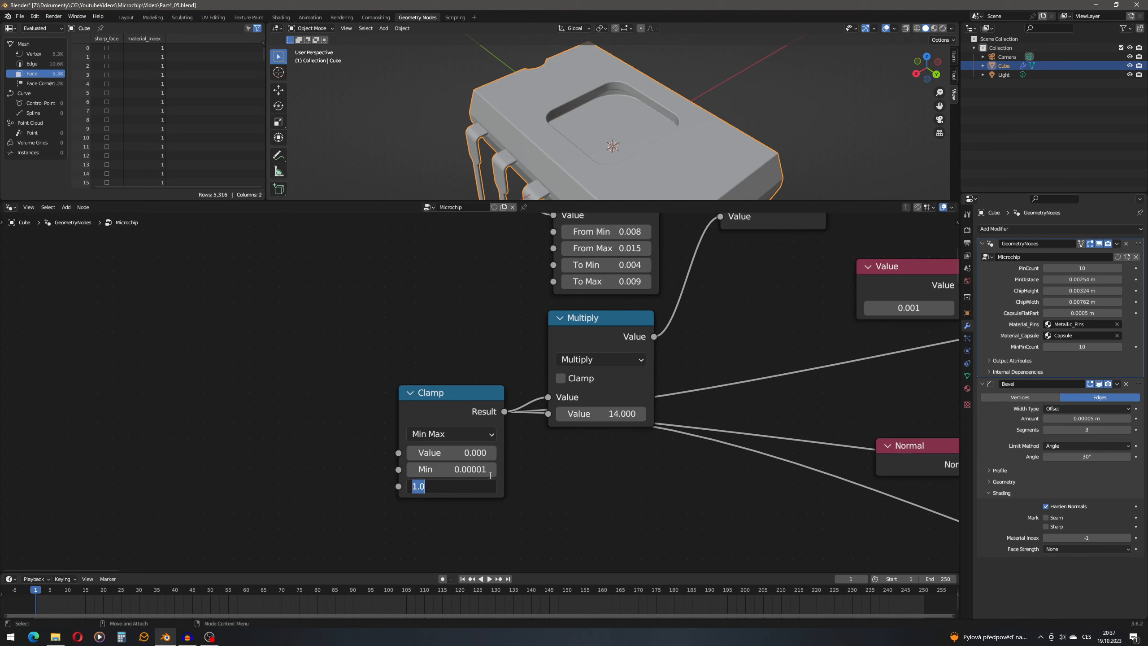
{"action": "type", "text": "0"}
{"action": "type", "text": ".000"}
{"action": "type", "text": "0"}
{"action": "key", "text": "Return"}
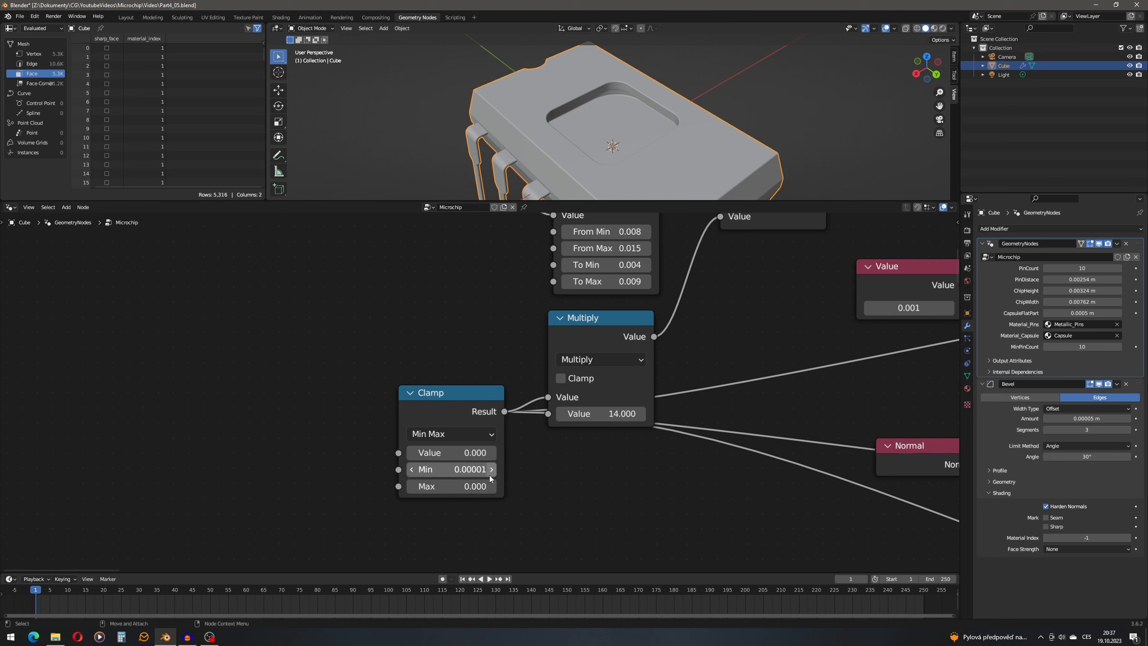
{"action": "middle_click_drag", "start_coordinate": [591, 138], "coordinate": [576, 122]}
{"action": "left_click_drag", "start_coordinate": [452, 452], "coordinate": [489, 452]}
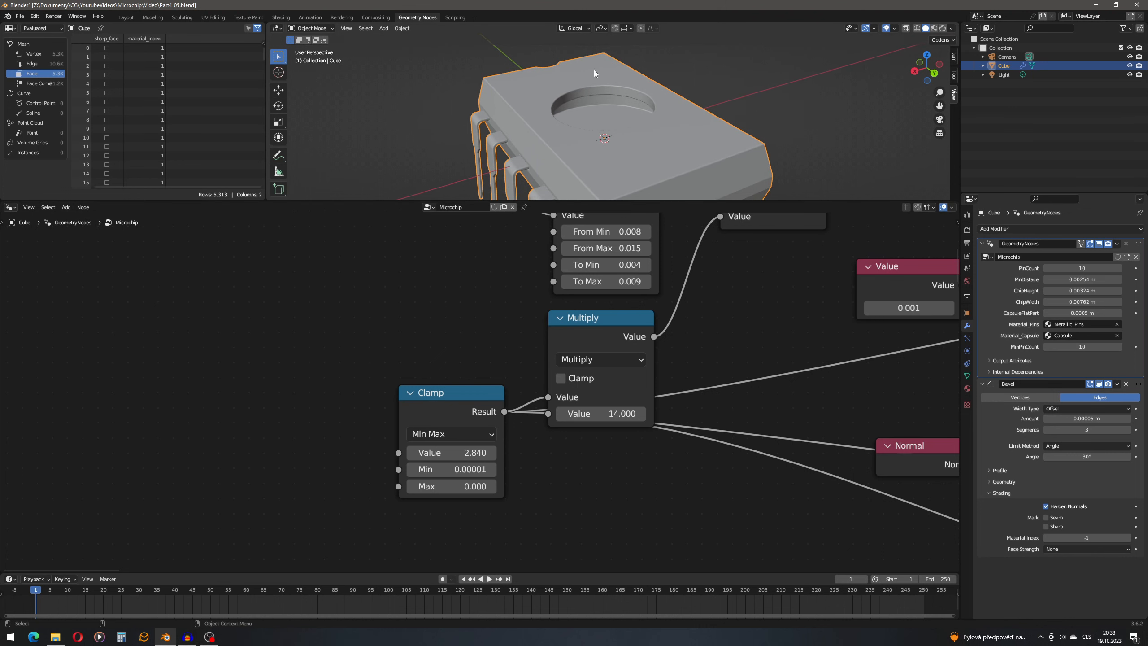
Reset the Clamp node's Value to a small number, widen ChipWidth to 0.0152 m and raise Max to about 0.001.
{"action": "left_click", "coordinate": [479, 453]}
{"action": "key", "text": "BackSpace"}
{"action": "type", "text": "0.000"}
{"action": "key", "text": "Return"}
{"action": "left_click_drag", "start_coordinate": [1080, 304], "coordinate": [1119, 304]}
{"action": "left_click", "coordinate": [466, 486]}
{"action": "type", "text": "0.0003"}
{"action": "key", "text": "BackSpace"}
{"action": "key", "text": "Return"}
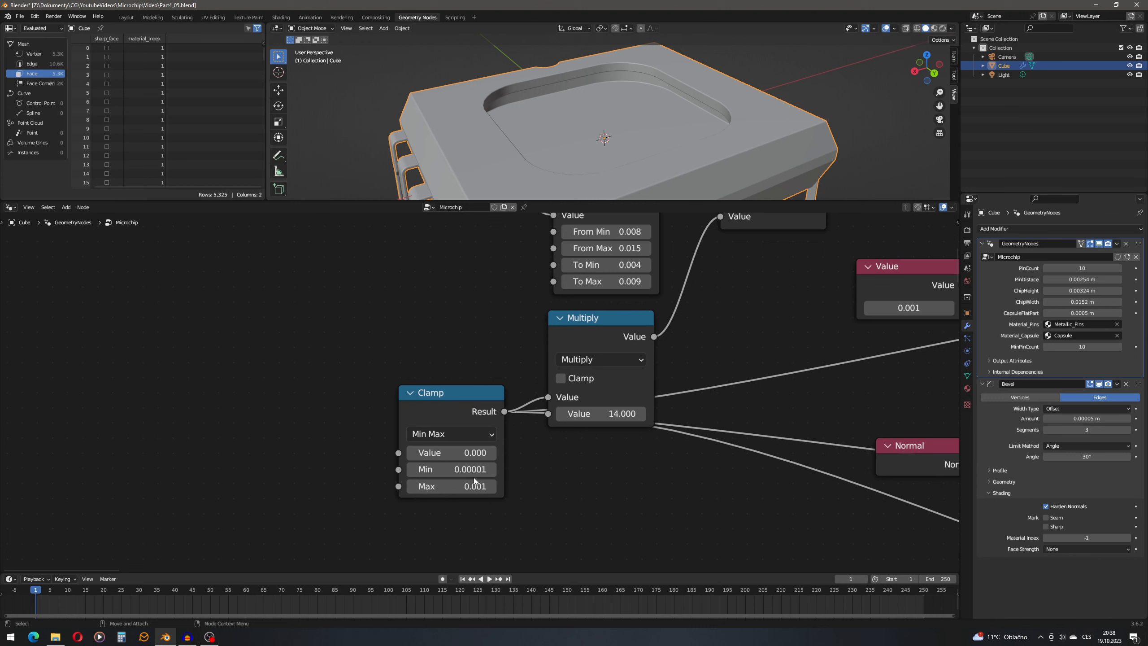
Set the Clamp node's Value to 0.0006 and check the recess on the widened chip.
{"action": "left_click", "coordinate": [482, 451]}
{"action": "left_click", "coordinate": [482, 450]}
{"action": "key", "text": "BackSpace"}
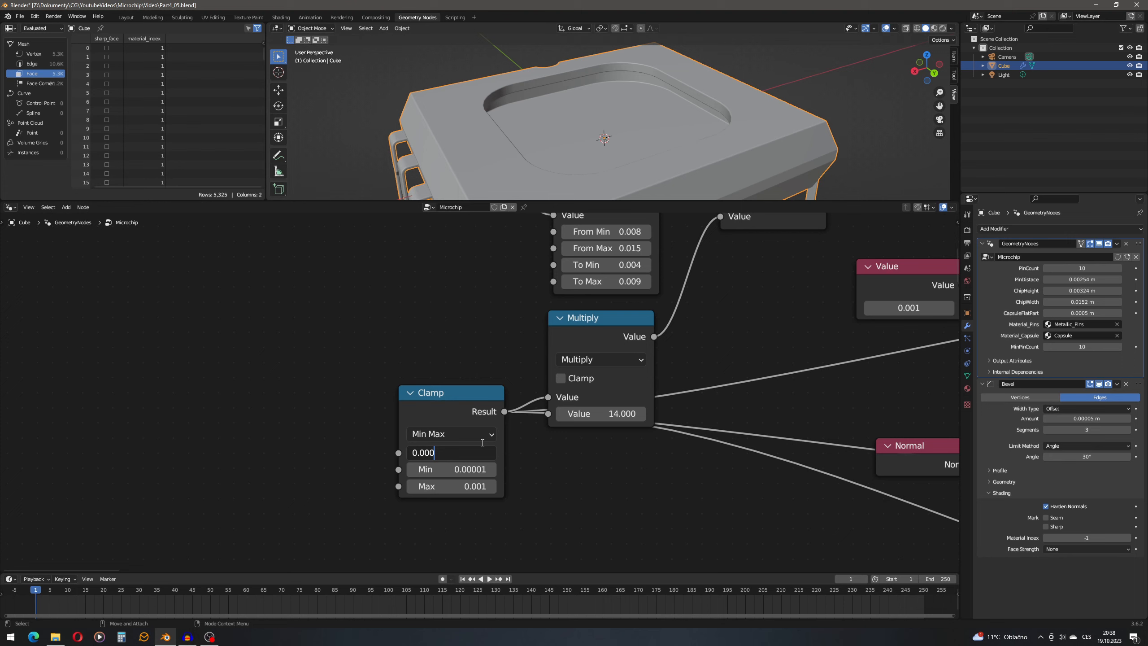
{"action": "type", "text": "6"}
{"action": "key", "text": "Return"}
{"action": "scroll", "coordinate": [560, 149], "scroll_direction": "down", "scroll_amount": 5}
{"action": "middle_click_drag", "start_coordinate": [590, 136], "coordinate": [564, 149]}
{"action": "scroll", "coordinate": [458, 314], "scroll_direction": "down", "scroll_amount": 2}
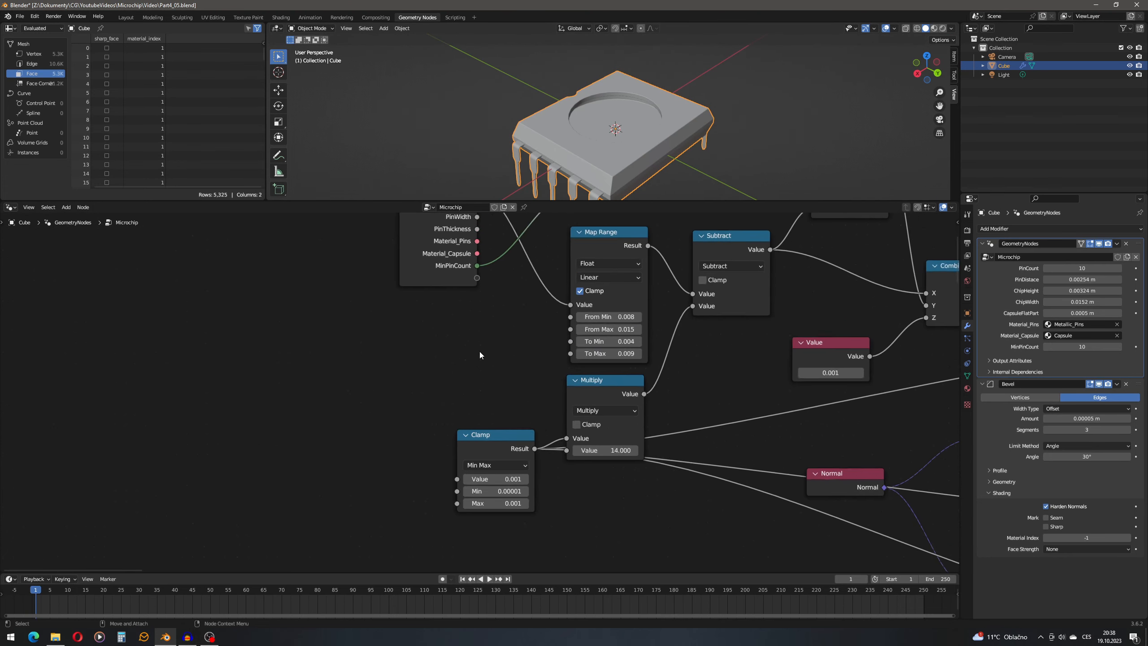
Duplicate the Map Range node near the Clamp node and connect the Group Input's ChipWidth to the duplicate's Value.
{"action": "middle_click_drag", "start_coordinate": [479, 352], "coordinate": [557, 459]}
{"action": "scroll", "coordinate": [556, 460], "scroll_direction": "down", "scroll_amount": 1}
{"action": "left_click_drag", "start_coordinate": [523, 307], "coordinate": [452, 307]}
{"action": "left_click", "coordinate": [667, 361]}
{"action": "key", "text": "shift+d"}
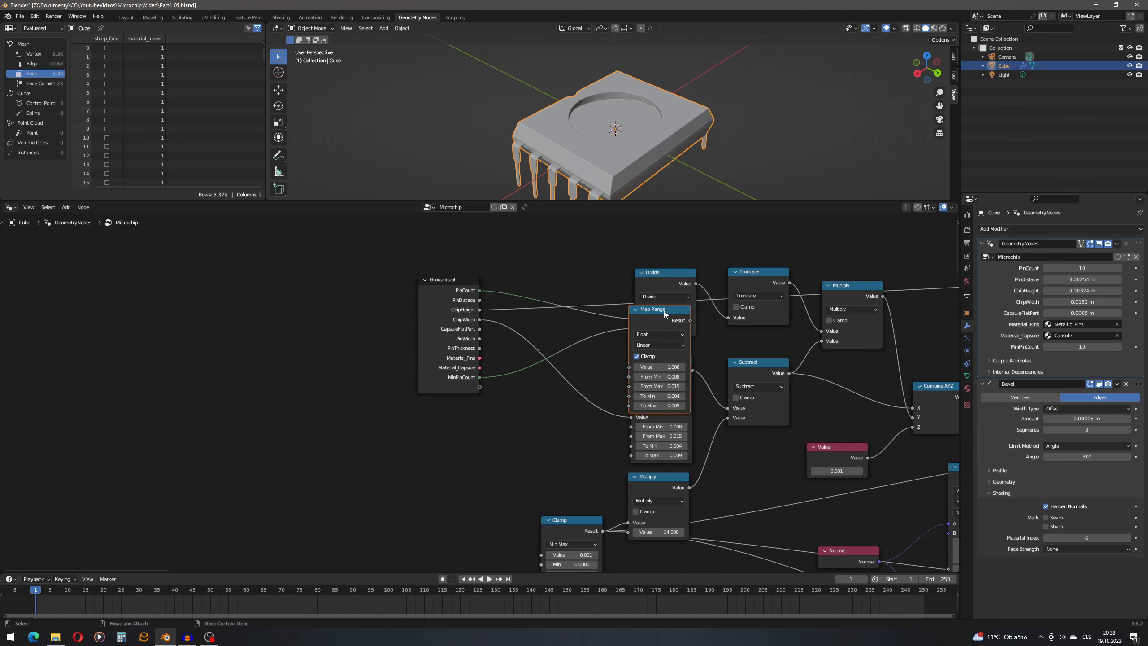
{"action": "left_click", "coordinate": [504, 435]}
{"action": "left_click_drag", "start_coordinate": [468, 276], "coordinate": [405, 269]}
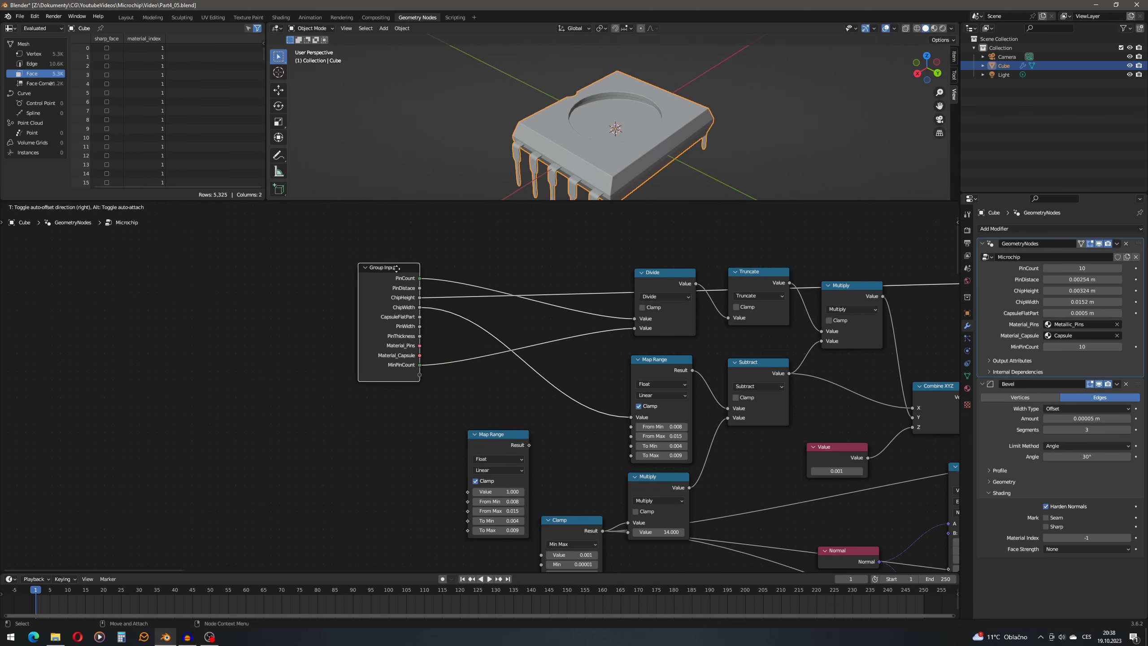
{"action": "left_click_drag", "start_coordinate": [417, 311], "coordinate": [480, 495]}
Set the duplicated Map Range's To Min to a value below 0.0005 and its To Max to about 0.001.
{"action": "middle_click_drag", "start_coordinate": [545, 472], "coordinate": [540, 383]}
{"action": "scroll", "coordinate": [493, 412], "scroll_direction": "up", "scroll_amount": 4}
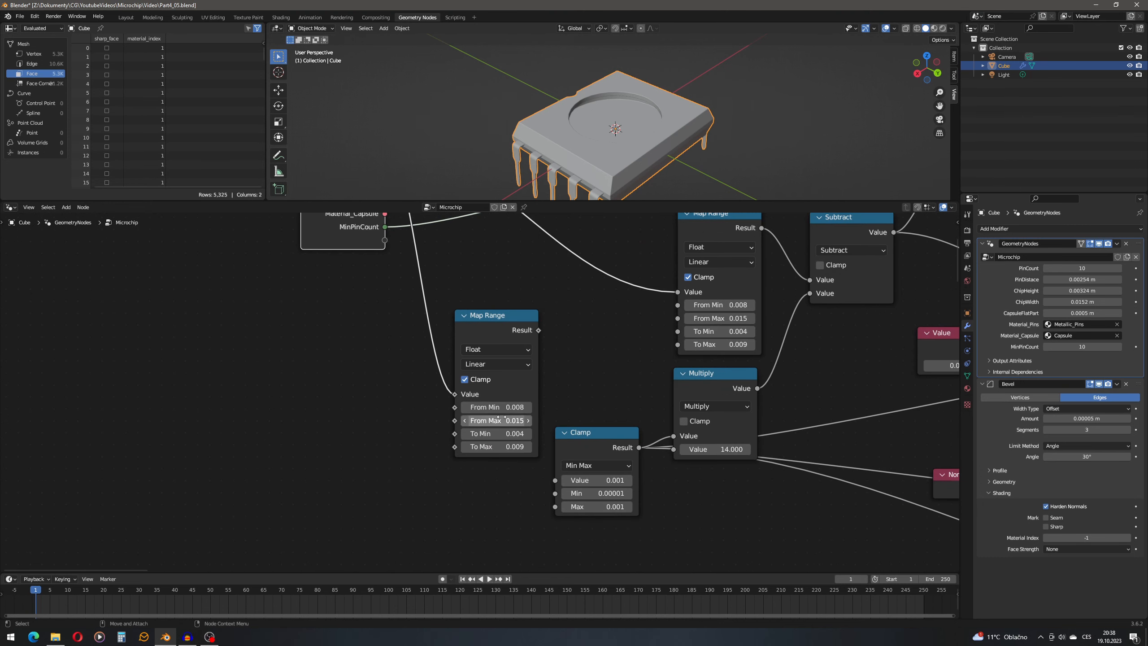
{"action": "left_click", "coordinate": [512, 434]}
{"action": "type", "text": "0.0045"}
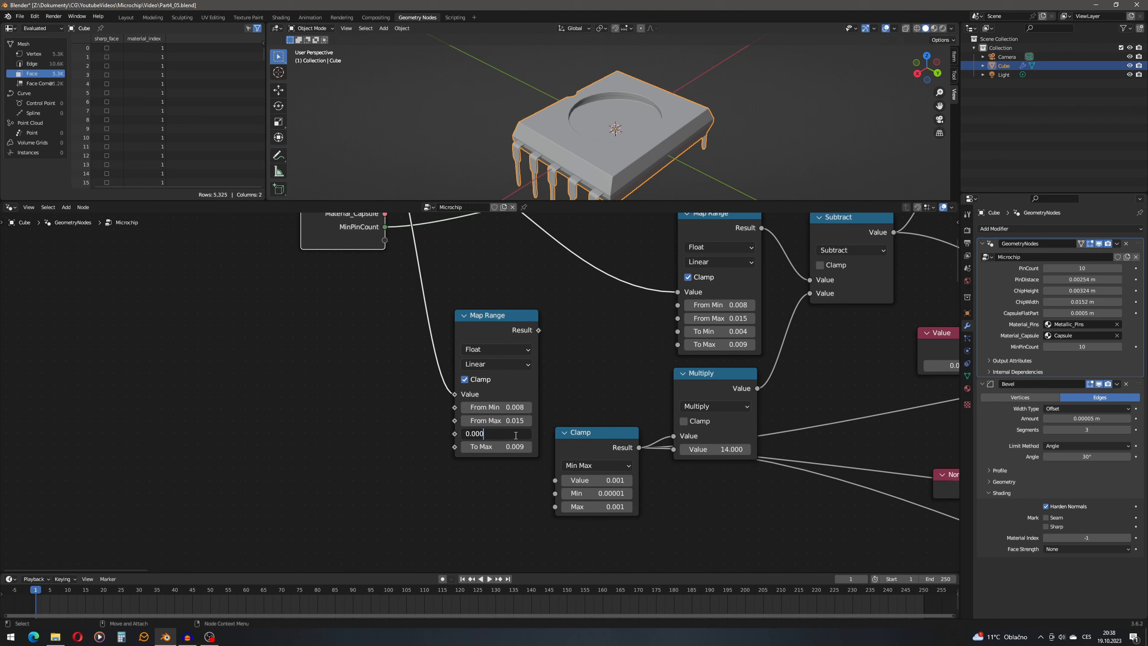
{"action": "left_click", "coordinate": [506, 447]}
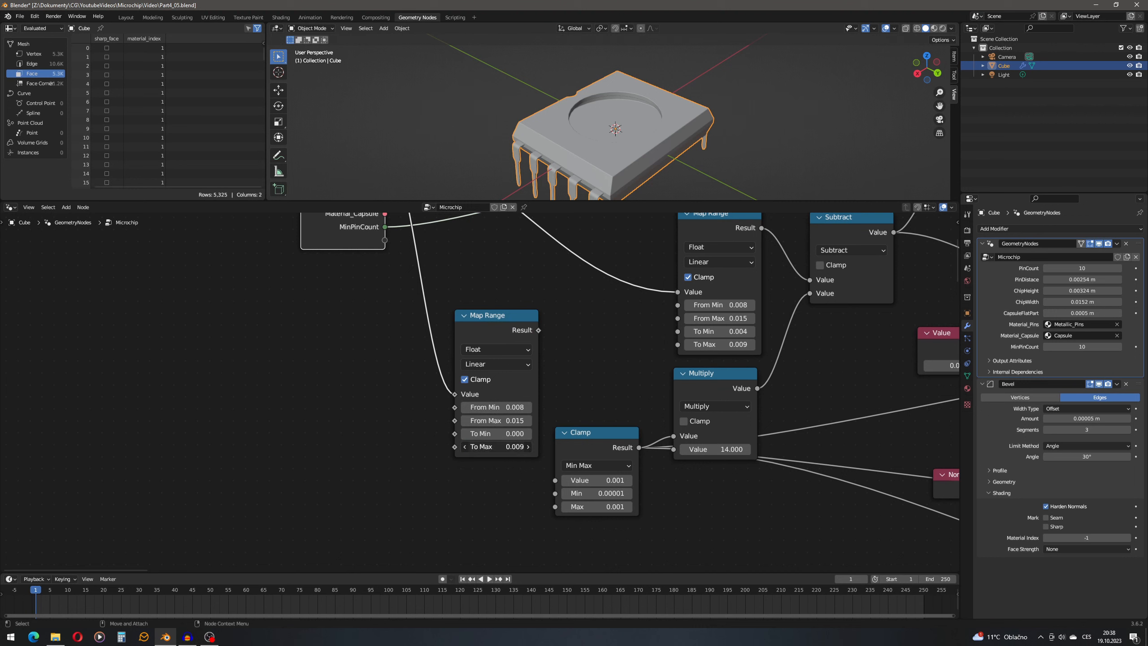
{"action": "type", "text": "0.00"}
{"action": "key", "text": "Return"}
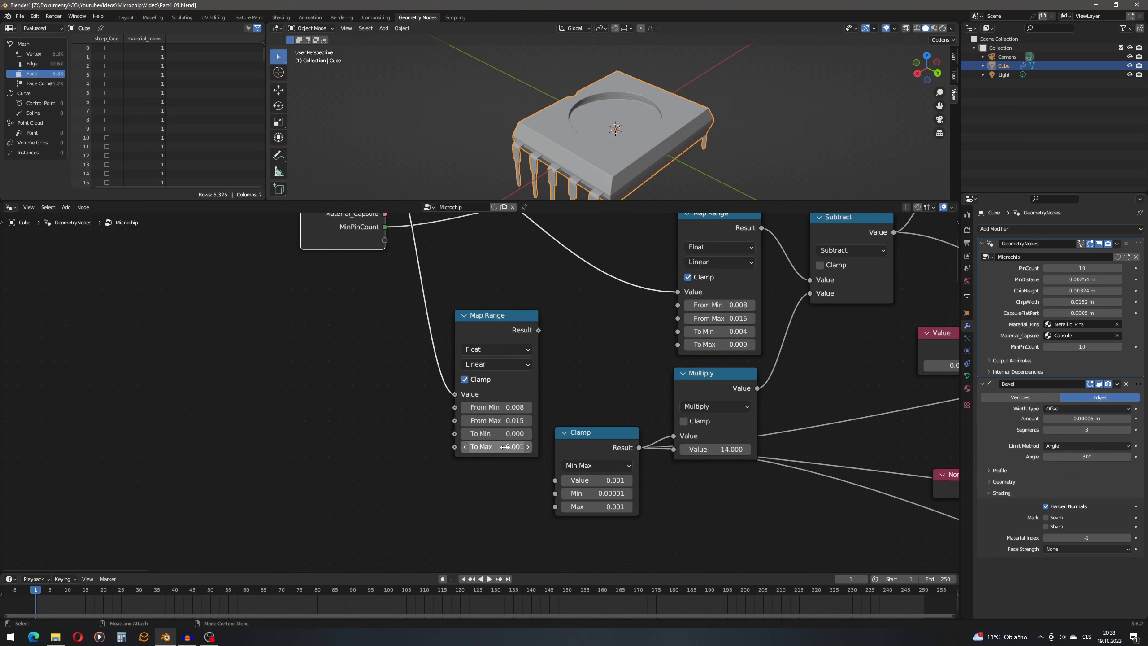
Connect the duplicated Map Range's Result to the Clamp node's Max and place the two nodes side by side.
{"action": "left_click_drag", "start_coordinate": [540, 330], "coordinate": [556, 506]}
{"action": "left_click_drag", "start_coordinate": [488, 316], "coordinate": [478, 424]}
{"action": "scroll", "coordinate": [618, 486], "scroll_direction": "up", "scroll_amount": 2}
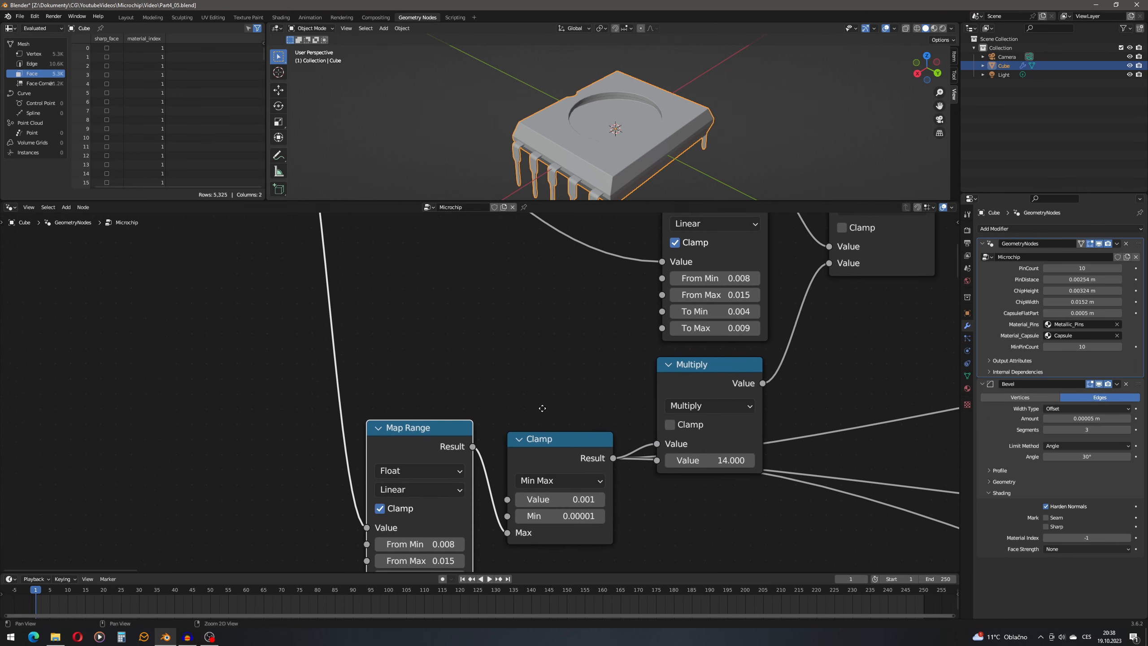
Return ChipWidth to 0.00762 m and change the duplicated Map Range's To Min to 0.0003.
{"action": "left_click_drag", "start_coordinate": [1094, 303], "coordinate": [1039, 303]}
{"action": "scroll", "coordinate": [606, 94], "scroll_direction": "up", "scroll_amount": 2}
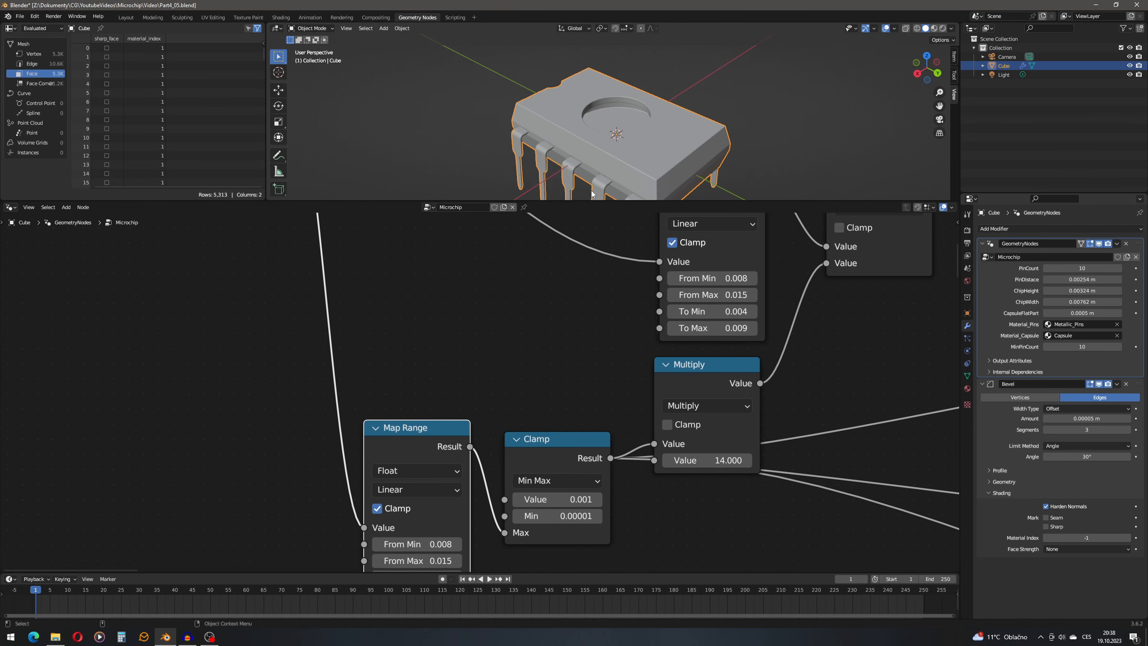
{"action": "middle_click_drag", "start_coordinate": [492, 519], "coordinate": [509, 374]}
{"action": "double_click", "coordinate": [458, 430]}
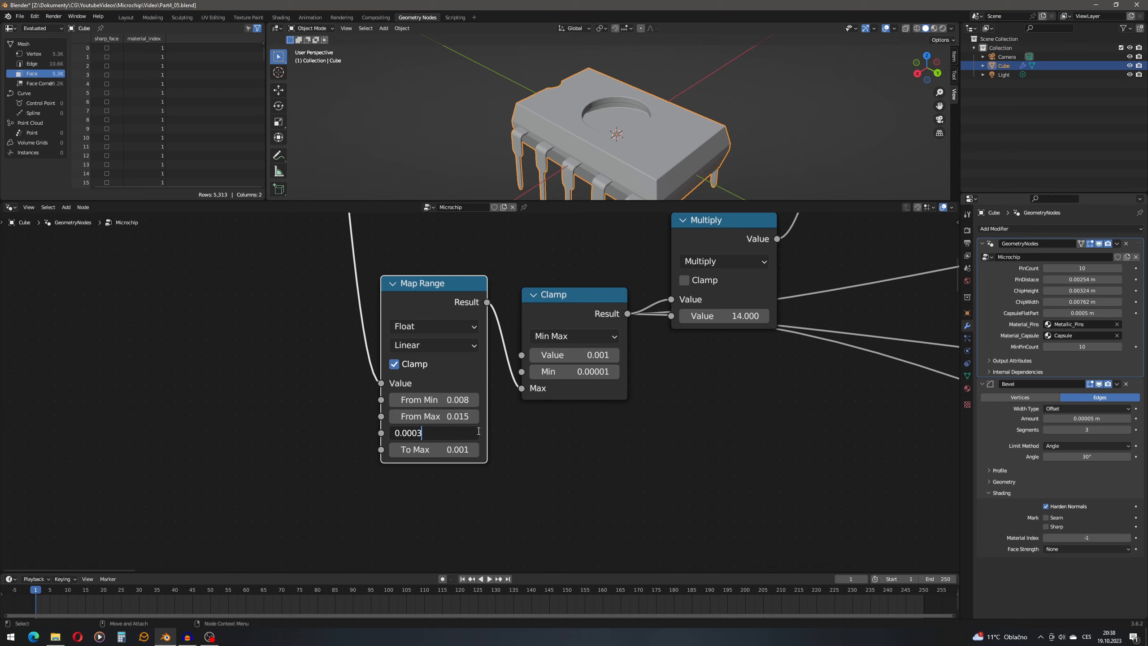
Expose the Clamp node's Value as a new socket on the Group Input node.
{"action": "middle_click_drag", "start_coordinate": [434, 348], "coordinate": [496, 524]}
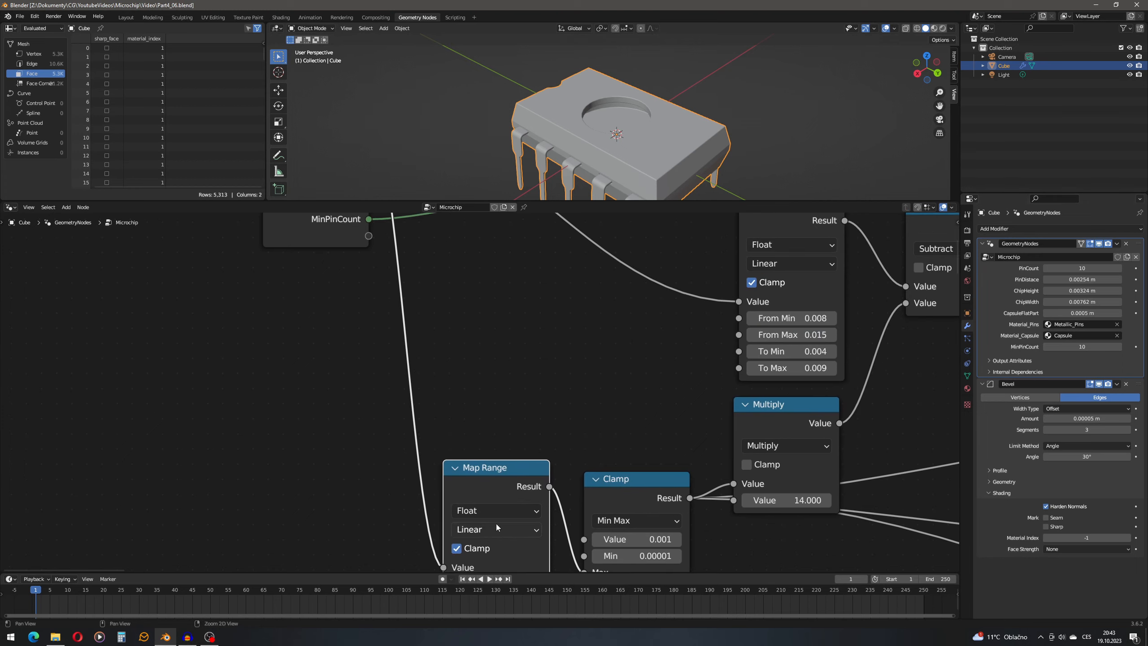
{"action": "scroll", "coordinate": [496, 524], "scroll_direction": "down", "scroll_amount": 1}
{"action": "left_click_drag", "start_coordinate": [577, 530], "coordinate": [377, 248]}
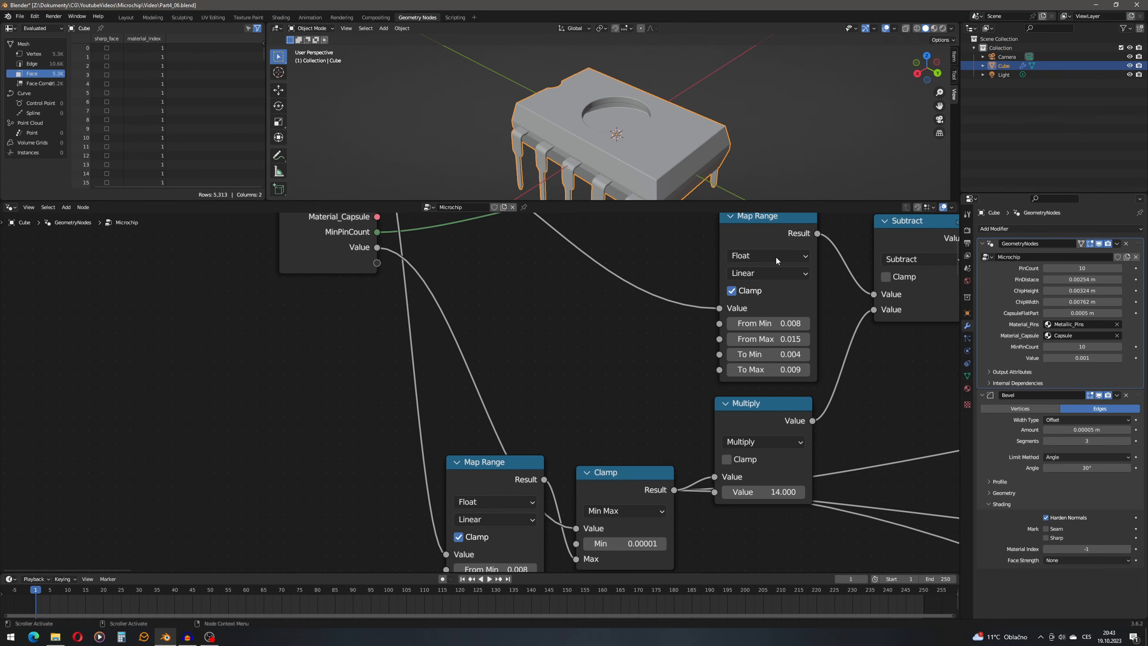
Give the new Value group input a smaller default and rename it EpromWindowFilet.
{"action": "left_click_drag", "start_coordinate": [961, 228], "coordinate": [574, 225]}
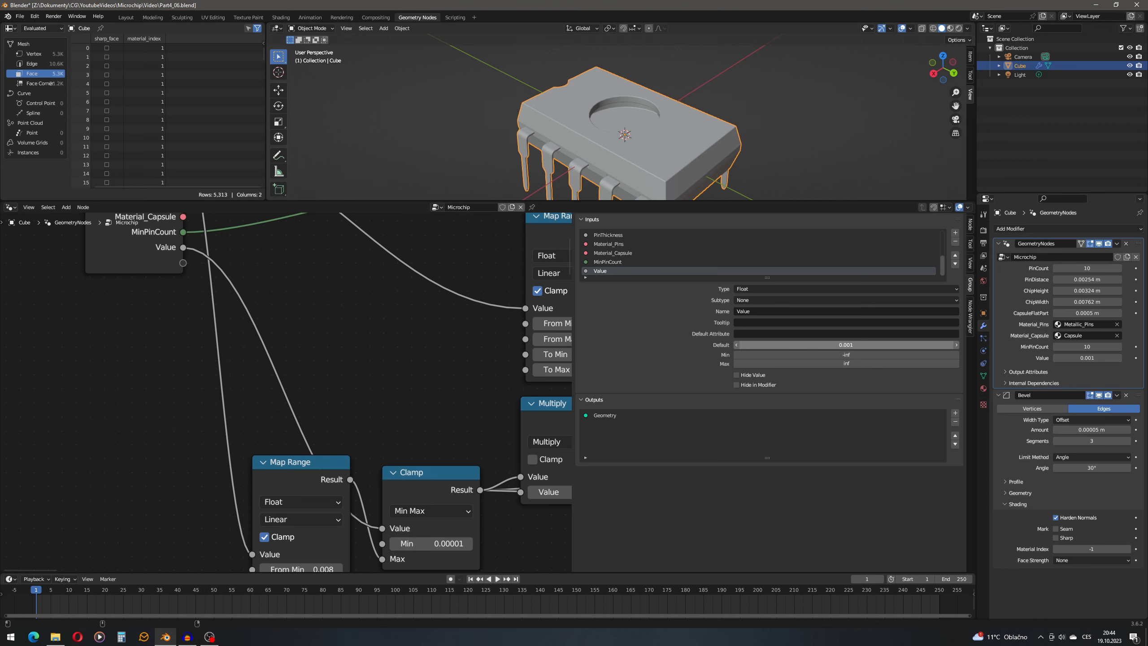
{"action": "left_click", "coordinate": [751, 344]}
{"action": "type", "text": "0.0006"}
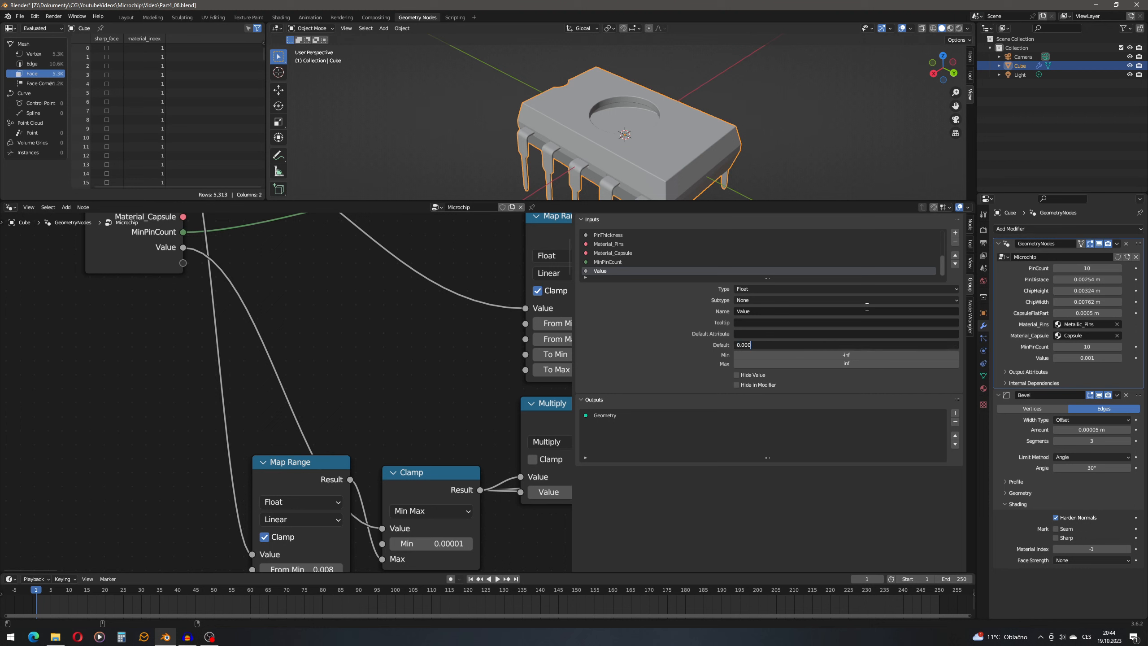
{"action": "key", "text": "Return"}
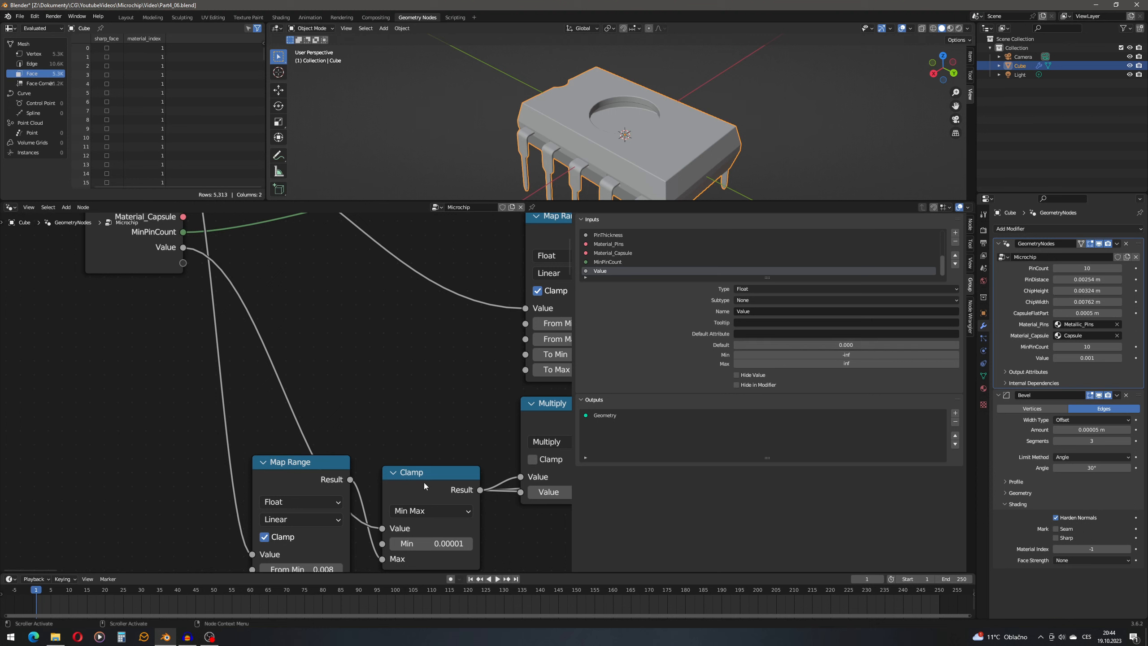
{"action": "left_click", "coordinate": [777, 313]}
{"action": "type", "text": "EpromWindowFilet"}
{"action": "key", "text": "Return"}
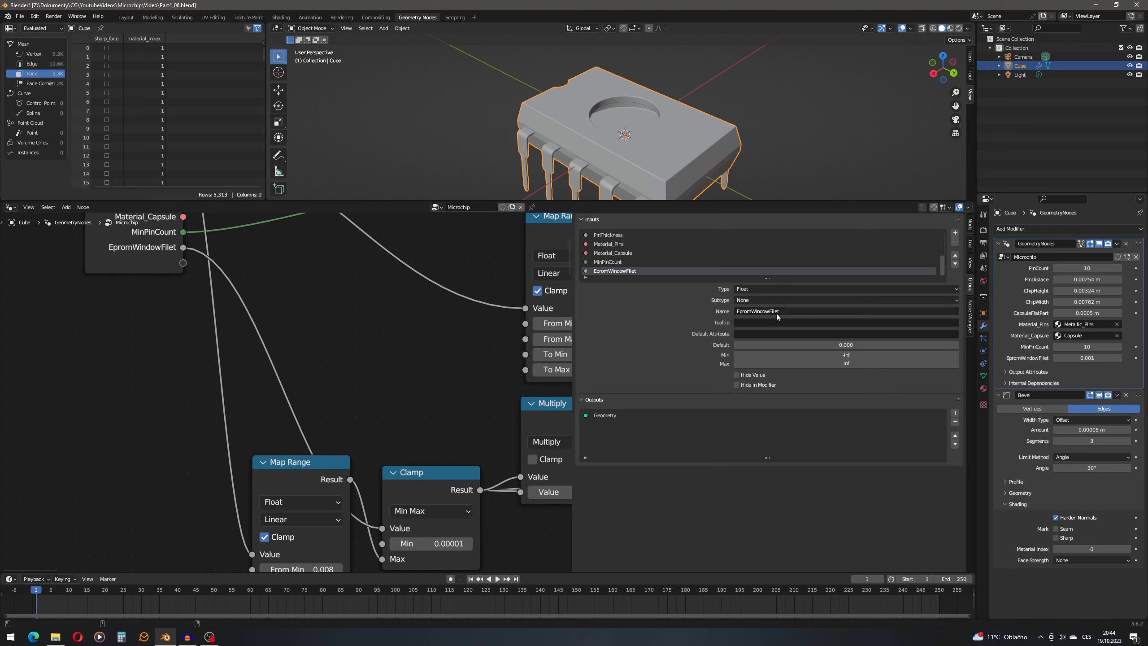
Add a Boolean group input named EpromWindowEnable and move it above EpromWindowFilet.
{"action": "left_click", "coordinate": [957, 233]}
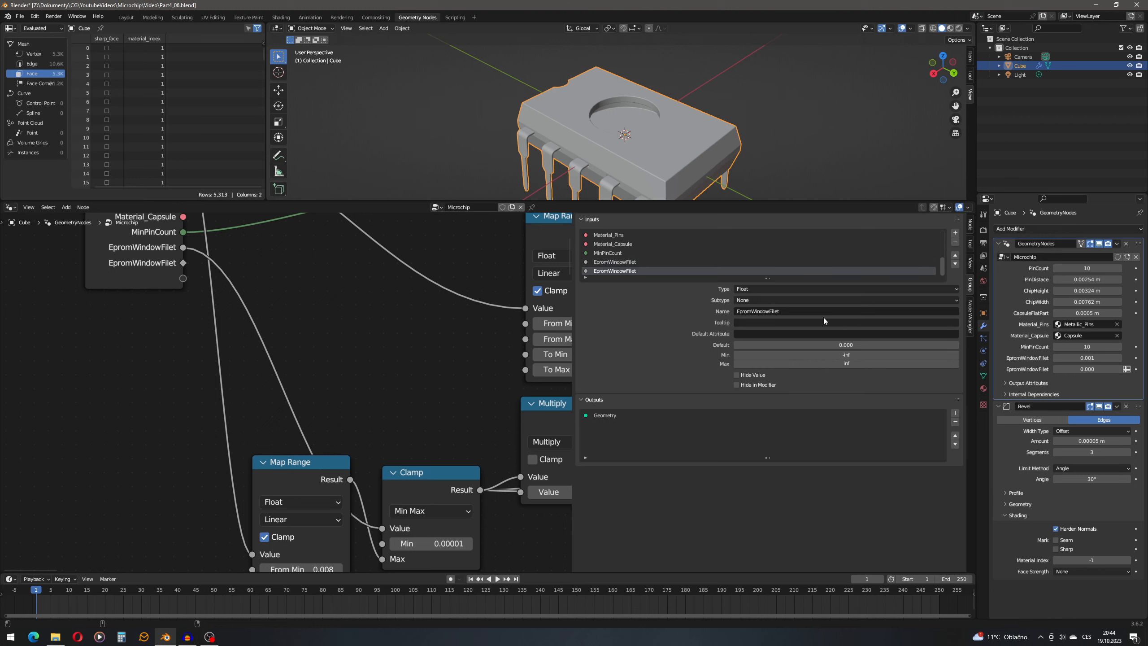
{"action": "left_click", "coordinate": [777, 289]}
{"action": "left_click", "coordinate": [764, 309]}
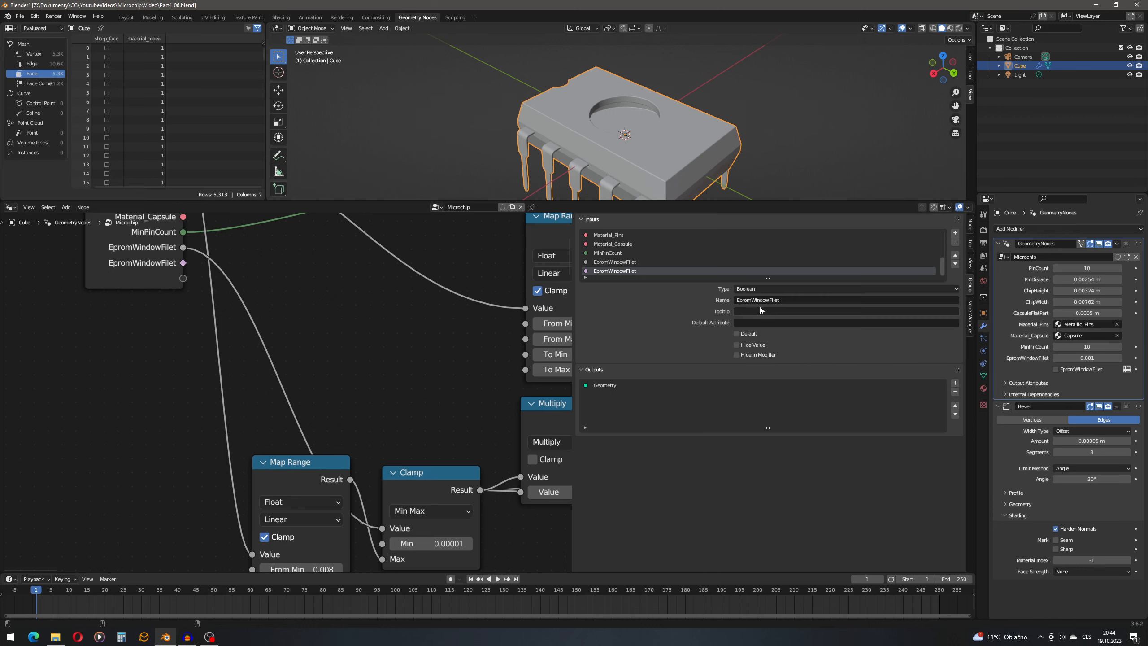
{"action": "left_click", "coordinate": [770, 300]}
{"action": "key", "text": "End"}
{"action": "key", "text": "BackSpace"}
{"action": "type", "text": "Enable"}
{"action": "key", "text": "Return"}
{"action": "left_click", "coordinate": [956, 255]}
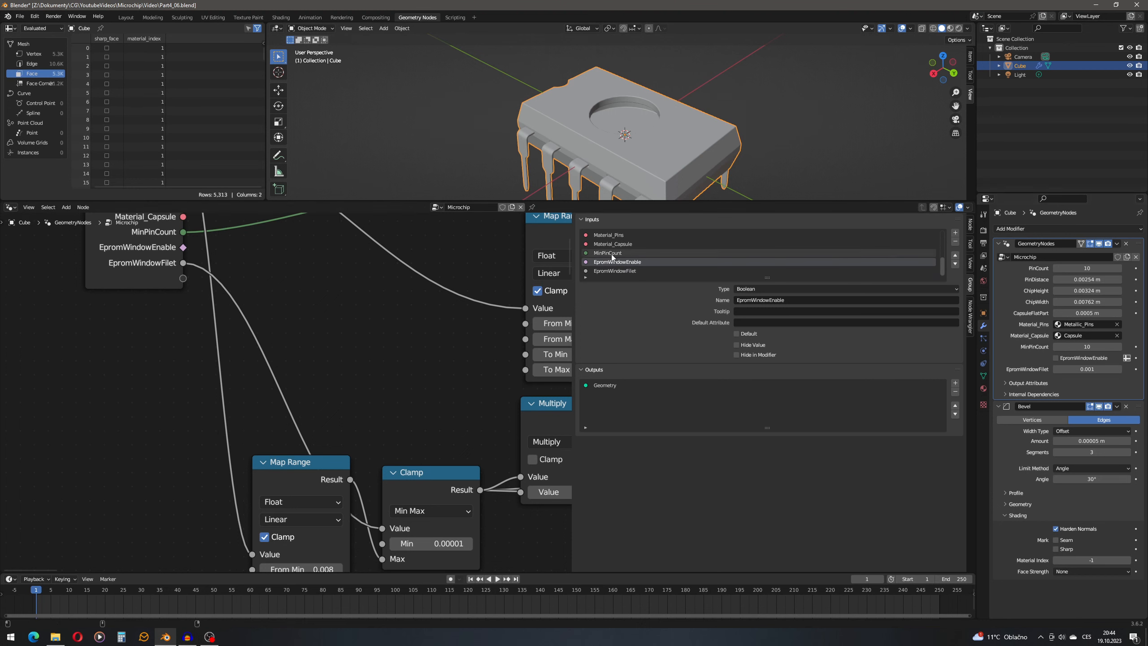
Hide the MinPinCount input in the modifier and narrow the node editor's sidebar to reveal the node graph.
{"action": "left_click", "coordinate": [633, 253]}
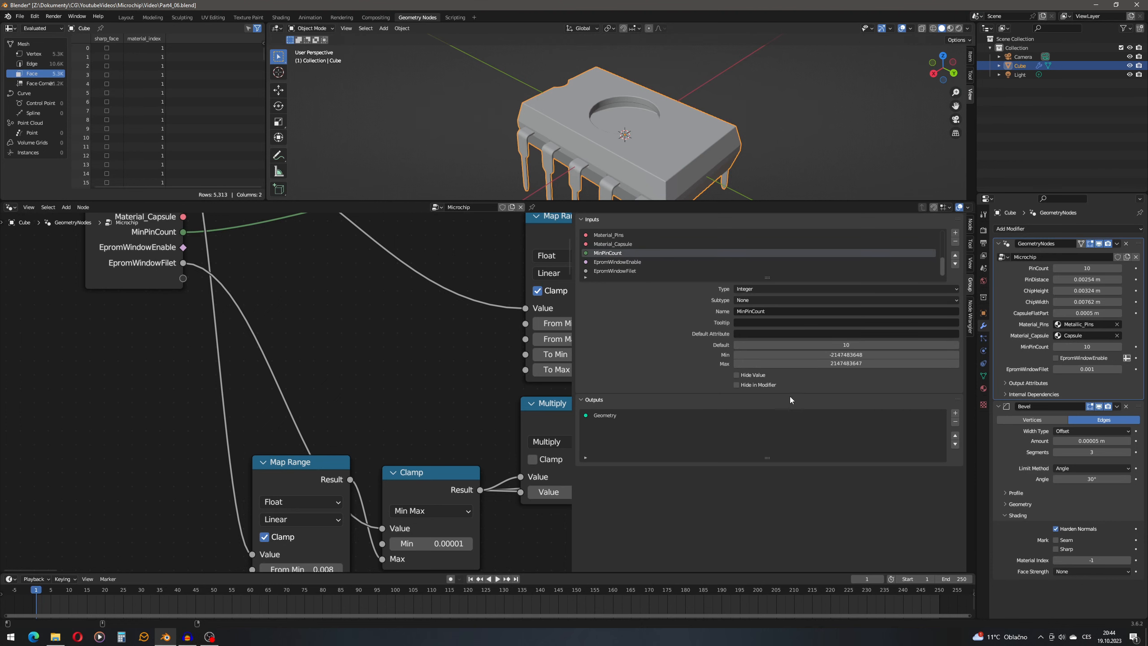
{"action": "left_click", "coordinate": [754, 386]}
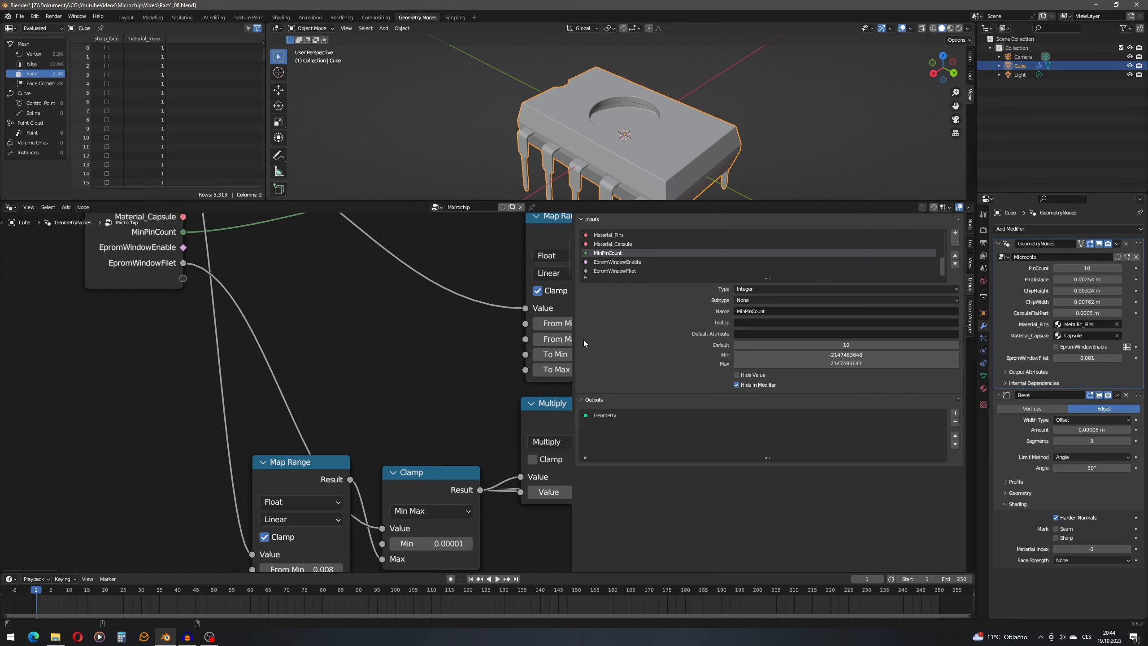
{"action": "left_click_drag", "start_coordinate": [571, 343], "coordinate": [823, 302]}
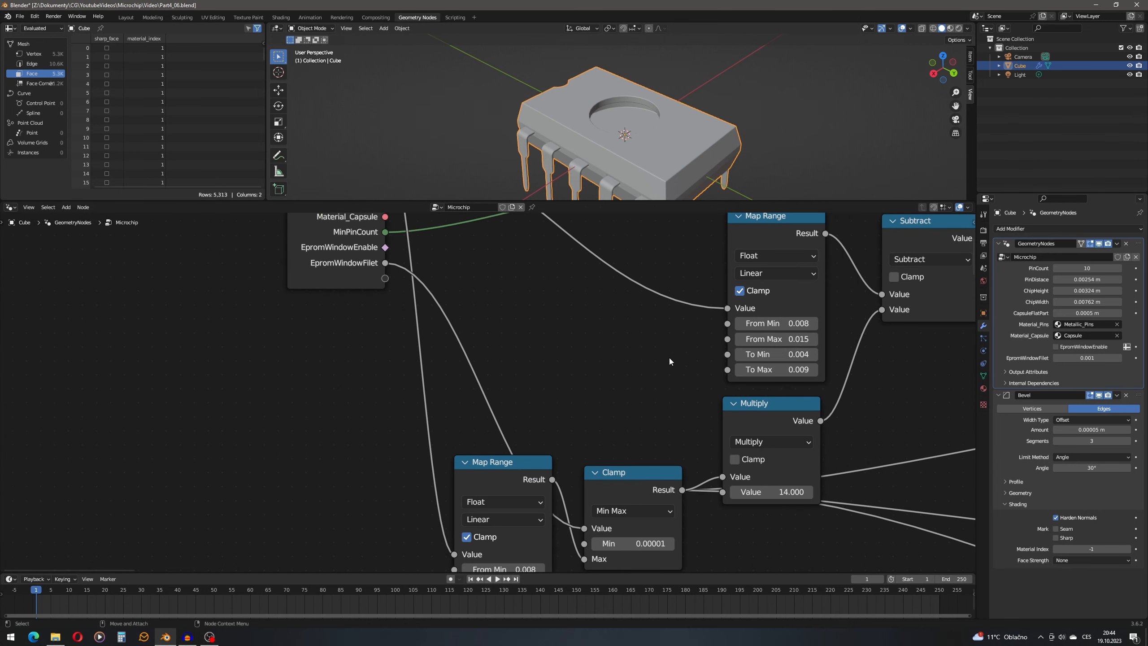
Add a Geometry Switch node on the link leaving the final Transform Geometry node.
{"action": "scroll", "coordinate": [667, 352], "scroll_direction": "down", "scroll_amount": 2}
{"action": "scroll", "coordinate": [784, 365], "scroll_direction": "down", "scroll_amount": 5}
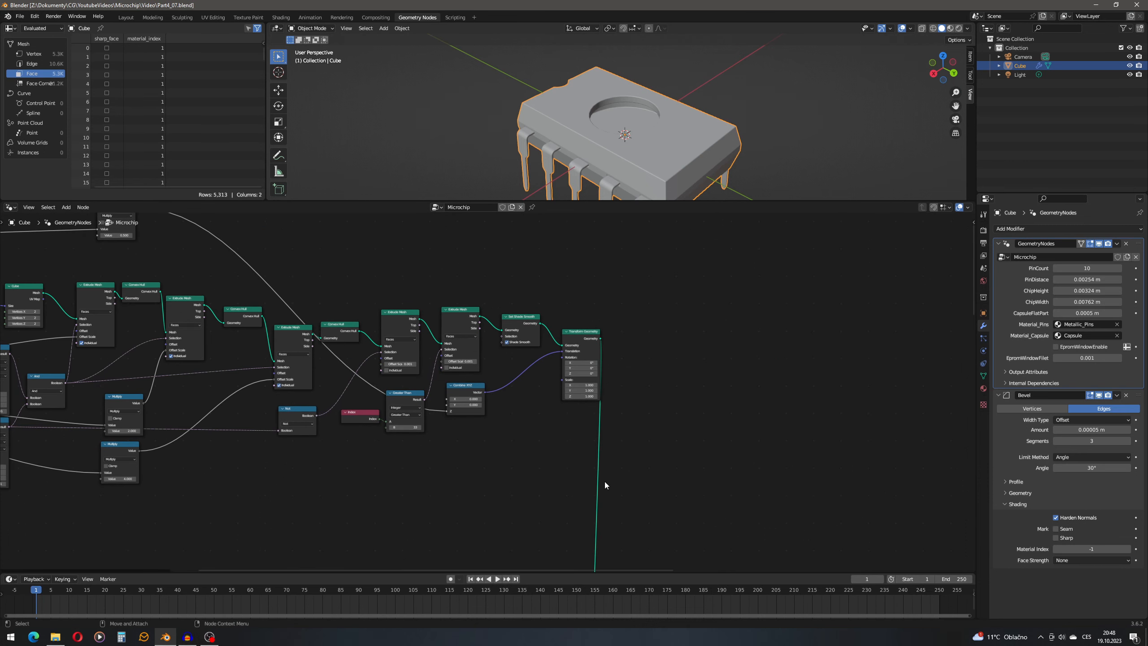
{"action": "key", "text": "shift+a"}
{"action": "type", "text": "swithc"}
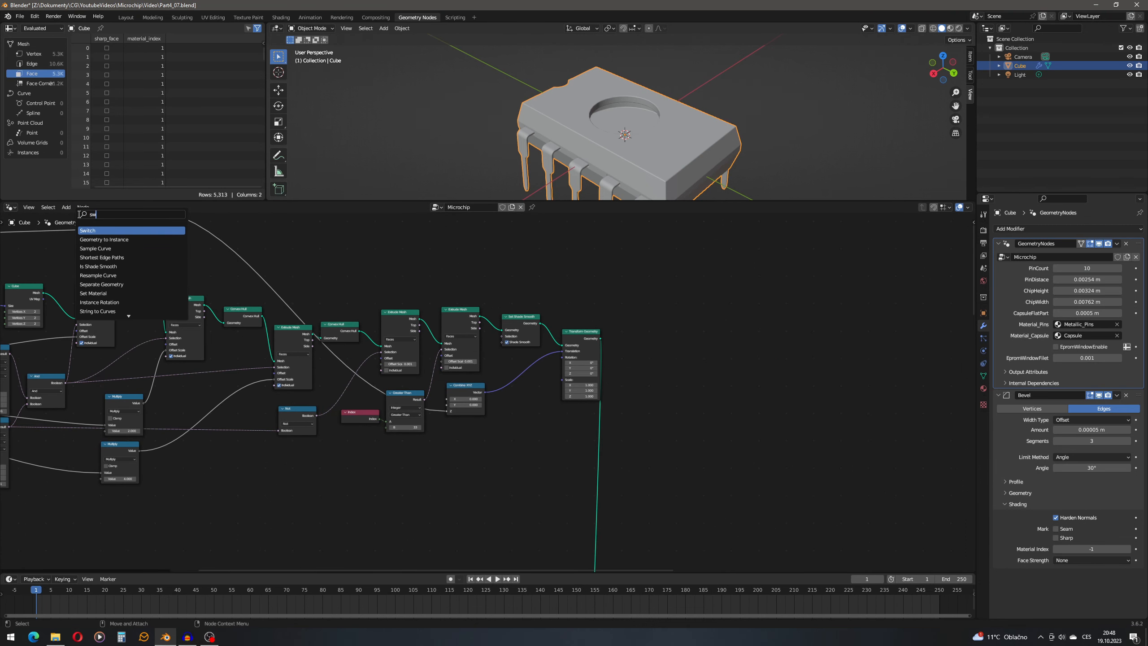
{"action": "key", "text": "Return"}
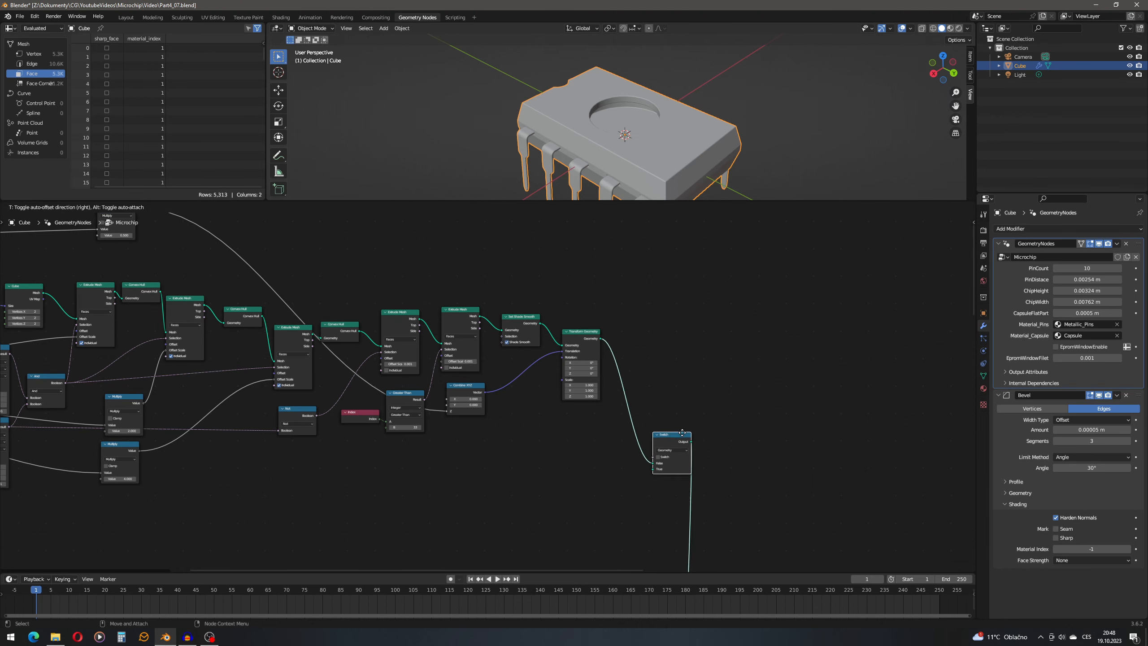
{"action": "left_click", "coordinate": [687, 417]}
Move the Transform Geometry link to the Switch node's True input.
{"action": "scroll", "coordinate": [695, 444], "scroll_direction": "up", "scroll_amount": 2}
{"action": "scroll", "coordinate": [694, 445], "scroll_direction": "up", "scroll_amount": 1}
{"action": "middle_click_drag", "start_coordinate": [694, 430], "coordinate": [577, 408]}
{"action": "left_click_drag", "start_coordinate": [535, 285], "coordinate": [673, 465]}
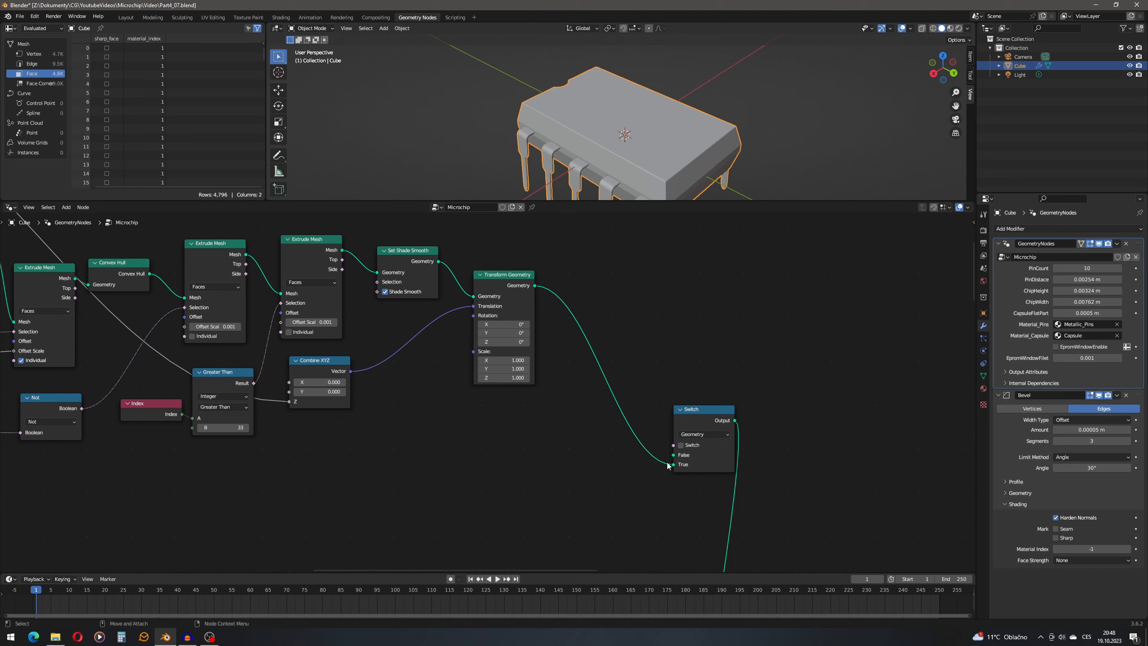
{"action": "middle_click_drag", "start_coordinate": [578, 504], "coordinate": [710, 410]}
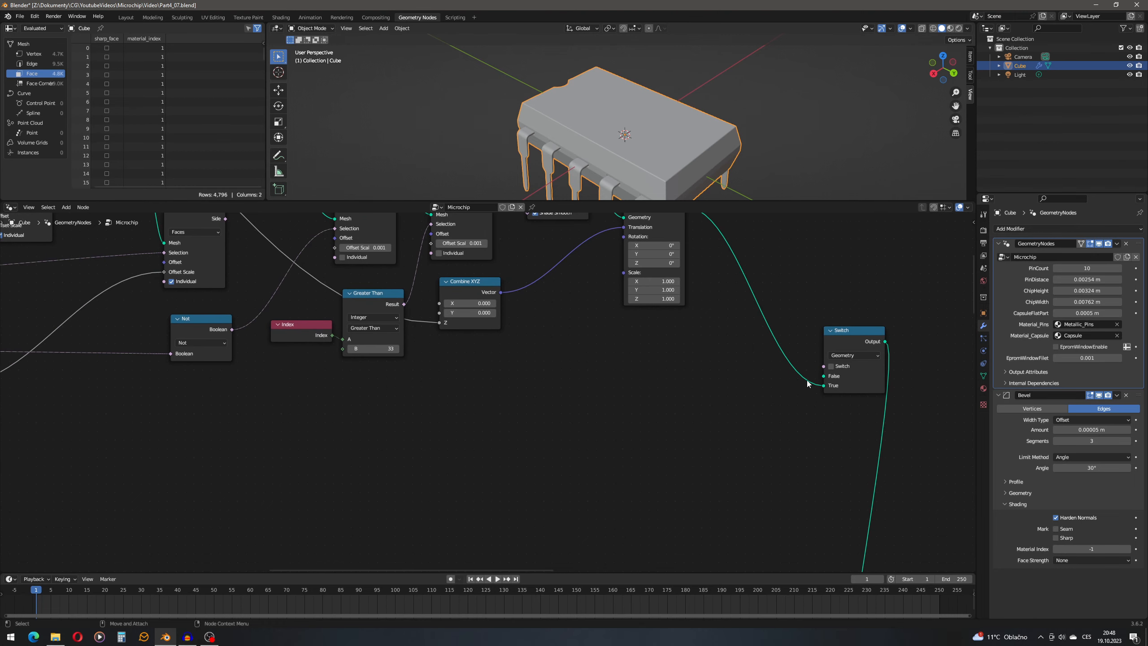
Add a Group Input node in the empty area below the Index and Greater Than nodes.
{"action": "left_click_drag", "start_coordinate": [823, 366], "coordinate": [678, 428]}
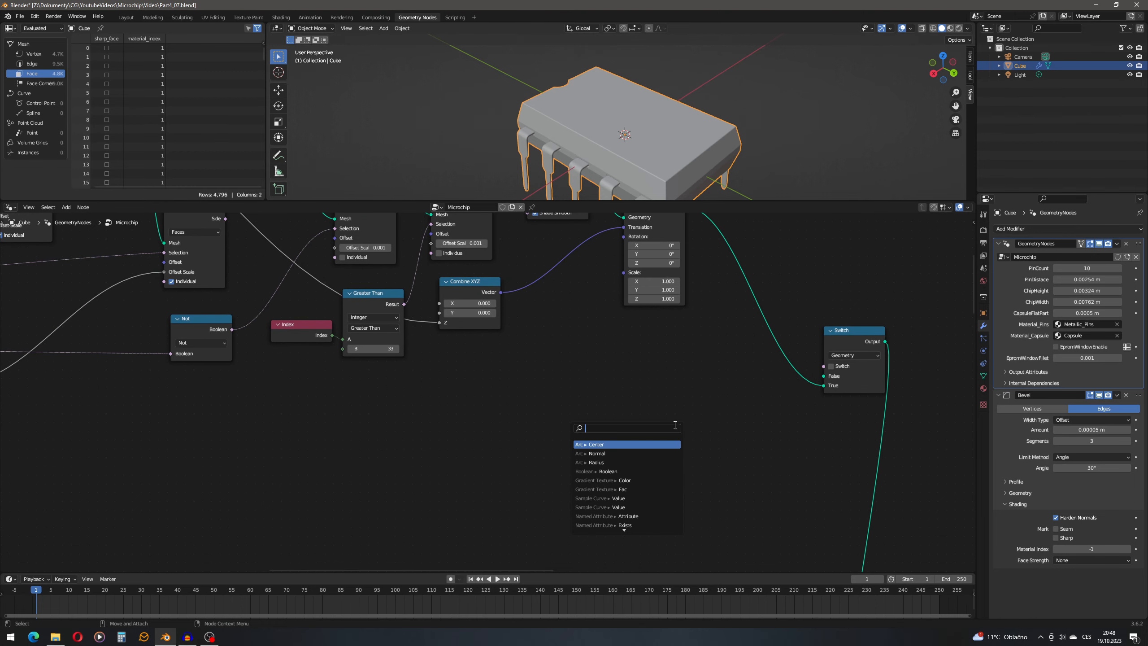
{"action": "left_click", "coordinate": [66, 208]}
{"action": "left_click", "coordinate": [69, 216]}
{"action": "left_click", "coordinate": [66, 207]}
{"action": "type", "text": "group"}
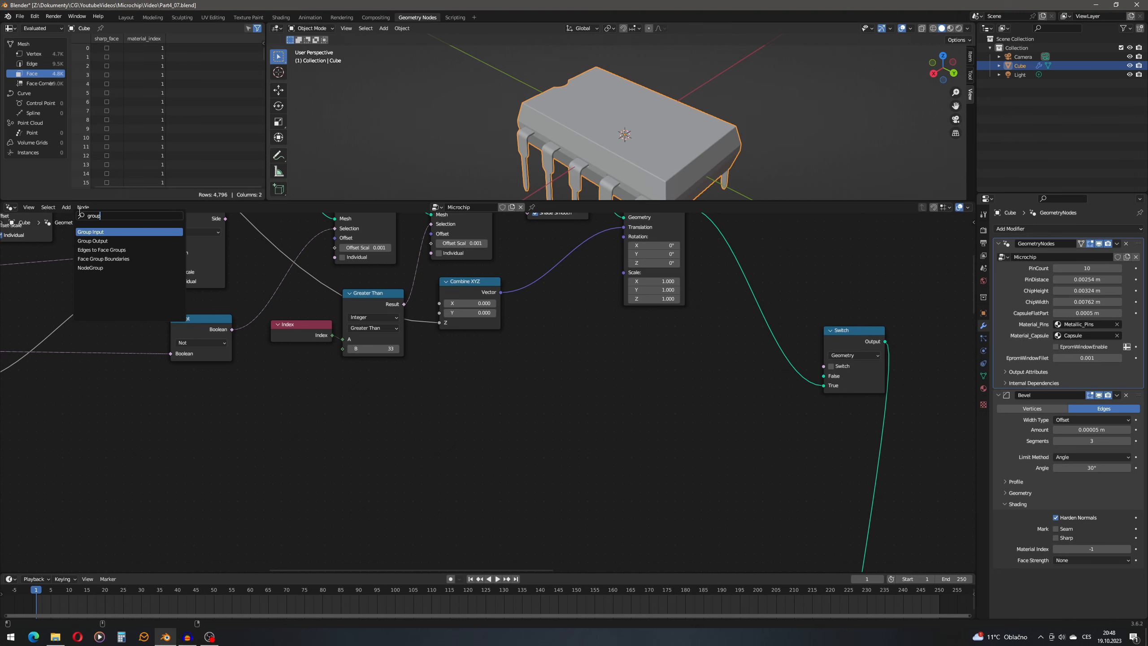
{"action": "key", "text": "Return"}
{"action": "left_click", "coordinate": [357, 412]}
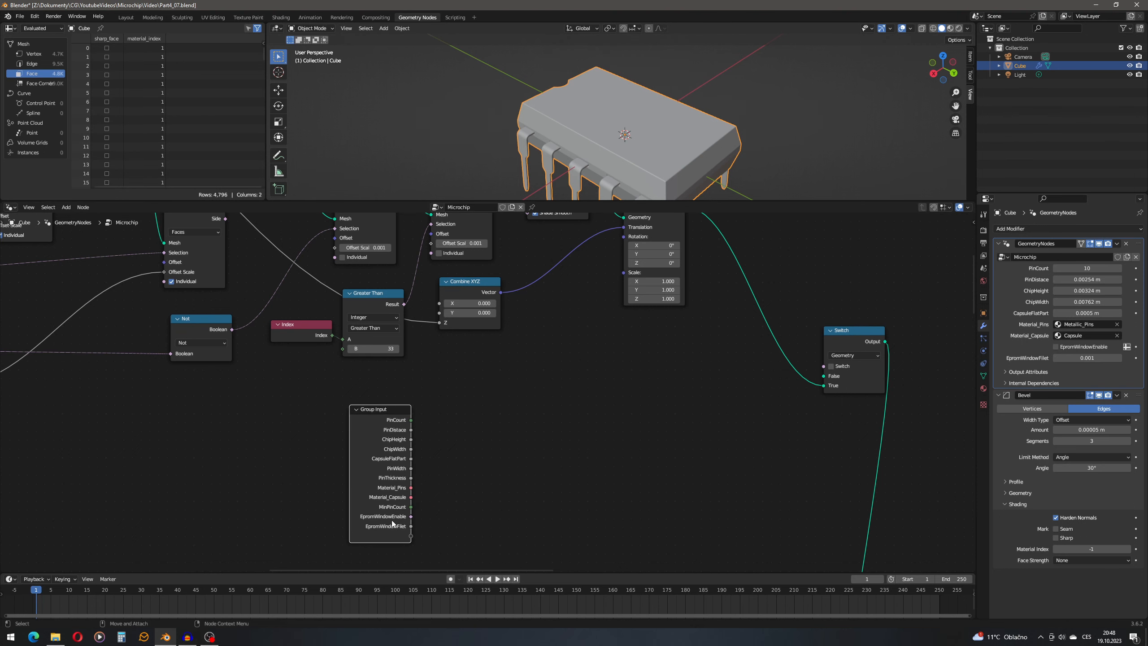
Link the new Group Input's EpromWindowEnable output to a new Boolean And node placed between it and the Switch node.
{"action": "scroll", "coordinate": [407, 521], "scroll_direction": "up", "scroll_amount": 2}
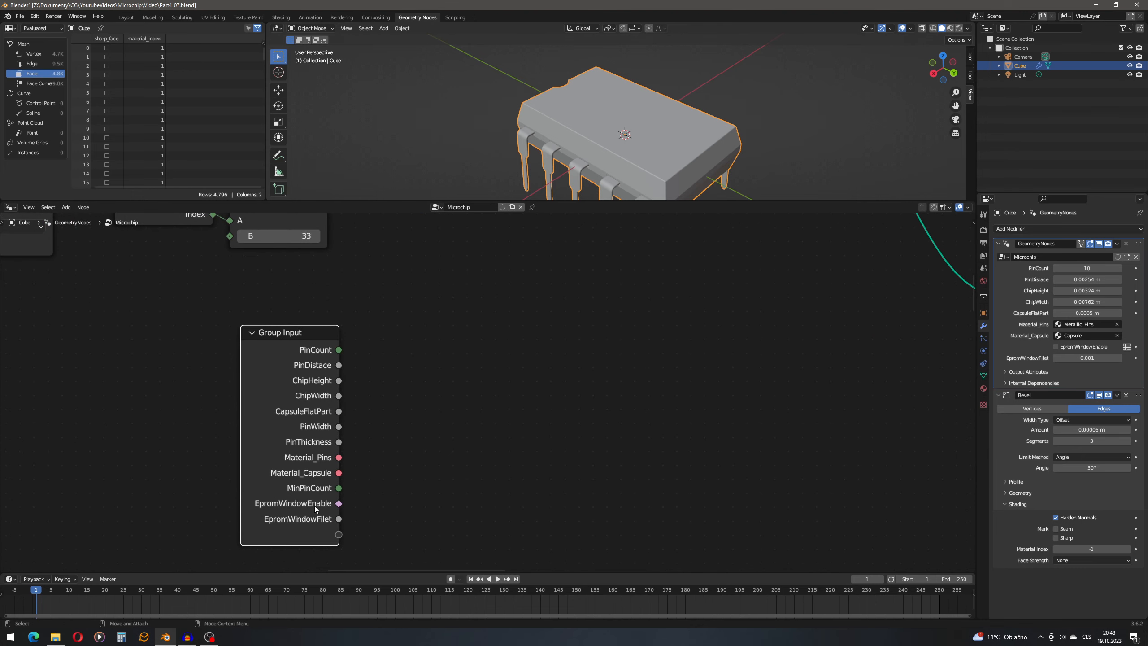
{"action": "left_click_drag", "start_coordinate": [340, 503], "coordinate": [626, 389]}
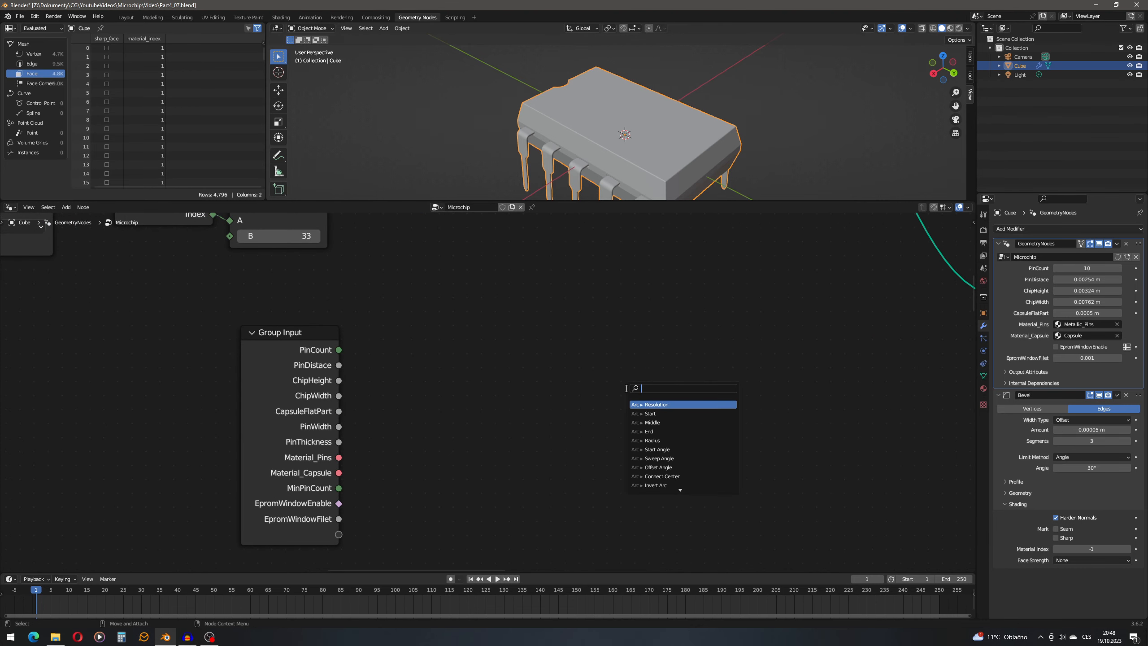
{"action": "type", "text": "an"}
{"action": "key", "text": "Return"}
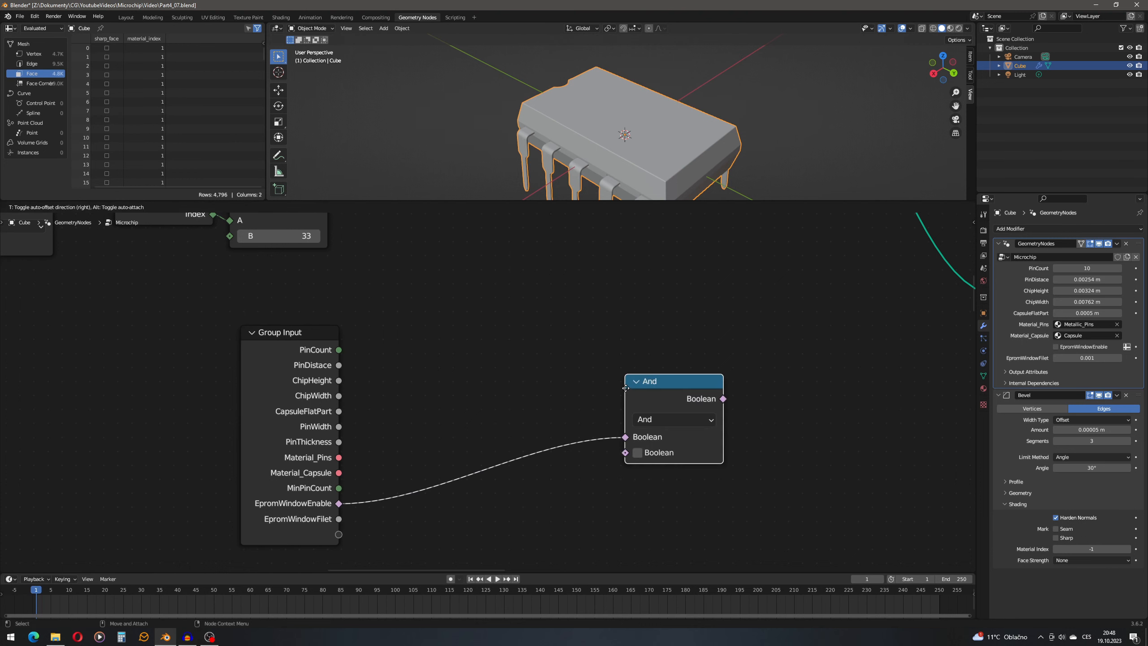
{"action": "left_click", "coordinate": [703, 450]}
{"action": "scroll", "coordinate": [624, 450], "scroll_direction": "down", "scroll_amount": 3}
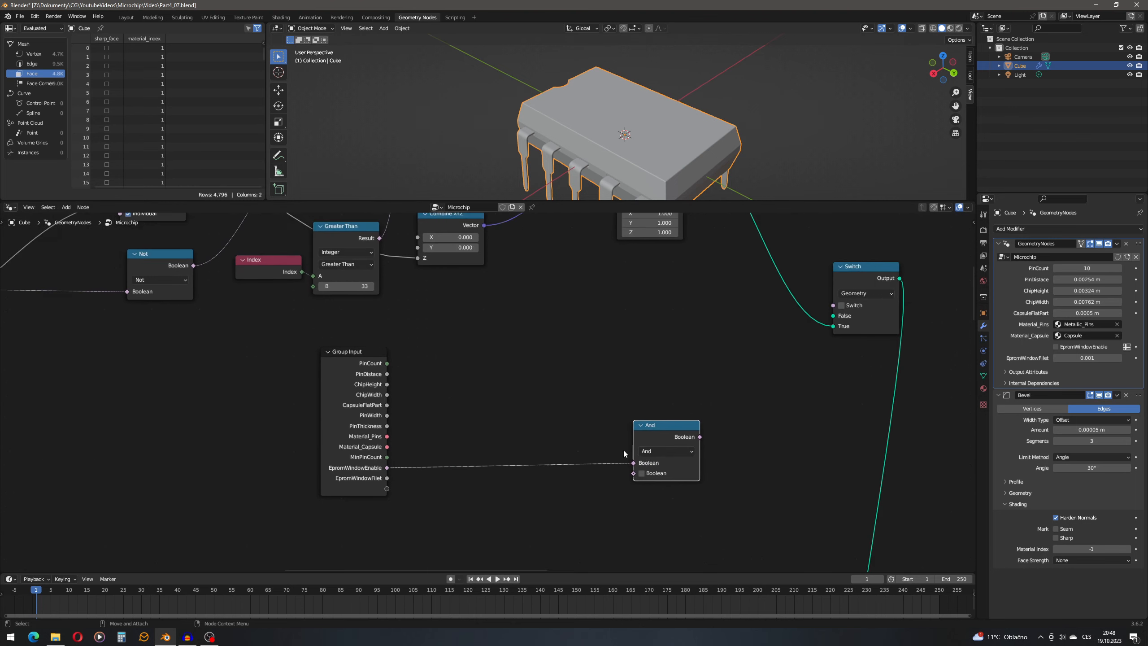
Add an integer Greater Than compare node with PinCount linked to A and MinPinCount linked to B.
{"action": "scroll", "coordinate": [388, 385], "scroll_direction": "up", "scroll_amount": 1}
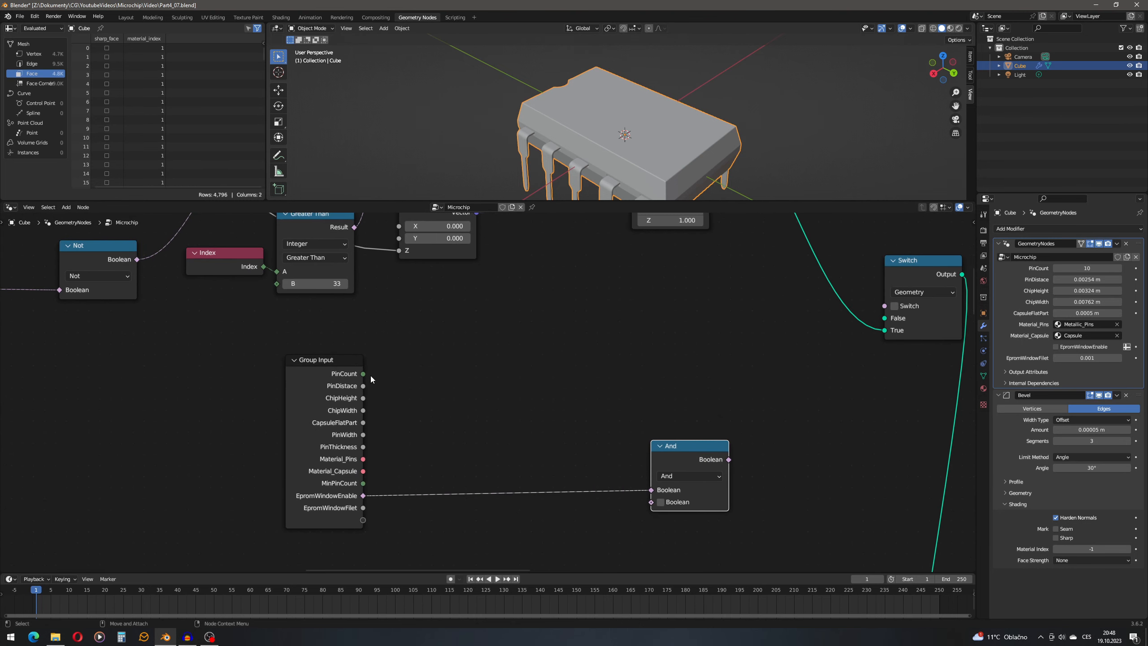
{"action": "left_click_drag", "start_coordinate": [364, 374], "coordinate": [431, 392]}
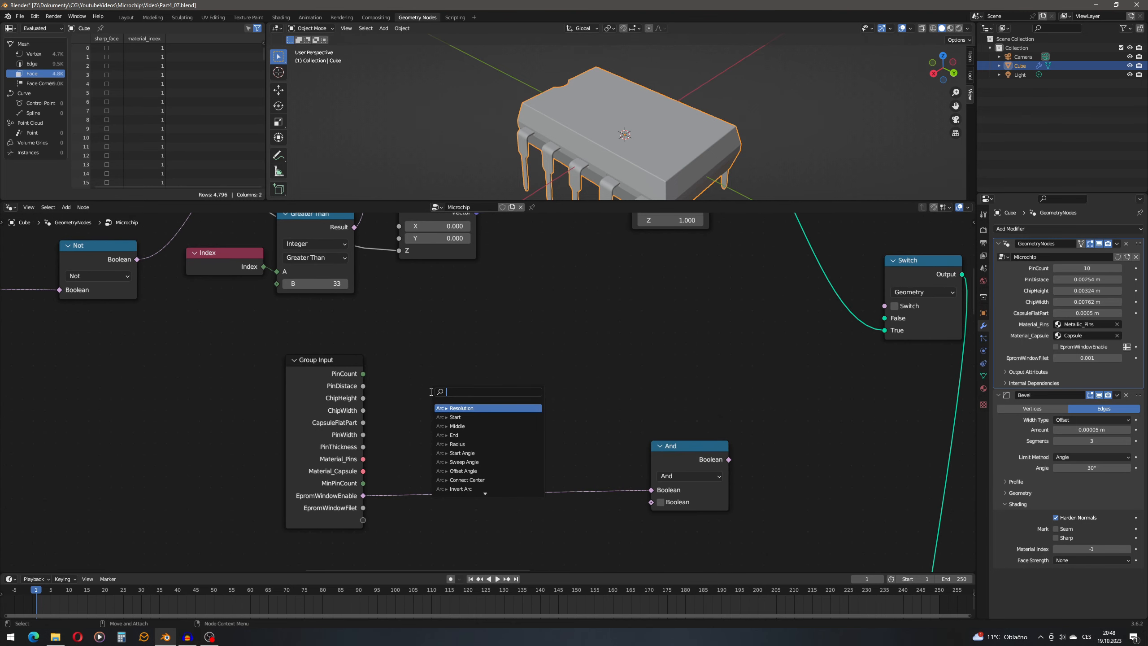
{"action": "type", "text": "gre"}
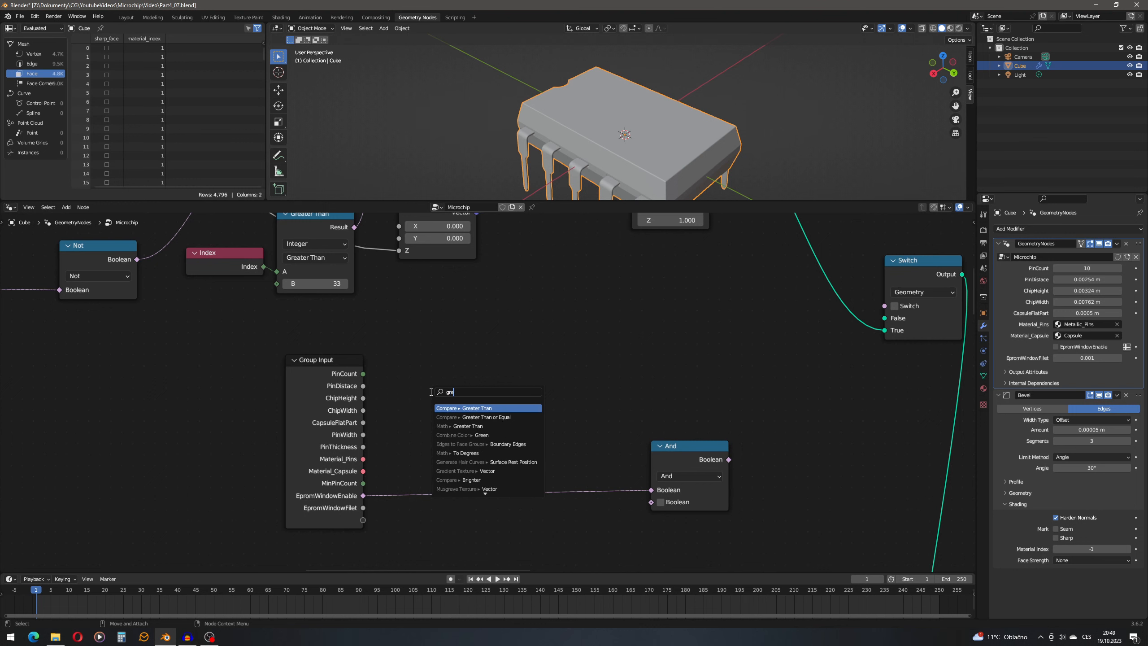
{"action": "key", "text": "Return"}
{"action": "left_click", "coordinate": [503, 391]}
{"action": "left_click_drag", "start_coordinate": [365, 484], "coordinate": [499, 456]}
Feed the comparison result and EpromWindowEnable into the And node and link its output to the Switch node's Switch input.
{"action": "left_click_drag", "start_coordinate": [576, 399], "coordinate": [650, 490]}
{"action": "left_click_drag", "start_coordinate": [365, 497], "coordinate": [651, 502]}
{"action": "left_click_drag", "start_coordinate": [685, 445], "coordinate": [674, 430]}
{"action": "middle_click_drag", "start_coordinate": [911, 262], "coordinate": [734, 278]}
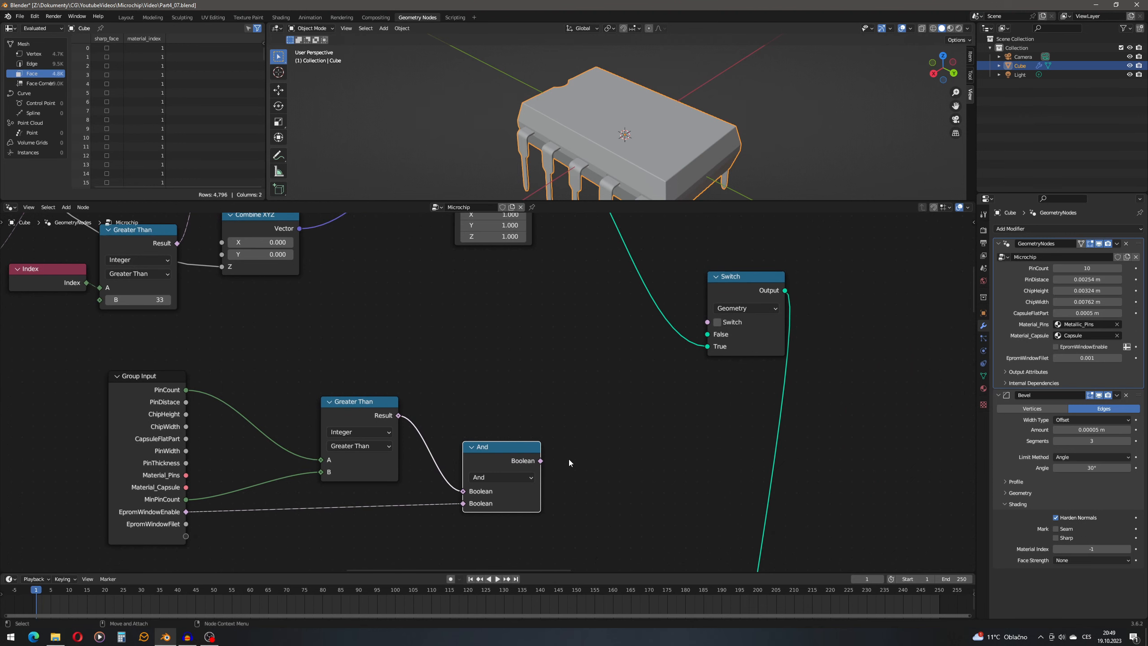
{"action": "left_click_drag", "start_coordinate": [541, 461], "coordinate": [707, 322]}
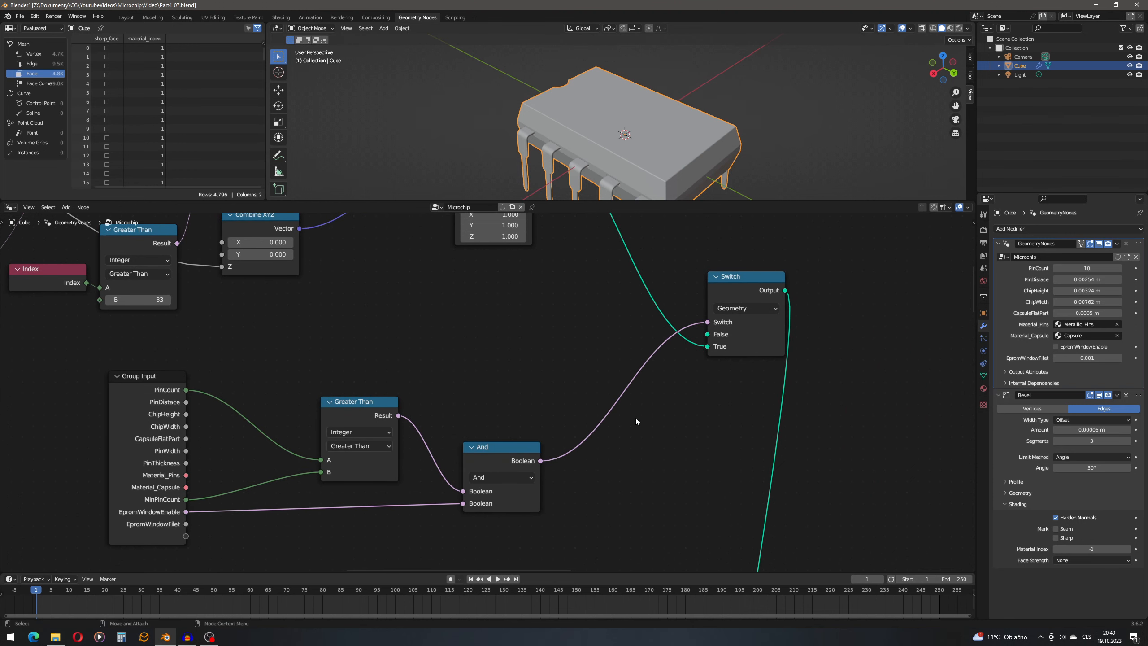
Enable EpromWindowEnable in the modifier and change the pin count comparison to Greater Than or Equal.
{"action": "left_click", "coordinate": [1056, 347]}
{"action": "left_click", "coordinate": [382, 446]}
{"action": "left_click", "coordinate": [364, 495]}
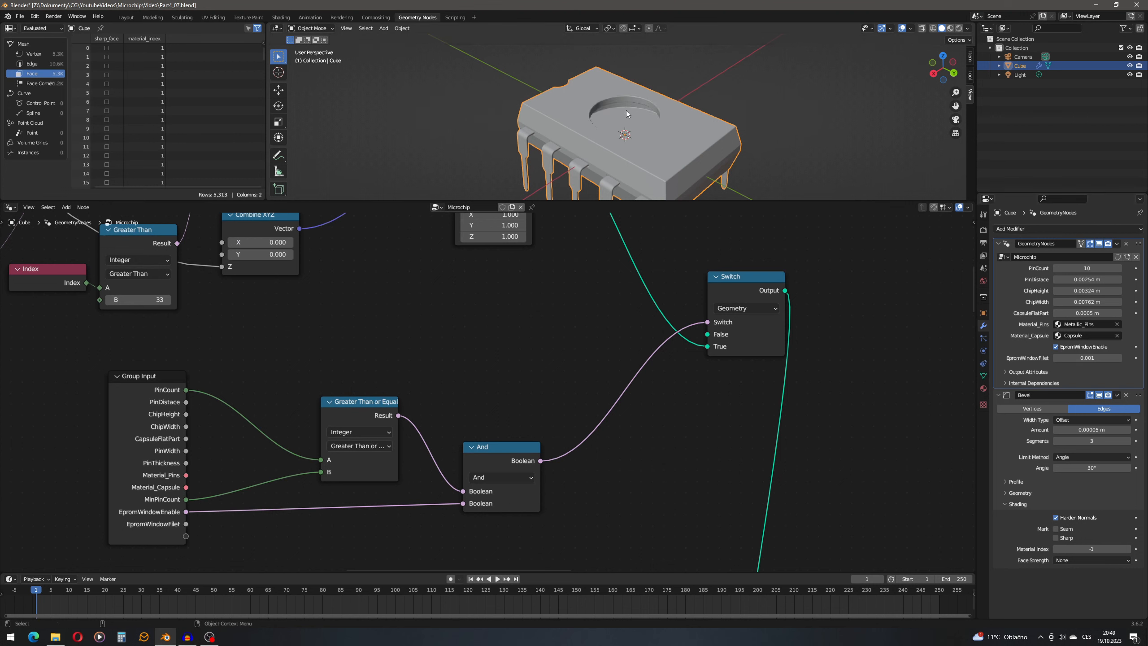
Test the window switch with PinCount set to 9 and back to 10.
{"action": "left_click", "coordinate": [1103, 268]}
{"action": "type", "text": "9"}
{"action": "key", "text": "Return"}
{"action": "middle_click_drag", "start_coordinate": [560, 136], "coordinate": [588, 125]}
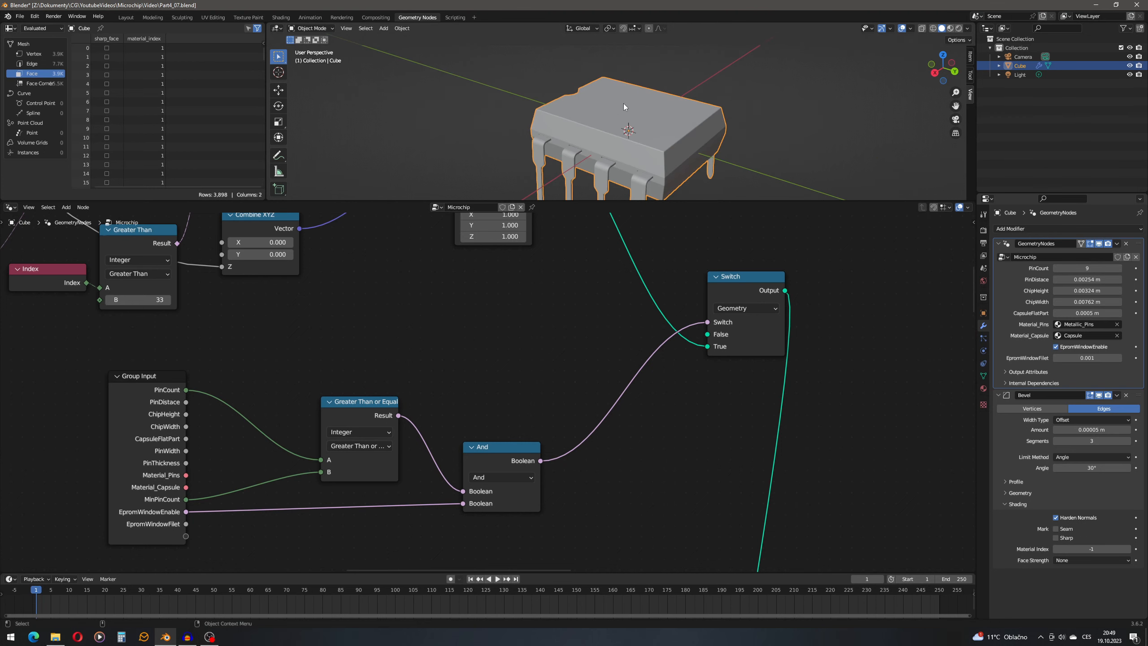
{"action": "left_click", "coordinate": [1103, 271]}
{"action": "type", "text": "10"}
{"action": "key", "text": "Return"}
Disable EpromWindowEnable and set PinCount to 60 to test the chip without the window.
{"action": "left_click", "coordinate": [1061, 348]}
{"action": "left_click", "coordinate": [1101, 269]}
{"action": "type", "text": "6"}
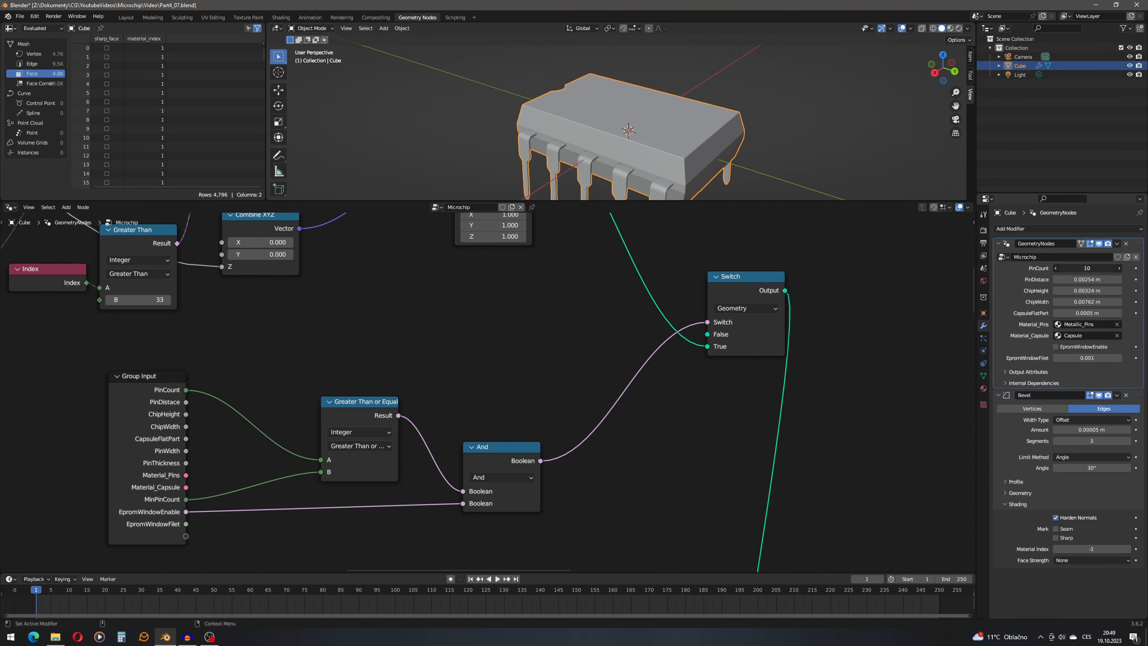
{"action": "type", "text": "0"}
{"action": "key", "text": "Return"}
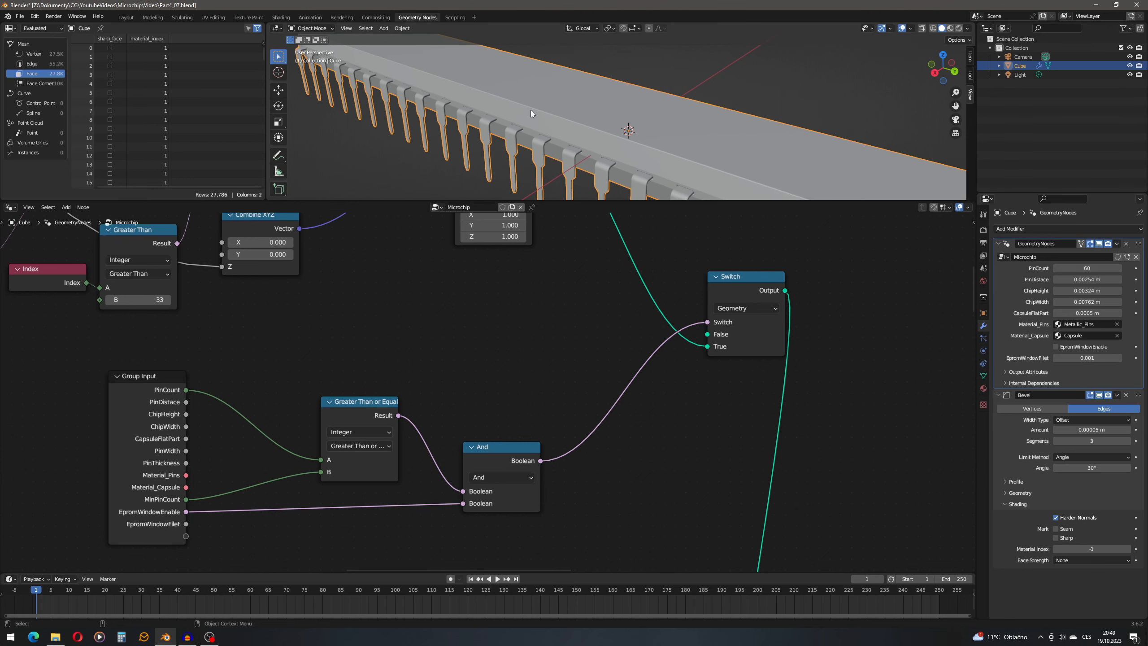
{"action": "scroll", "coordinate": [565, 114], "scroll_direction": "down", "scroll_amount": 5}
{"action": "mouse_move", "coordinate": [649, 126]}
{"action": "middle_mouse_down", "text": "shift"}
{"action": "mouse_move", "coordinate": [601, 97]}
{"action": "mouse_move", "coordinate": [641, 116]}
{"action": "middle_mouse_up", "text": "shift"}
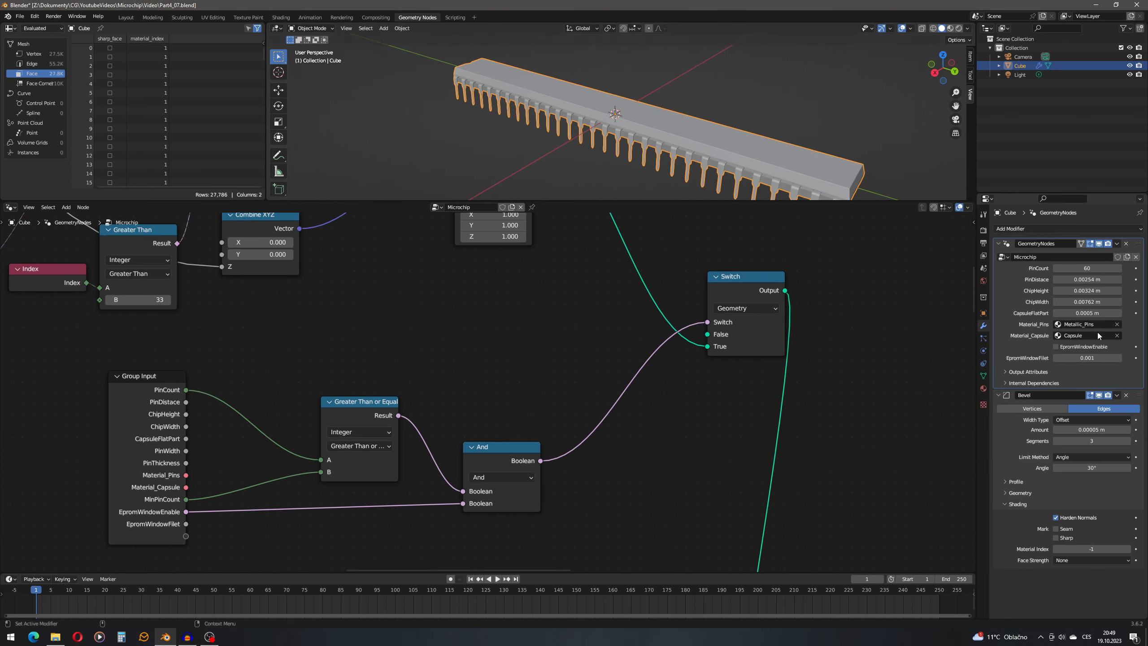
Enable EpromWindowEnable again and set PinCount to 20.
{"action": "left_click", "coordinate": [1076, 347]}
{"action": "left_click", "coordinate": [1092, 268]}
{"action": "type", "text": "20"}
{"action": "key", "text": "Return"}
{"action": "scroll", "coordinate": [626, 112], "scroll_direction": "up", "scroll_amount": 4}
{"action": "scroll", "coordinate": [626, 112], "scroll_direction": "down", "scroll_amount": 4}
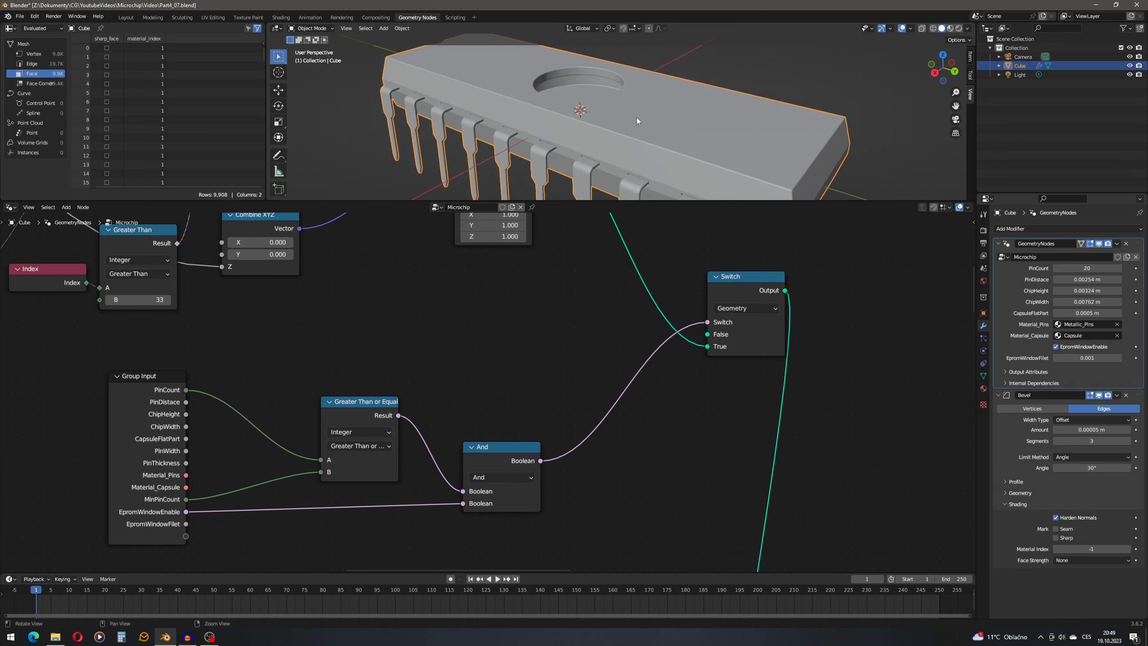
Lower the modifier's EpromWindowFilet to a value below 0.001.
{"action": "left_click", "coordinate": [1101, 358]}
{"action": "left_click", "coordinate": [1089, 358]}
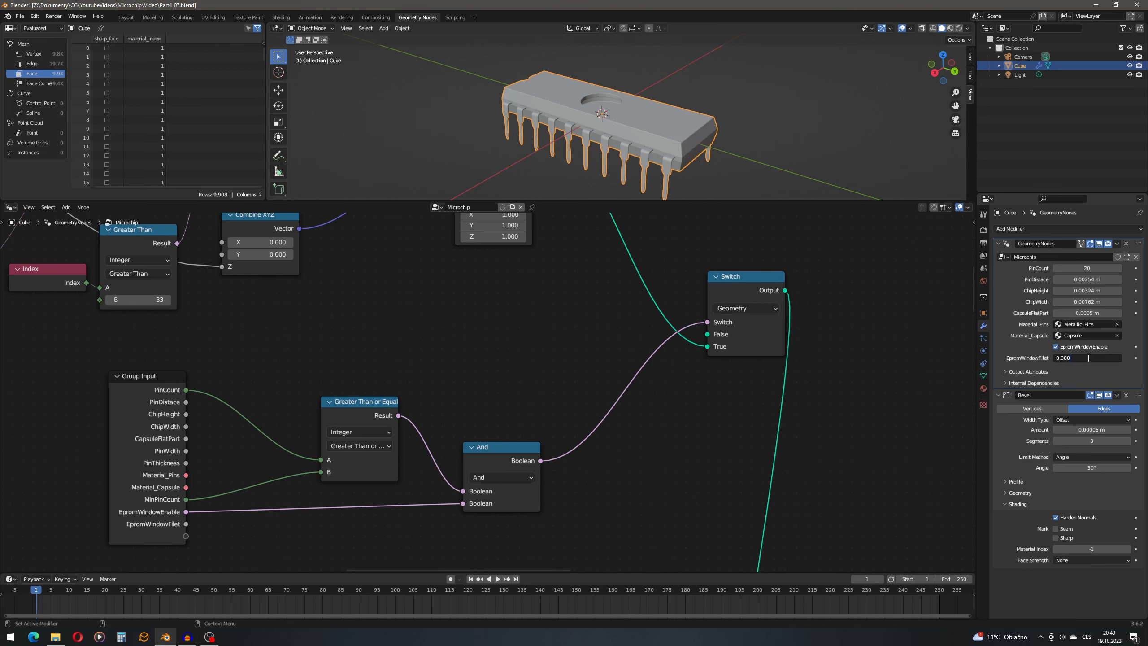
{"action": "key", "text": "Return"}
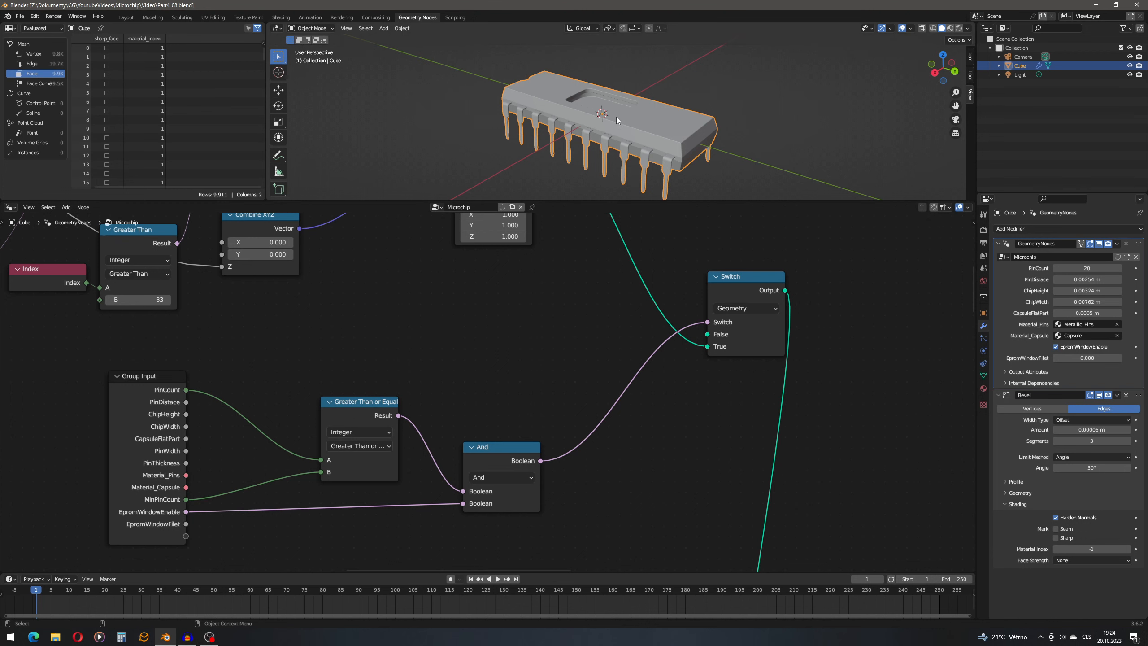
Connect a Viewer node to the last Convex Hull node's output and place it above the Extrude Mesh chain.
{"action": "middle_click_drag", "start_coordinate": [434, 335], "coordinate": [651, 483]}
{"action": "scroll", "coordinate": [554, 343], "scroll_direction": "down", "scroll_amount": 8}
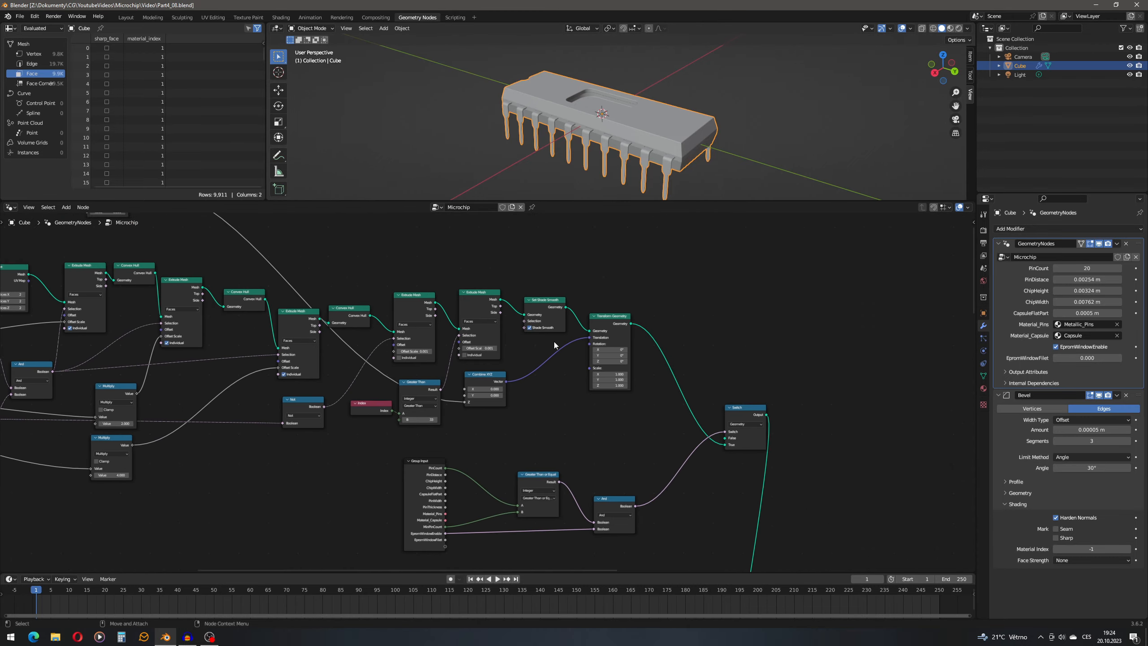
{"action": "middle_click_drag", "start_coordinate": [378, 345], "coordinate": [596, 389]}
{"action": "scroll", "coordinate": [624, 344], "scroll_direction": "up", "scroll_amount": 7}
{"action": "scroll", "coordinate": [588, 419], "scroll_direction": "up", "scroll_amount": 4}
{"action": "middle_click_drag", "start_coordinate": [658, 301], "coordinate": [438, 430]}
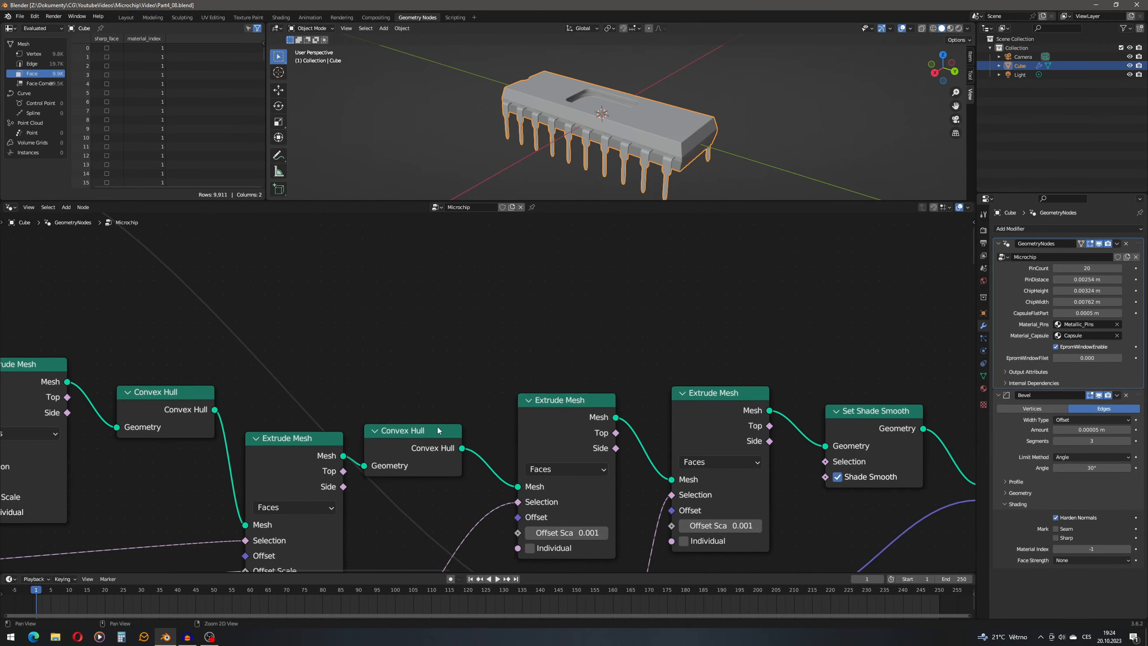
{"action": "left_click_drag", "start_coordinate": [461, 449], "coordinate": [550, 271]}
{"action": "type", "text": "vie"}
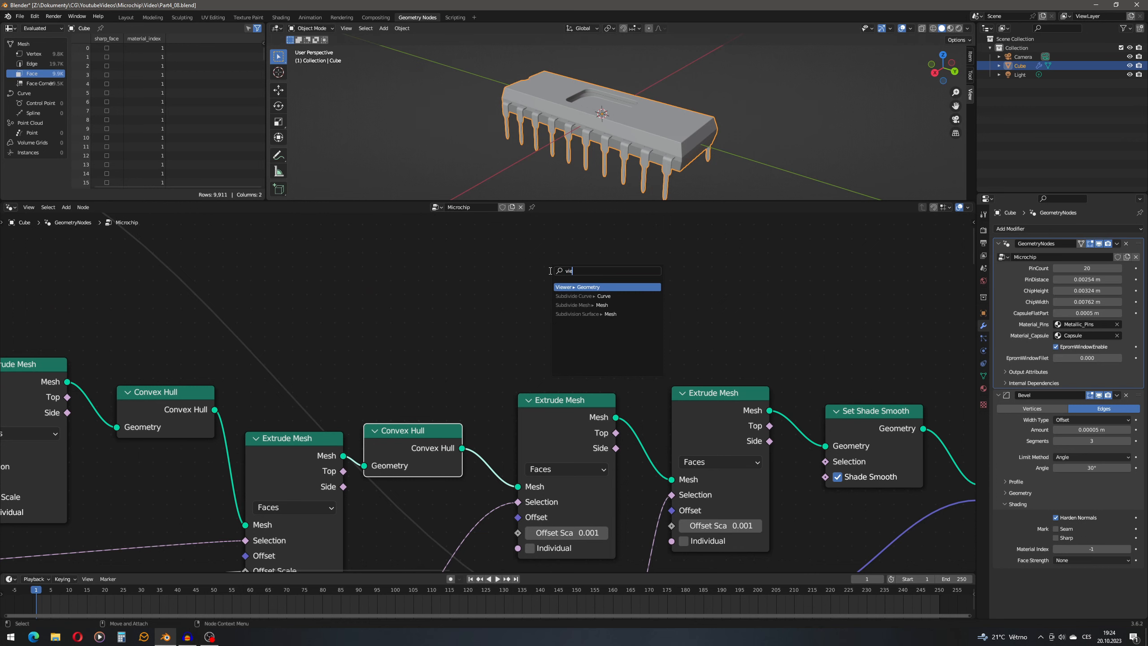
{"action": "key", "text": "Return"}
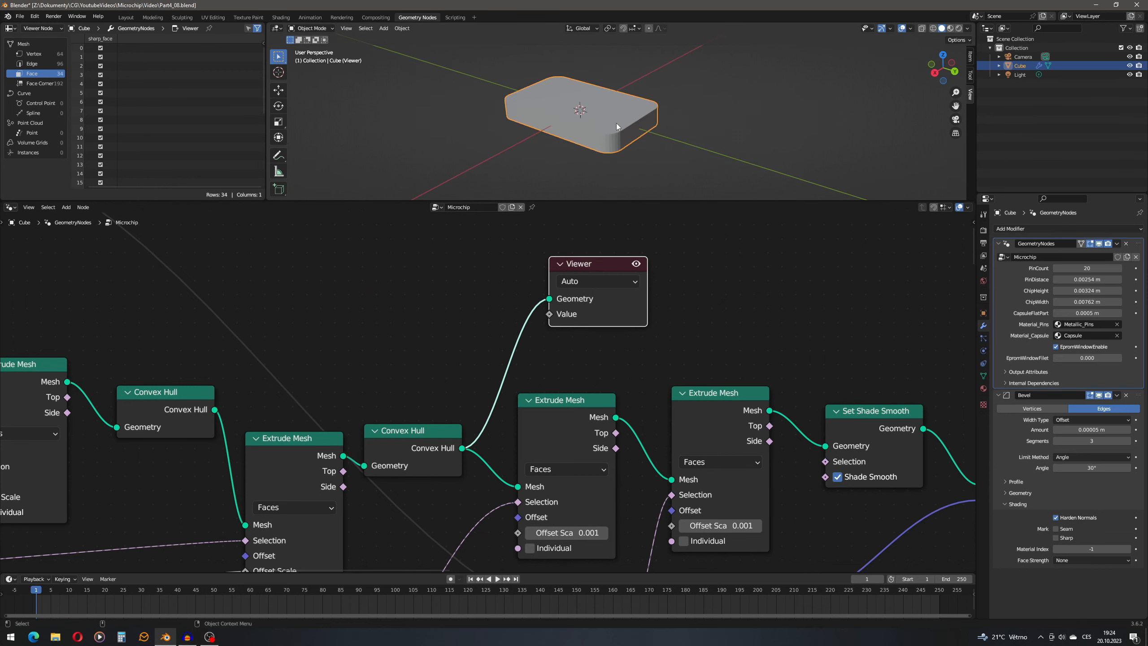
{"action": "left_click_drag", "start_coordinate": [588, 269], "coordinate": [685, 239]}
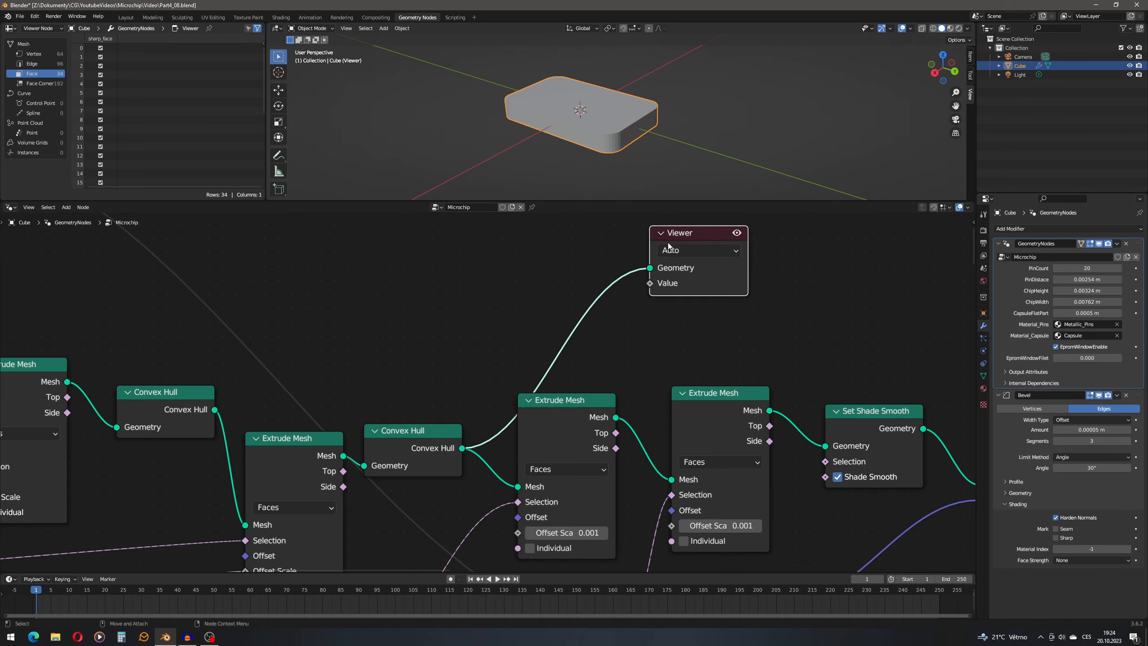
Insert a Set Shade Smooth node between the last Convex Hull and the Viewer, and move the Viewer aside.
{"action": "middle_click_drag", "start_coordinate": [669, 246], "coordinate": [653, 335], "text": "alt"}
{"action": "right_click_drag", "start_coordinate": [653, 335], "coordinate": [619, 334], "text": "alt"}
{"action": "left_click", "coordinate": [71, 211]}
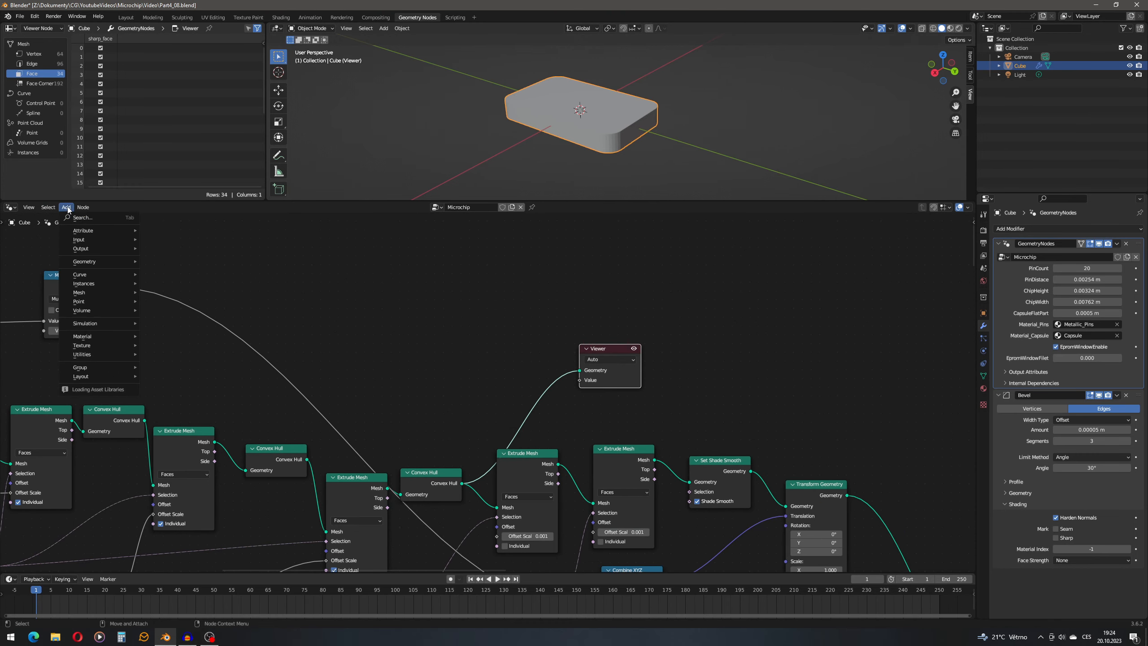
{"action": "type", "text": "set sha"}
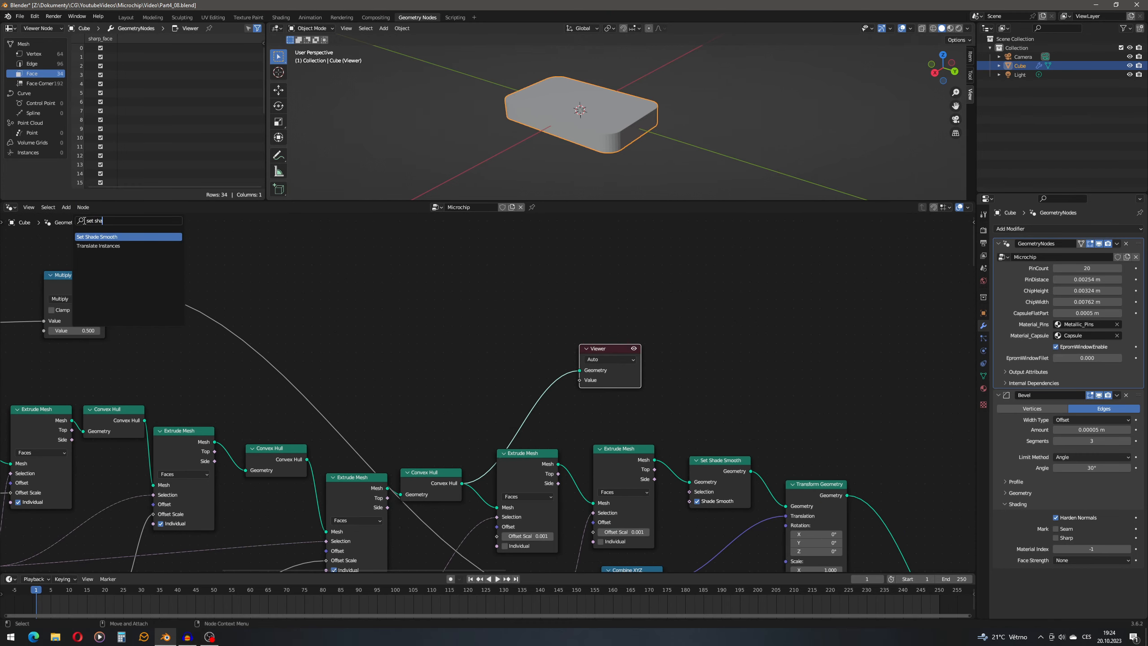
{"action": "key", "text": "Return"}
{"action": "left_click", "coordinate": [508, 365]}
{"action": "left_click_drag", "start_coordinate": [646, 346], "coordinate": [699, 340]}
Insert a Transform Geometry node between the new Set Shade Smooth node and the Viewer, making room for it.
{"action": "left_click", "coordinate": [73, 211]}
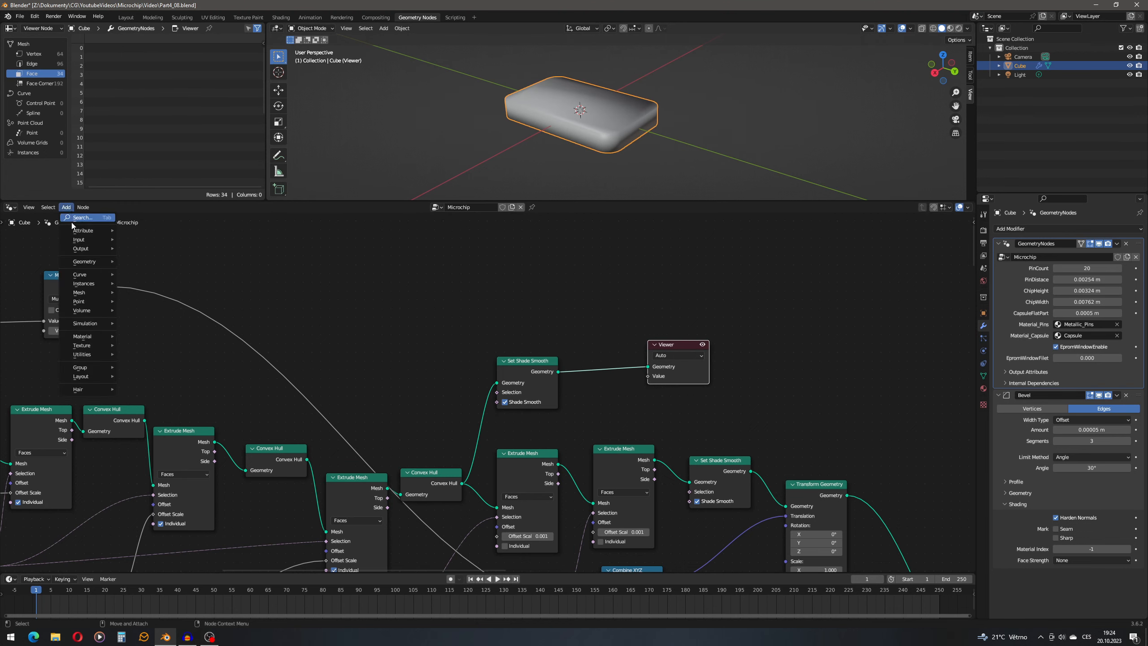
{"action": "left_click", "coordinate": [74, 222]}
{"action": "type", "text": "tran"}
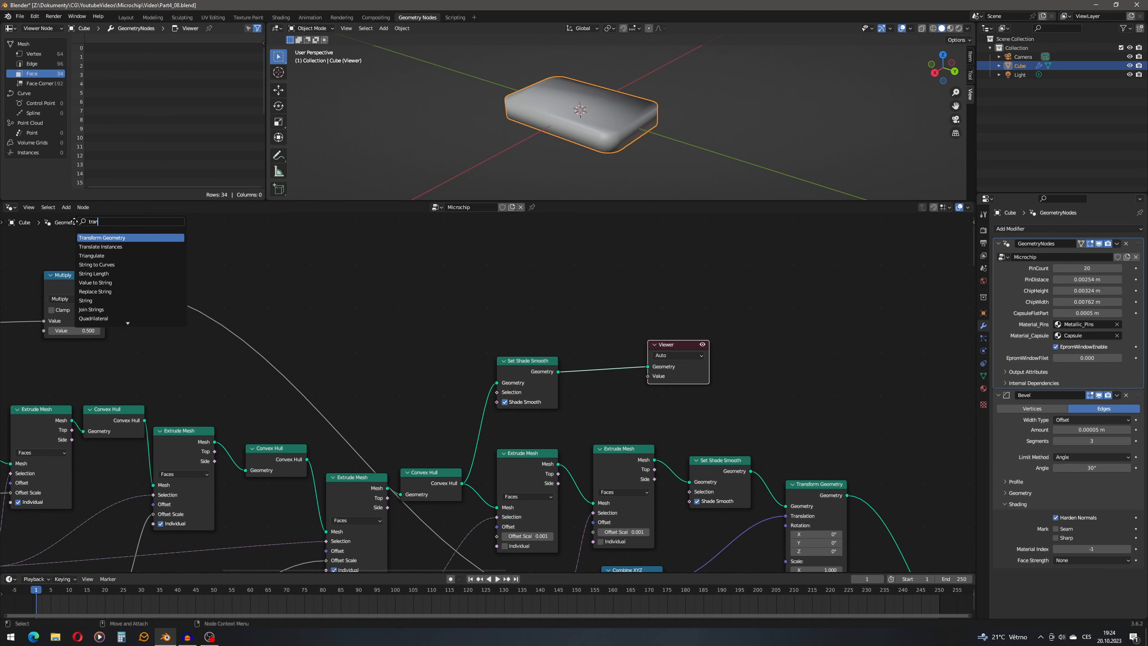
{"action": "key", "text": "Return"}
{"action": "left_click", "coordinate": [592, 289]}
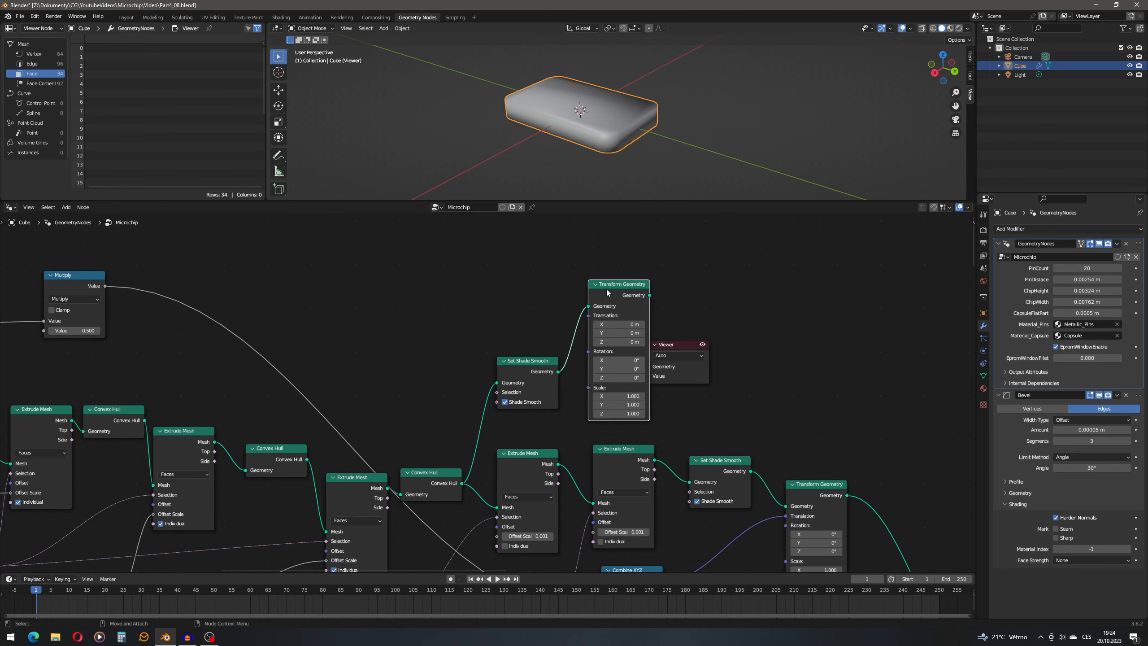
{"action": "left_click_drag", "start_coordinate": [722, 345], "coordinate": [785, 342]}
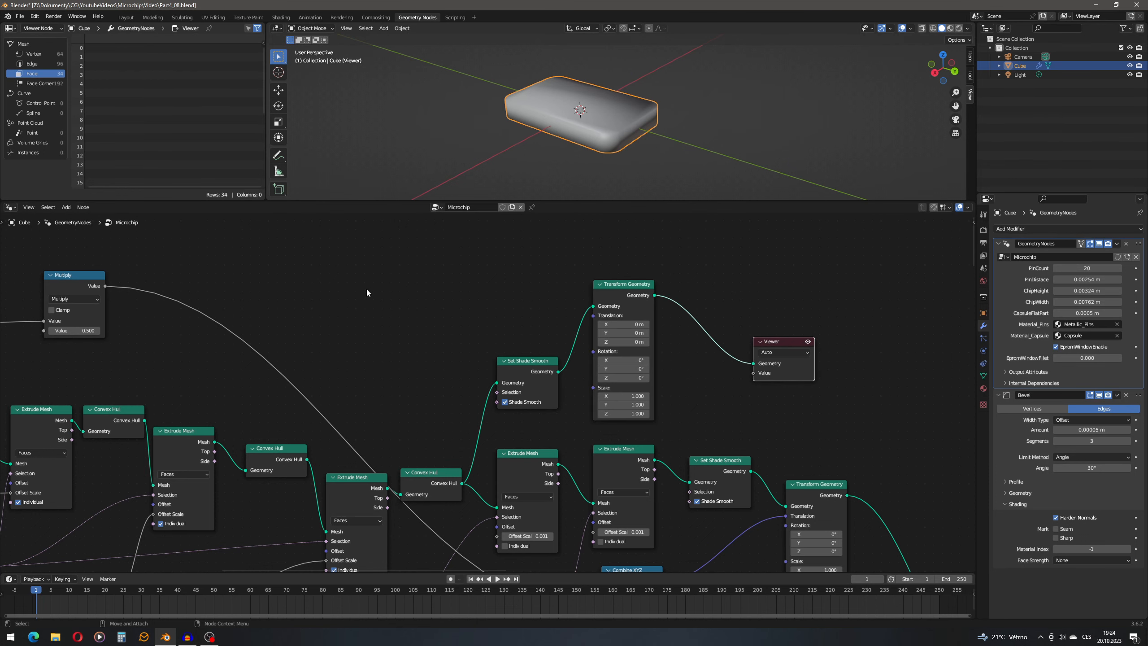
Add a Combine XYZ node linked to the new Transform Geometry node's Translation input.
{"action": "scroll", "coordinate": [366, 291], "scroll_direction": "down", "scroll_amount": 2}
{"action": "left_click_drag", "start_coordinate": [579, 327], "coordinate": [506, 284]}
{"action": "type", "text": "combin"}
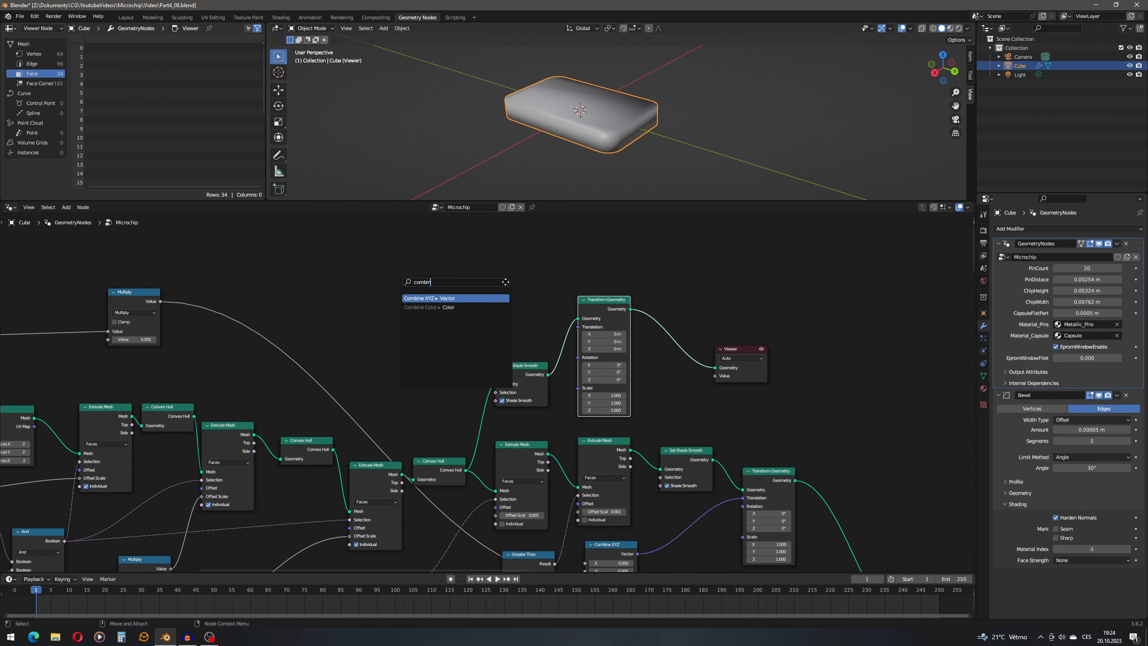
{"action": "key", "text": "Return"}
{"action": "left_click", "coordinate": [480, 275]}
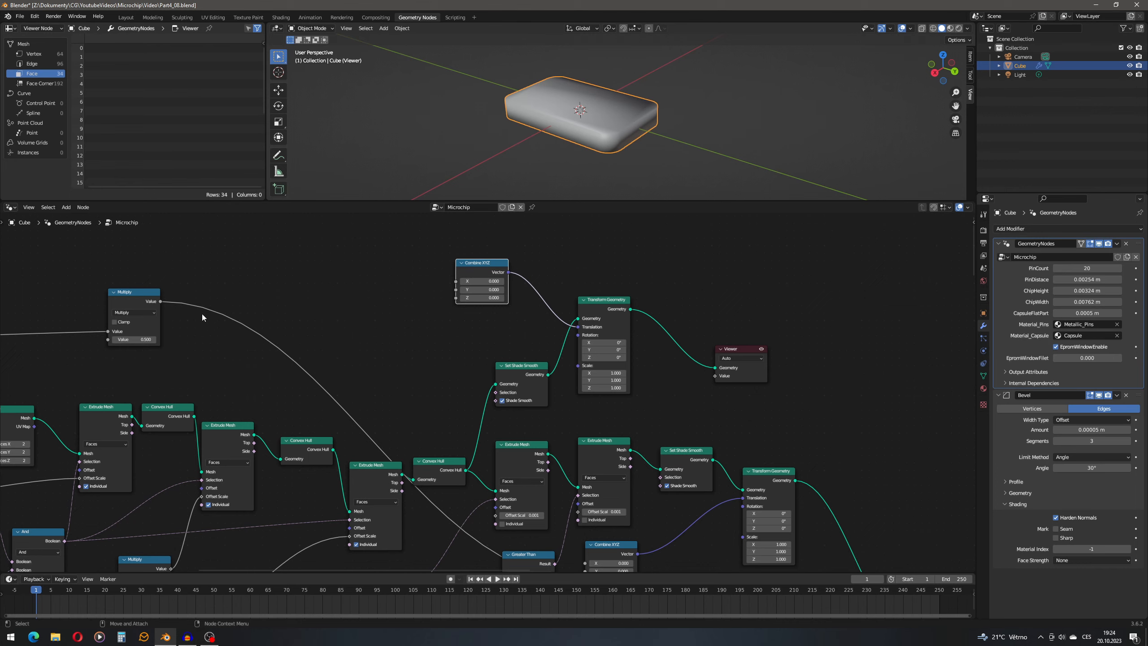
{"action": "scroll", "coordinate": [791, 390], "scroll_direction": "down", "scroll_amount": 6}
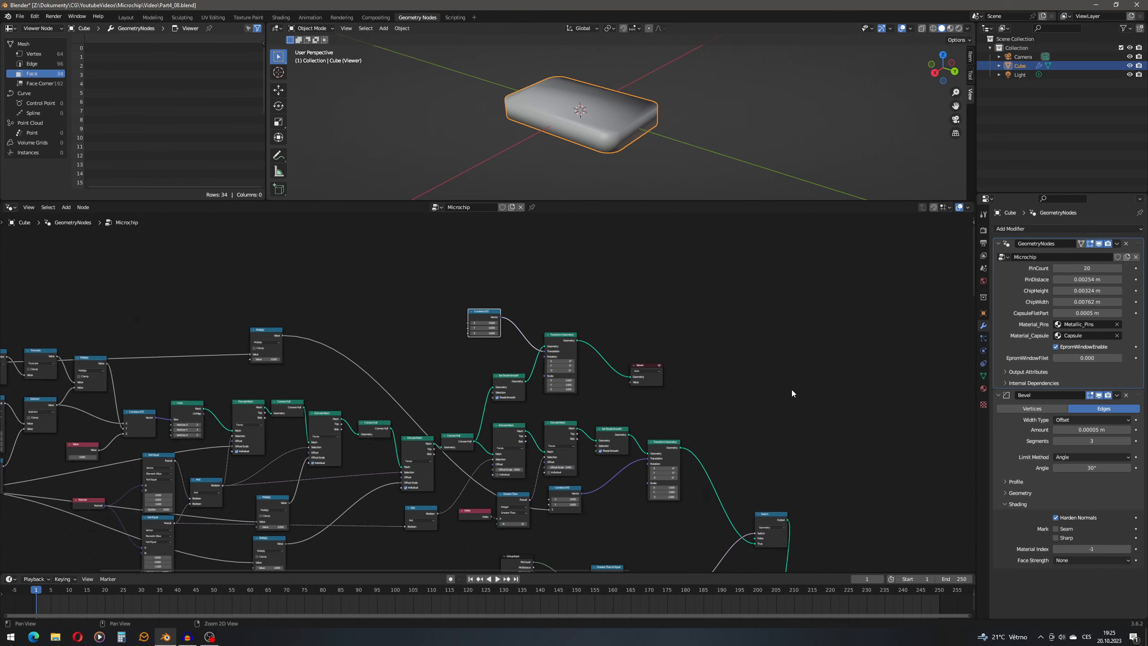
{"action": "middle_click_drag", "start_coordinate": [674, 377], "coordinate": [500, 266]}
{"action": "scroll", "coordinate": [494, 288], "scroll_direction": "down", "scroll_amount": 7}
{"action": "scroll", "coordinate": [494, 288], "scroll_direction": "up", "scroll_amount": 5}
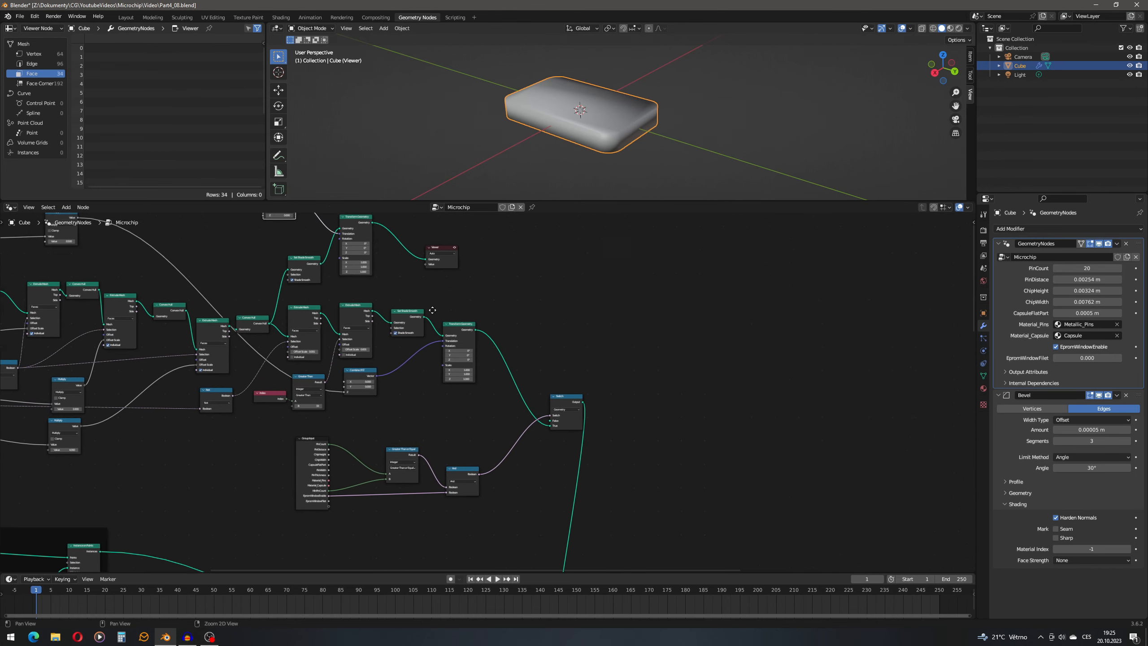
Link the new Transform Geometry node's output to the Join Geometry node and delete the Viewer node.
{"action": "left_click_drag", "start_coordinate": [339, 227], "coordinate": [877, 403]}
{"action": "left_click_drag", "start_coordinate": [867, 397], "coordinate": [867, 388]}
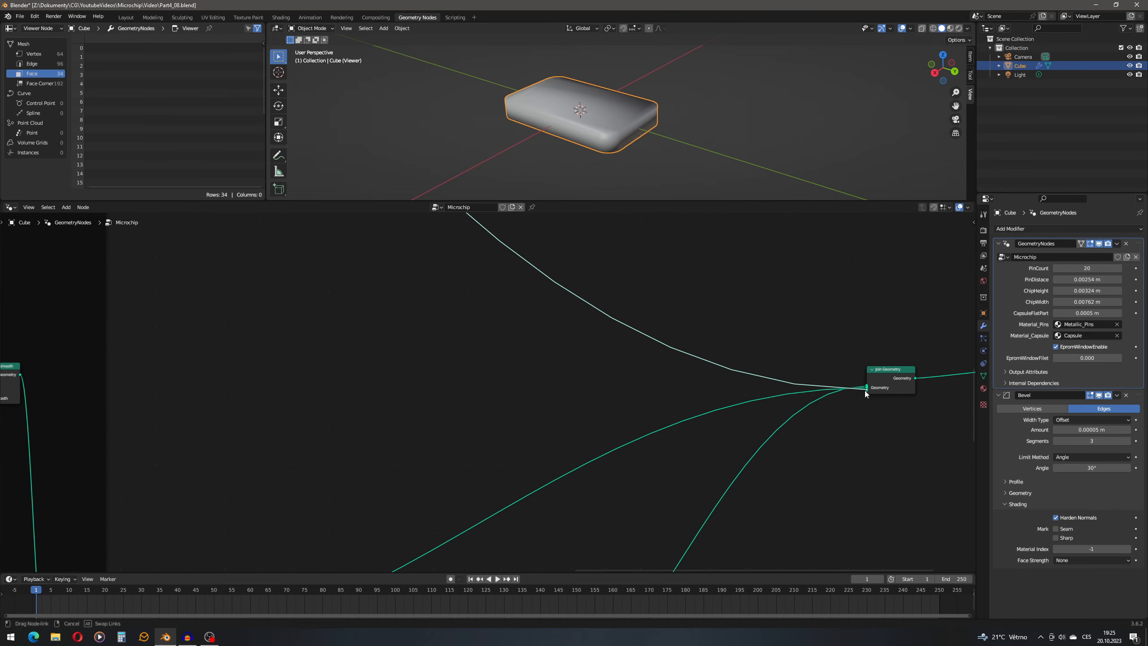
{"action": "scroll", "coordinate": [775, 394], "scroll_direction": "down", "scroll_amount": 5}
{"action": "middle_click_drag", "start_coordinate": [504, 331], "coordinate": [612, 535]}
{"action": "scroll", "coordinate": [583, 335], "scroll_direction": "up", "scroll_amount": 3}
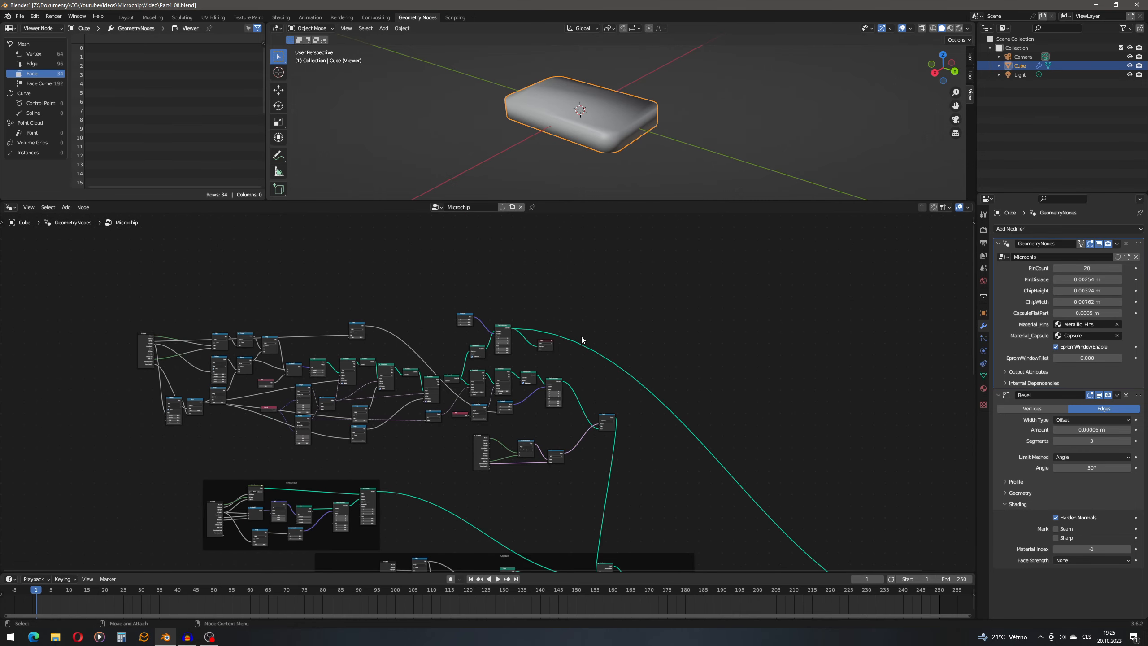
{"action": "key", "text": "Delete"}
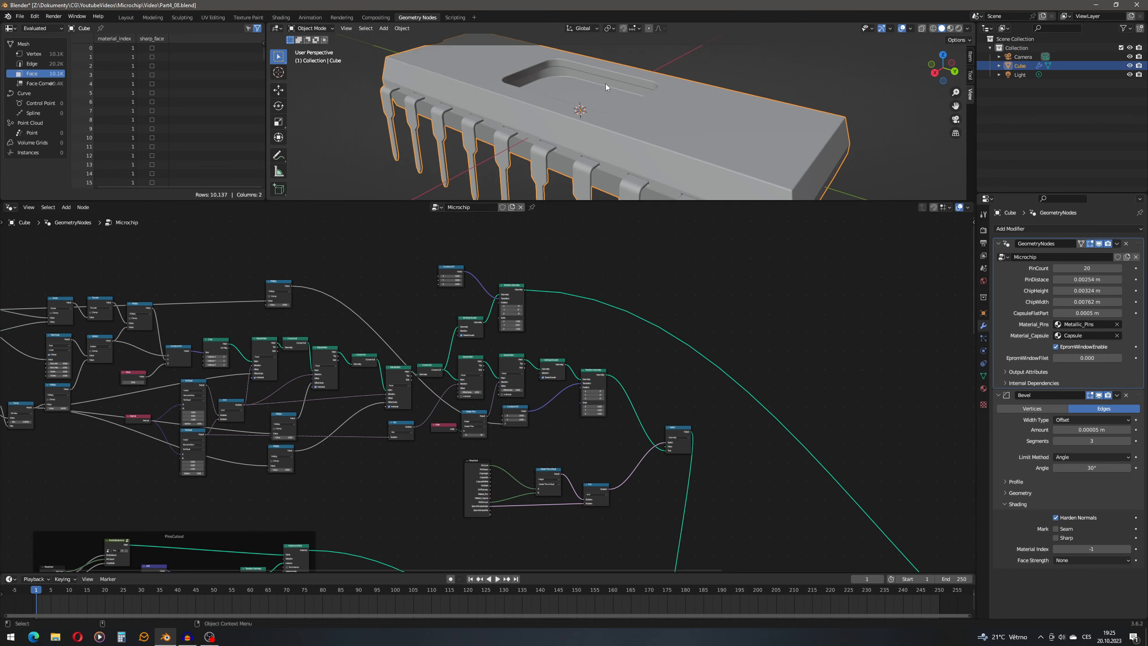
Link the upper 0.5 Multiply node's output to the Z input of the Combine XYZ node driving the window's translation.
{"action": "middle_click_drag", "start_coordinate": [587, 95], "coordinate": [572, 191]}
{"action": "middle_click_drag", "start_coordinate": [484, 317], "coordinate": [562, 400]}
{"action": "scroll", "coordinate": [565, 369], "scroll_direction": "up", "scroll_amount": 5}
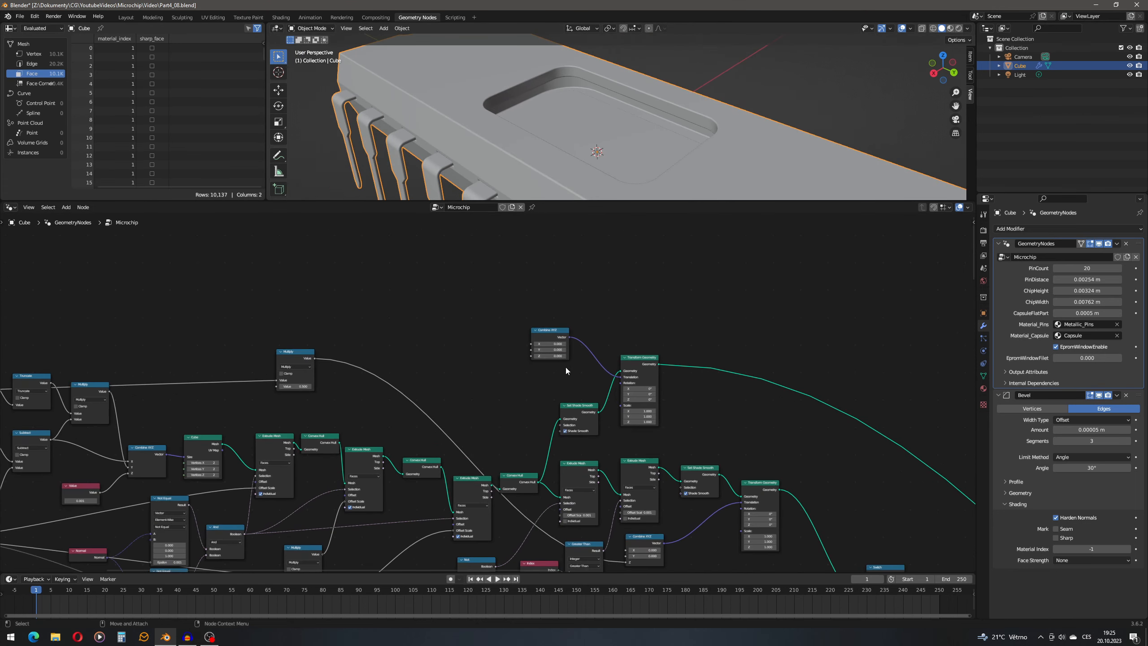
{"action": "middle_click_drag", "start_coordinate": [273, 372], "coordinate": [443, 385]}
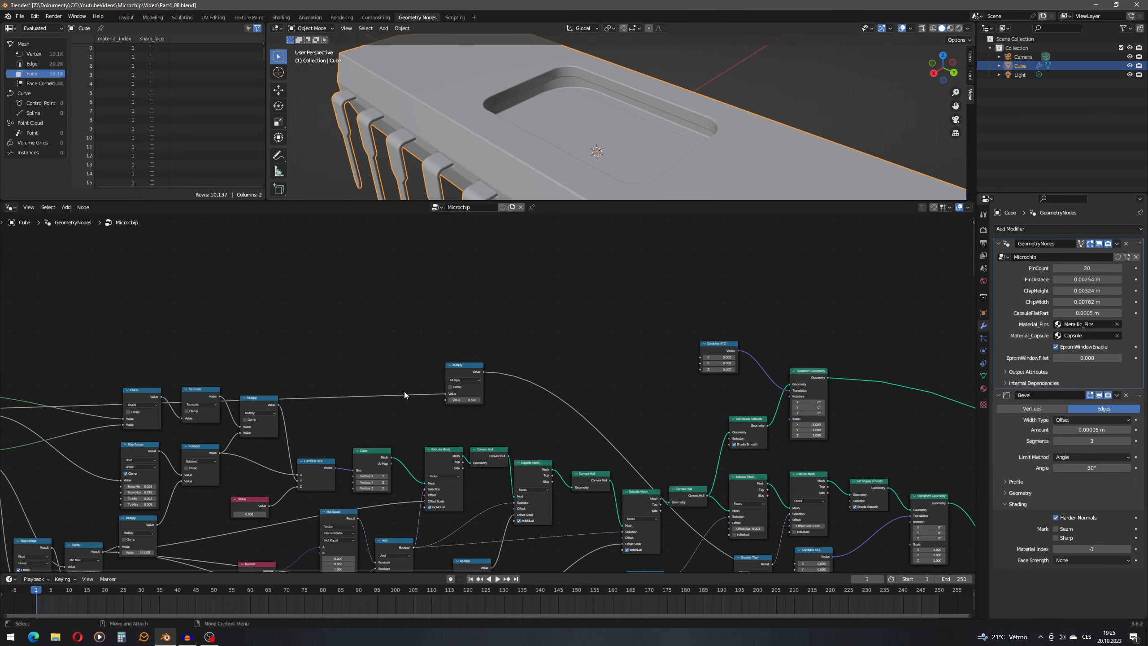
{"action": "middle_click_drag", "start_coordinate": [202, 410], "coordinate": [361, 347]}
{"action": "scroll", "coordinate": [150, 345], "scroll_direction": "up", "scroll_amount": 4}
{"action": "scroll", "coordinate": [660, 291], "scroll_direction": "down", "scroll_amount": 1}
{"action": "middle_click_drag", "start_coordinate": [636, 299], "coordinate": [500, 330]}
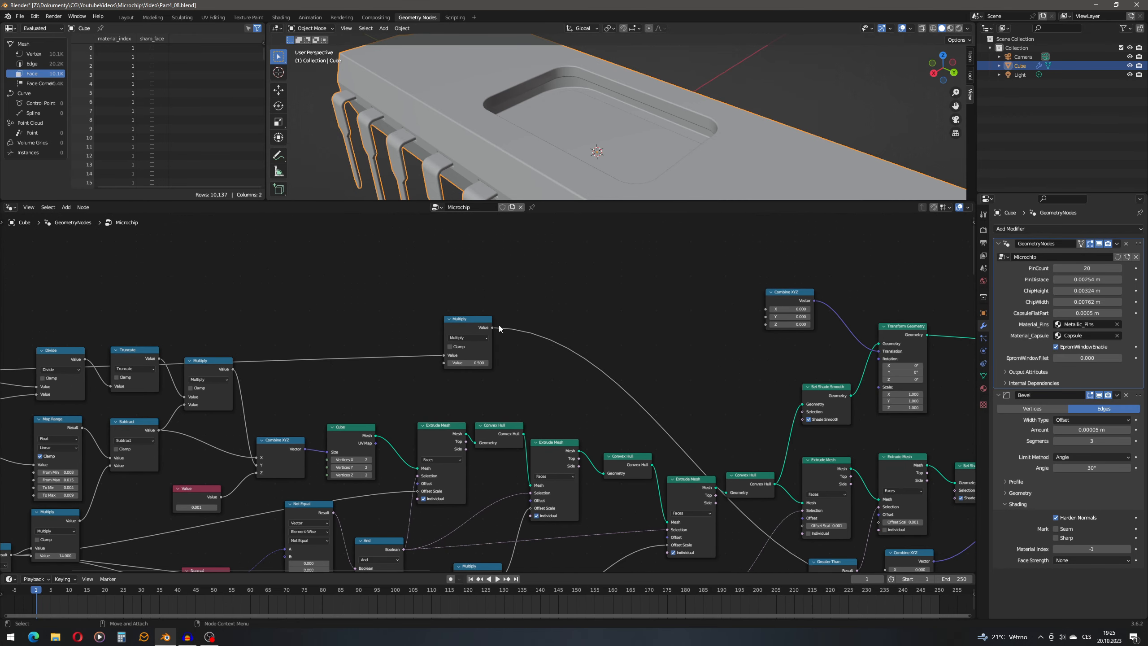
{"action": "scroll", "coordinate": [561, 312], "scroll_direction": "up", "scroll_amount": 6}
{"action": "middle_click_drag", "start_coordinate": [561, 313], "coordinate": [378, 359]}
{"action": "scroll", "coordinate": [332, 337], "scroll_direction": "up", "scroll_amount": 1}
{"action": "left_click_drag", "start_coordinate": [285, 329], "coordinate": [791, 324]}
{"action": "mouse_move", "coordinate": [710, 120]}
{"action": "middle_mouse_down"}
{"action": "mouse_move", "coordinate": [713, 143]}
{"action": "mouse_move", "coordinate": [707, 123]}
{"action": "mouse_move", "coordinate": [700, 130]}
{"action": "middle_mouse_up"}
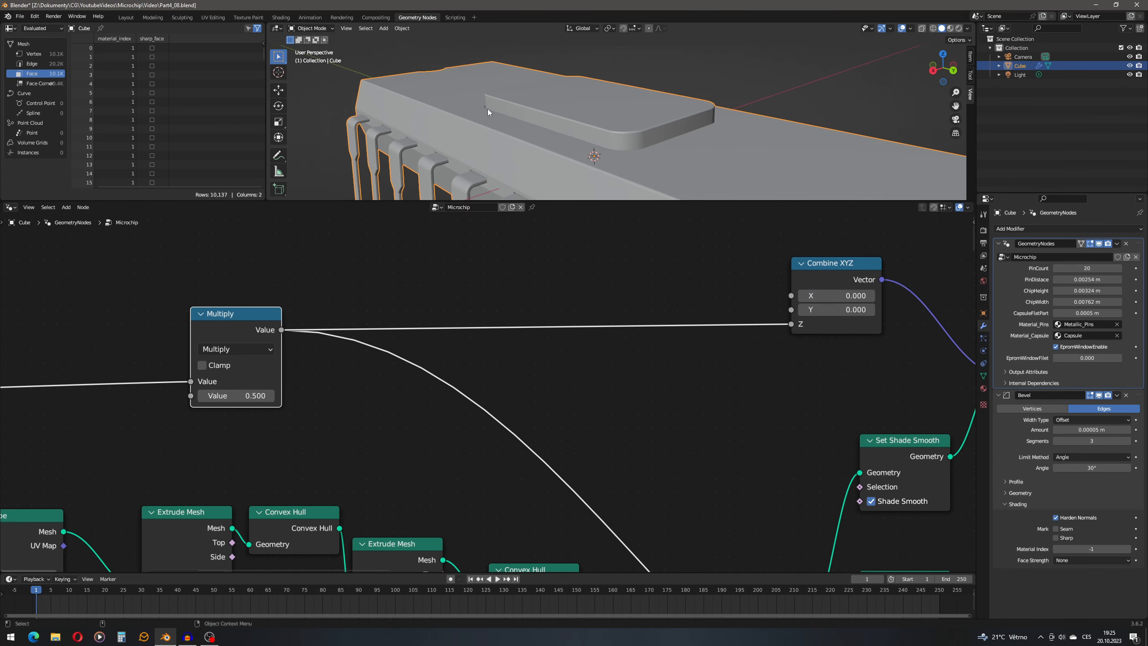
Insert a Scale Elements node between the last Convex Hull and the upper Set Shade Smooth, making room for it, and set its scale to 0.25.
{"action": "middle_click_drag", "start_coordinate": [654, 354], "coordinate": [503, 344]}
{"action": "scroll", "coordinate": [524, 384], "scroll_direction": "down", "scroll_amount": 4}
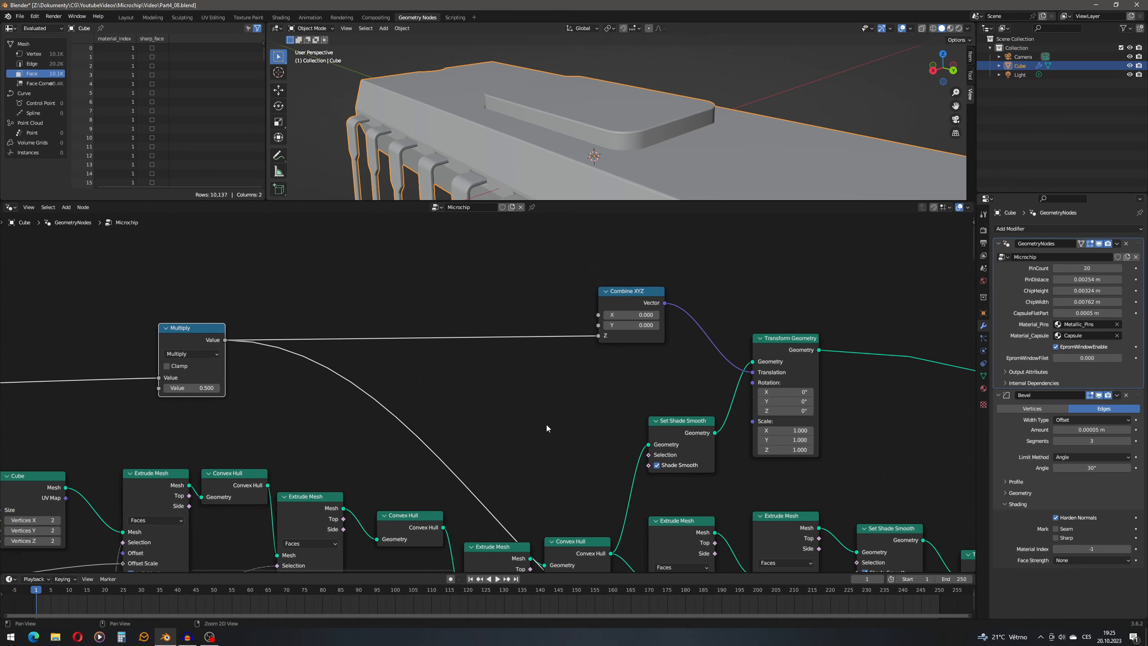
{"action": "middle_click_drag", "start_coordinate": [546, 425], "coordinate": [552, 417]}
{"action": "left_click_drag", "start_coordinate": [796, 328], "coordinate": [878, 316]}
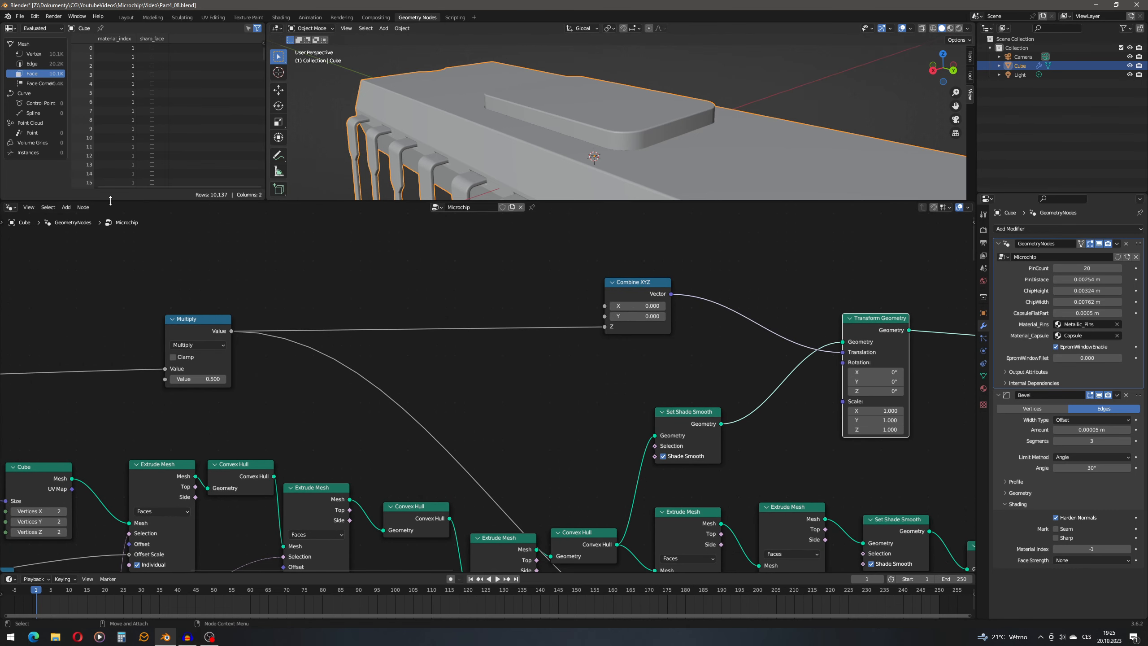
{"action": "left_click", "coordinate": [66, 206]}
{"action": "type", "text": "scal"}
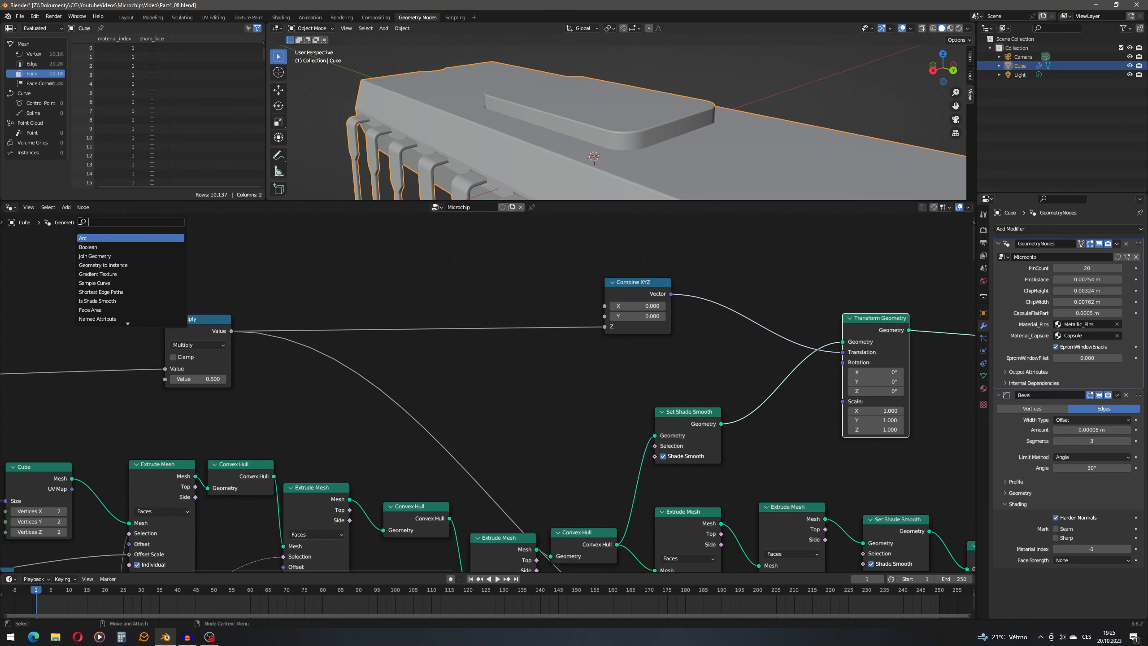
{"action": "key", "text": "Down"}
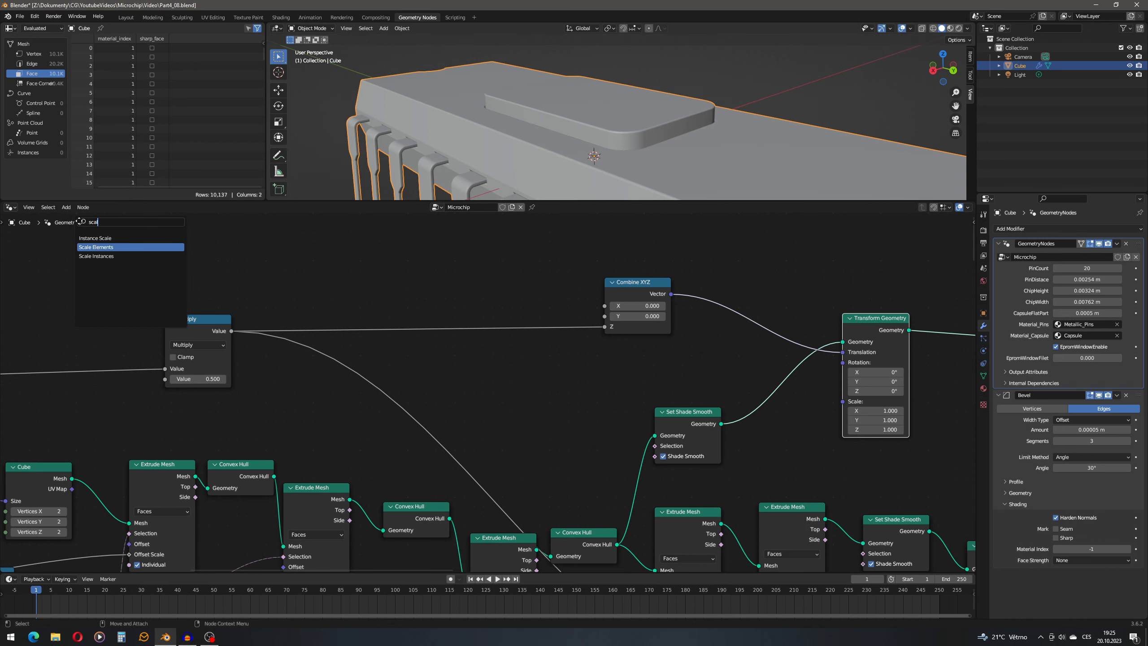
{"action": "key", "text": "Return"}
{"action": "left_click", "coordinate": [620, 398]}
{"action": "left_click", "coordinate": [701, 469]}
{"action": "type", "text": "0.25"}
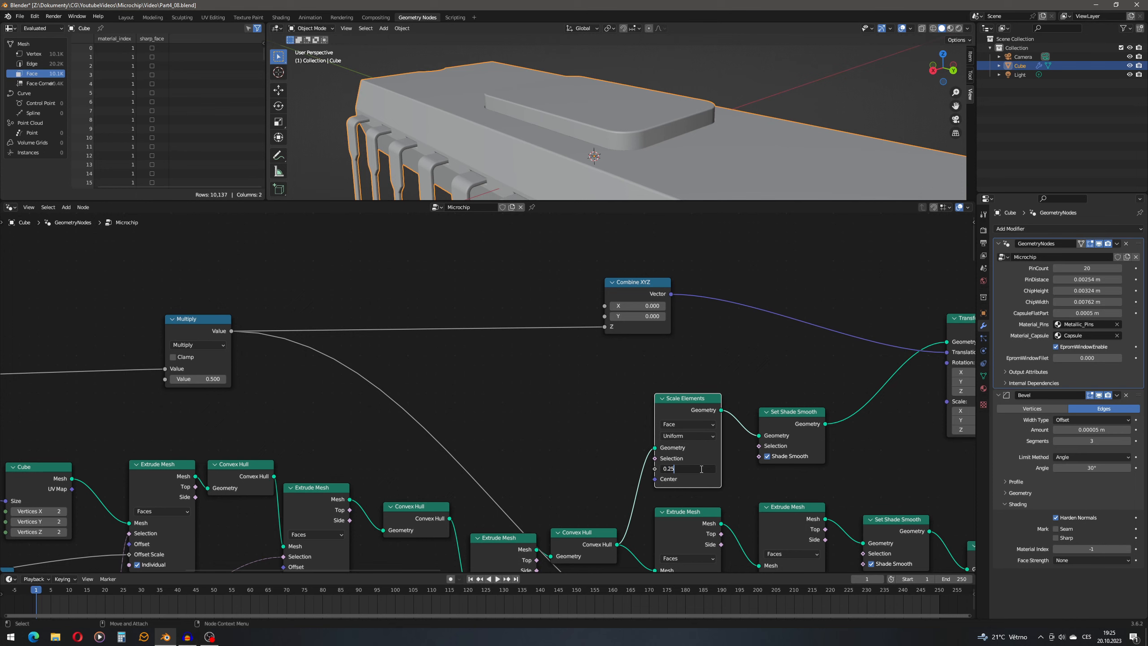
{"action": "key", "text": "Return"}
Switch the Scale Elements node to Single Axis with axis 0, 0, 1 and shift it up clear of the lower nodes.
{"action": "left_click", "coordinate": [693, 437]}
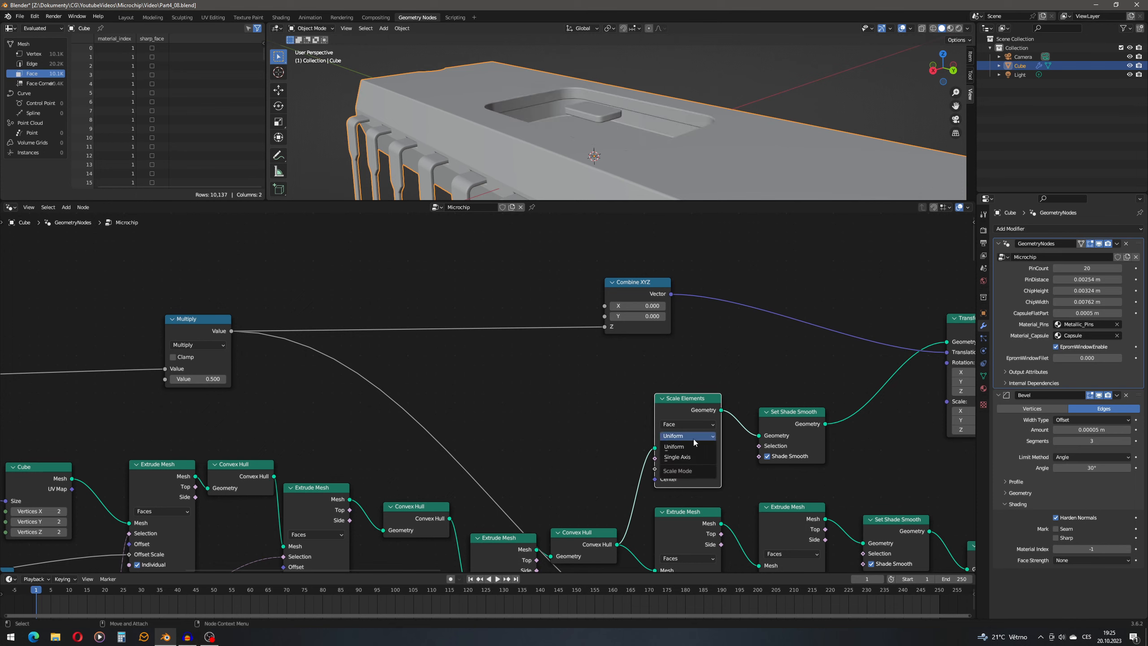
{"action": "left_click", "coordinate": [696, 455]}
{"action": "left_click_drag", "start_coordinate": [687, 411], "coordinate": [686, 371]}
{"action": "left_click", "coordinate": [696, 459]}
{"action": "type", "text": "1"}
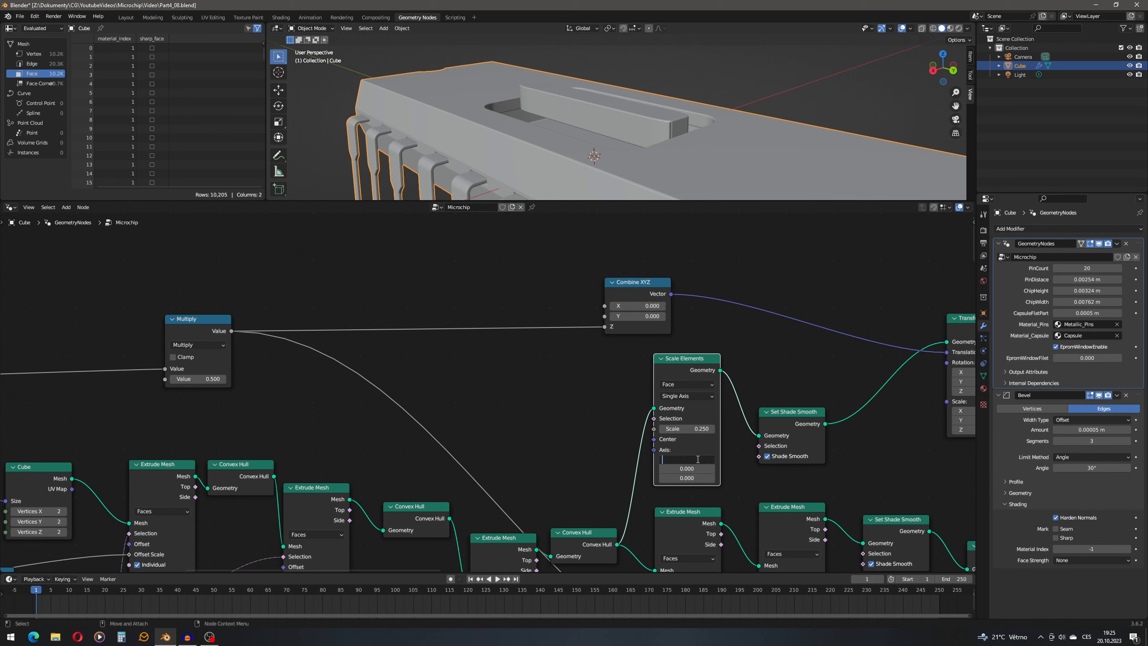
{"action": "key", "text": "Return"}
{"action": "left_click", "coordinate": [687, 478]}
{"action": "type", "text": "1"}
{"action": "key", "text": "Return"}
{"action": "middle_click_drag", "start_coordinate": [691, 131], "coordinate": [695, 118]}
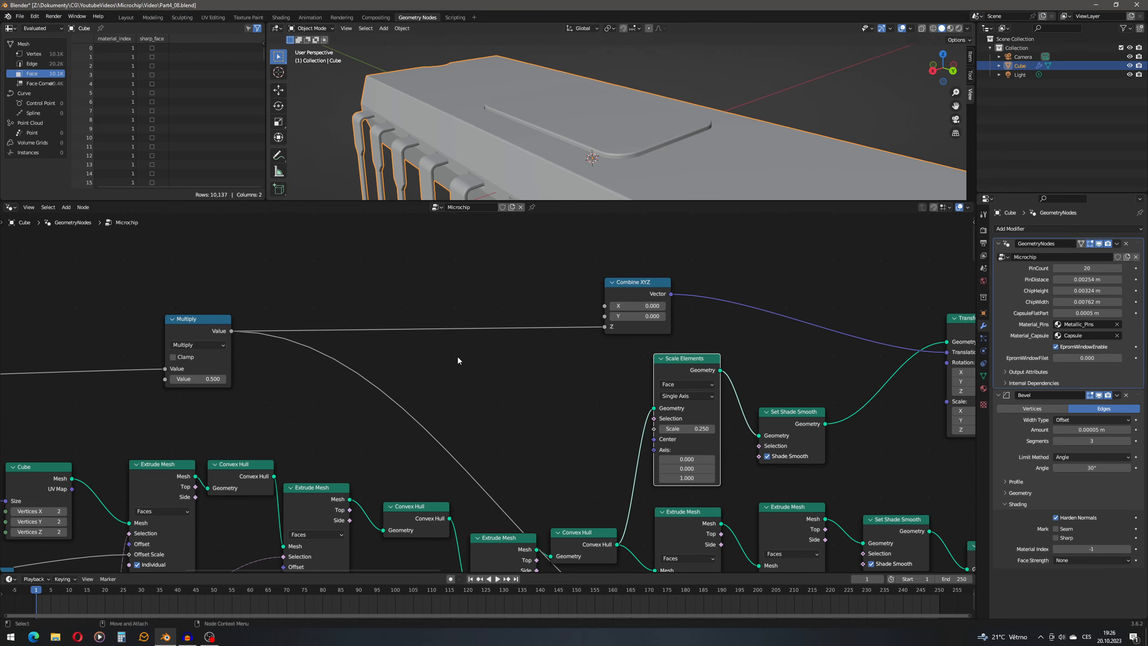
Raise the upper Multiply node and add another Multiply by 0.5 beneath it, fed by the 0.001 Value node.
{"action": "scroll", "coordinate": [454, 356], "scroll_direction": "left", "scroll_amount": 5, "text": "ctrl"}
{"action": "left_click_drag", "start_coordinate": [392, 325], "coordinate": [452, 252]}
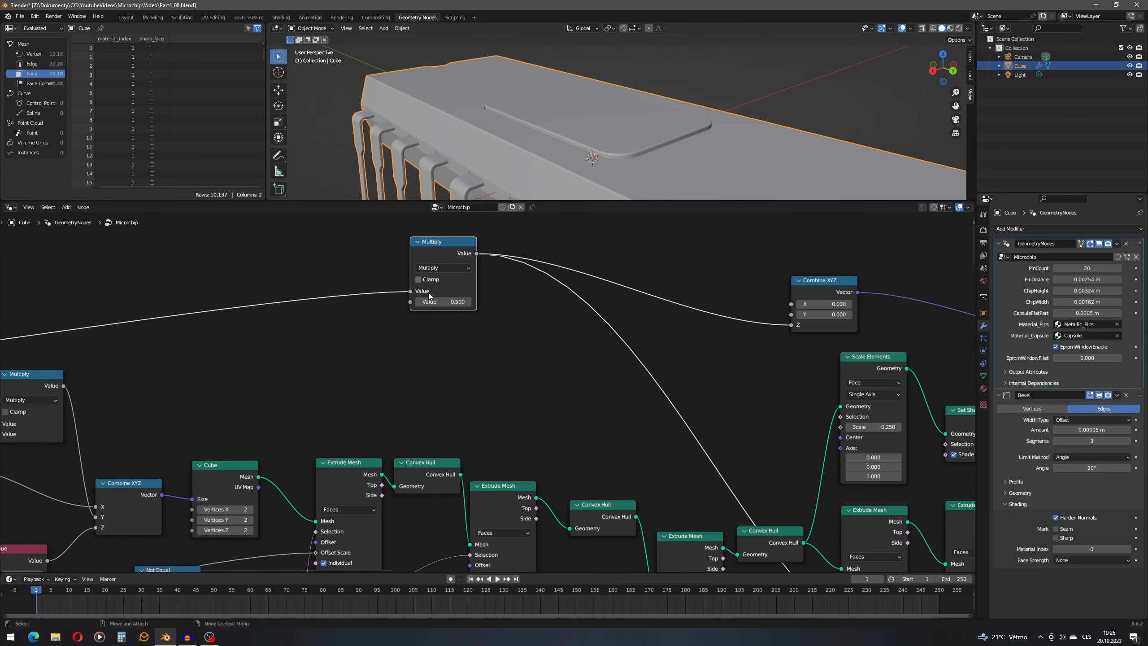
{"action": "middle_click_drag", "start_coordinate": [466, 357], "coordinate": [604, 303]}
{"action": "scroll", "coordinate": [516, 379], "scroll_direction": "down", "scroll_amount": 4}
{"action": "middle_click_drag", "start_coordinate": [468, 394], "coordinate": [442, 396]}
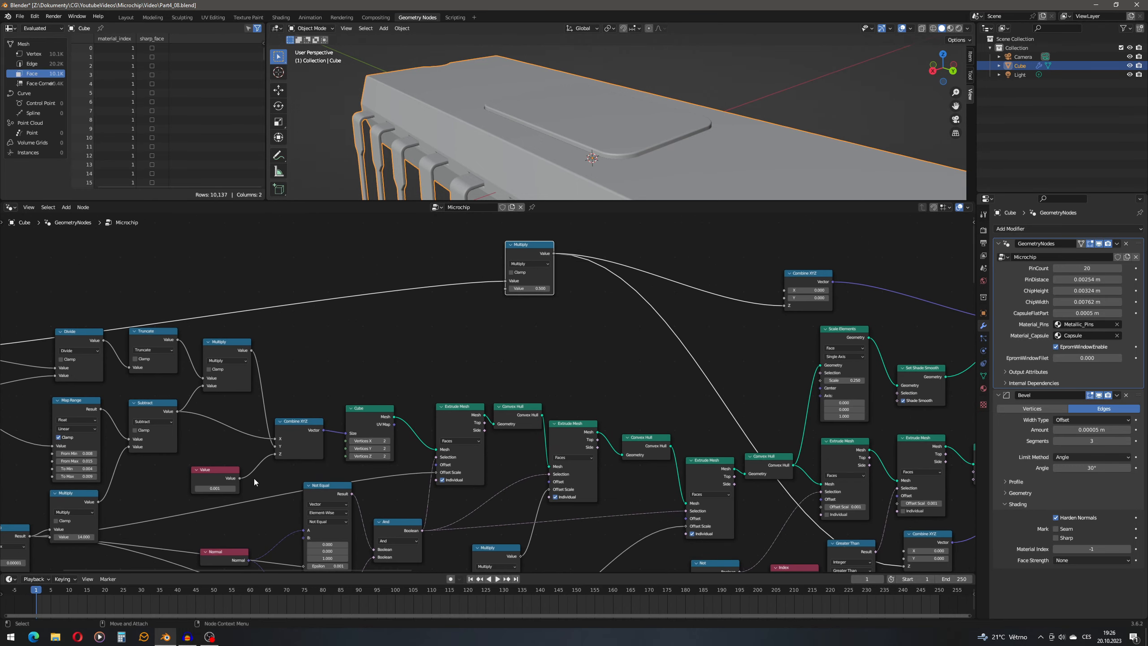
{"action": "scroll", "coordinate": [235, 479], "scroll_direction": "up", "scroll_amount": 1}
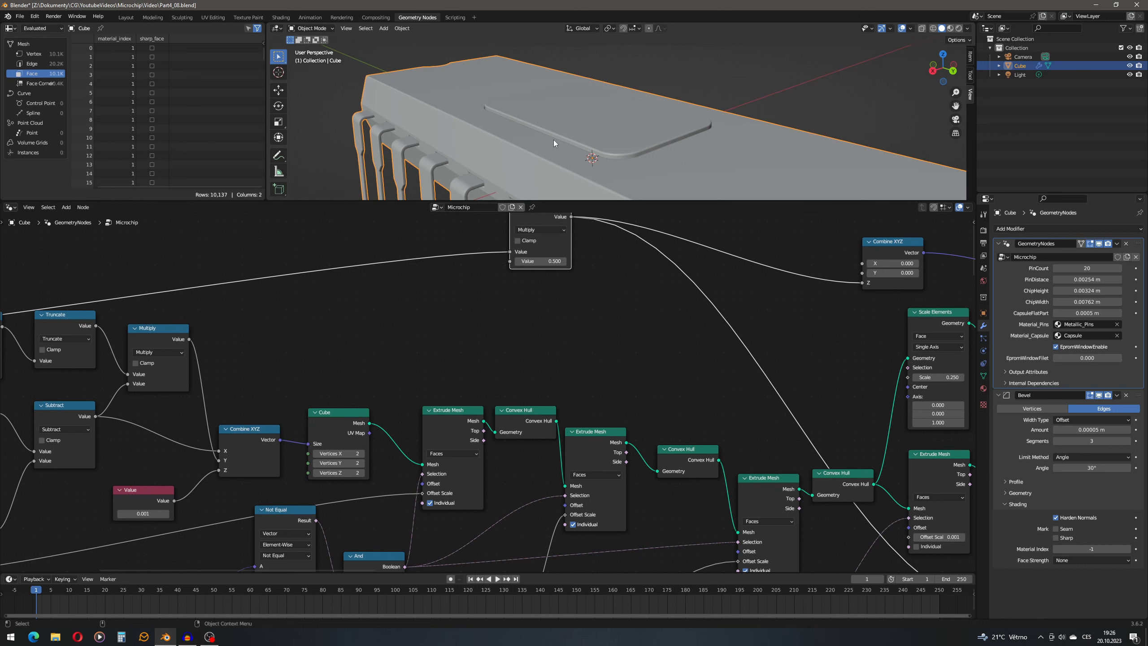
{"action": "left_click_drag", "start_coordinate": [175, 501], "coordinate": [487, 304]}
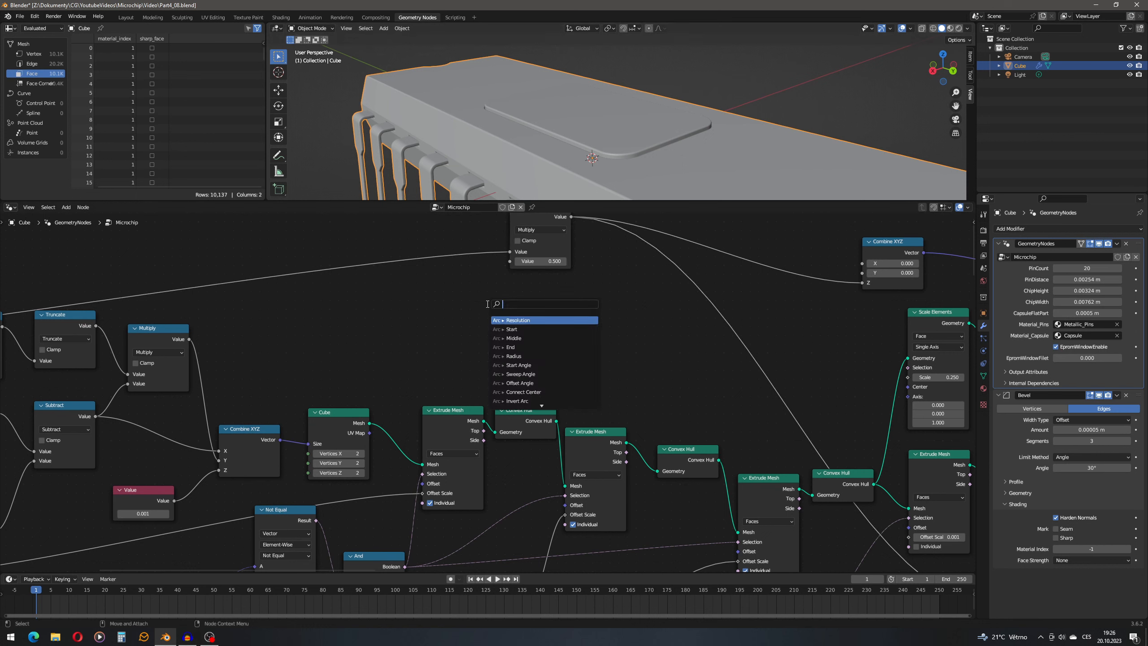
{"action": "type", "text": "mul"}
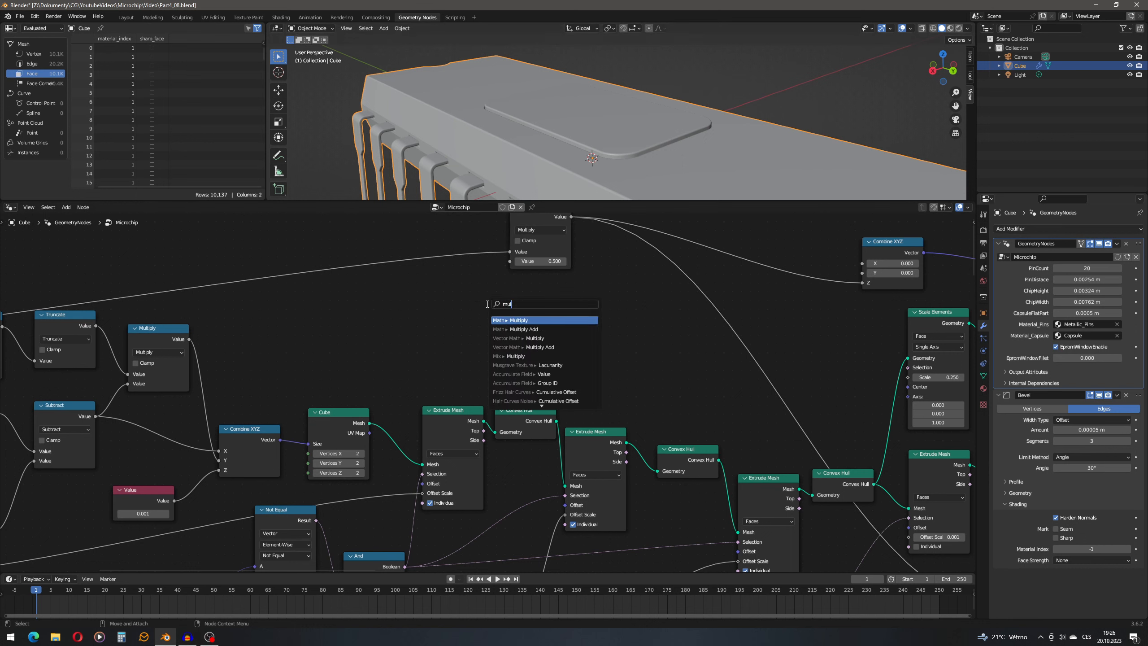
{"action": "key", "text": "Return"}
{"action": "left_click", "coordinate": [486, 304]}
{"action": "middle_click_drag", "start_coordinate": [610, 310], "coordinate": [524, 326]}
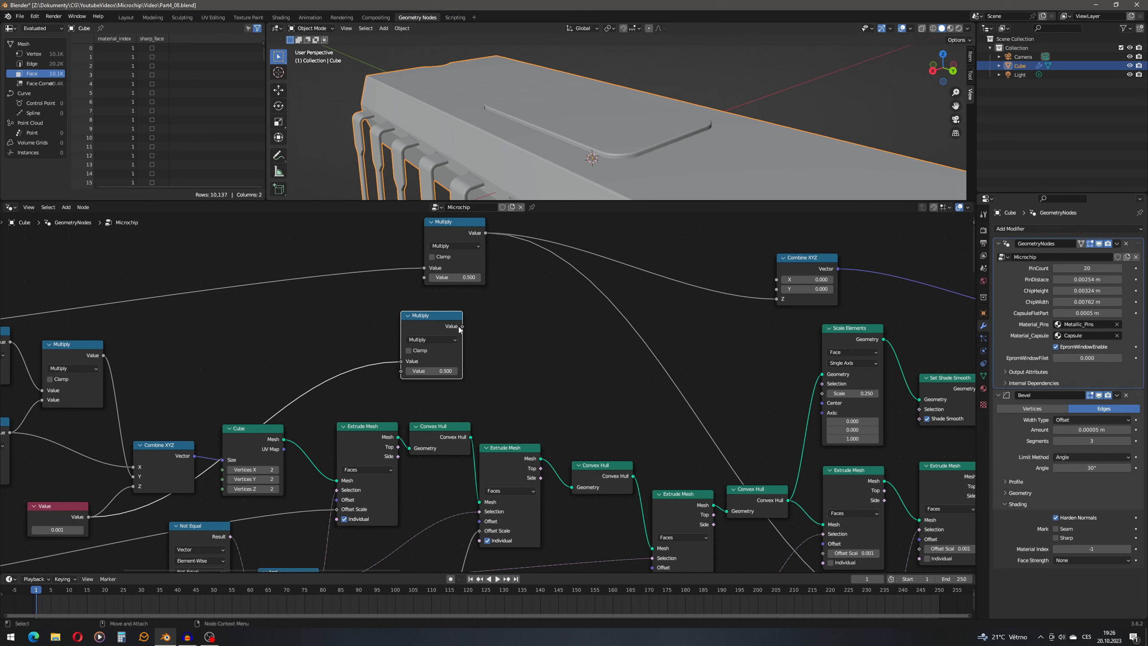
{"action": "left_click_drag", "start_coordinate": [451, 318], "coordinate": [462, 303]}
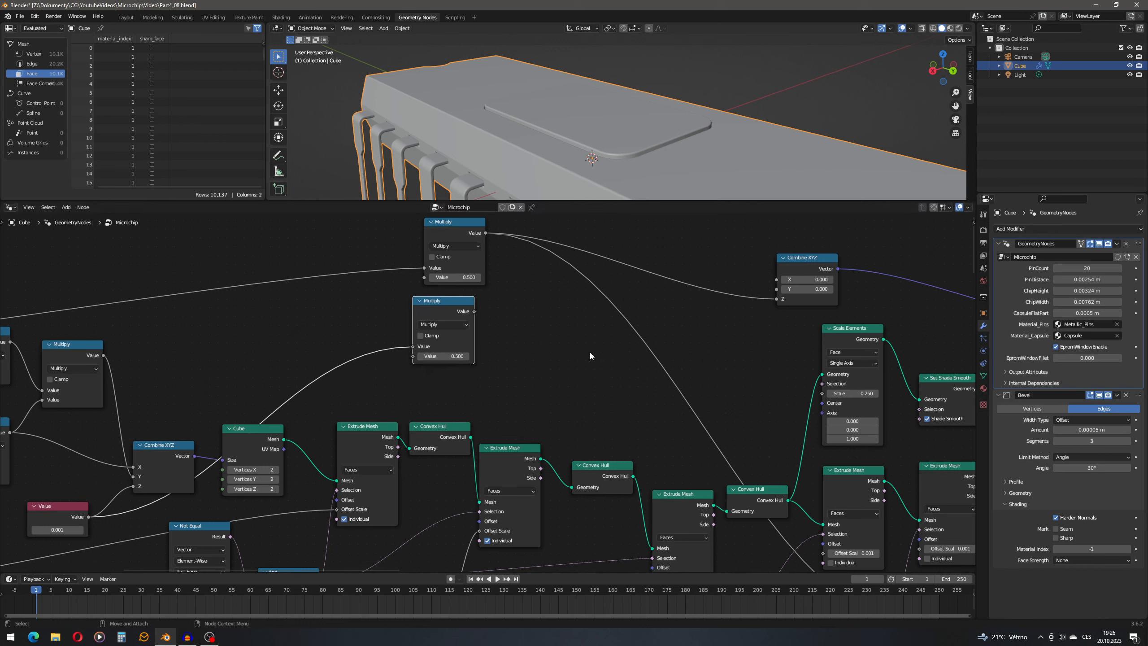
Add a Value node of 0.25 linked to the Scale input of the Scale Elements node.
{"action": "left_click_drag", "start_coordinate": [860, 392], "coordinate": [871, 393]}
{"action": "left_click_drag", "start_coordinate": [822, 402], "coordinate": [441, 387]}
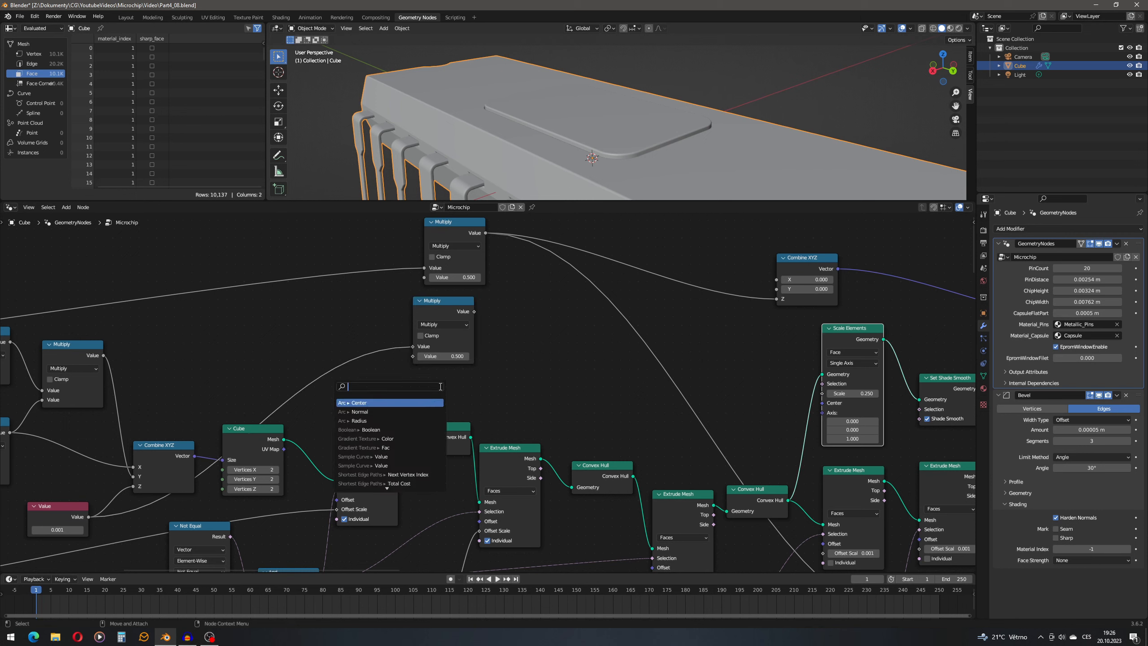
{"action": "type", "text": "val"}
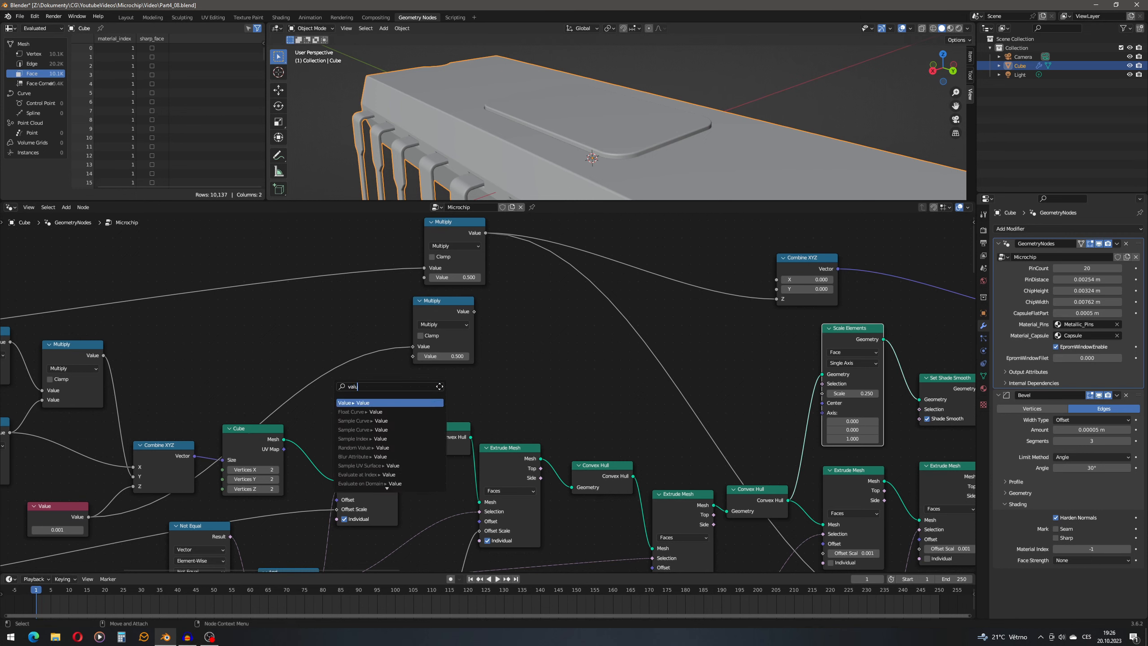
{"action": "type", "text": "u"}
{"action": "key", "text": "Return"}
{"action": "double_click", "coordinate": [456, 403]}
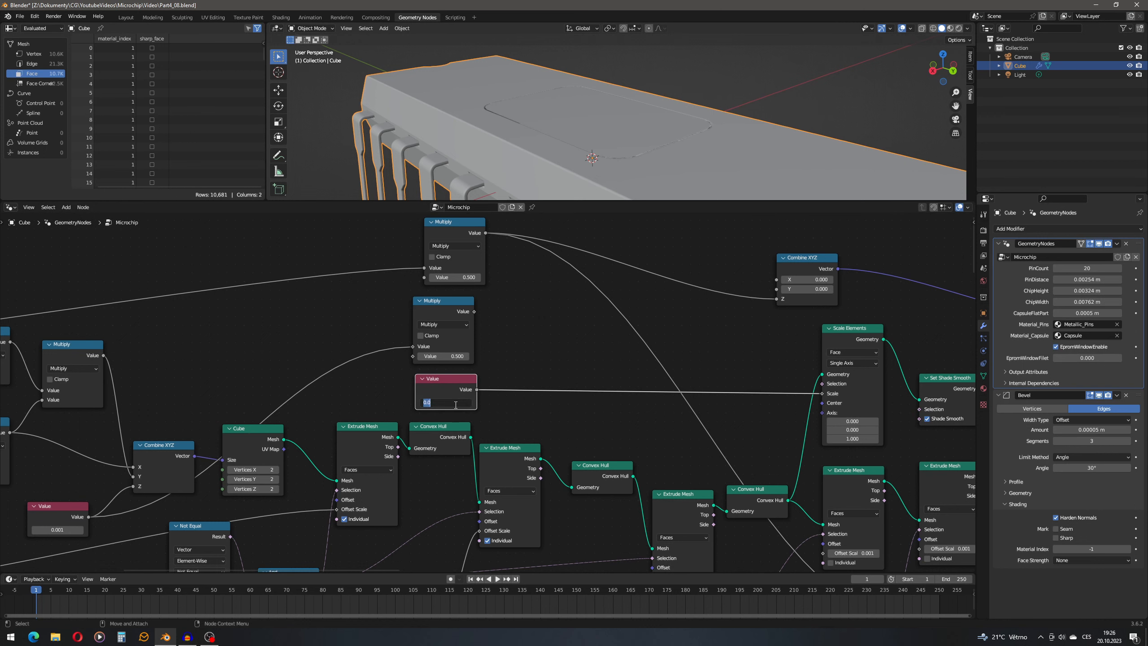
{"action": "key", "text": "Return"}
Duplicate the new Multiply node and feed the copy with the original's output and the 0.25 Value node.
{"action": "left_click", "coordinate": [459, 310]}
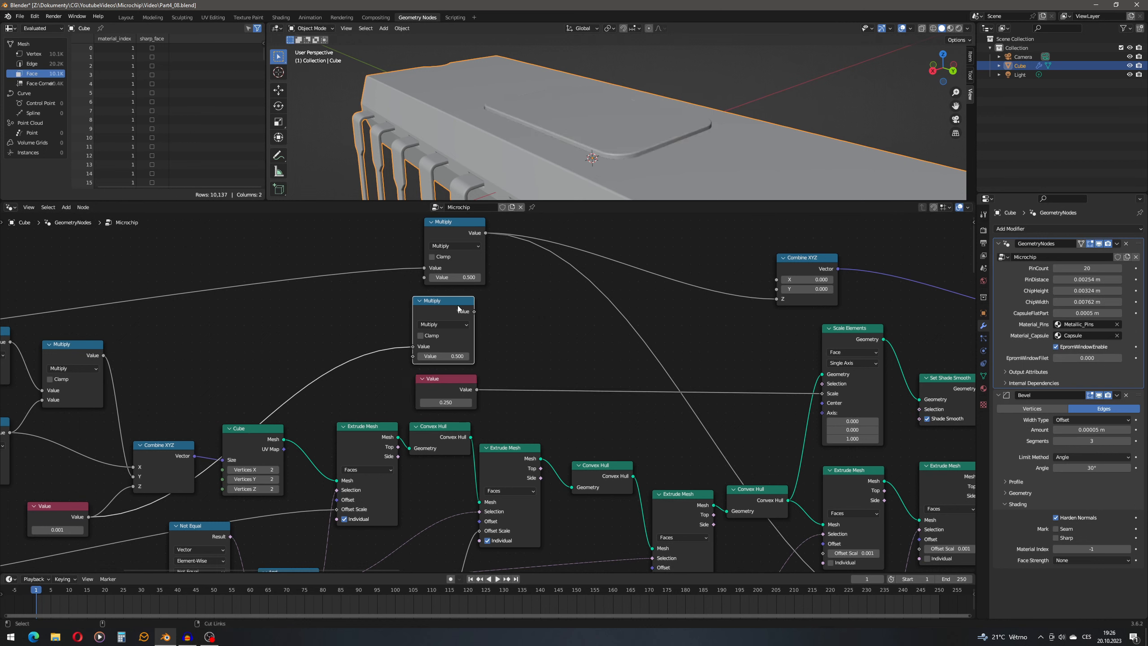
{"action": "key", "text": "shift+d"}
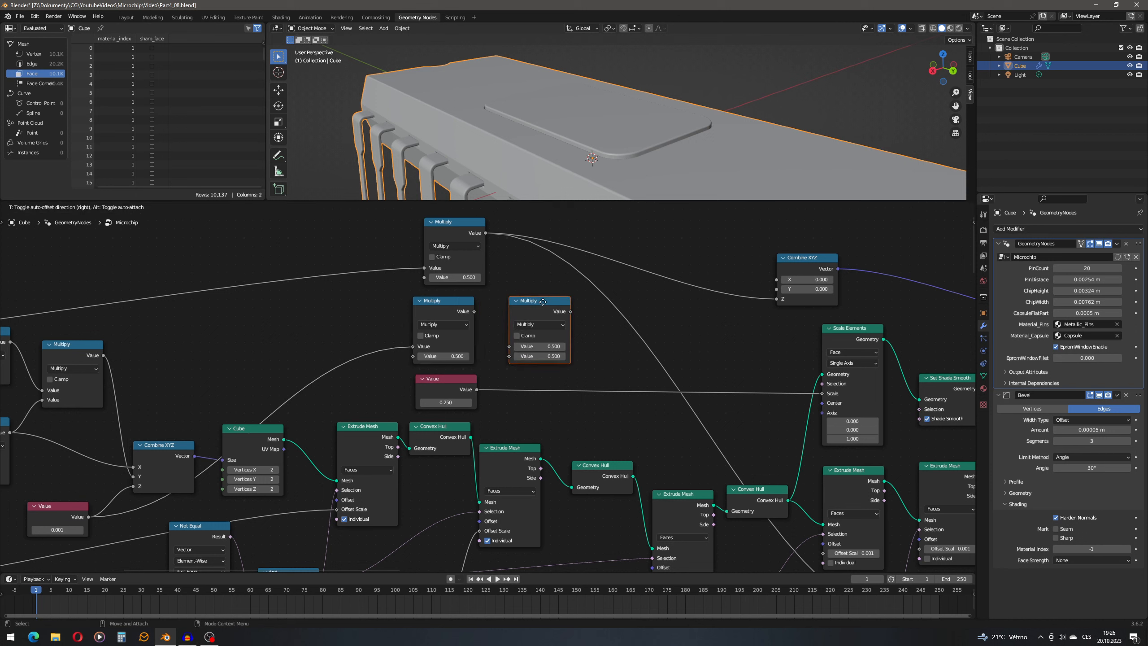
{"action": "left_click", "coordinate": [543, 301]}
{"action": "left_click", "coordinate": [469, 317]}
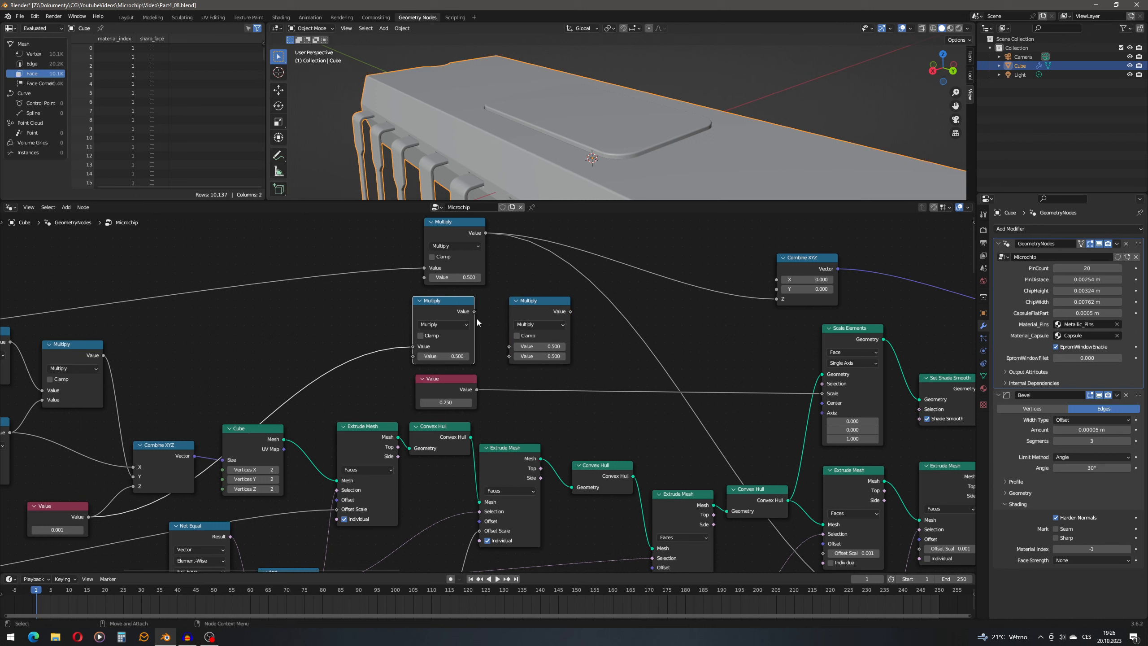
{"action": "left_click_drag", "start_coordinate": [474, 312], "coordinate": [510, 346]}
{"action": "left_click_drag", "start_coordinate": [476, 389], "coordinate": [509, 356]}
Add a Subtract node that takes the duplicated Multiply's result from the upper Multiply's output and feeds the Combine XYZ node's Z.
{"action": "middle_click_drag", "start_coordinate": [540, 327], "coordinate": [475, 380]}
{"action": "left_click_drag", "start_coordinate": [420, 286], "coordinate": [584, 283]}
{"action": "type", "text": "m"}
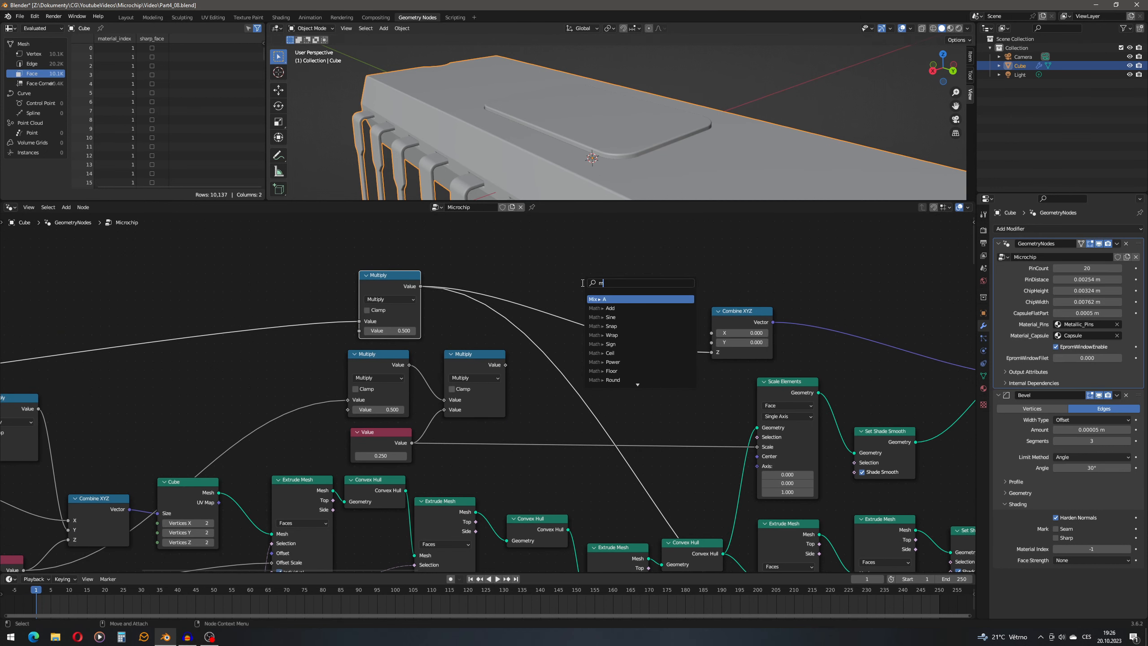
{"action": "key", "text": "BackSpace"}
{"action": "type", "text": "sub"}
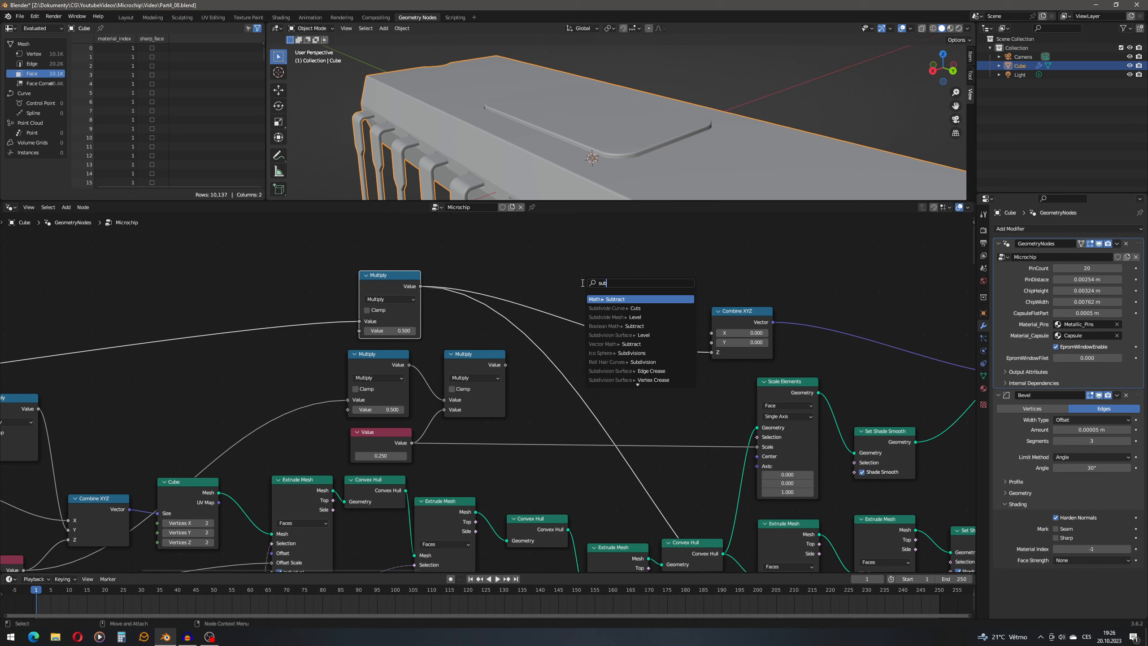
{"action": "key", "text": "Return"}
{"action": "left_click", "coordinate": [582, 283]}
{"action": "left_click_drag", "start_coordinate": [644, 289], "coordinate": [712, 352]}
{"action": "left_click_drag", "start_coordinate": [505, 365], "coordinate": [583, 334]}
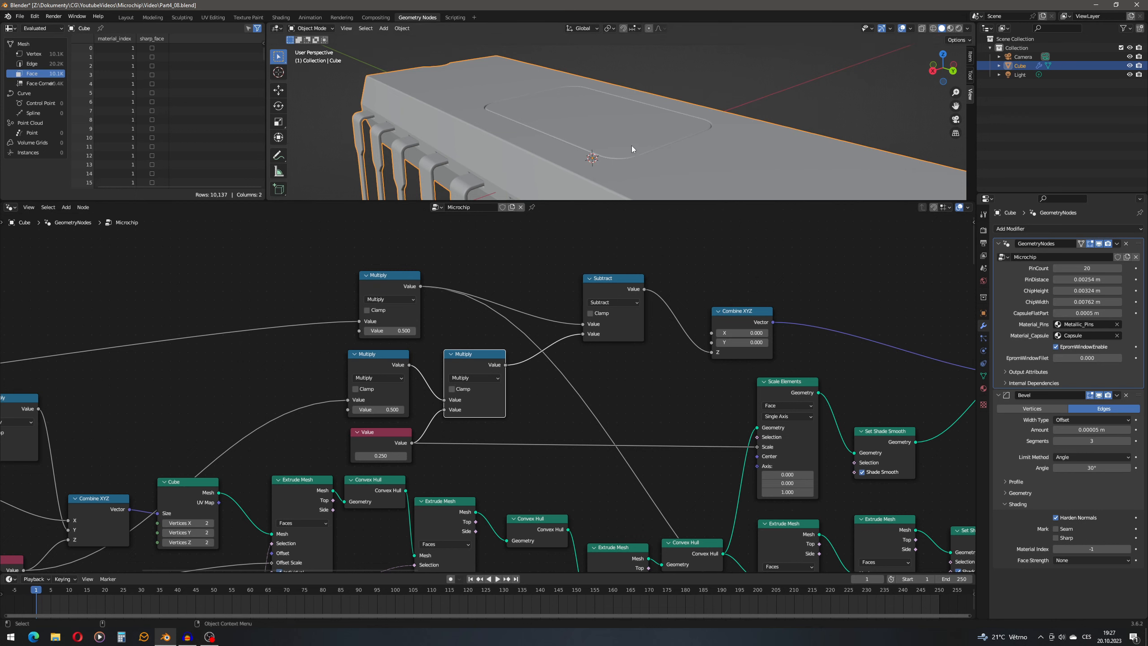
Reposition the Subtract node nearer the upper Multiply node and check the window body's fit in the chip recess.
{"action": "left_click_drag", "start_coordinate": [402, 275], "coordinate": [400, 274]}
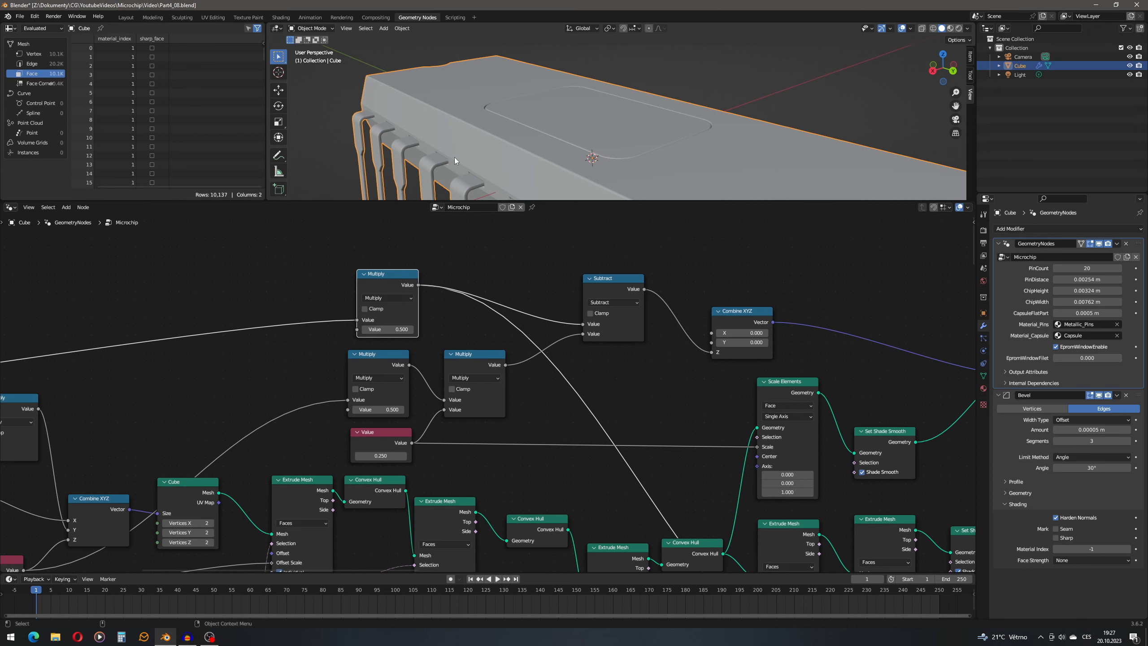
{"action": "middle_click_drag", "start_coordinate": [662, 130], "coordinate": [704, 162]}
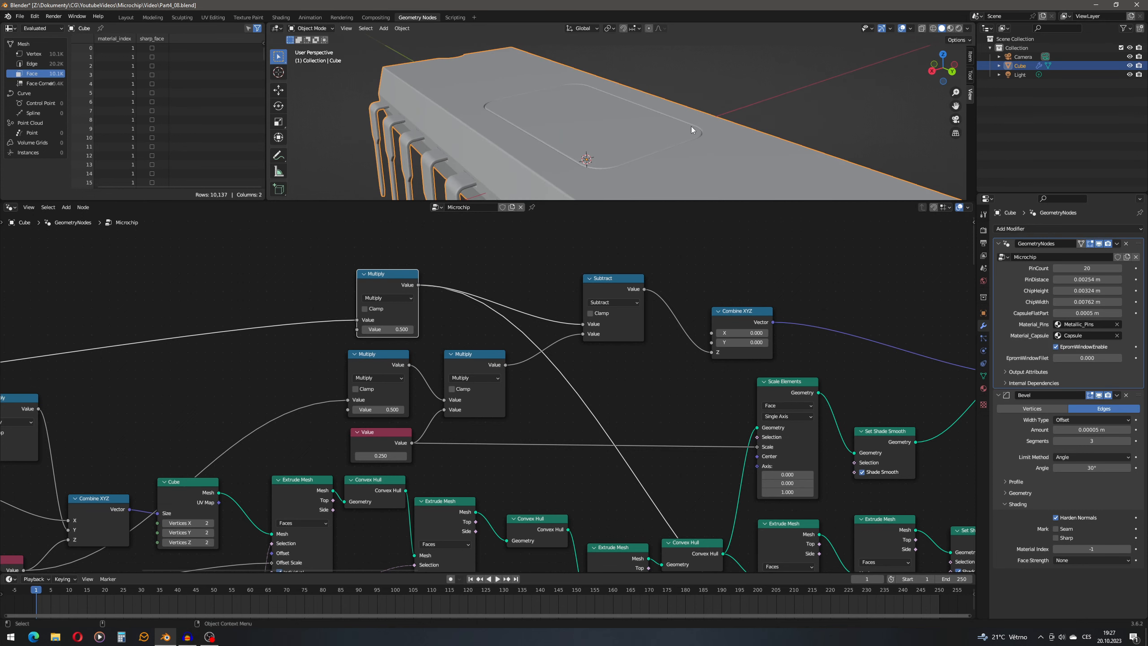
{"action": "middle_click_drag", "start_coordinate": [660, 291], "coordinate": [581, 302]}
{"action": "left_click_drag", "start_coordinate": [549, 294], "coordinate": [507, 268]}
{"action": "middle_click_drag", "start_coordinate": [609, 95], "coordinate": [558, 97]}
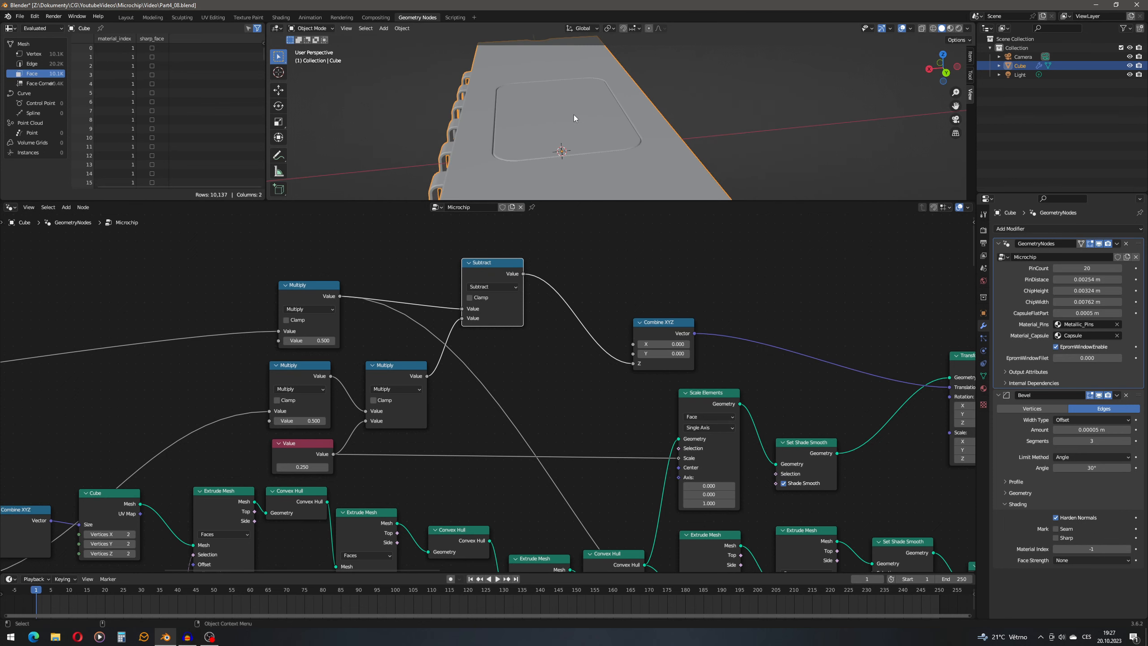
{"action": "middle_click_drag", "start_coordinate": [612, 152], "coordinate": [628, 154]}
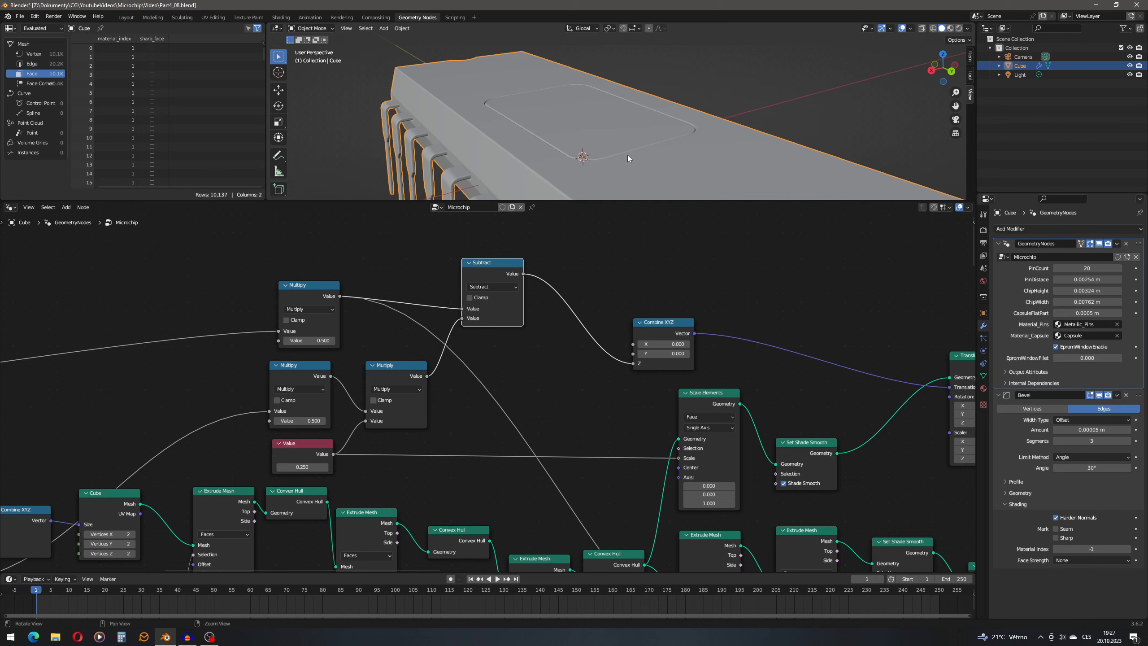
Duplicate the Subtract node, insert the copy ahead of the Combine XYZ node's Z and set its subtracted value to 0.0002.
{"action": "key", "text": "shift+d"}
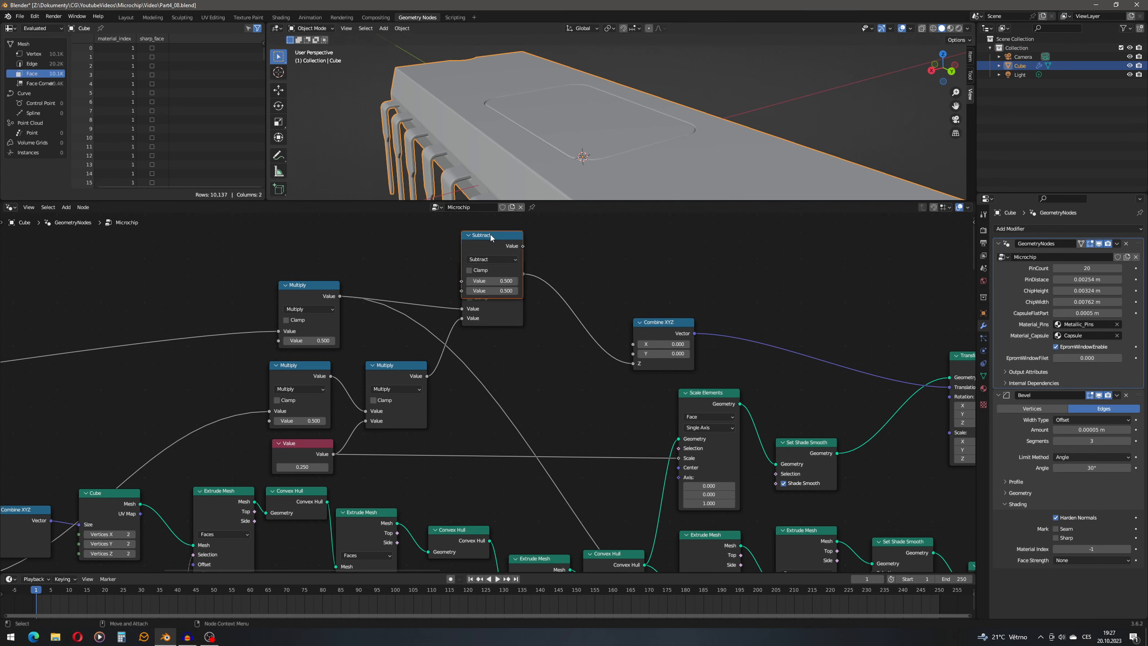
{"action": "left_click", "coordinate": [589, 264]}
{"action": "left_click", "coordinate": [600, 318]}
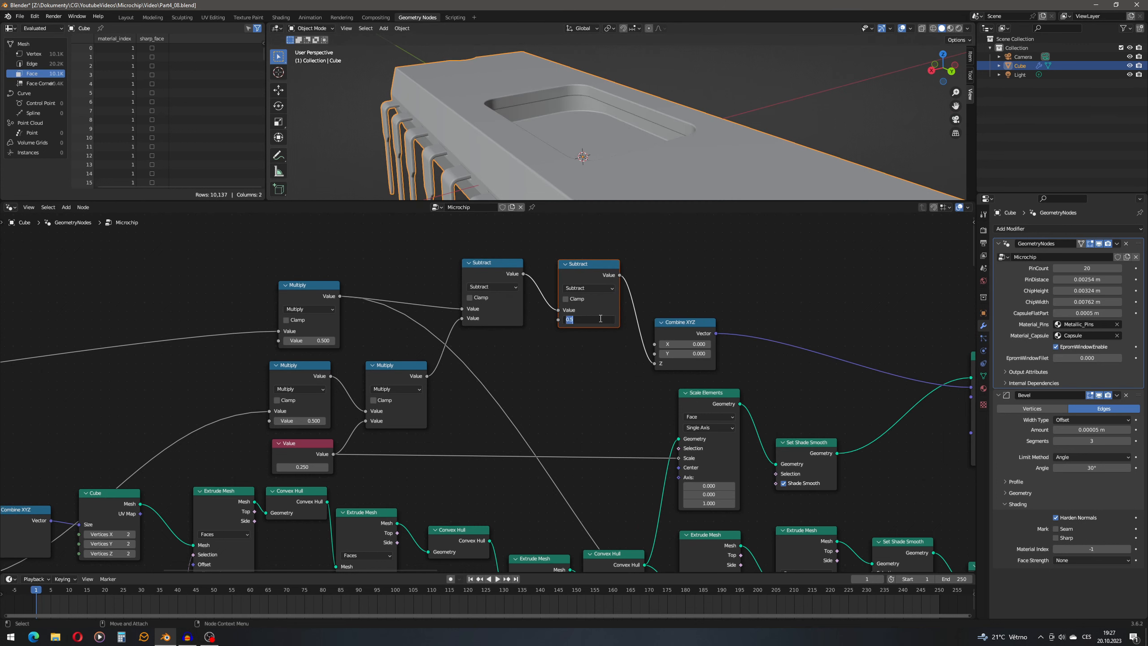
{"action": "type", "text": "0002"}
{"action": "key", "text": "Return"}
{"action": "scroll", "coordinate": [694, 101], "scroll_direction": "up", "scroll_amount": 5}
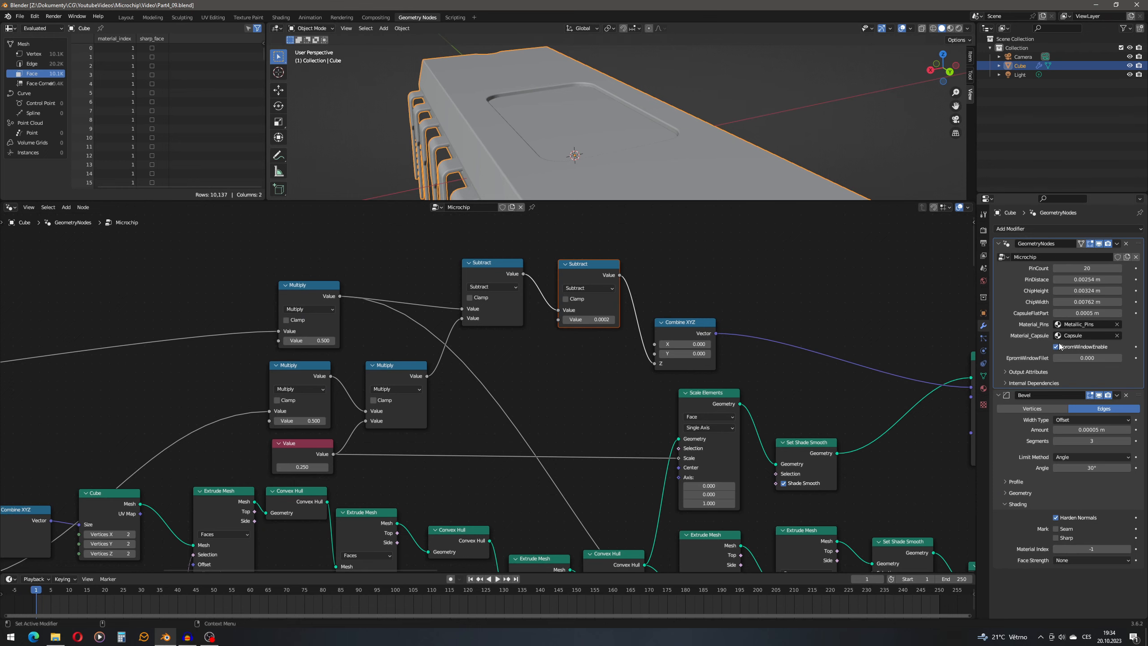
Duplicate the Switch node of the window recess and place the copy just above the original.
{"action": "middle_click_drag", "start_coordinate": [885, 493], "coordinate": [559, 410]}
{"action": "scroll", "coordinate": [560, 410], "scroll_direction": "down", "scroll_amount": 5}
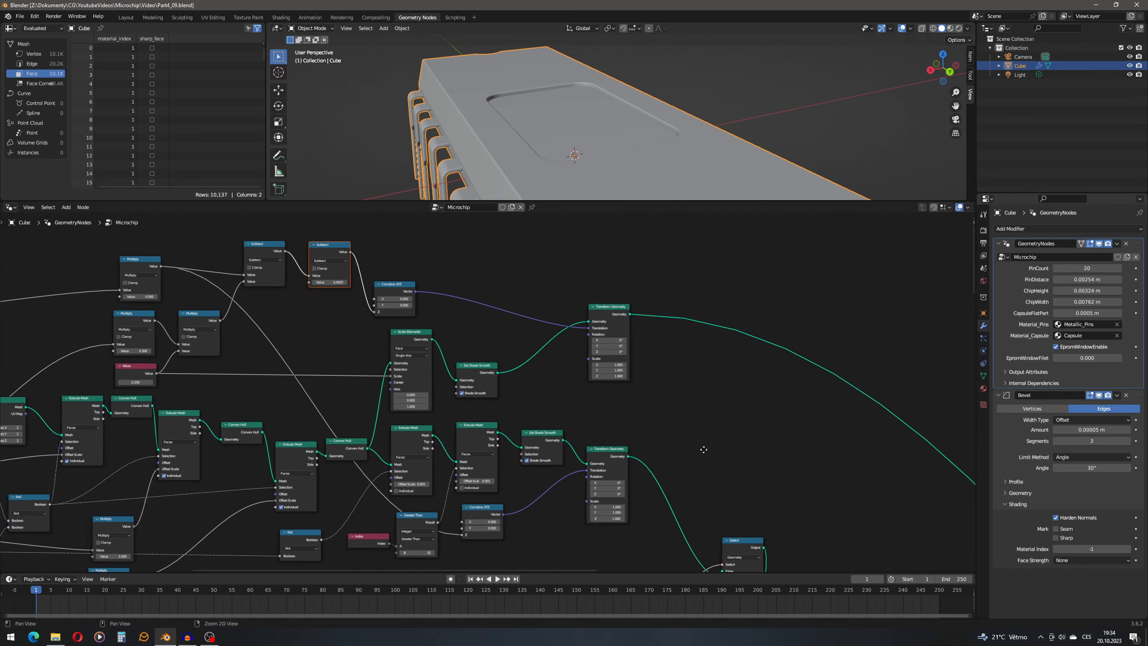
{"action": "middle_click_drag", "start_coordinate": [752, 532], "coordinate": [625, 424]}
{"action": "scroll", "coordinate": [625, 424], "scroll_direction": "up", "scroll_amount": 4}
{"action": "left_click", "coordinate": [656, 452]}
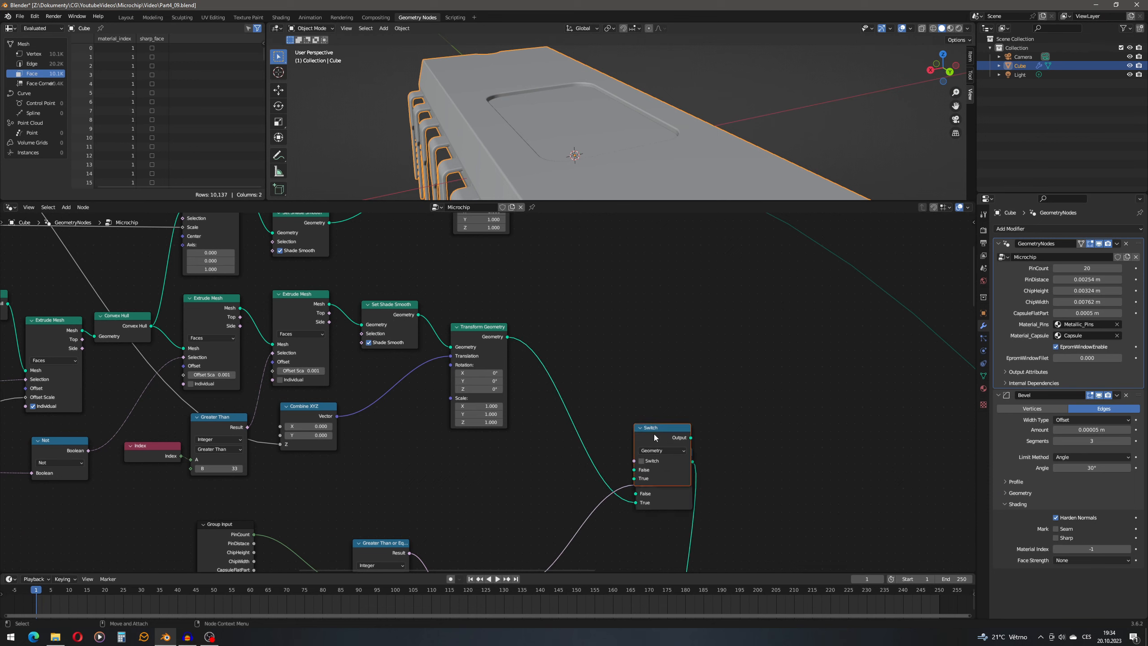
{"action": "key", "text": "shift+d"}
{"action": "left_click", "coordinate": [662, 371]}
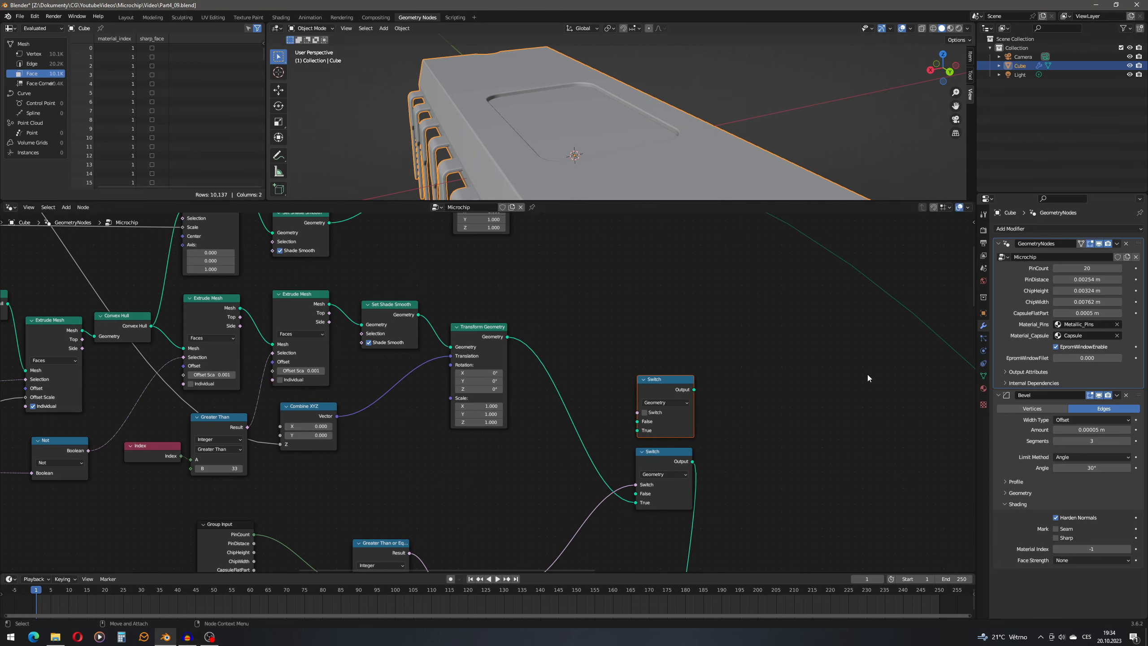
{"action": "left_click", "coordinate": [1076, 347]}
{"action": "left_click", "coordinate": [1077, 347]}
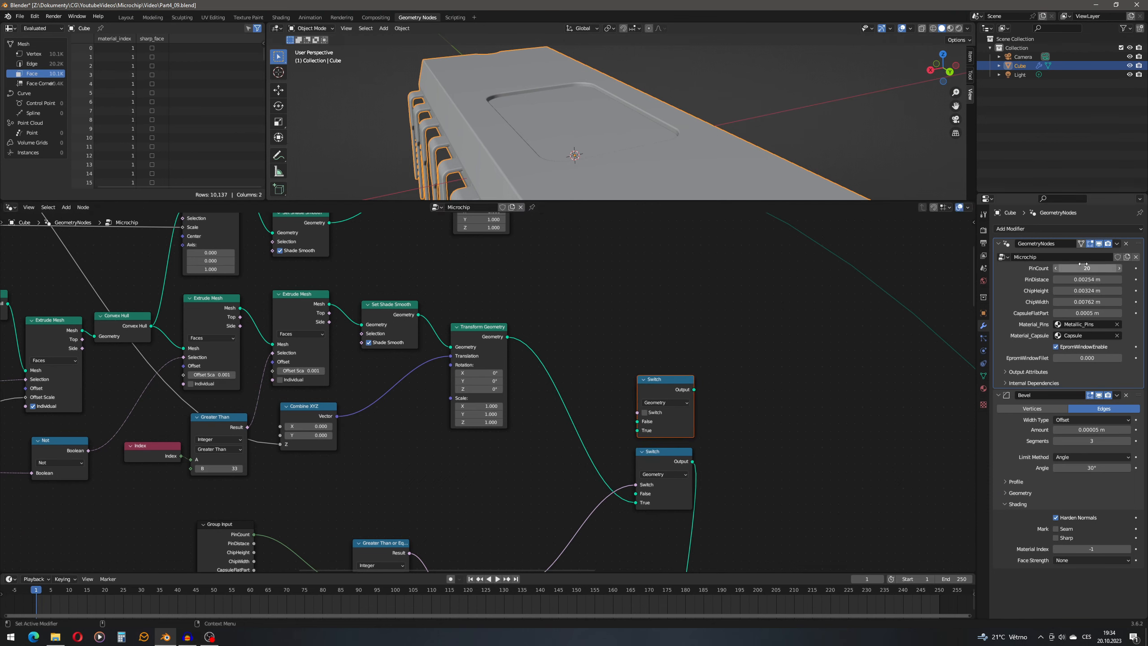
Insert the Switch copy after the window body's Transform Geometry node, with the incoming geometry linked to True.
{"action": "middle_click_drag", "start_coordinate": [683, 395], "coordinate": [685, 444]}
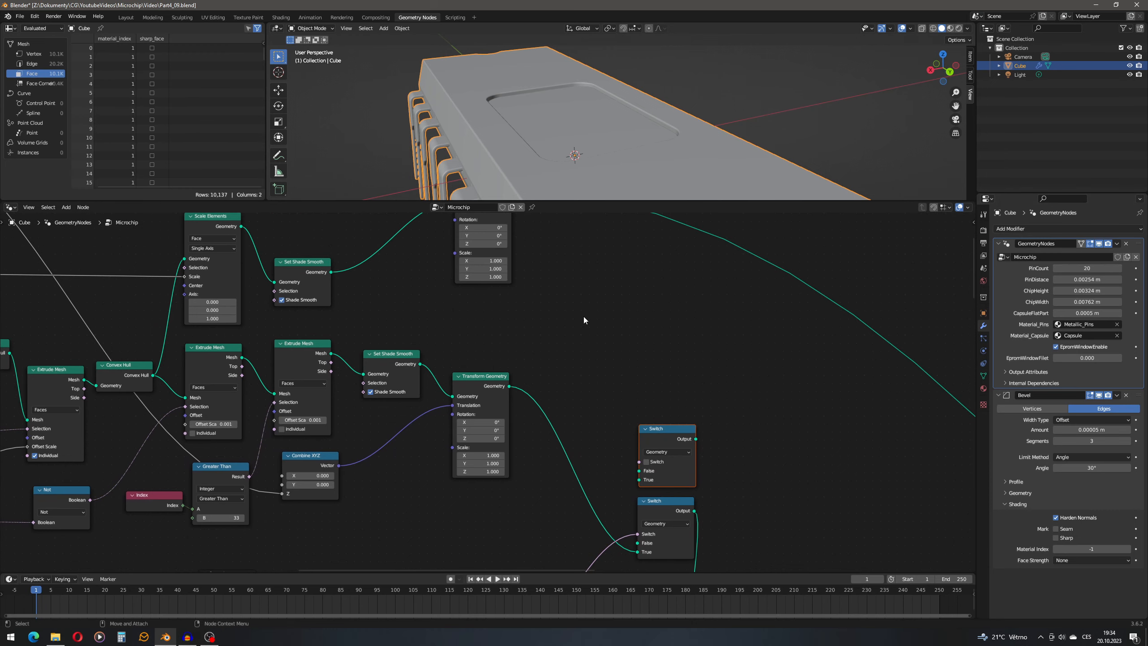
{"action": "middle_click_drag", "start_coordinate": [581, 315], "coordinate": [549, 333]}
{"action": "scroll", "coordinate": [549, 334], "scroll_direction": "down", "scroll_amount": 2}
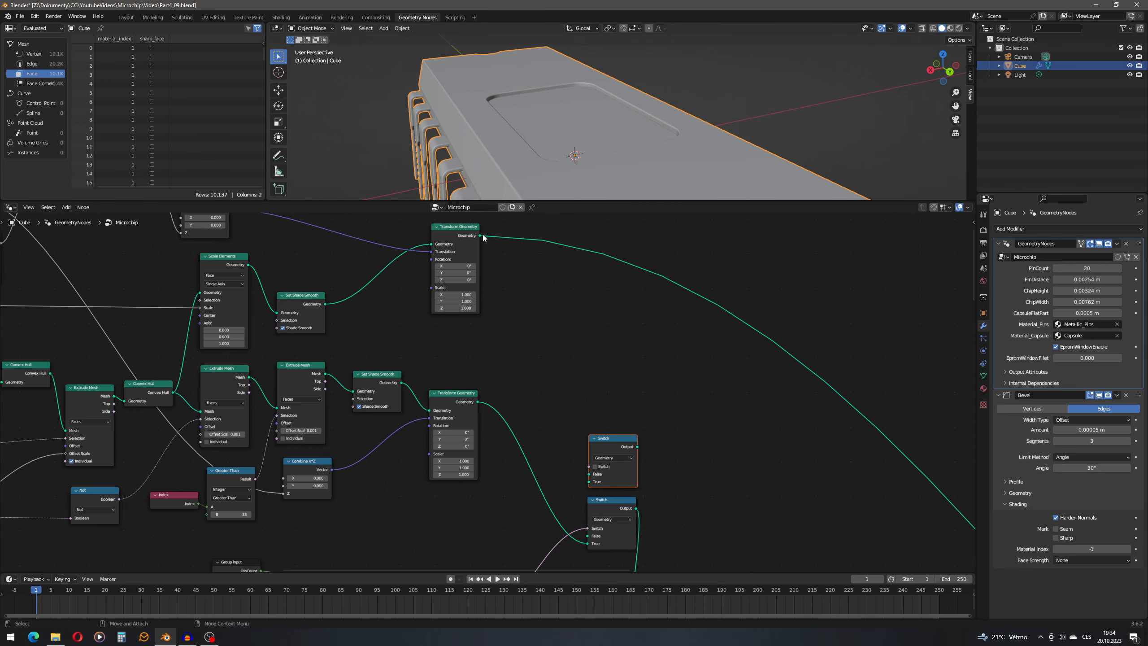
{"action": "left_click_drag", "start_coordinate": [610, 448], "coordinate": [622, 422]}
{"action": "scroll", "coordinate": [622, 421], "scroll_direction": "up", "scroll_amount": 2}
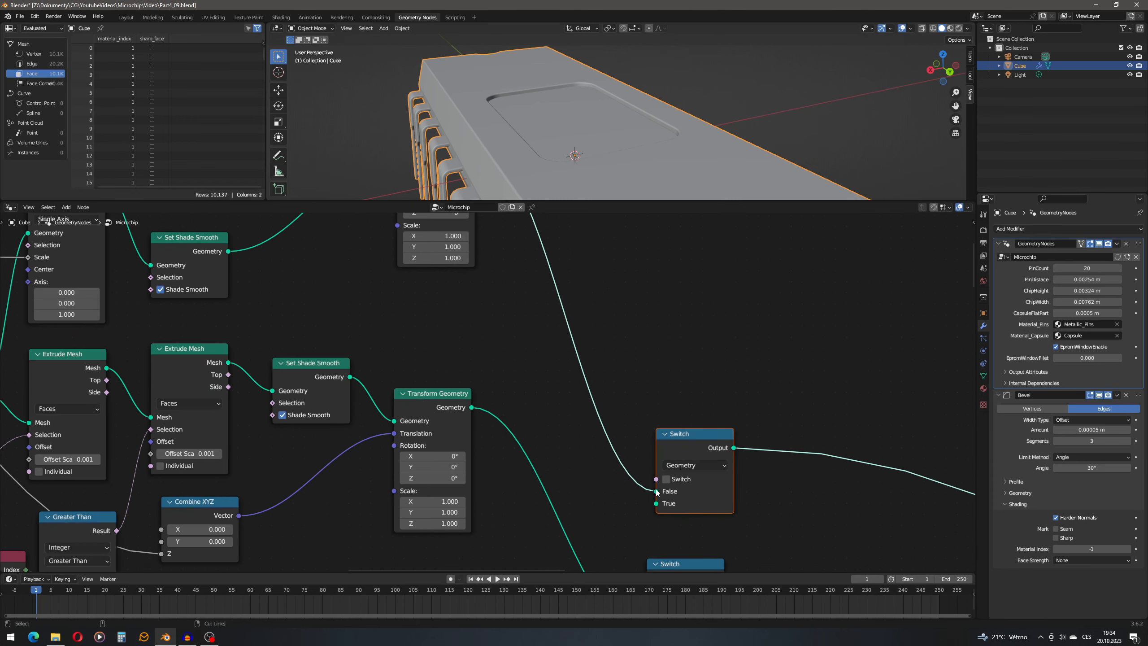
{"action": "mouse_move", "coordinate": [656, 493]}
{"action": "mouse_move", "coordinate": [656, 492]}
{"action": "left_mouse_down"}
{"action": "mouse_move", "coordinate": [633, 508]}
{"action": "mouse_move", "coordinate": [656, 504]}
{"action": "left_mouse_up"}
{"action": "scroll", "coordinate": [587, 529], "scroll_direction": "down", "scroll_amount": 2}
Link the And node's Boolean output to the Switch input of the window body's Switch node.
{"action": "middle_click_drag", "start_coordinate": [507, 566], "coordinate": [497, 490]}
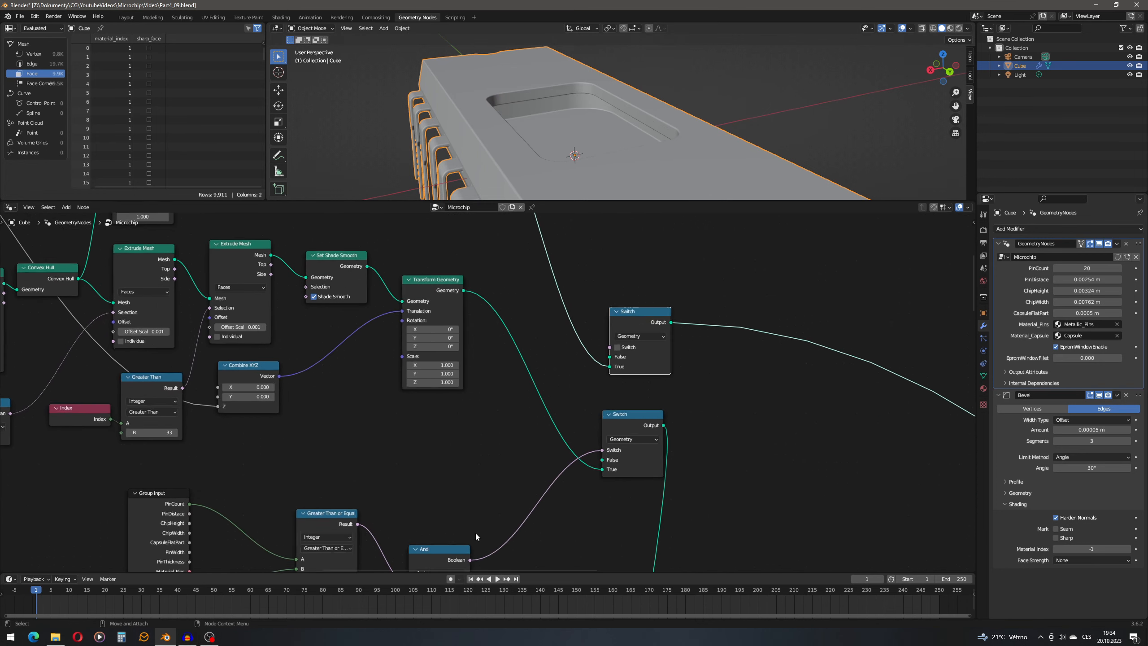
{"action": "scroll", "coordinate": [475, 533], "scroll_direction": "up", "scroll_amount": 2}
{"action": "left_click_drag", "start_coordinate": [459, 501], "coordinate": [619, 256]}
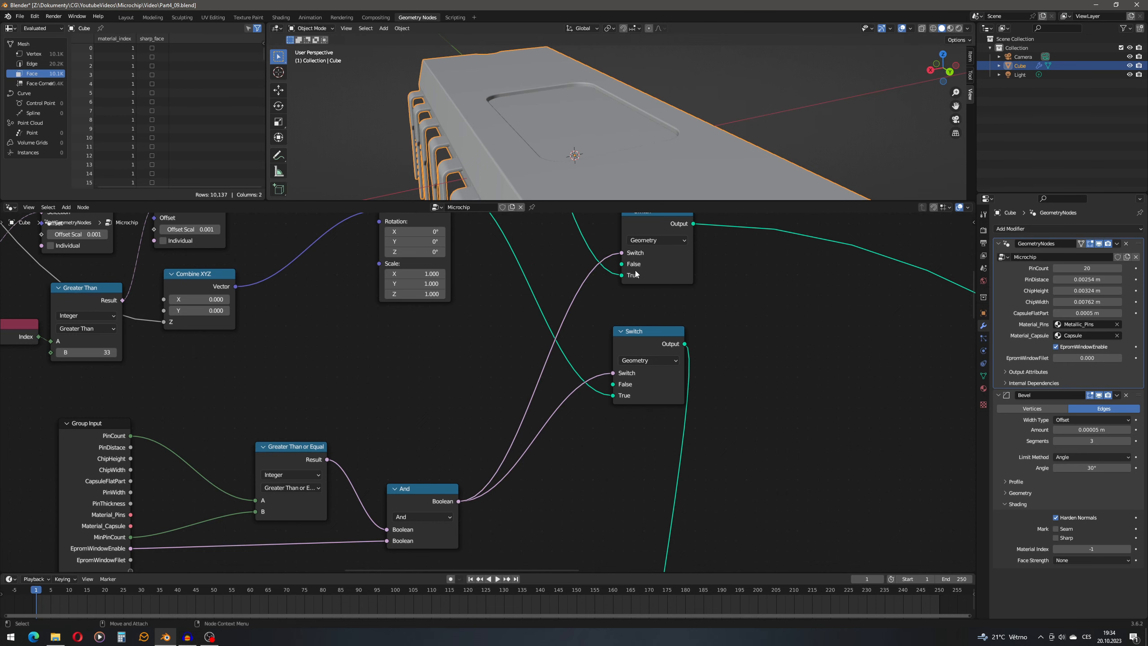
{"action": "middle_click_drag", "start_coordinate": [636, 274], "coordinate": [625, 306]}
{"action": "left_click_drag", "start_coordinate": [635, 289], "coordinate": [624, 303]}
{"action": "scroll", "coordinate": [587, 285], "scroll_direction": "down", "scroll_amount": 5}
{"action": "middle_click_drag", "start_coordinate": [572, 278], "coordinate": [623, 322]}
{"action": "scroll", "coordinate": [643, 365], "scroll_direction": "down", "scroll_amount": 1}
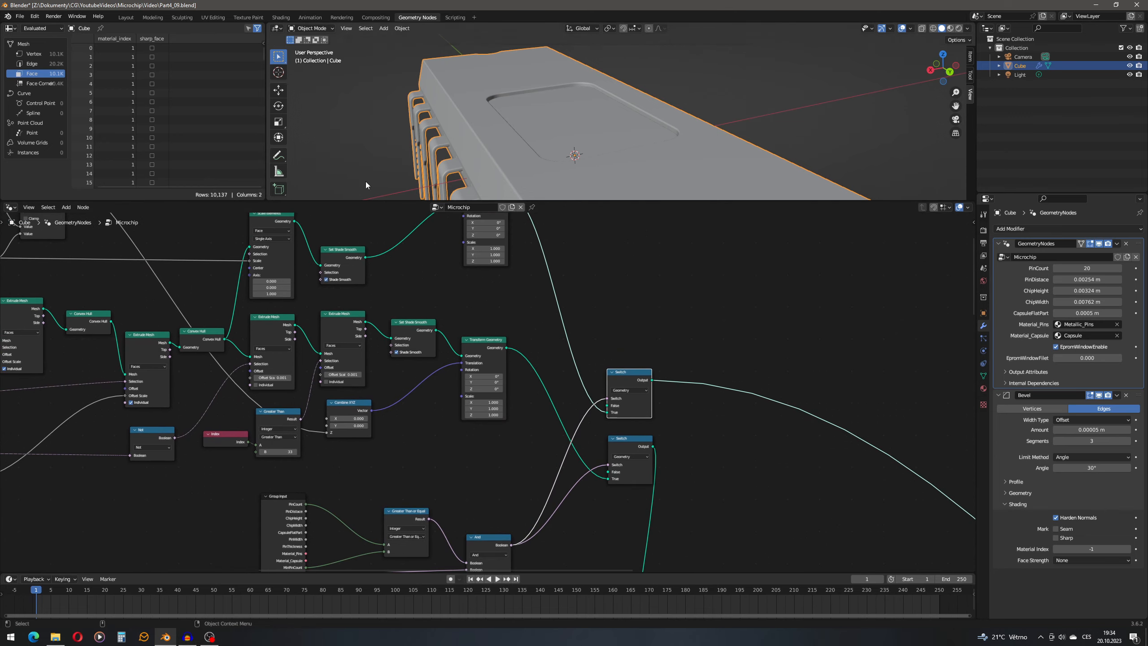
Add a Set Material node before the window body's Switch node and expose its Material as a new Group Input socket.
{"action": "left_click", "coordinate": [65, 207]}
{"action": "left_click", "coordinate": [69, 217]}
{"action": "type", "text": "set ma"}
{"action": "key", "text": "Return"}
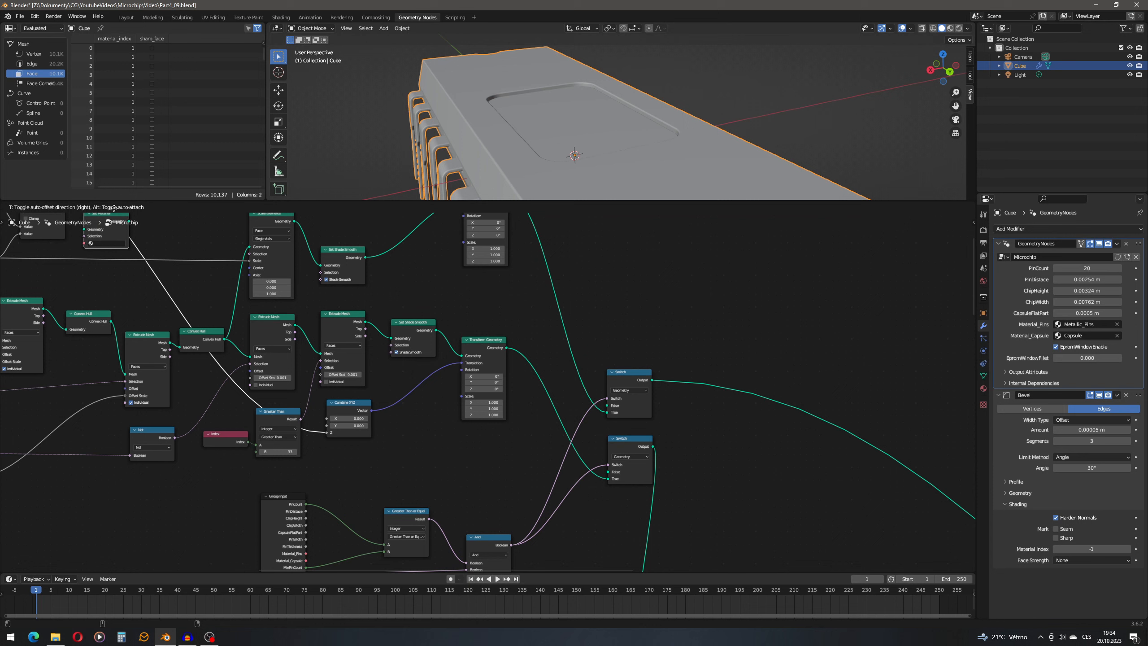
{"action": "left_click", "coordinate": [559, 351]}
{"action": "left_click_drag", "start_coordinate": [547, 340], "coordinate": [306, 536]}
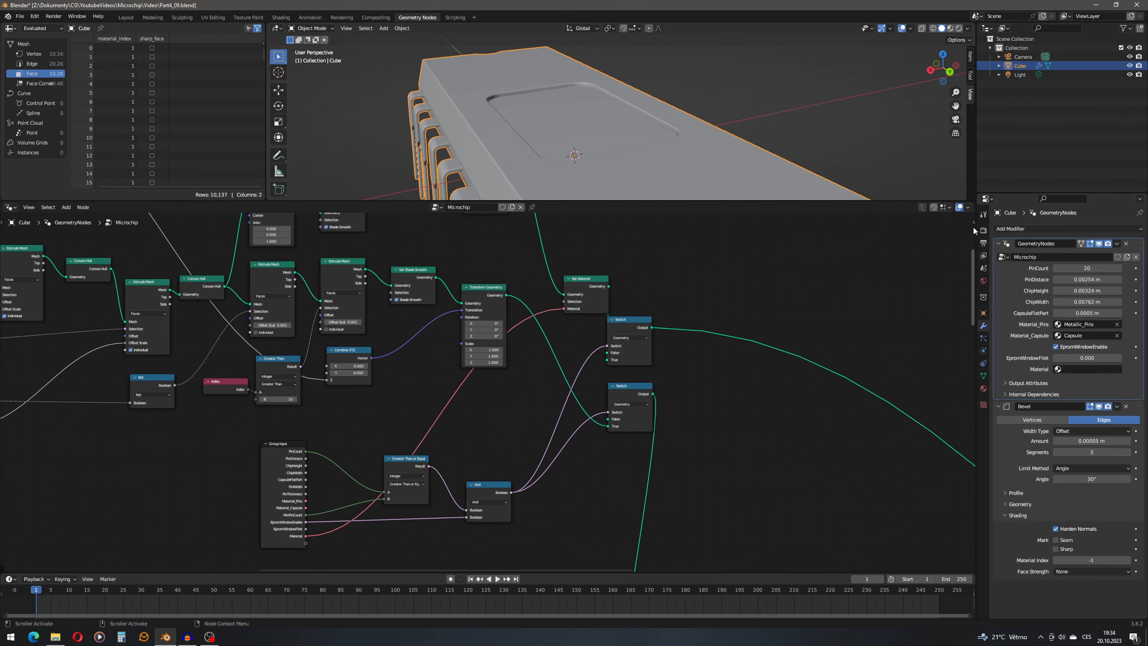
Move the new Material group input directly below Material_Capsule and rename it Material_Glass.
{"action": "left_click_drag", "start_coordinate": [976, 223], "coordinate": [647, 231]}
{"action": "scroll", "coordinate": [728, 256], "scroll_direction": "down", "scroll_amount": 1}
{"action": "left_click", "coordinate": [724, 270]}
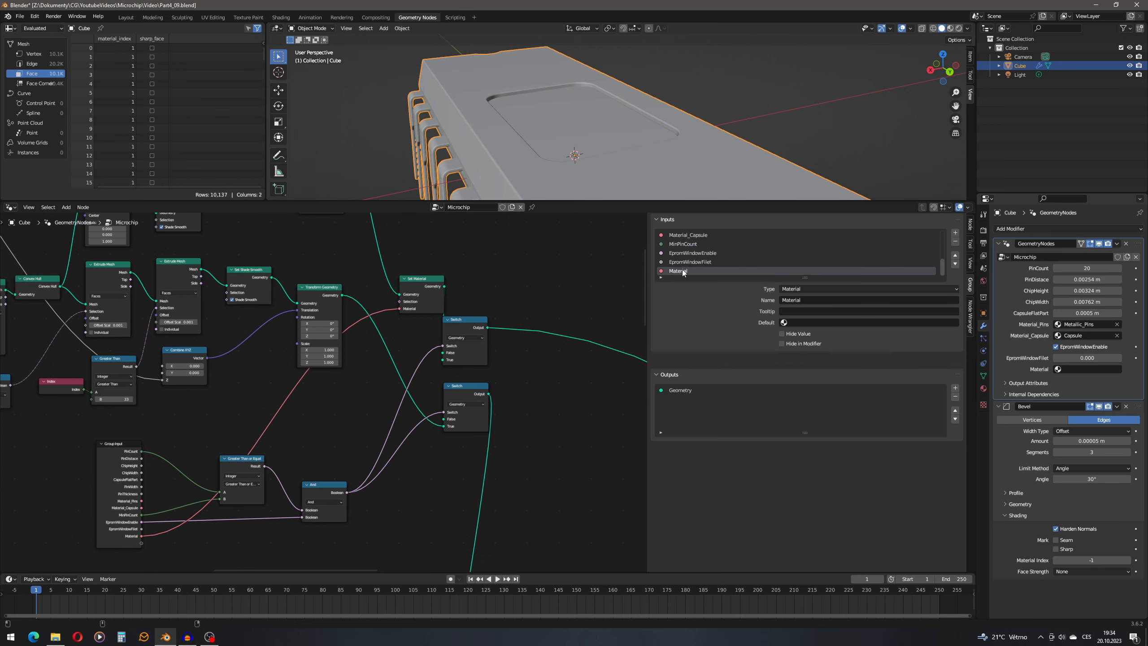
{"action": "left_click", "coordinate": [956, 256]}
{"action": "left_click", "coordinate": [956, 256]}
{"action": "left_click", "coordinate": [956, 256]}
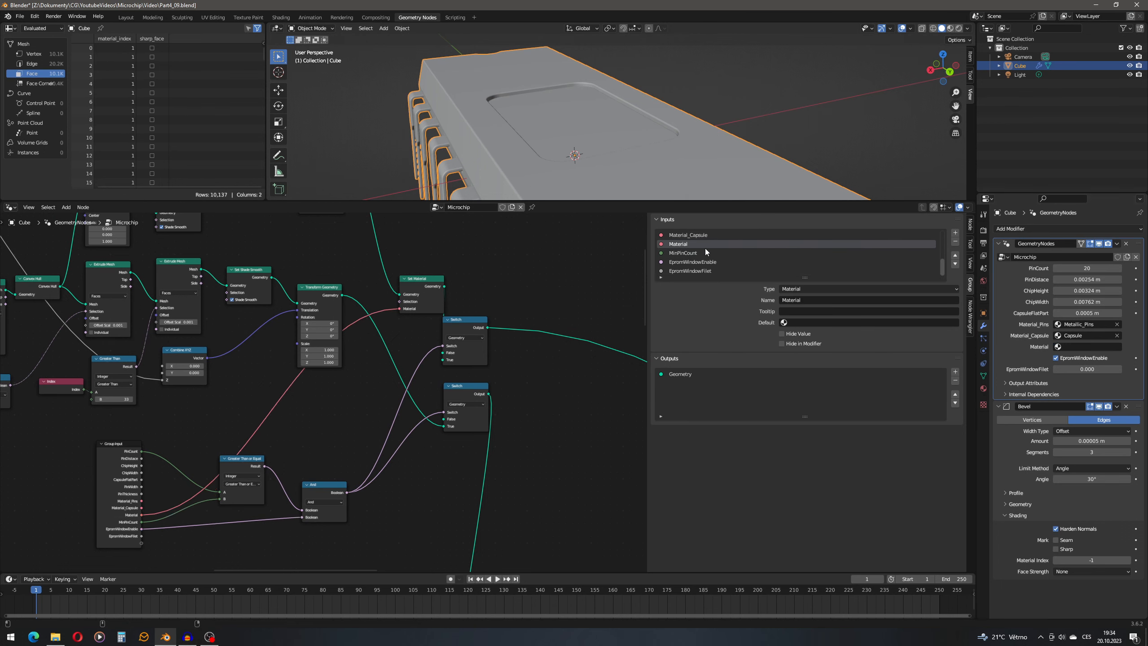
{"action": "left_click", "coordinate": [816, 300]}
{"action": "key", "text": "Return"}
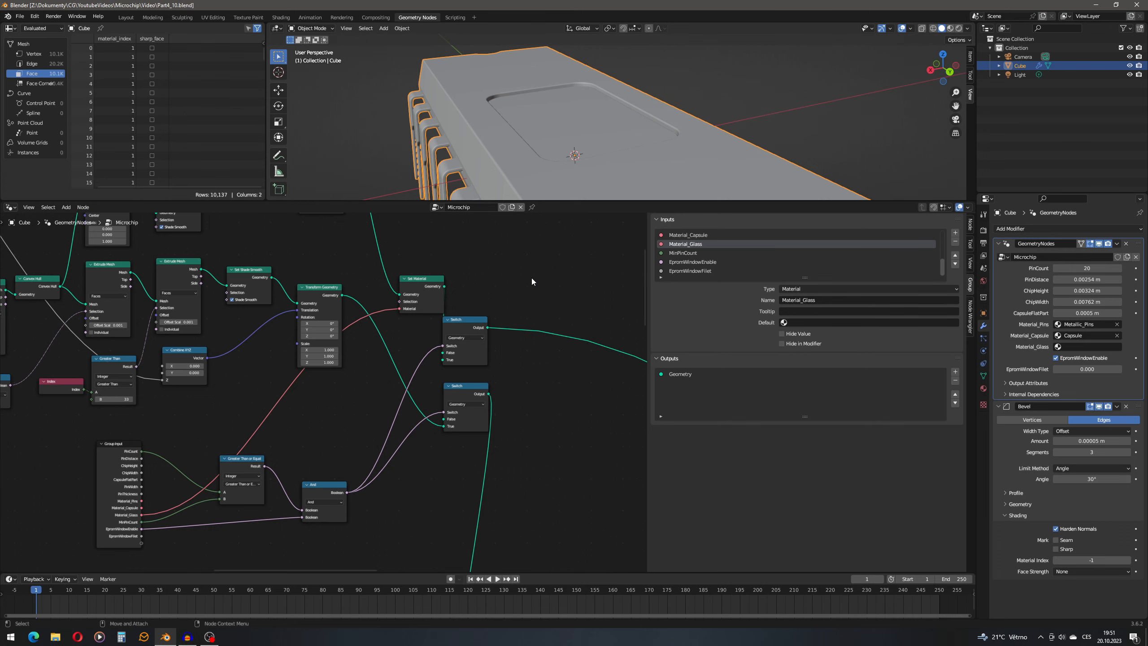
Move the two Switch nodes farther from the Set Material node to tidy the window node layout.
{"action": "left_click_drag", "start_coordinate": [532, 282], "coordinate": [471, 428]}
{"action": "left_click_drag", "start_coordinate": [472, 389], "coordinate": [528, 390]}
{"action": "scroll", "coordinate": [502, 373], "scroll_direction": "down", "scroll_amount": 3}
{"action": "scroll", "coordinate": [502, 374], "scroll_direction": "down", "scroll_amount": 8}
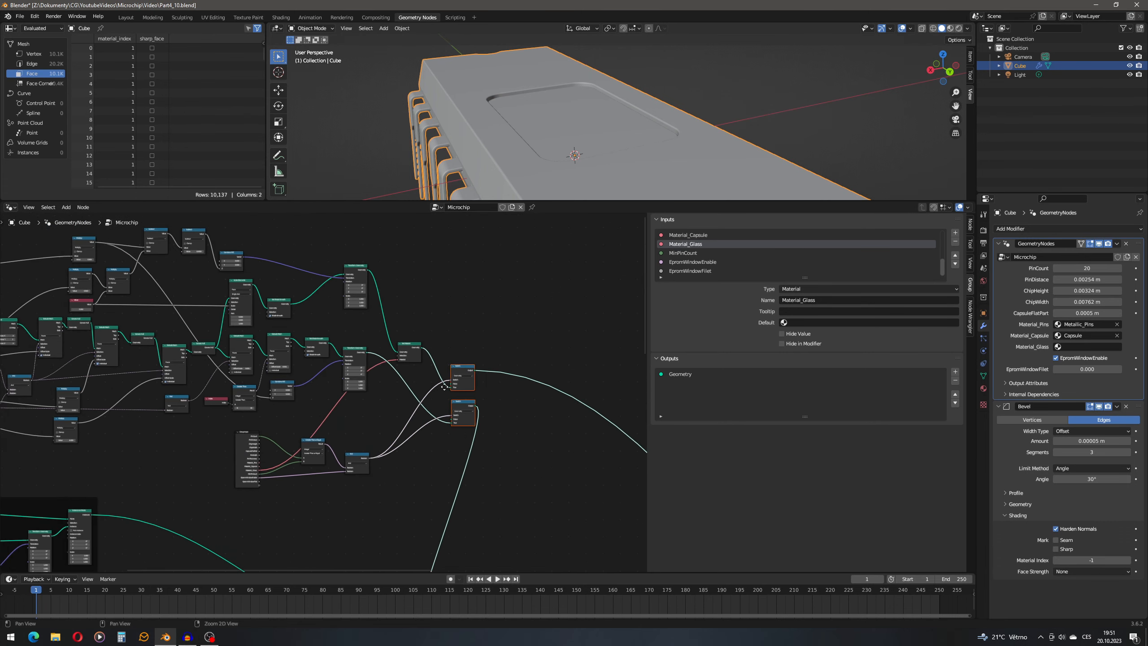
{"action": "middle_click_drag", "start_coordinate": [393, 344], "coordinate": [472, 377]}
{"action": "middle_click_drag", "start_coordinate": [168, 360], "coordinate": [259, 365]}
{"action": "left_click_drag", "start_coordinate": [155, 341], "coordinate": [148, 317]}
{"action": "scroll", "coordinate": [203, 278], "scroll_direction": "down", "scroll_amount": 1}
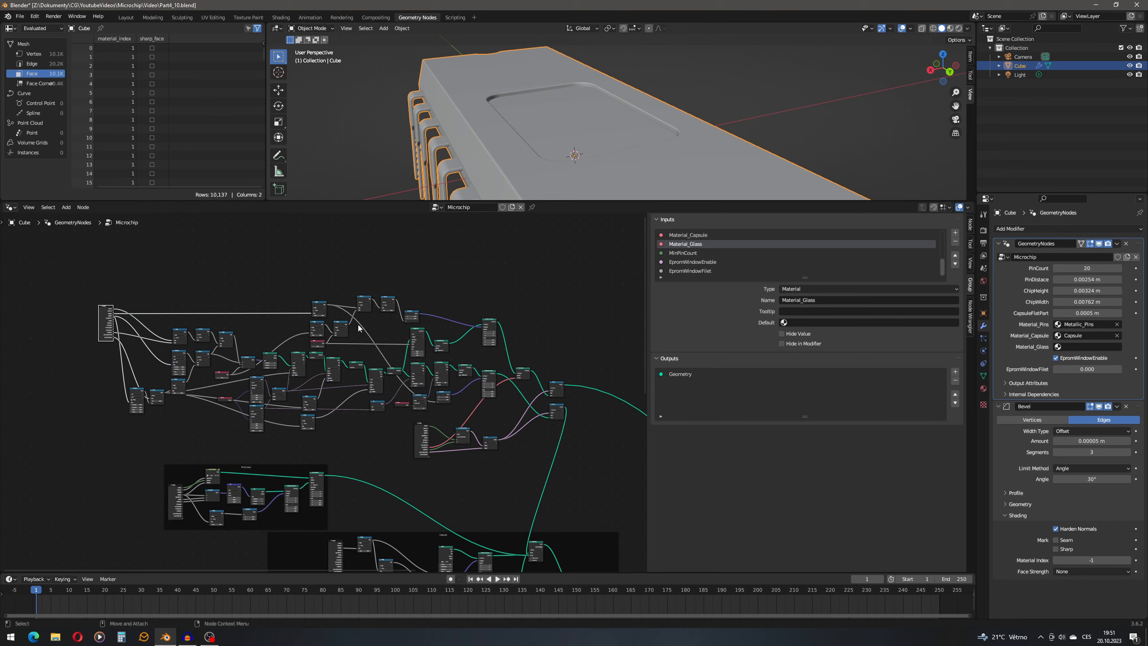
Frame all the EPROM window nodes together and label the frame EpromWindow.
{"action": "left_click_drag", "start_coordinate": [62, 265], "coordinate": [576, 463]}
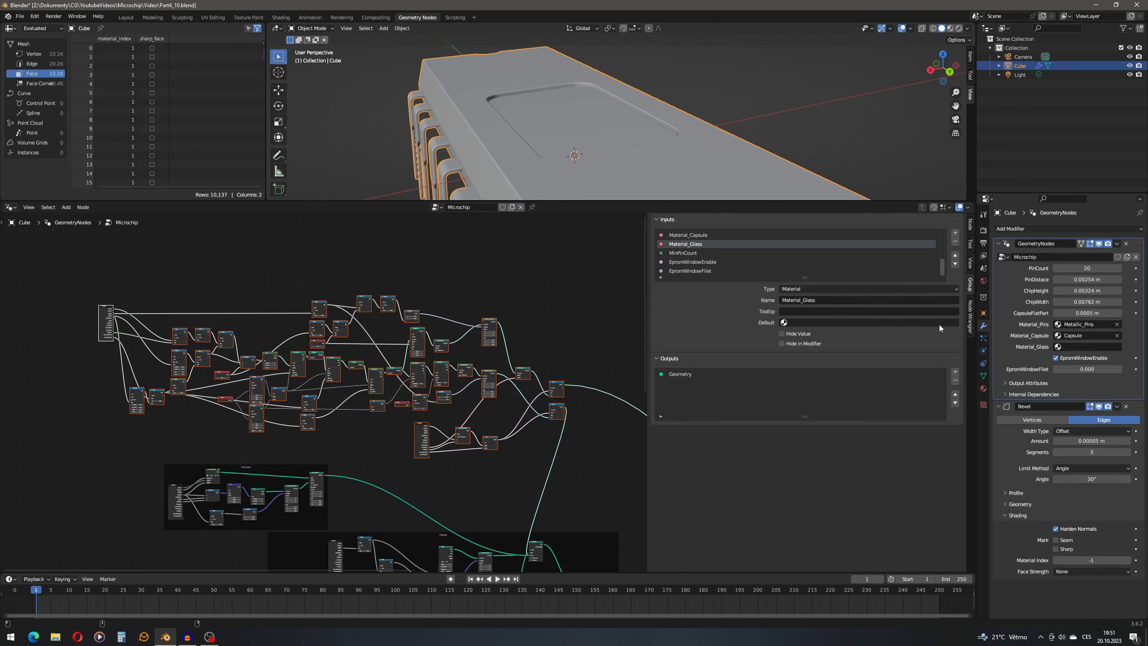
{"action": "left_click", "coordinate": [970, 318]}
{"action": "left_click", "coordinate": [836, 358]}
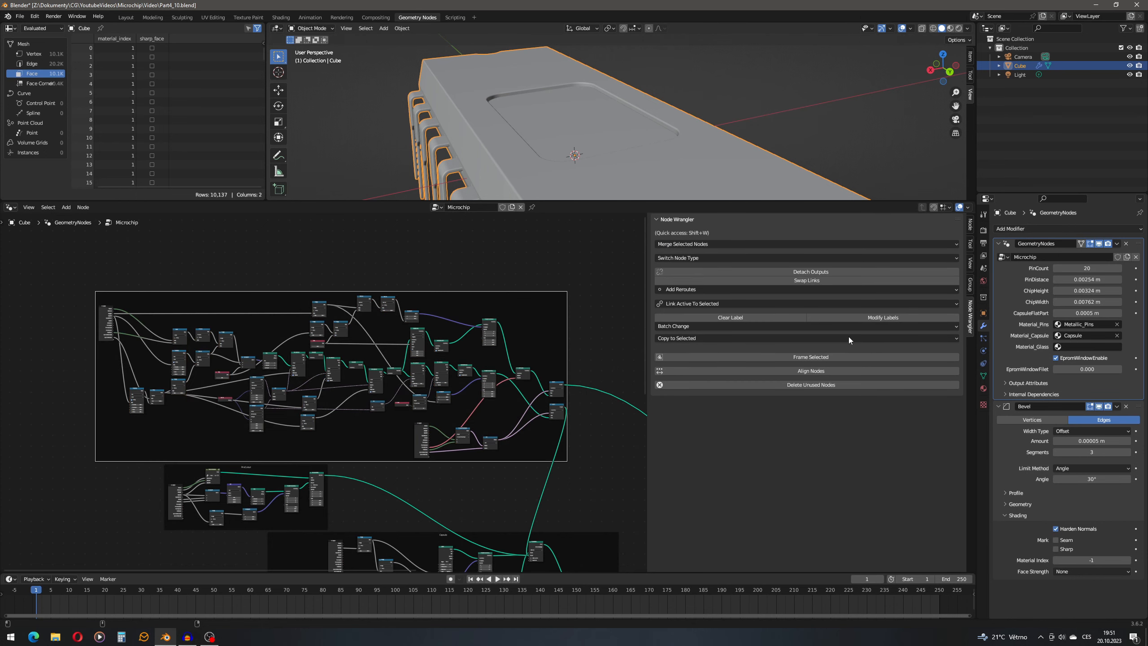
{"action": "left_click", "coordinate": [971, 224]}
{"action": "left_click", "coordinate": [772, 260]}
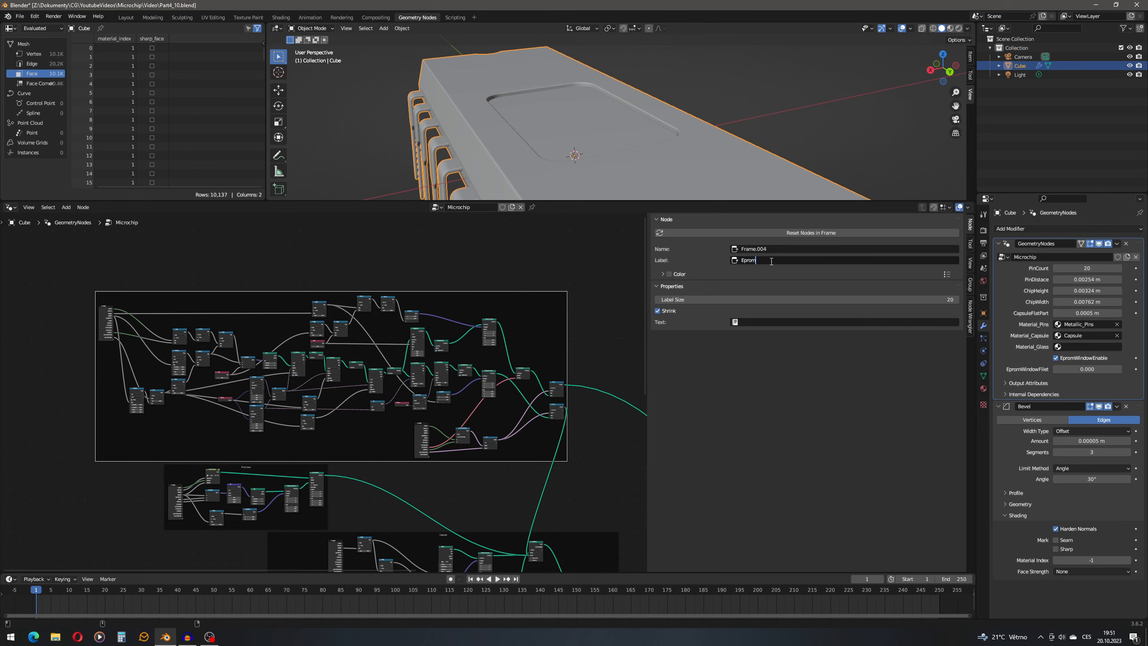
{"action": "key", "text": "Return"}
Shift the EpromWindow frame back from the output side so it lines up above the frame beneath it.
{"action": "left_click_drag", "start_coordinate": [528, 292], "coordinate": [304, 287]}
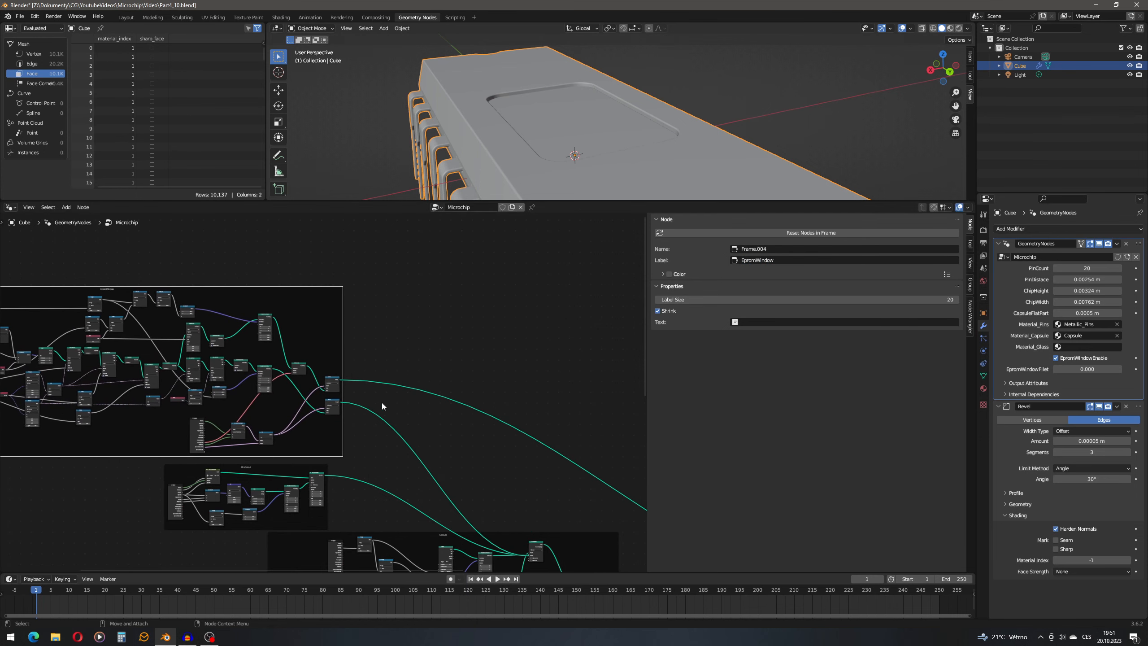
{"action": "middle_click_drag", "start_coordinate": [365, 417], "coordinate": [467, 431]}
{"action": "middle_click_drag", "start_coordinate": [402, 413], "coordinate": [418, 384]}
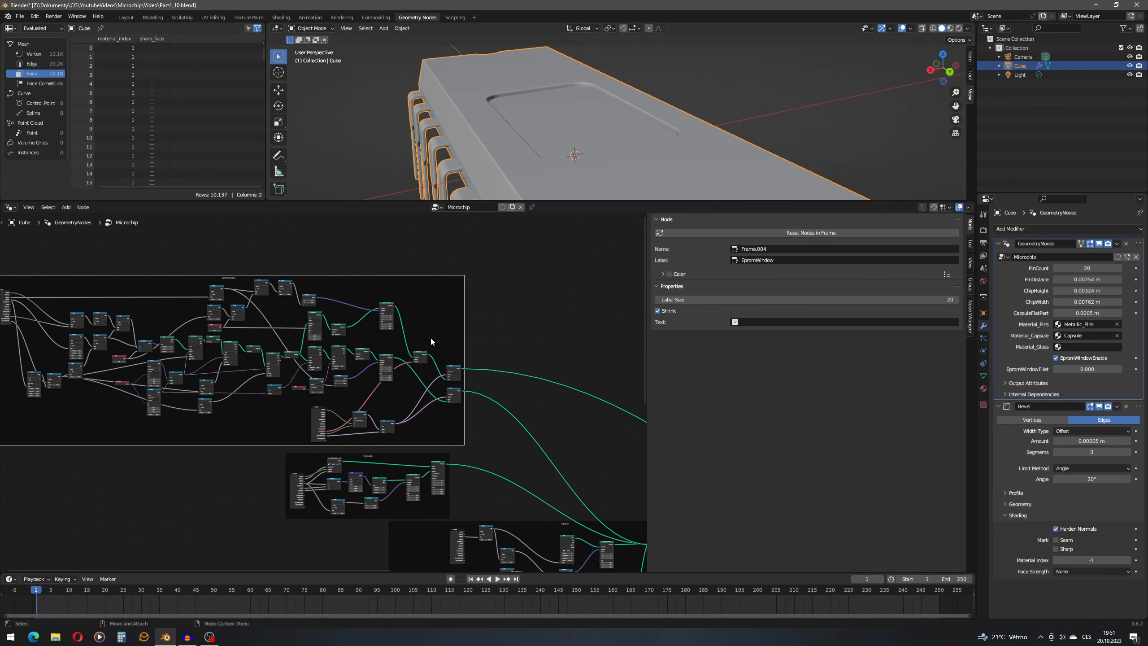
In the Shading workspace, create a new material as a copy of Capsule and name it Glass.
{"action": "left_click", "coordinate": [281, 18]}
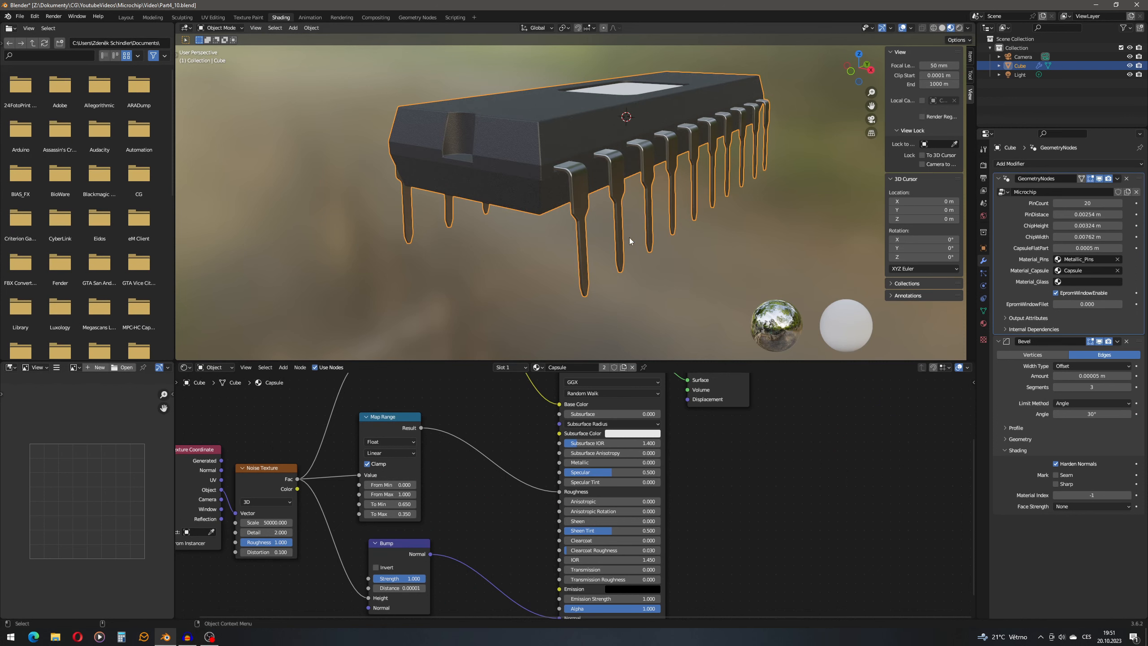
{"action": "left_click", "coordinate": [624, 367]}
{"action": "double_click", "coordinate": [565, 366]}
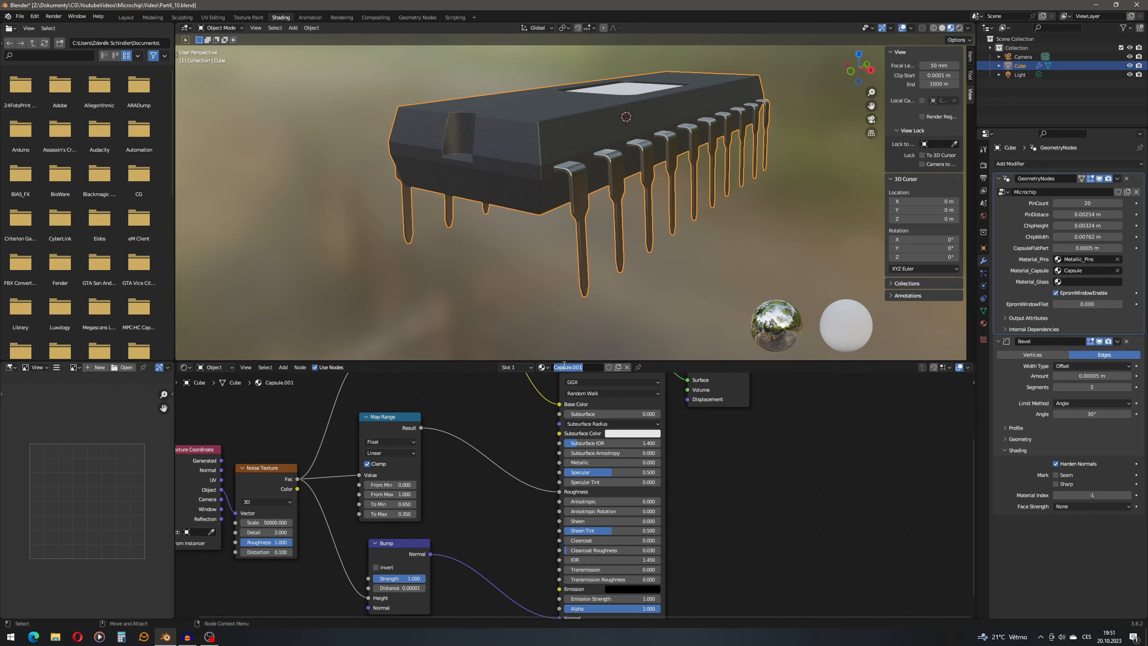
{"action": "type", "text": "Glass"}
{"action": "key", "text": "Return"}
Delete every node of the Glass material except the Material Output.
{"action": "scroll", "coordinate": [581, 436], "scroll_direction": "down", "scroll_amount": 2}
{"action": "scroll", "coordinate": [576, 429], "scroll_direction": "down", "scroll_amount": 6}
{"action": "scroll", "coordinate": [572, 427], "scroll_direction": "up", "scroll_amount": 13}
{"action": "scroll", "coordinate": [597, 394], "scroll_direction": "down", "scroll_amount": 6}
{"action": "scroll", "coordinate": [599, 390], "scroll_direction": "down", "scroll_amount": 2}
{"action": "left_click_drag", "start_coordinate": [601, 386], "coordinate": [371, 560]}
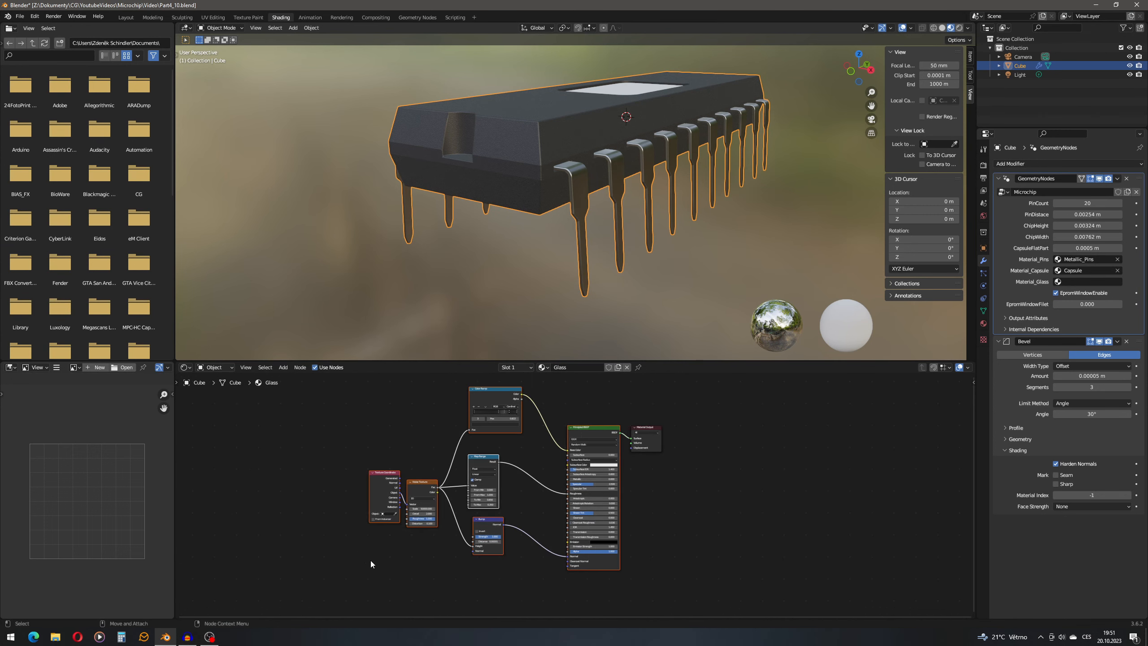
{"action": "key", "text": "x"}
{"action": "scroll", "coordinate": [685, 405], "scroll_direction": "up", "scroll_amount": 5}
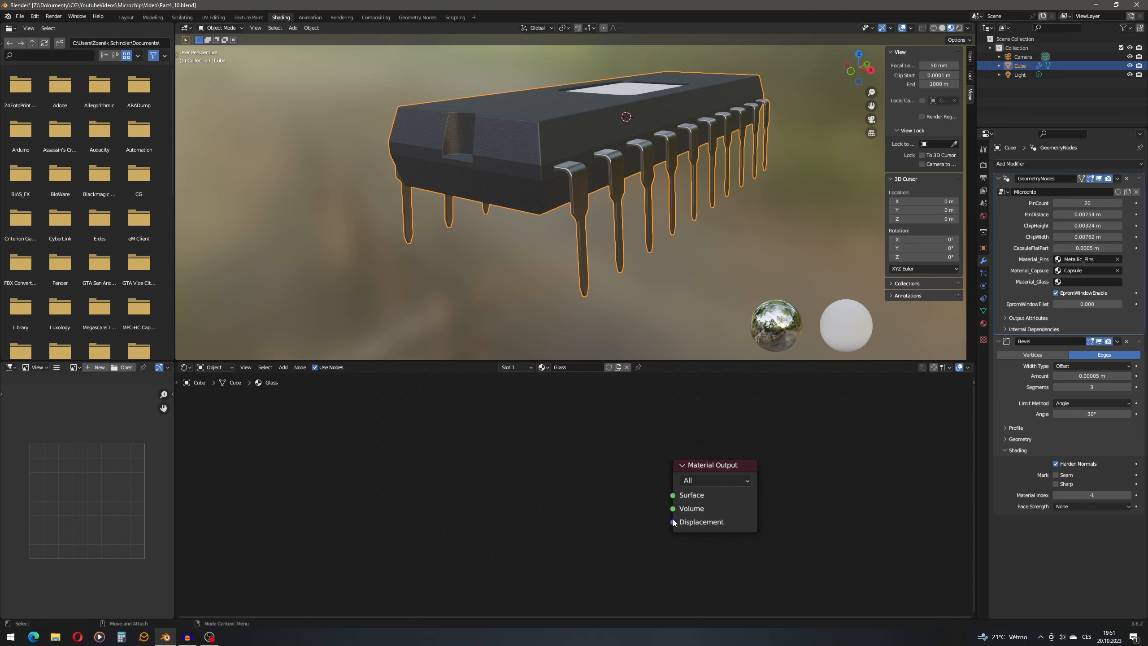
Add a Glass BSDF node linked to the Material Output's Surface and set its IOR to 1.47.
{"action": "left_click_drag", "start_coordinate": [674, 495], "coordinate": [573, 470]}
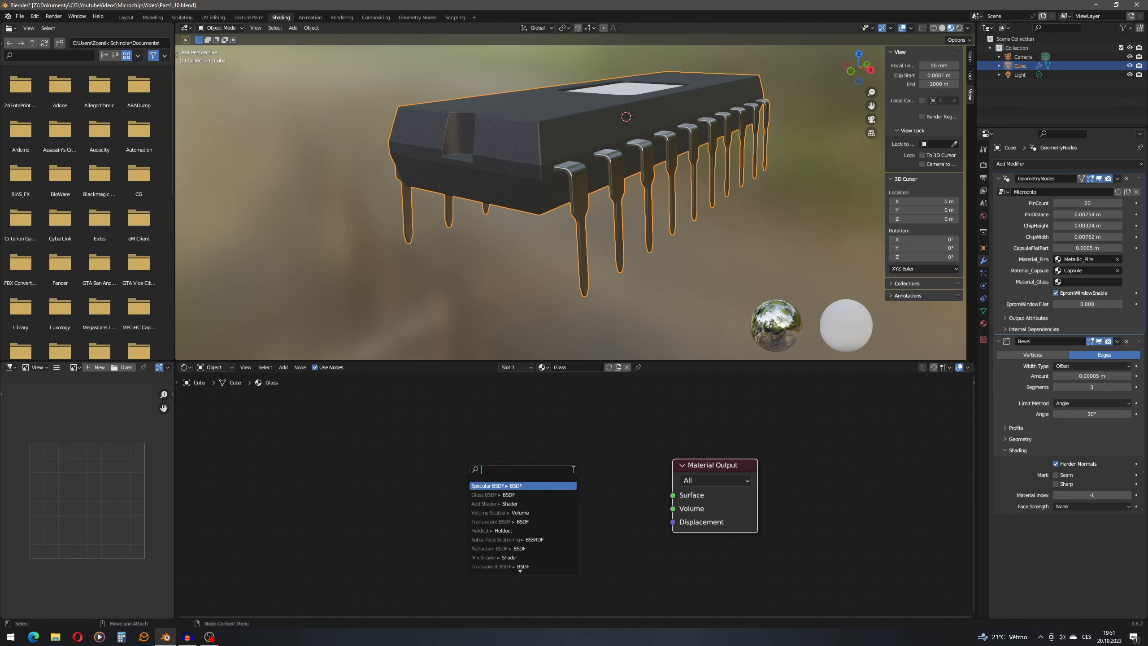
{"action": "type", "text": "glass"}
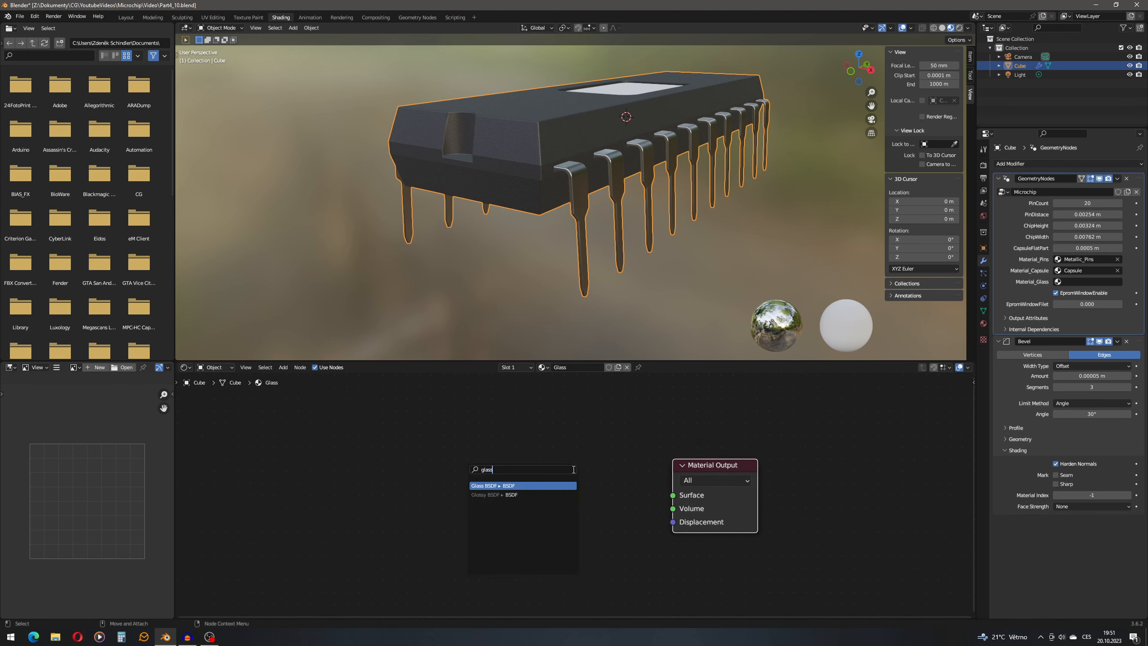
{"action": "key", "text": "Return"}
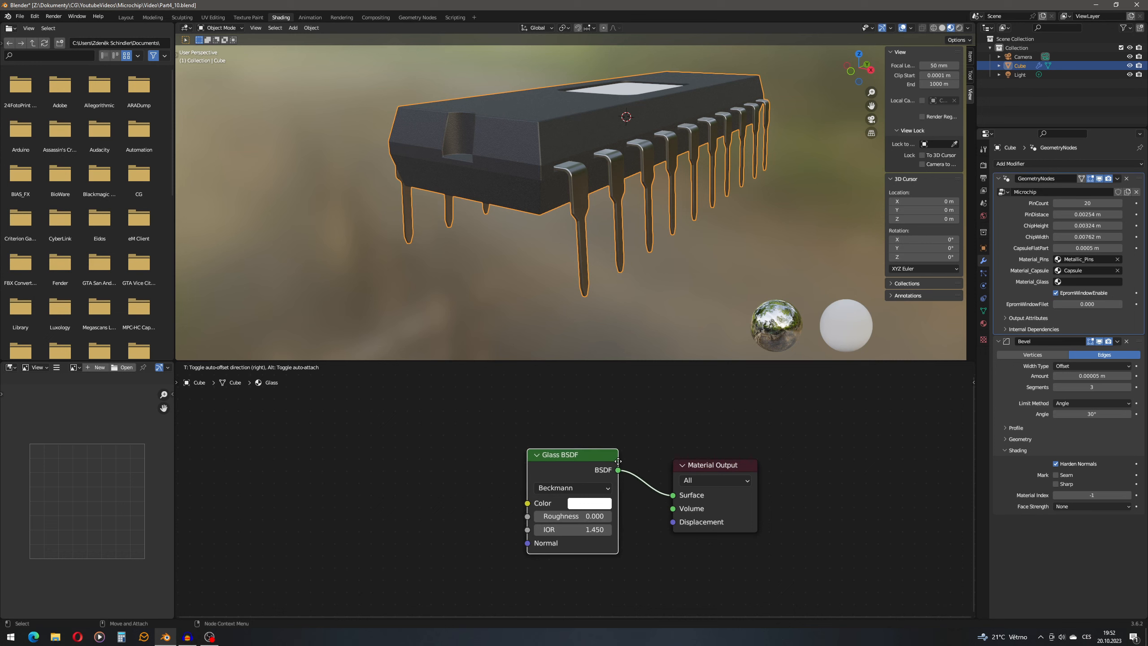
{"action": "left_click", "coordinate": [618, 461]}
{"action": "double_click", "coordinate": [588, 529]}
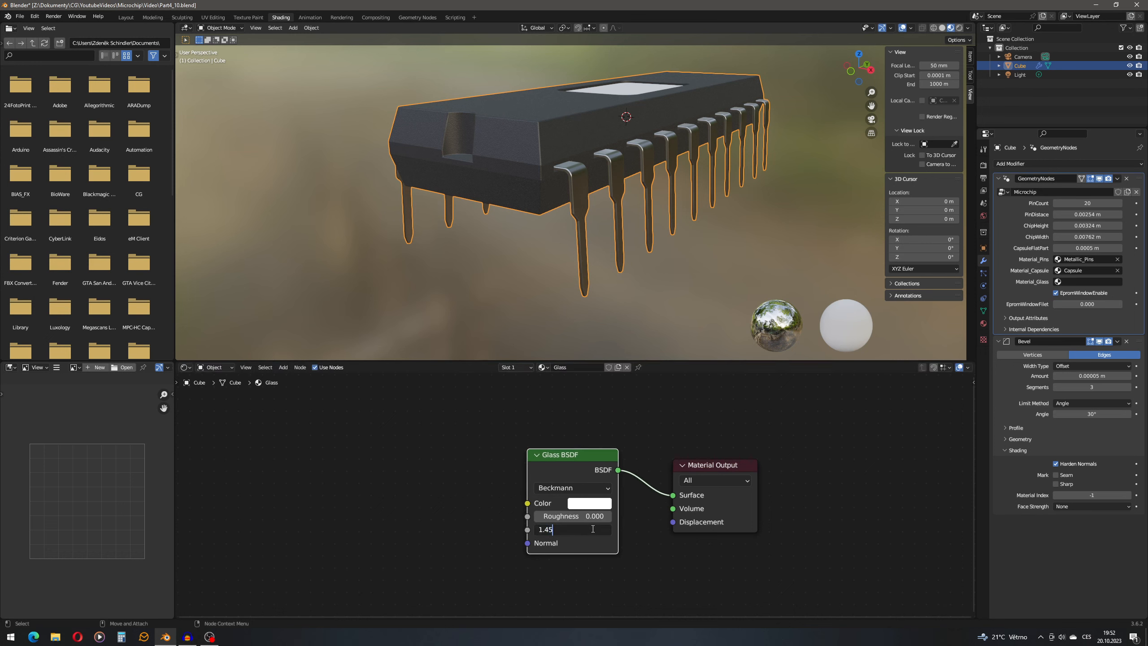
{"action": "key", "text": "Return"}
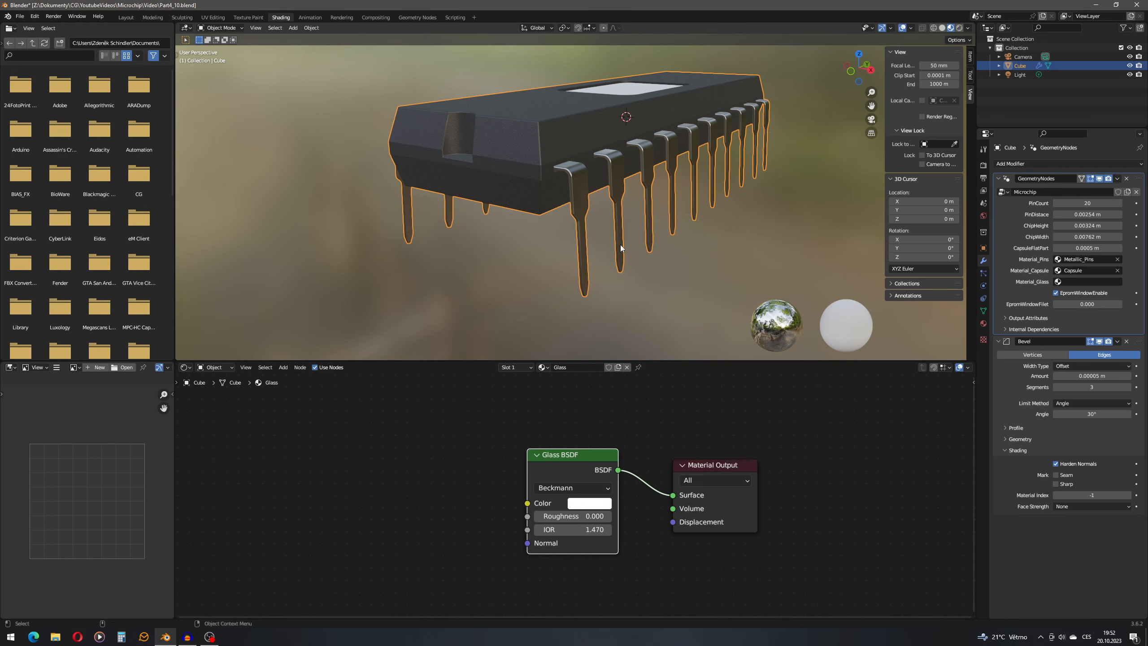
{"action": "middle_click_drag", "start_coordinate": [740, 111], "coordinate": [626, 165]}
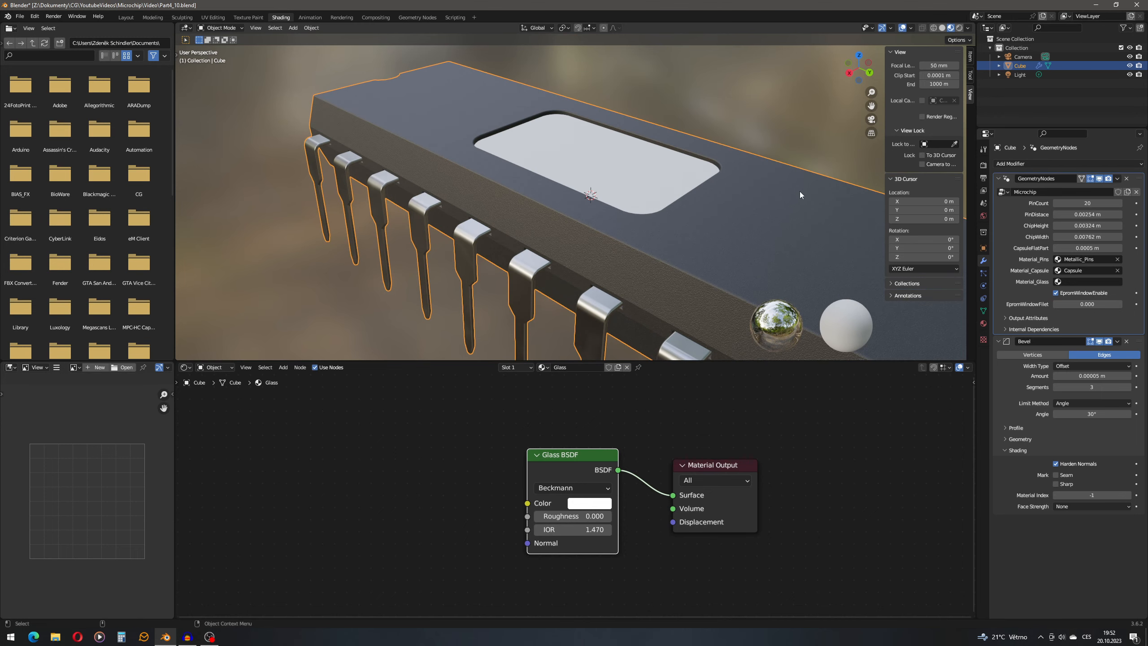
Assign the Glass material to the Material_Glass input of the Microchip geometry nodes modifier.
{"action": "left_click", "coordinate": [1075, 280]}
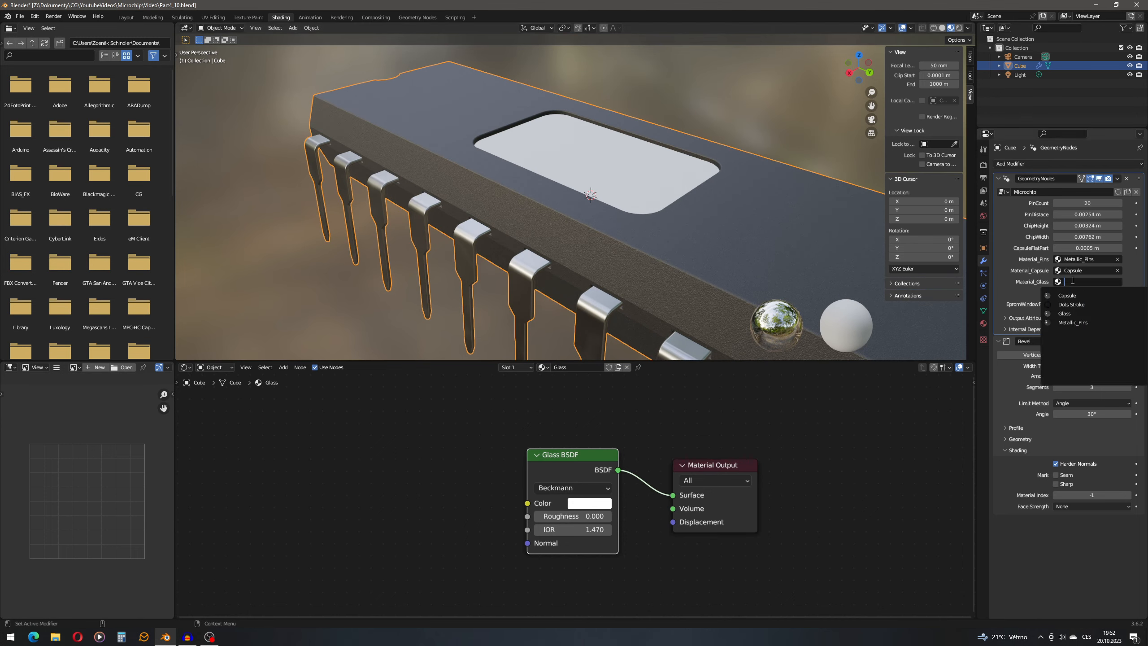
{"action": "left_click", "coordinate": [1085, 314]}
{"action": "middle_click_drag", "start_coordinate": [549, 182], "coordinate": [711, 158]}
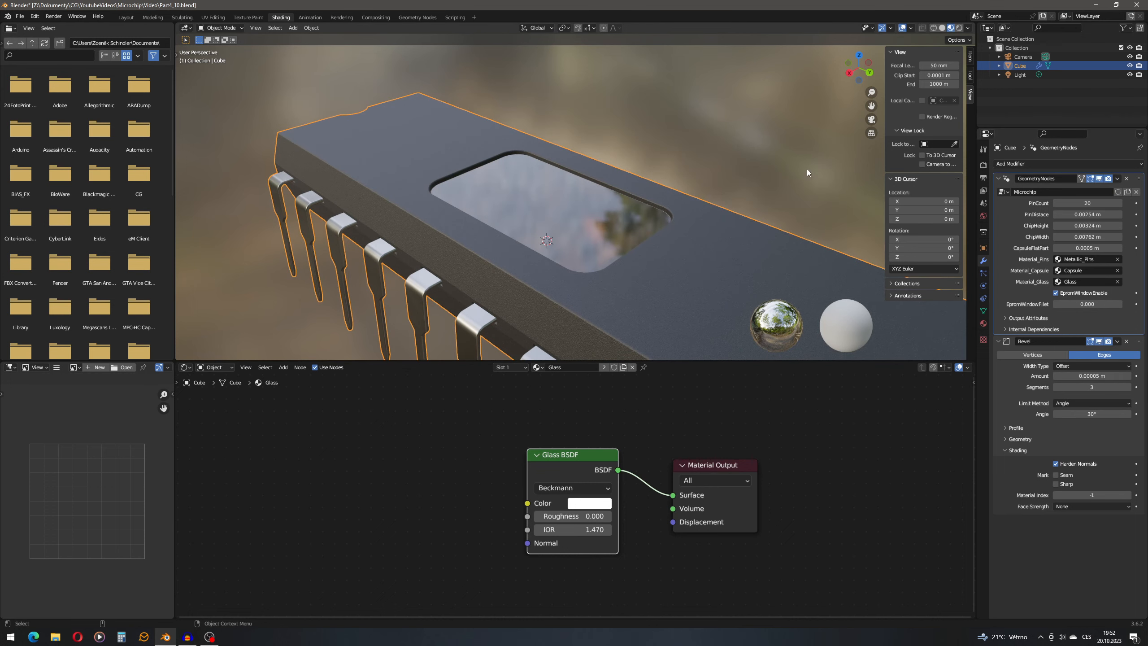
Enable Screen Space Reflections with Refraction in the scene's Eevee render settings.
{"action": "left_click", "coordinate": [984, 166]}
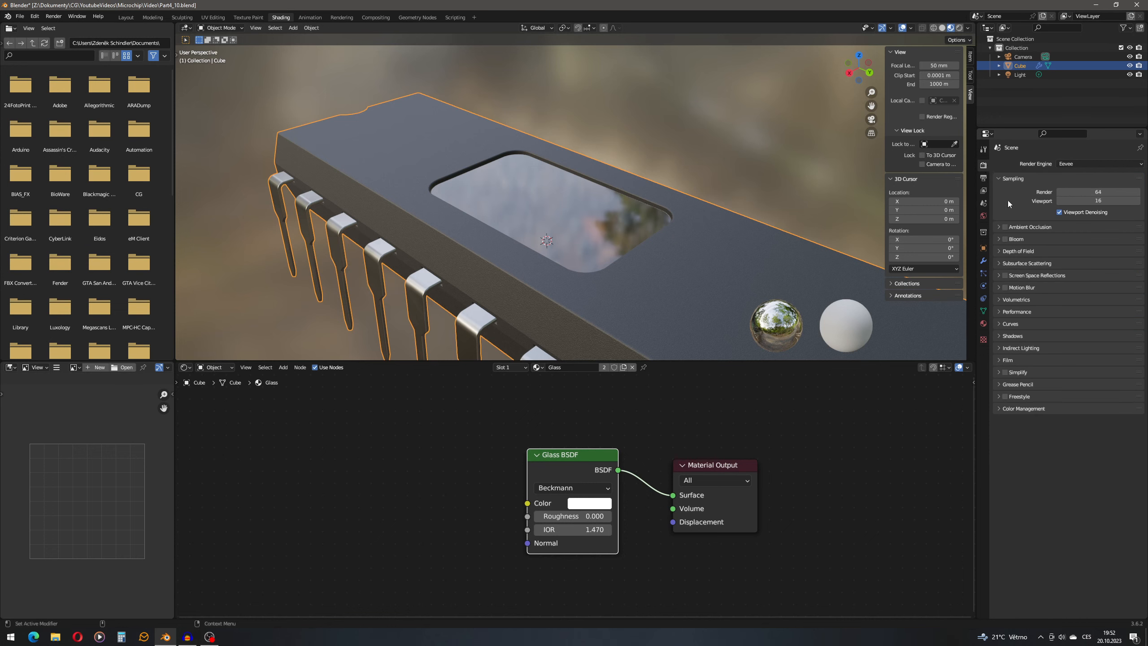
{"action": "left_click", "coordinate": [999, 275]}
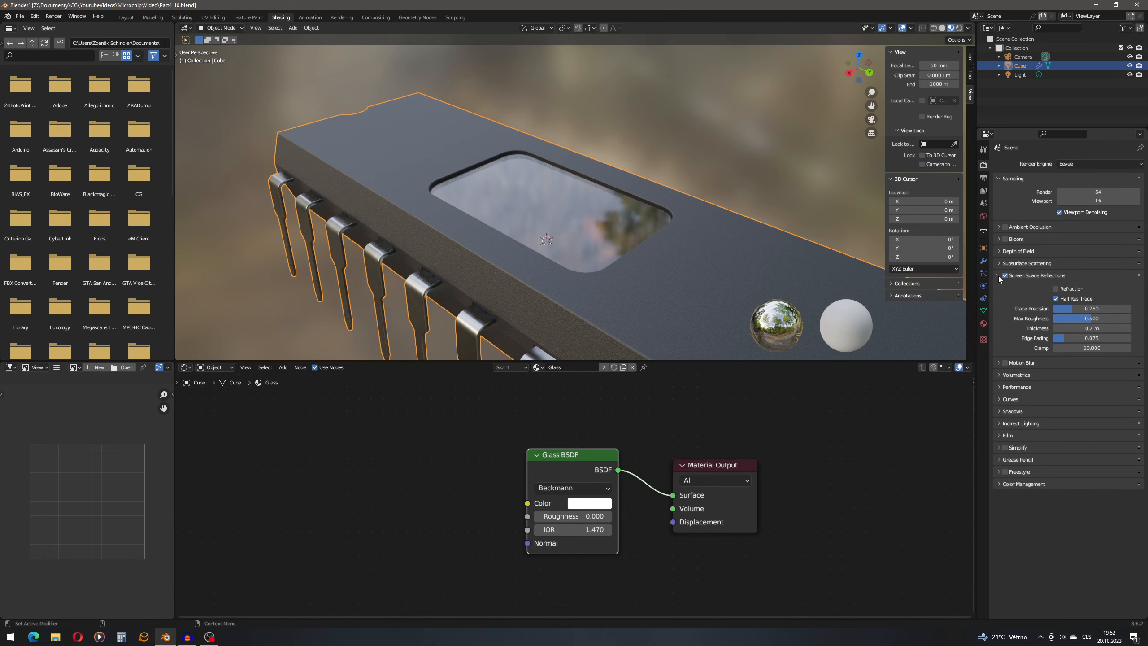
{"action": "left_click", "coordinate": [1056, 289]}
{"action": "middle_click_drag", "start_coordinate": [685, 259], "coordinate": [640, 228]}
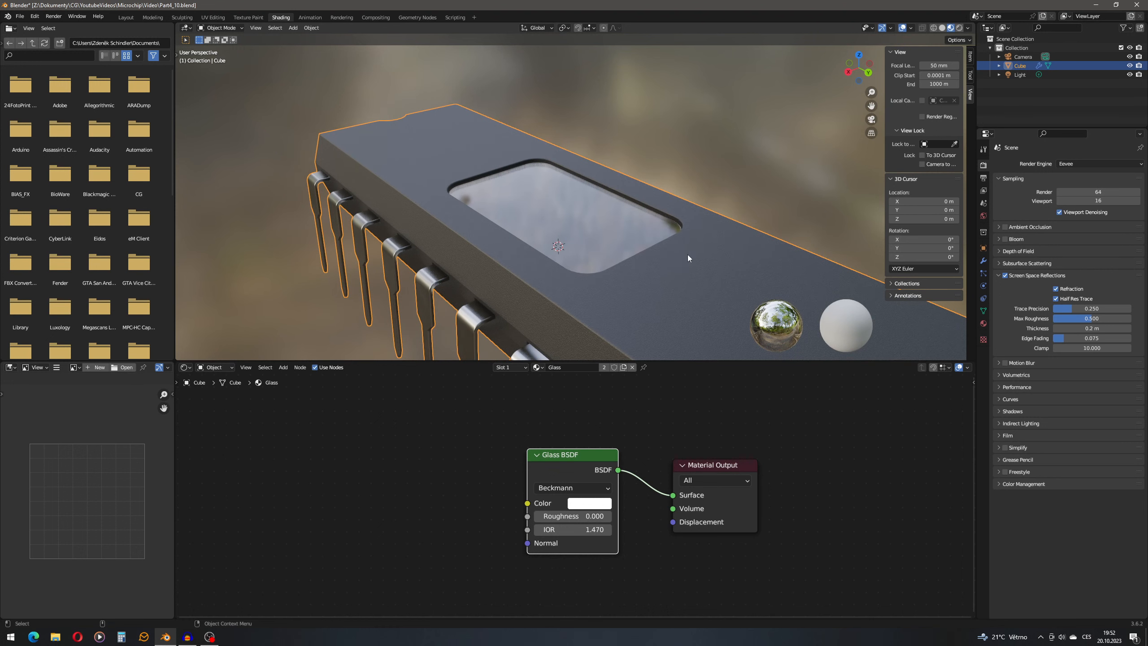
Enable Screen Space Refraction in the Glass material's settings.
{"action": "left_click", "coordinate": [984, 325]}
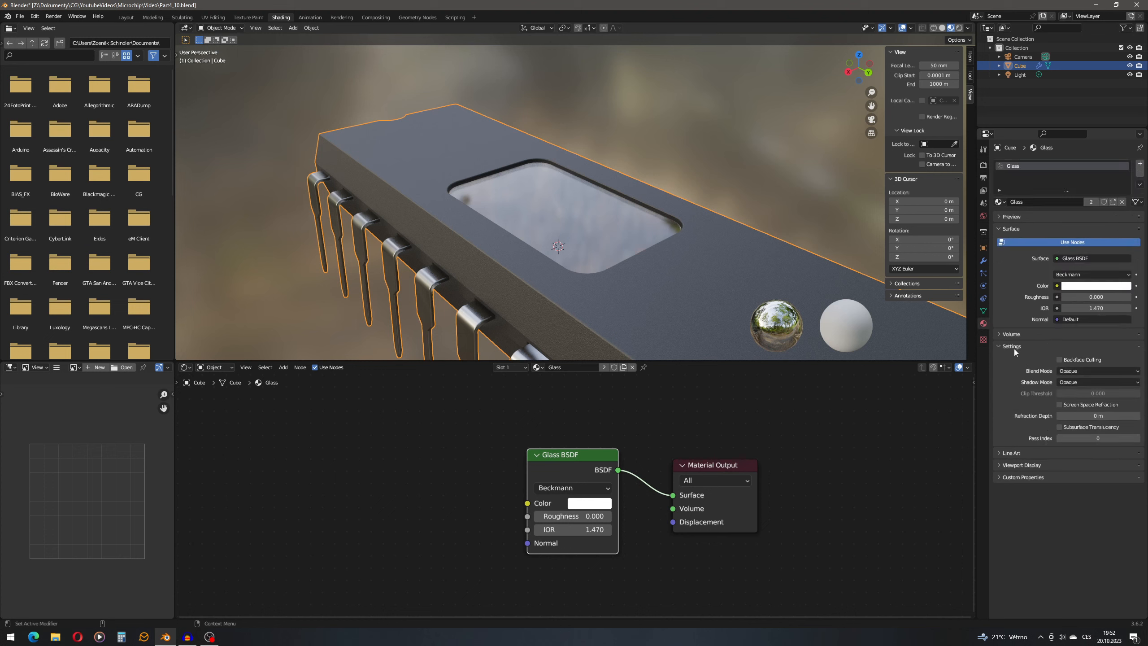
{"action": "left_click", "coordinate": [1057, 406]}
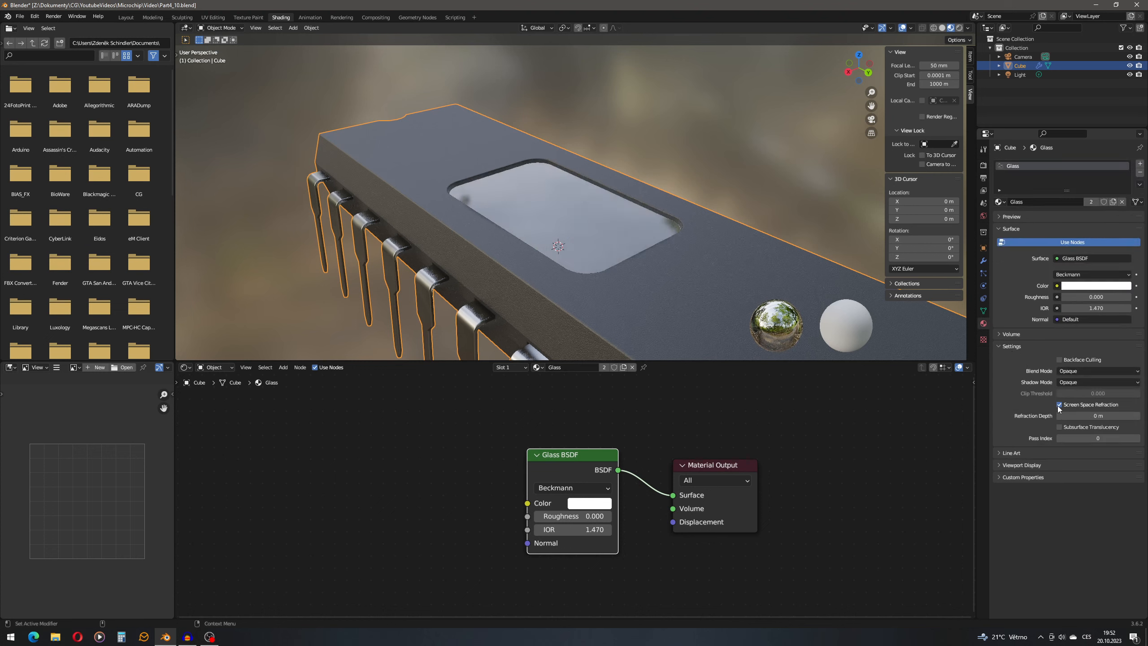
{"action": "scroll", "coordinate": [655, 251], "scroll_direction": "up", "scroll_amount": 5}
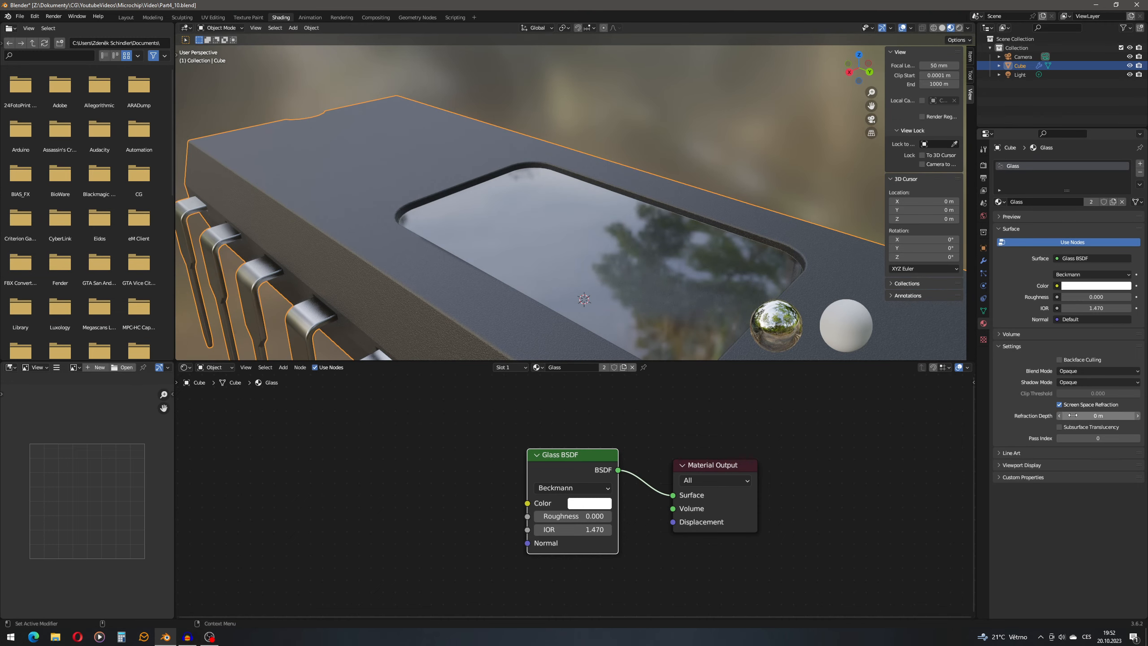
Set the Glass material's Refraction Depth to a very small value below 0.001 m and inspect the EPROM window.
{"action": "left_click", "coordinate": [1105, 415]}
{"action": "type", "text": "0."}
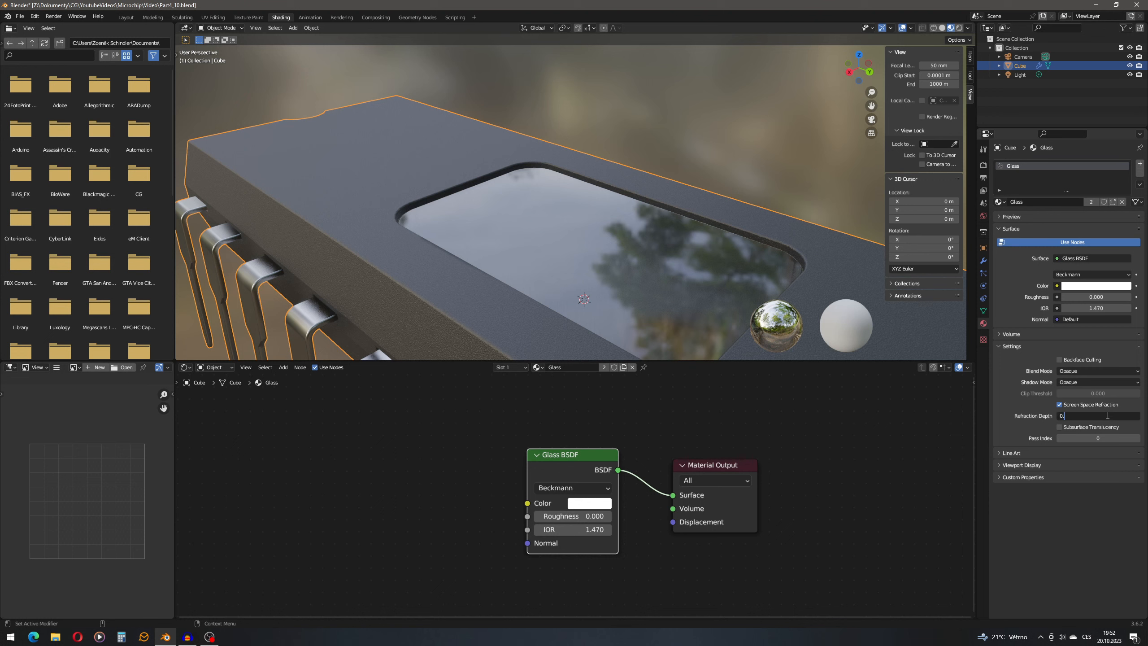
{"action": "key", "text": "Return"}
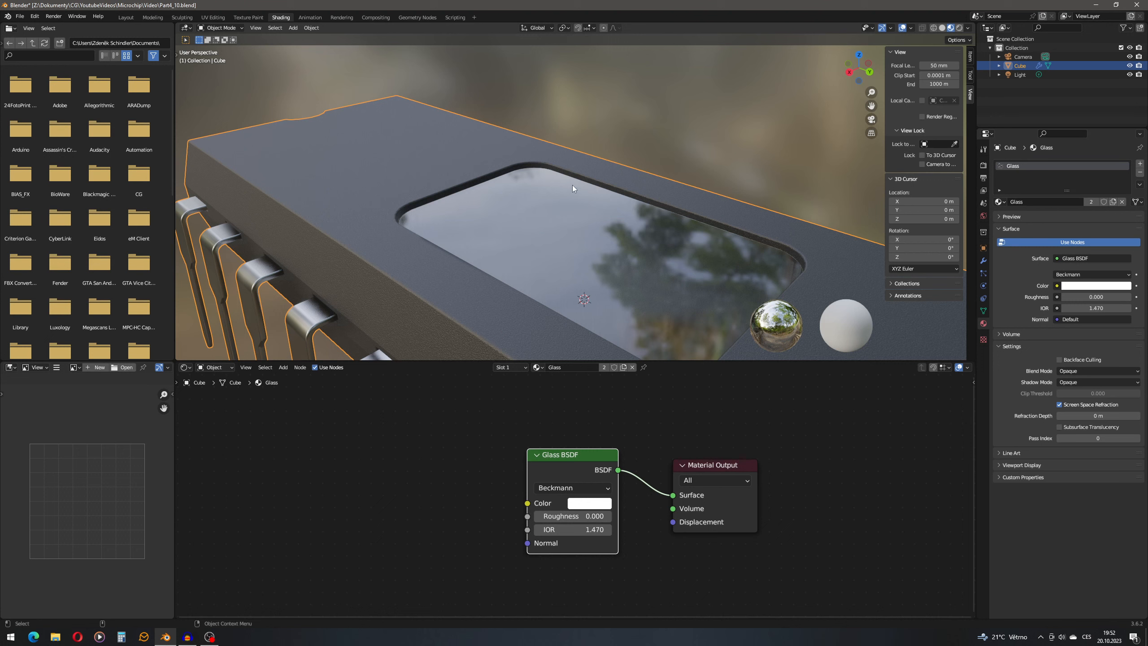
{"action": "left_click", "coordinate": [1115, 416]}
{"action": "type", "text": "0.0"}
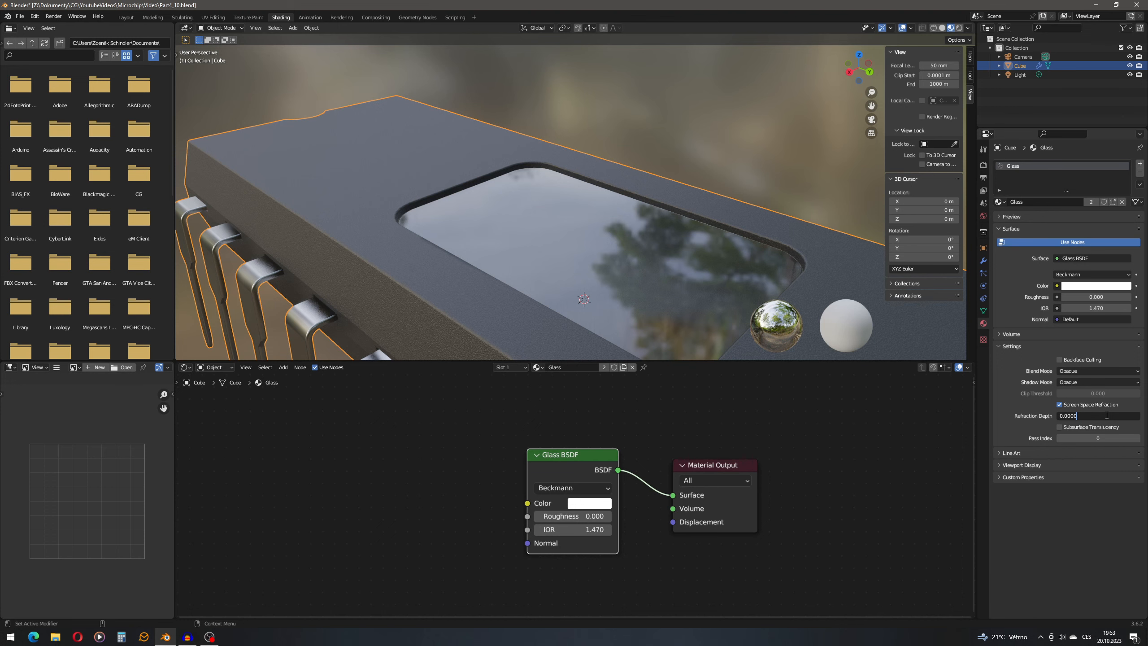
{"action": "key", "text": "Return"}
{"action": "middle_click_drag", "start_coordinate": [691, 224], "coordinate": [589, 224]}
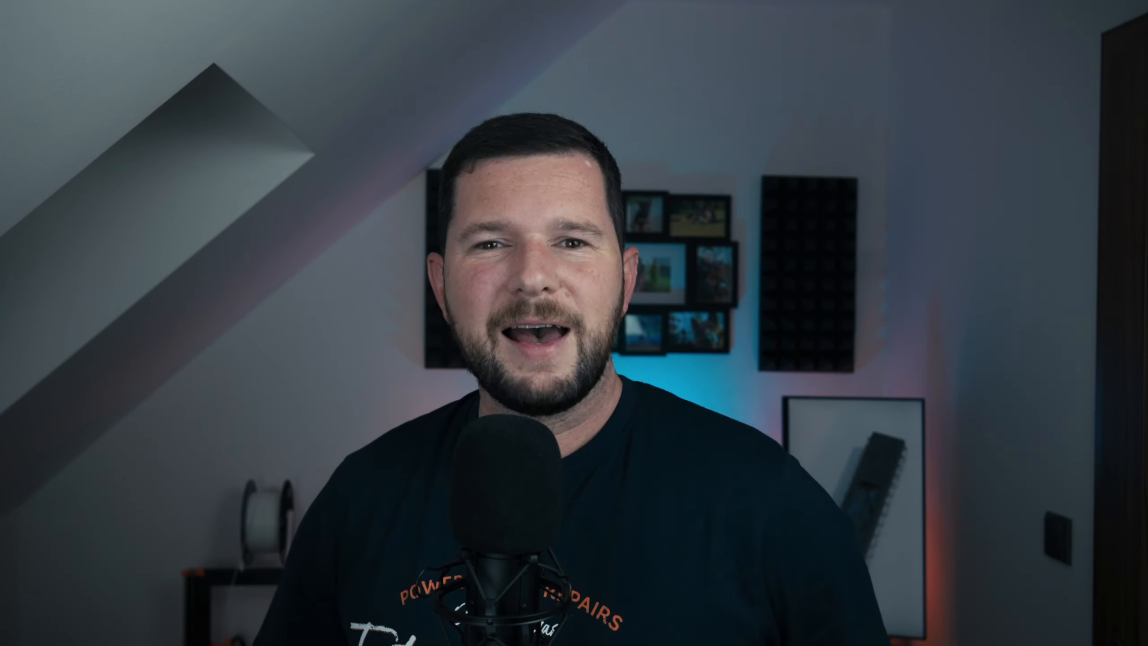